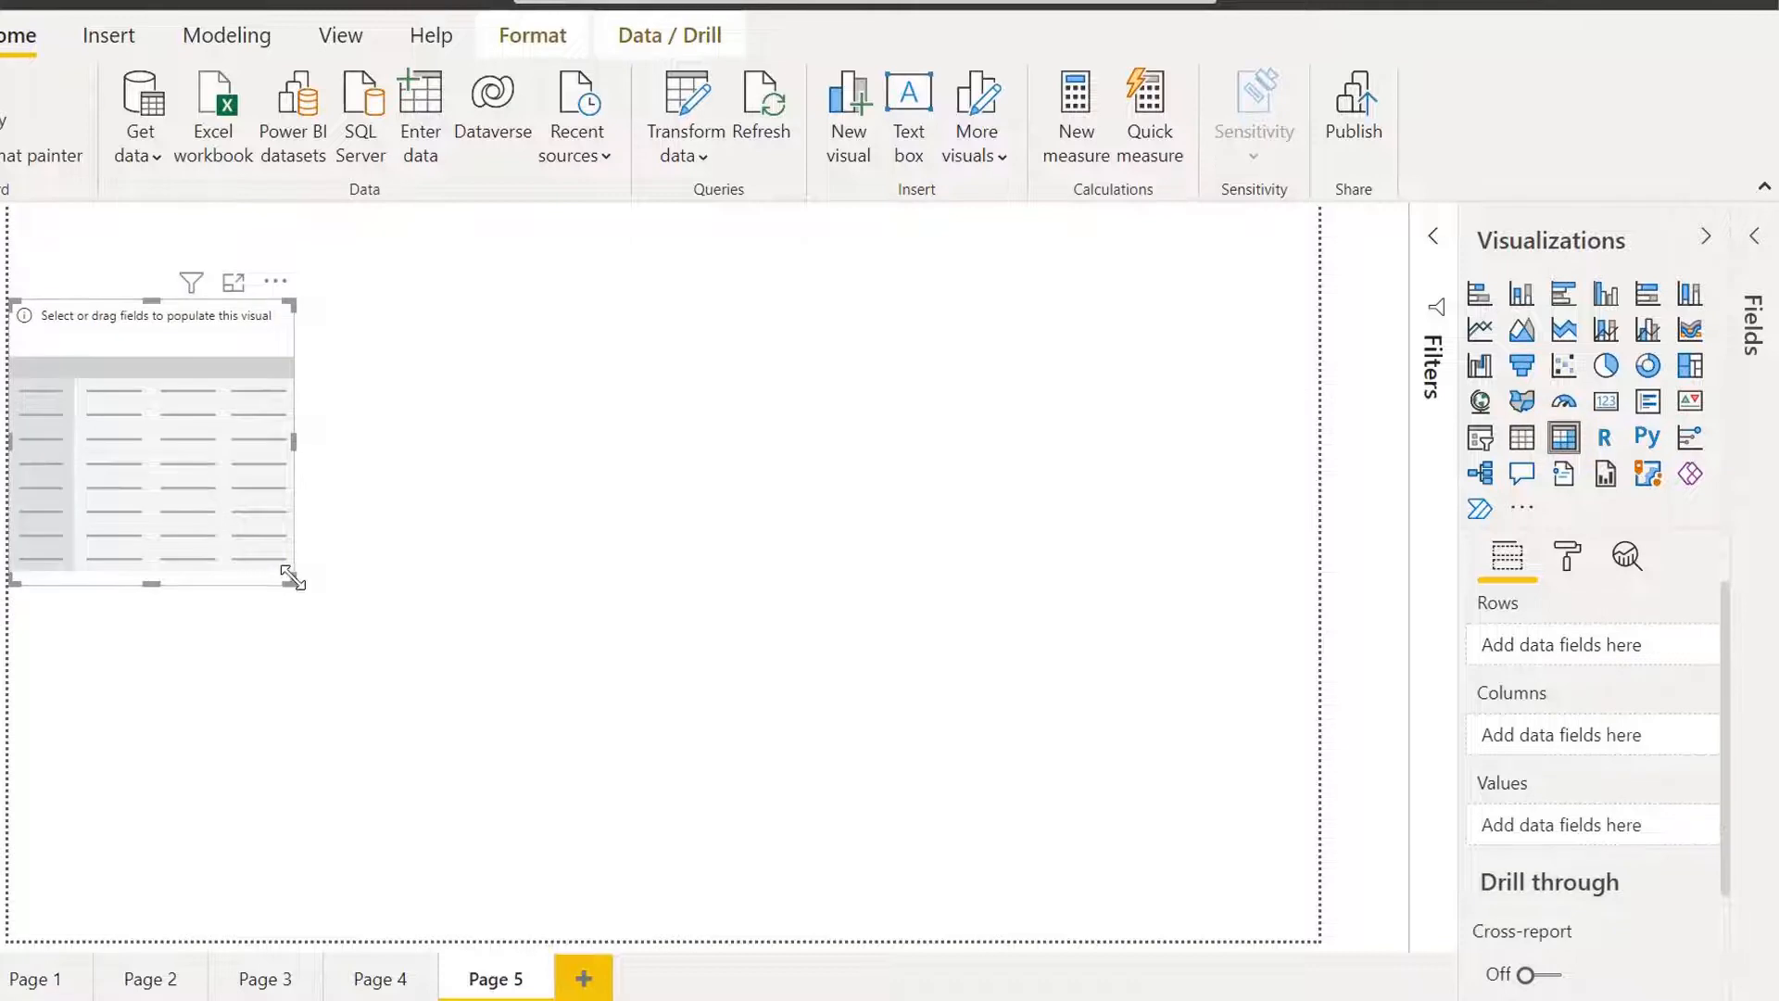
Step: Enlarge the empty matrix visual and add Region and Country from dim_country_code to its rows, with Country below Region
{"action": "left_click_drag", "start_coordinate": [290, 578], "coordinate": [452, 605]}
{"action": "left_click", "coordinate": [1703, 237]}
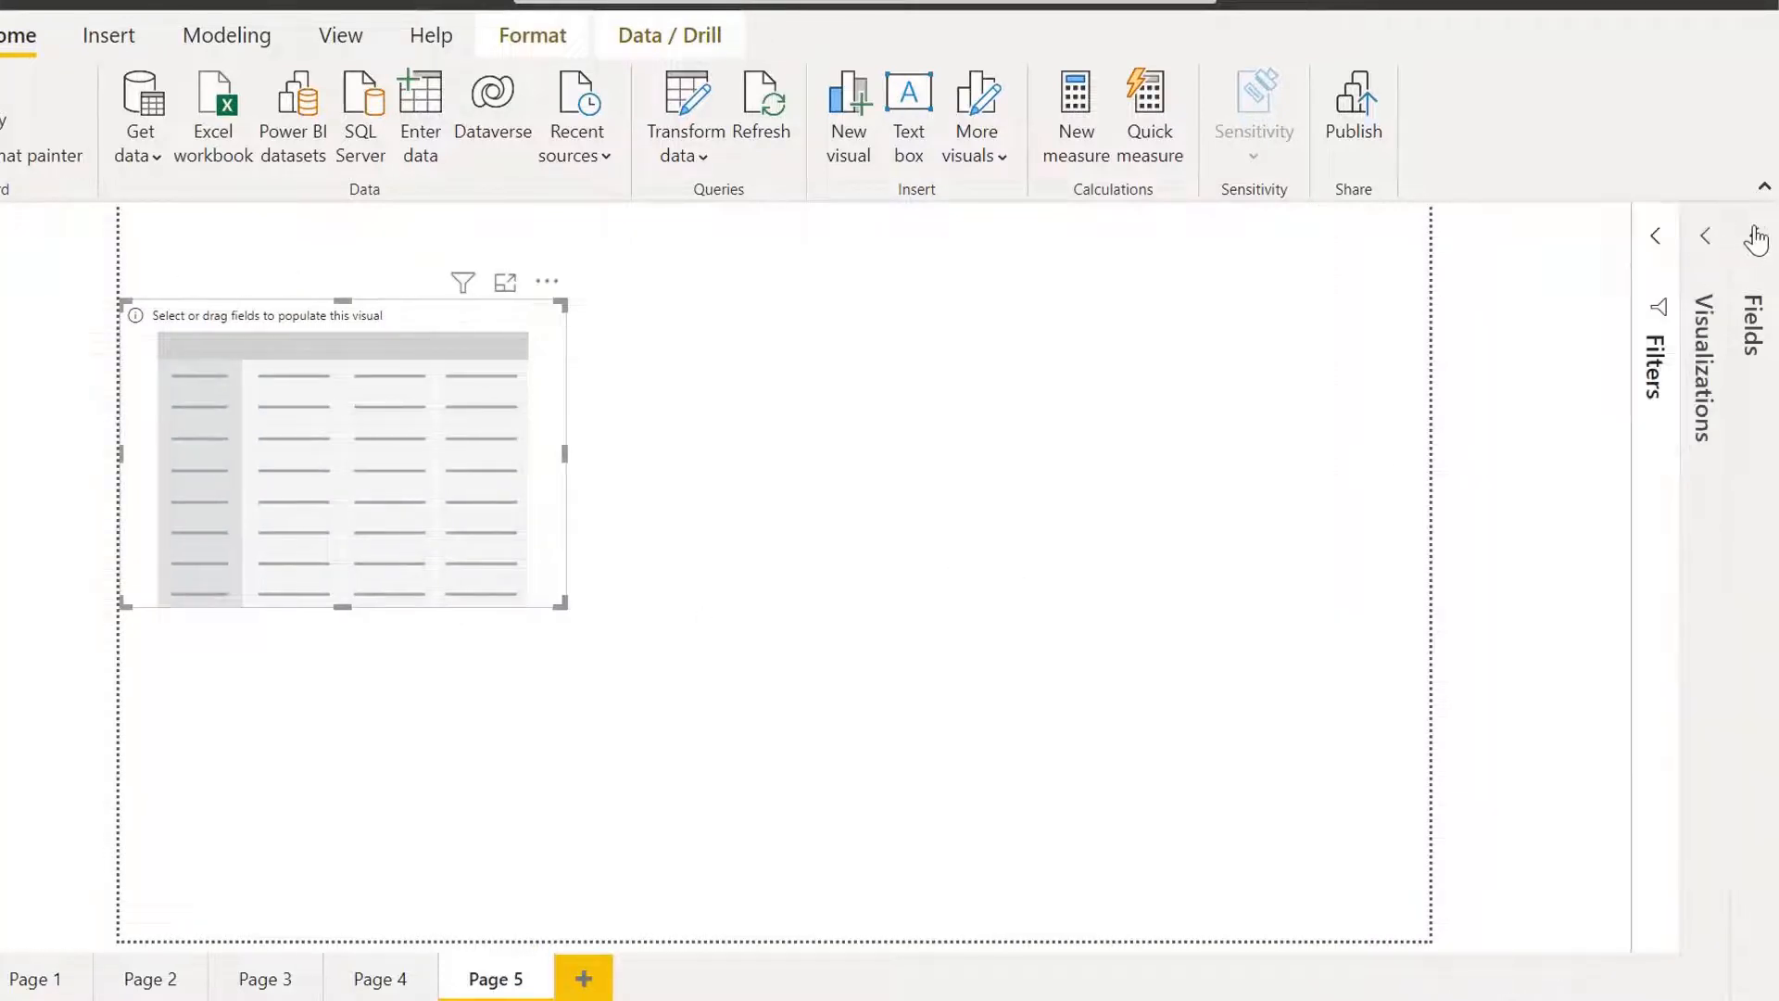
{"action": "left_click", "coordinate": [1755, 237]}
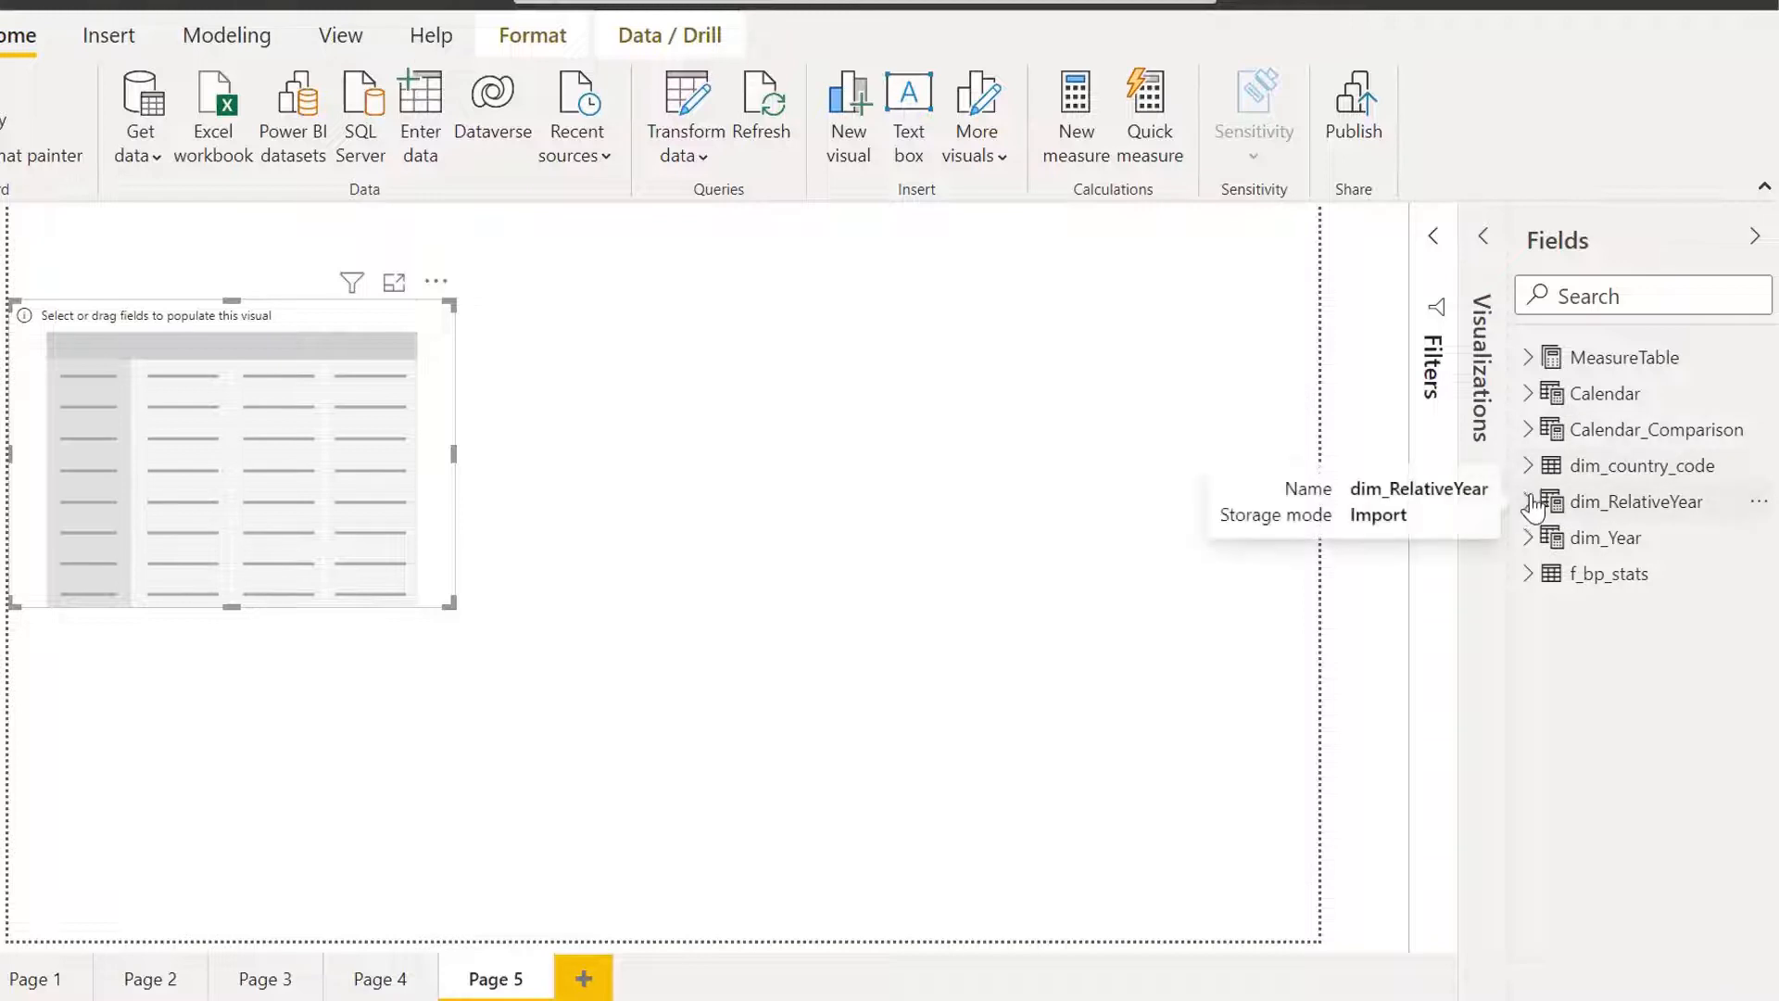
{"action": "left_click", "coordinate": [1529, 465]}
{"action": "left_click_drag", "start_coordinate": [1668, 756], "coordinate": [231, 454]}
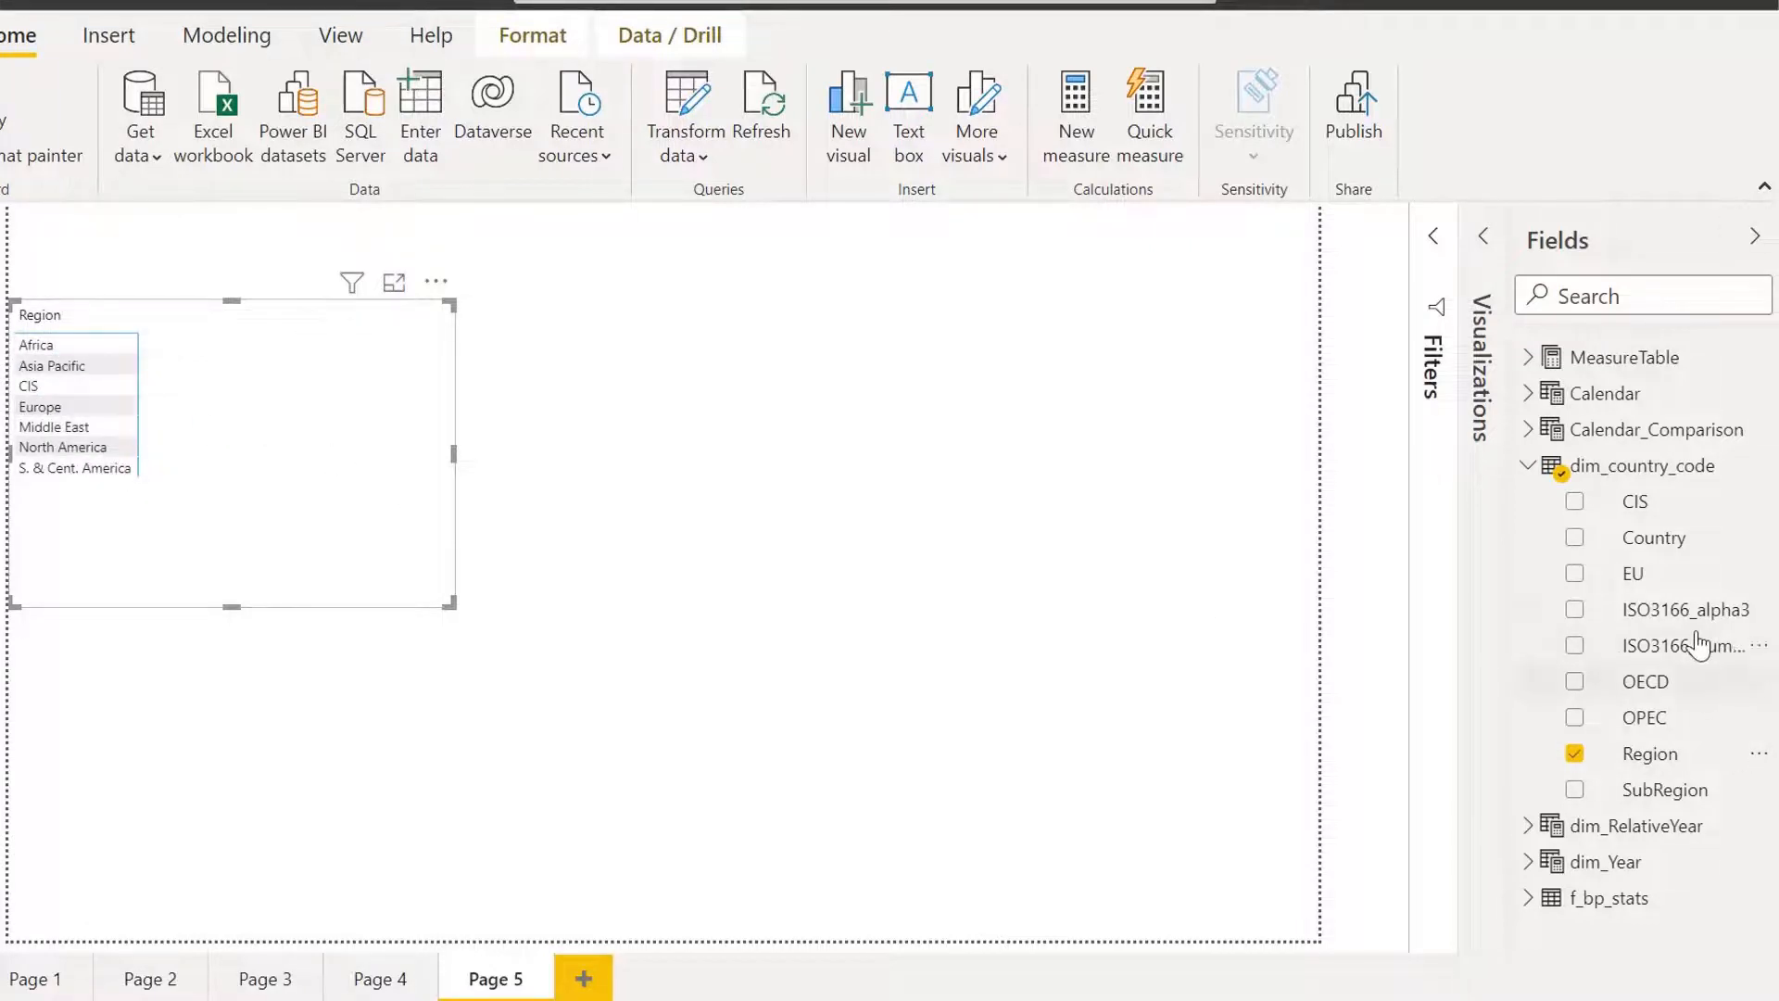
{"action": "left_click", "coordinate": [1484, 236]}
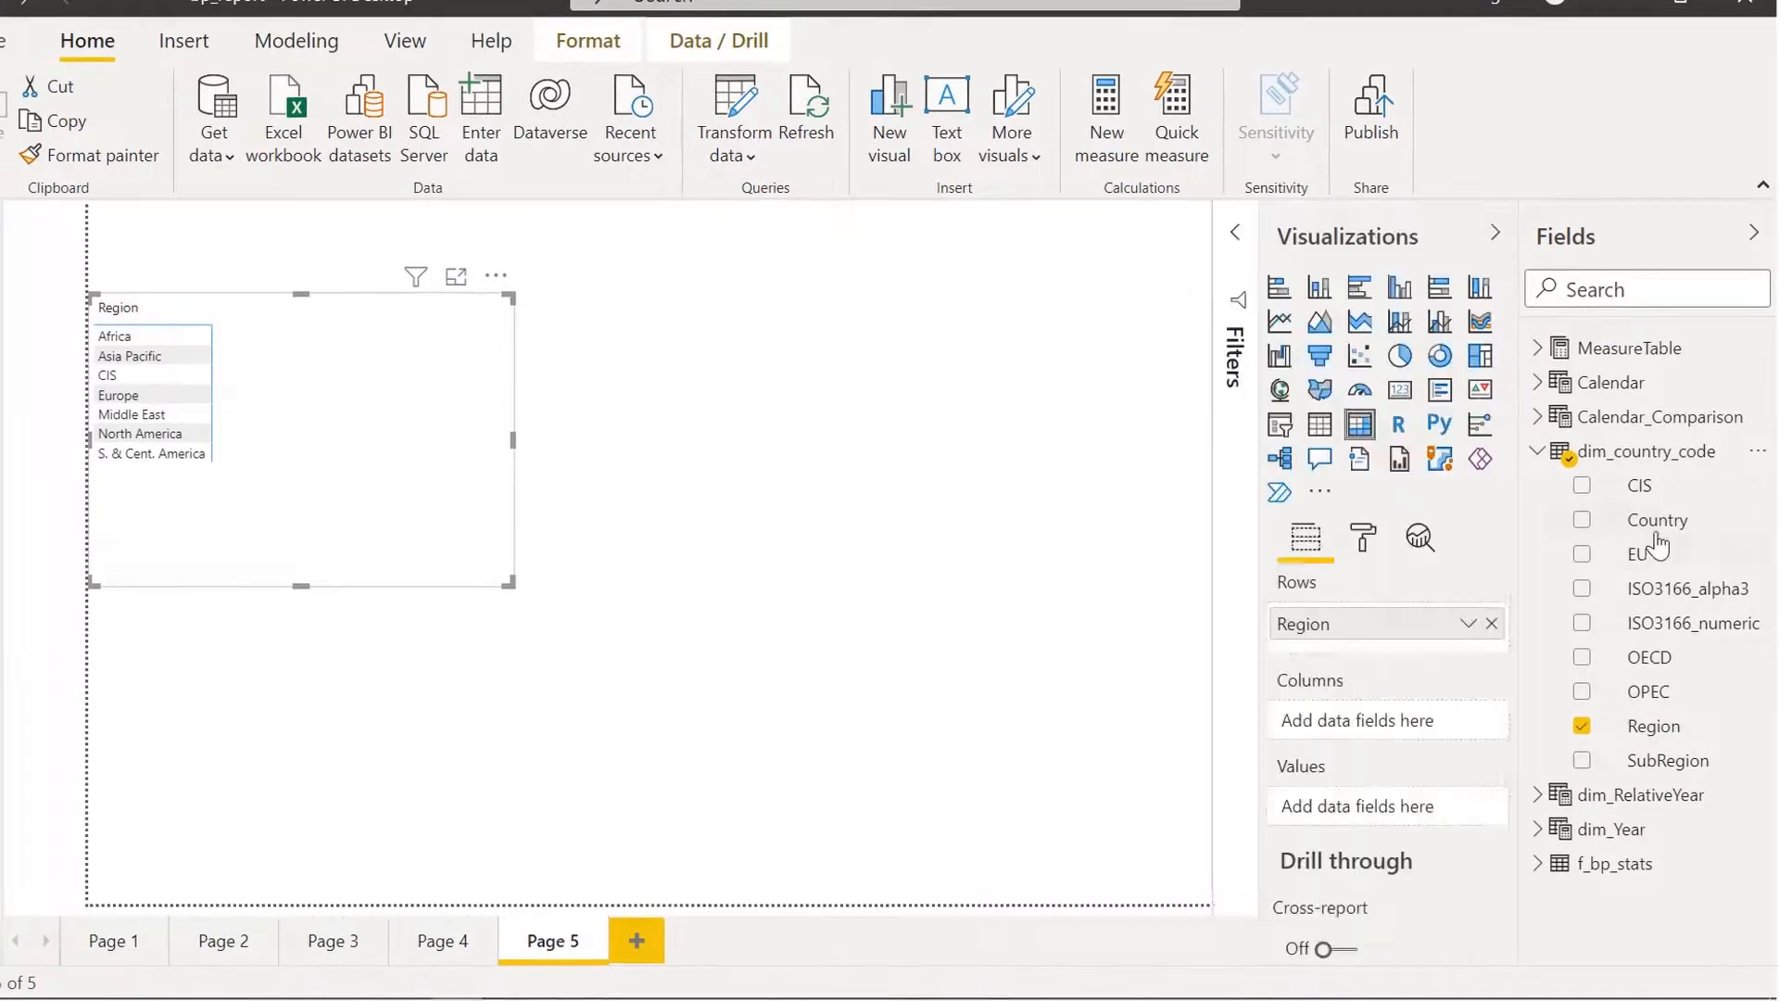
{"action": "left_click_drag", "start_coordinate": [1657, 538], "coordinate": [1358, 646]}
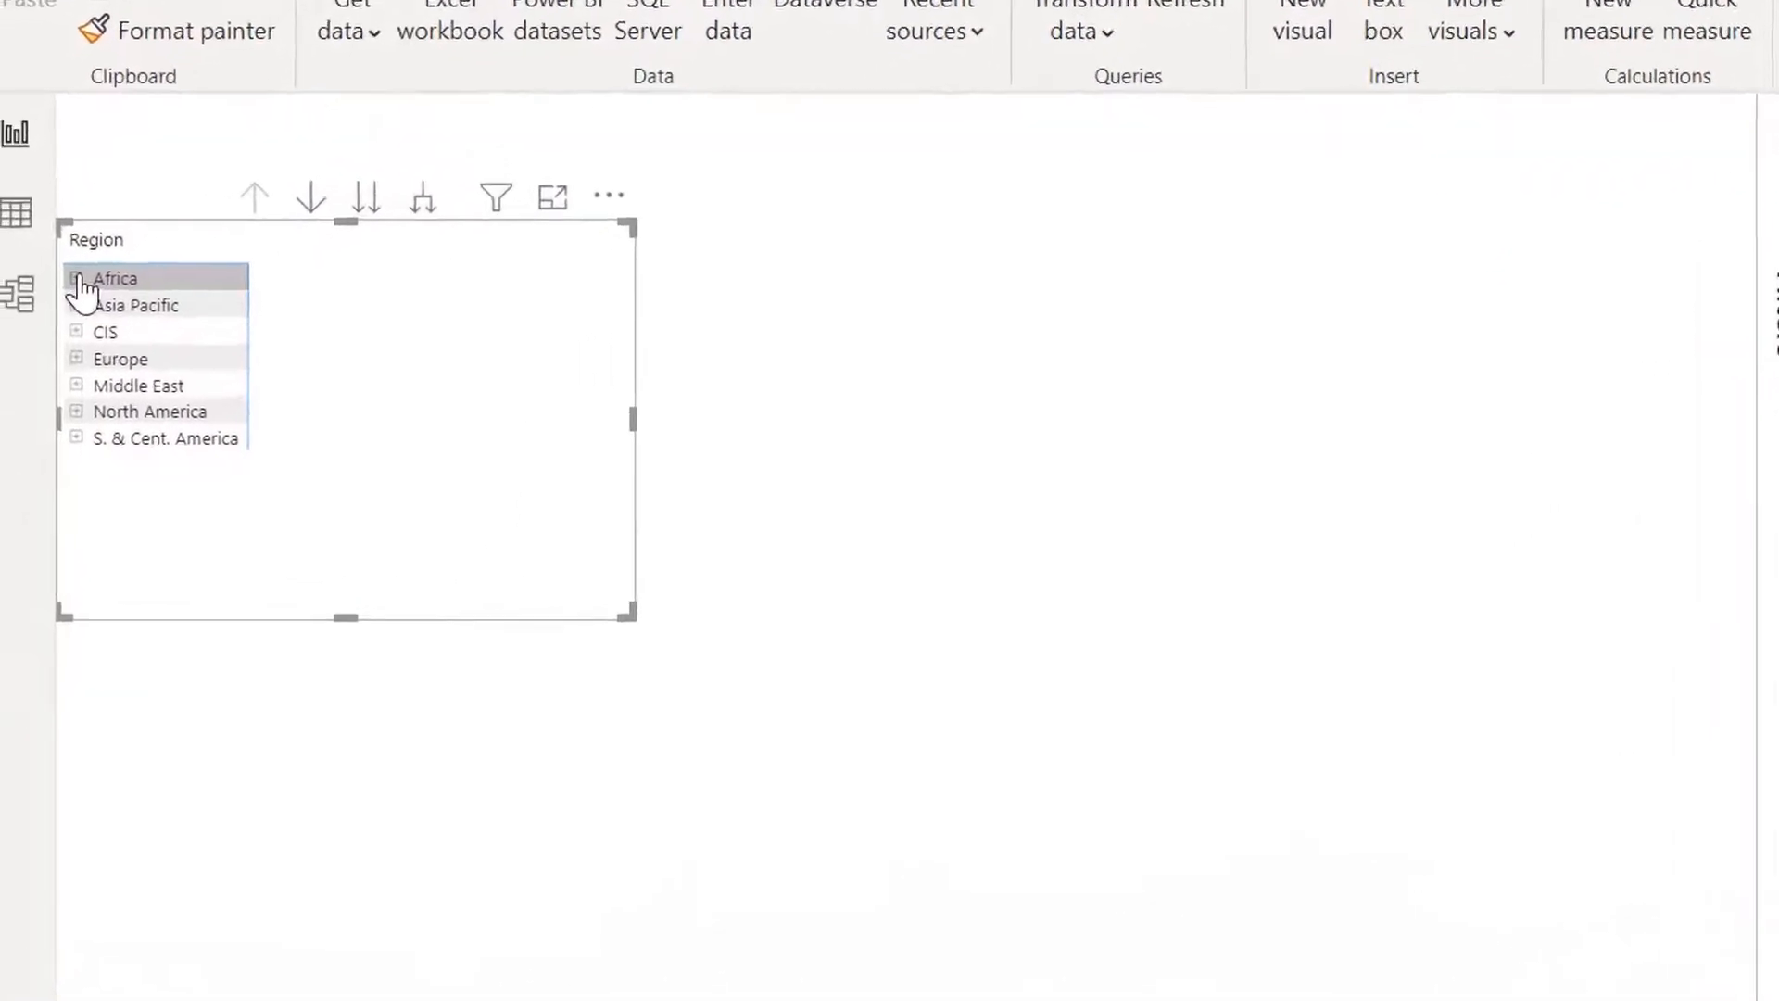
Step: Expand the Africa region in the matrix to view its countries, and collapse it again
{"action": "left_click", "coordinate": [77, 279]}
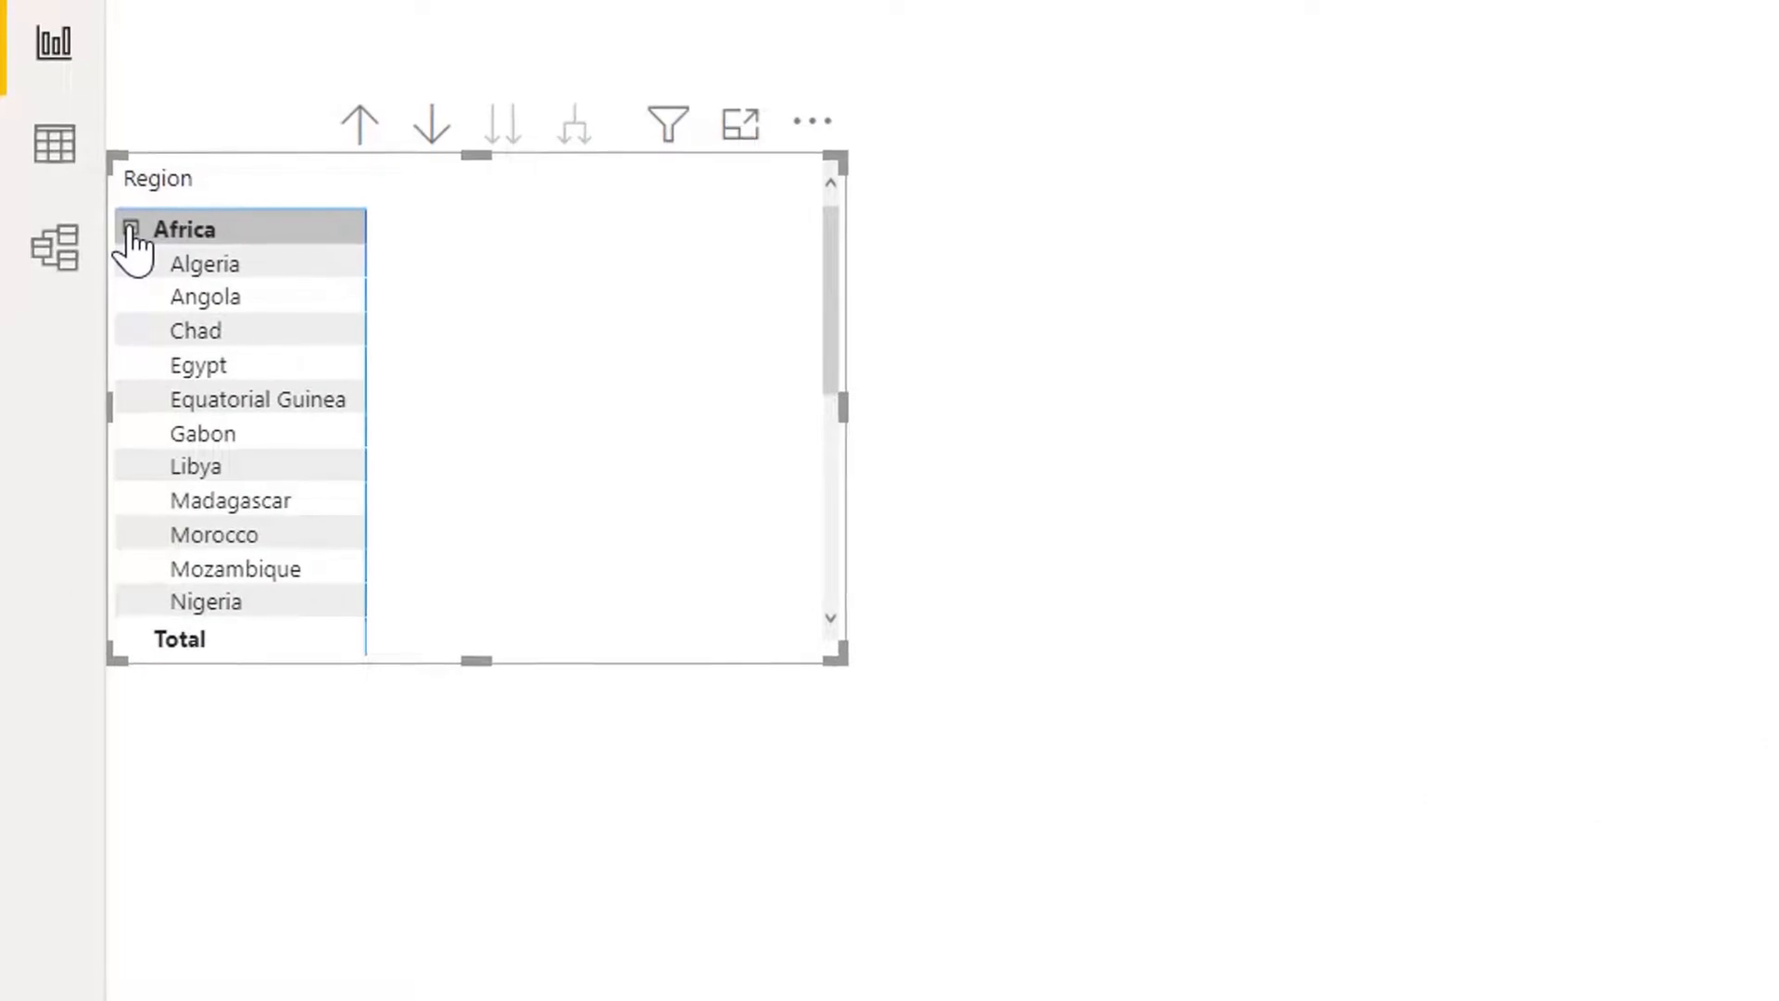
{"action": "left_click", "coordinate": [131, 228]}
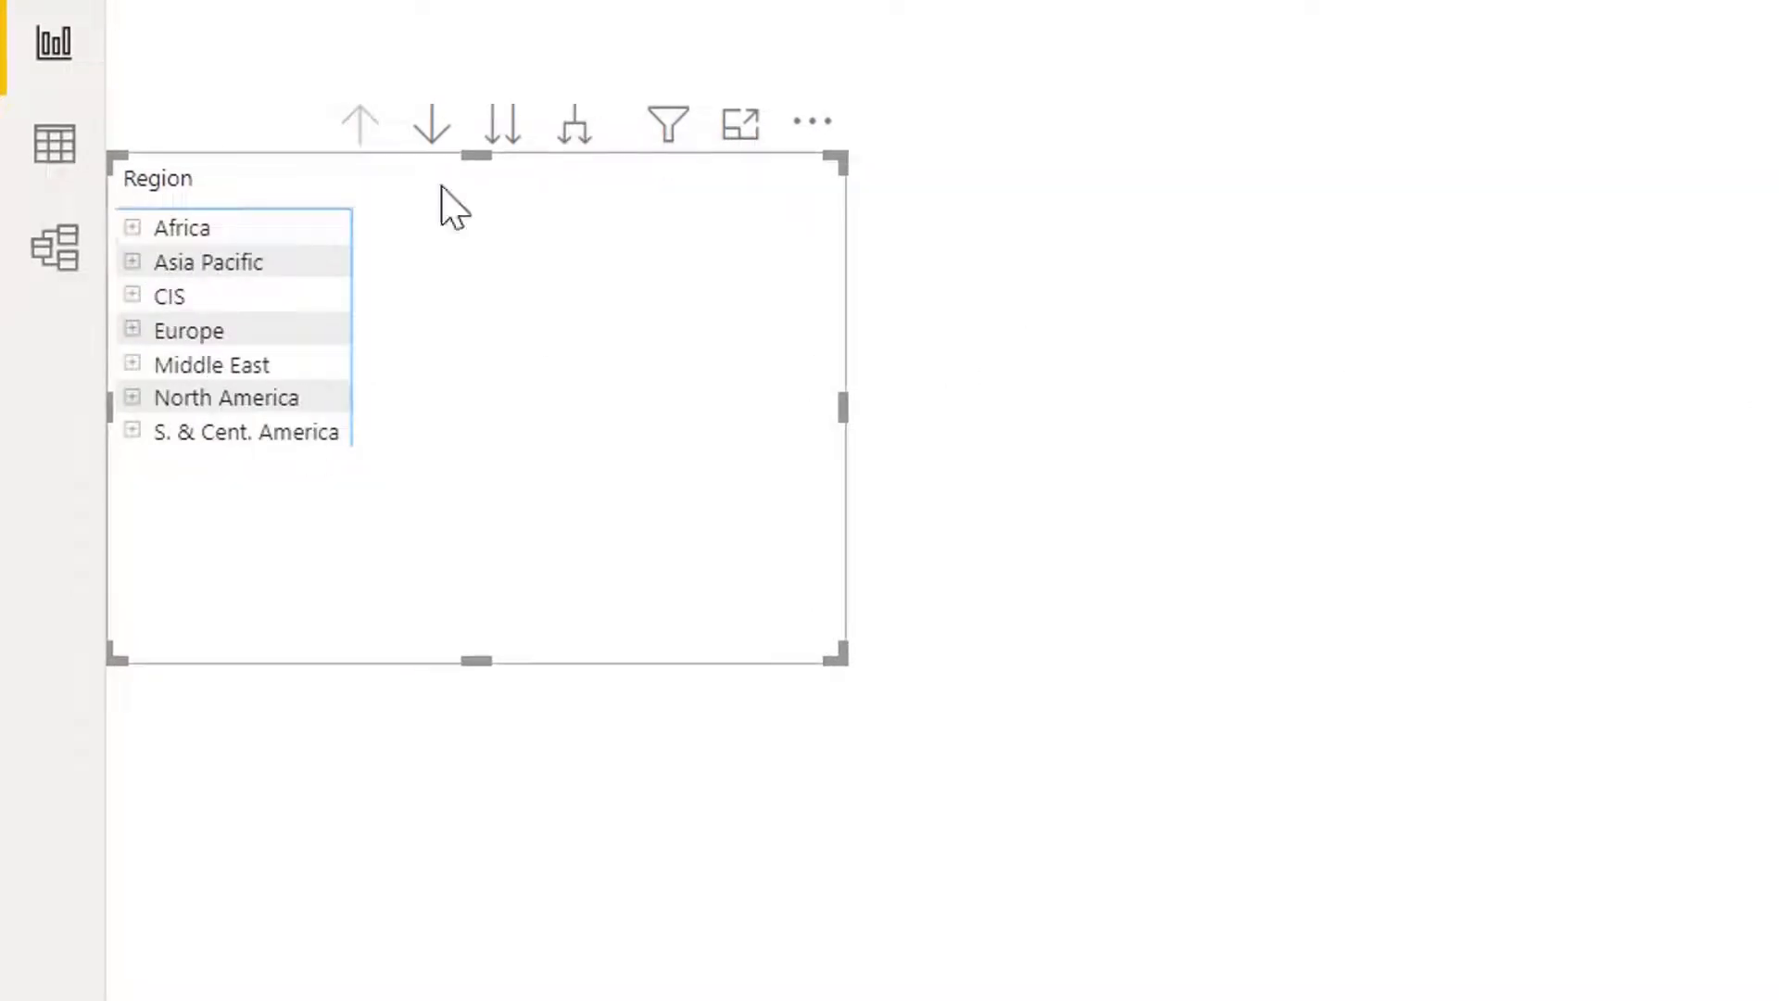
{"action": "left_click", "coordinate": [132, 229]}
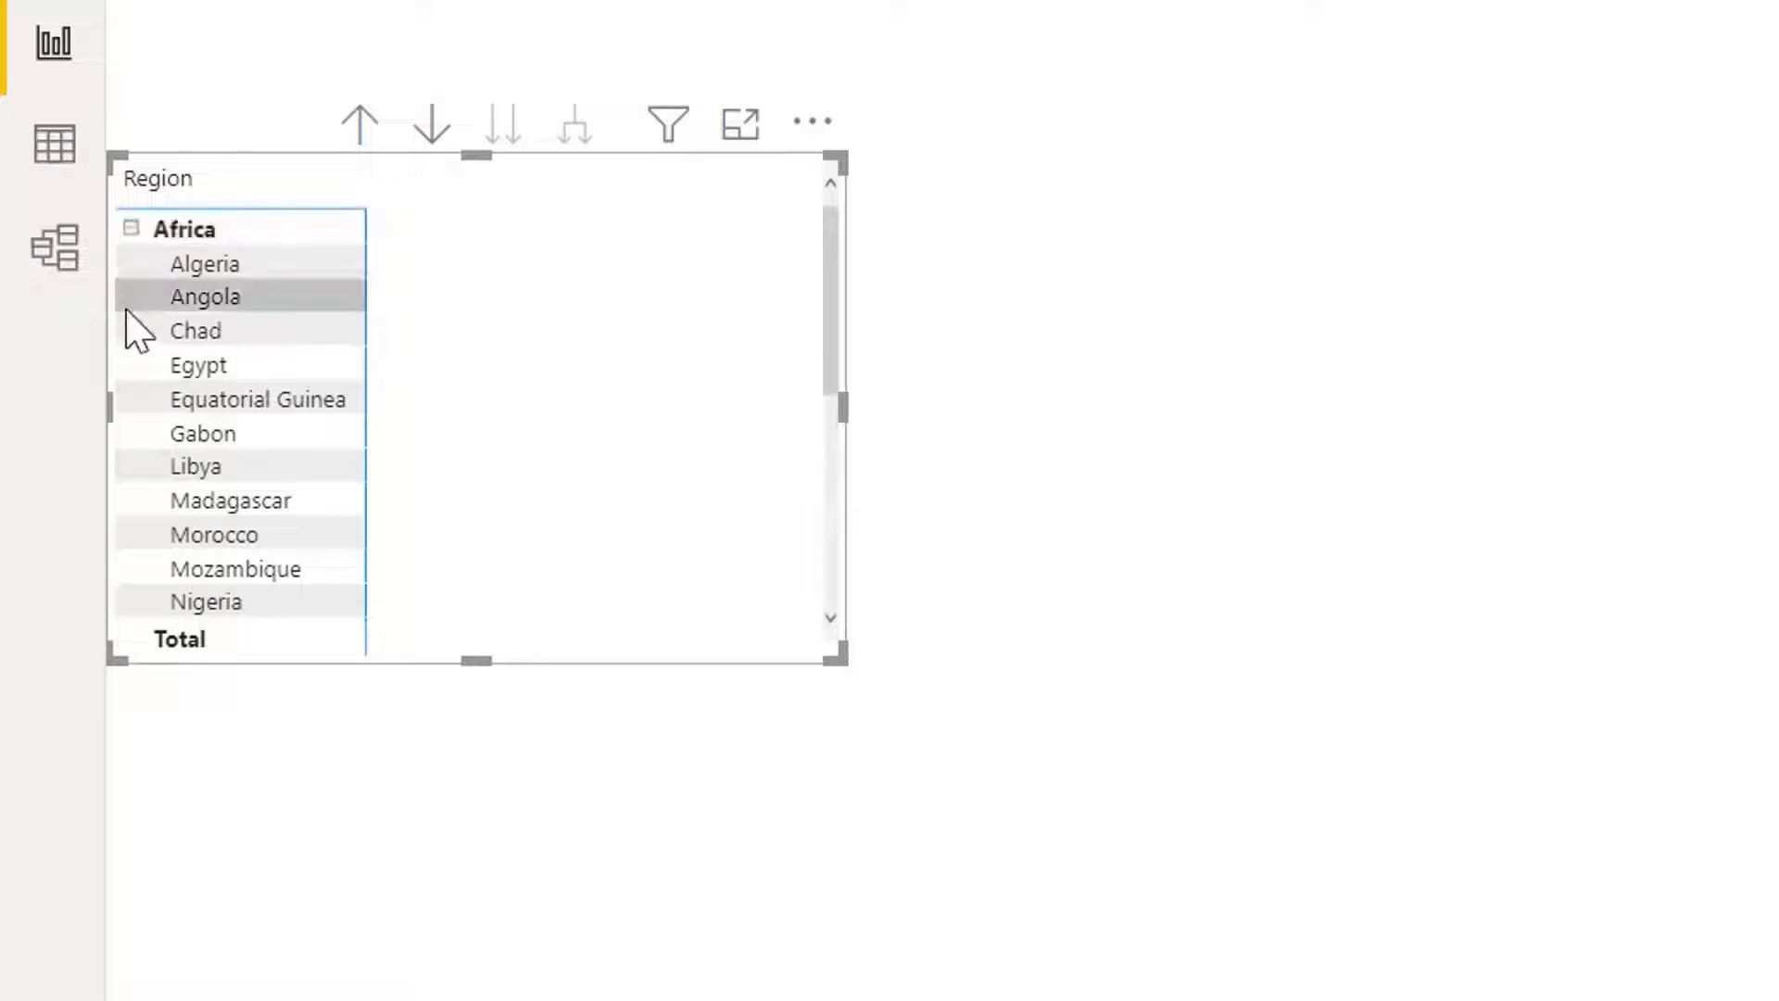
{"action": "left_click", "coordinate": [130, 229]}
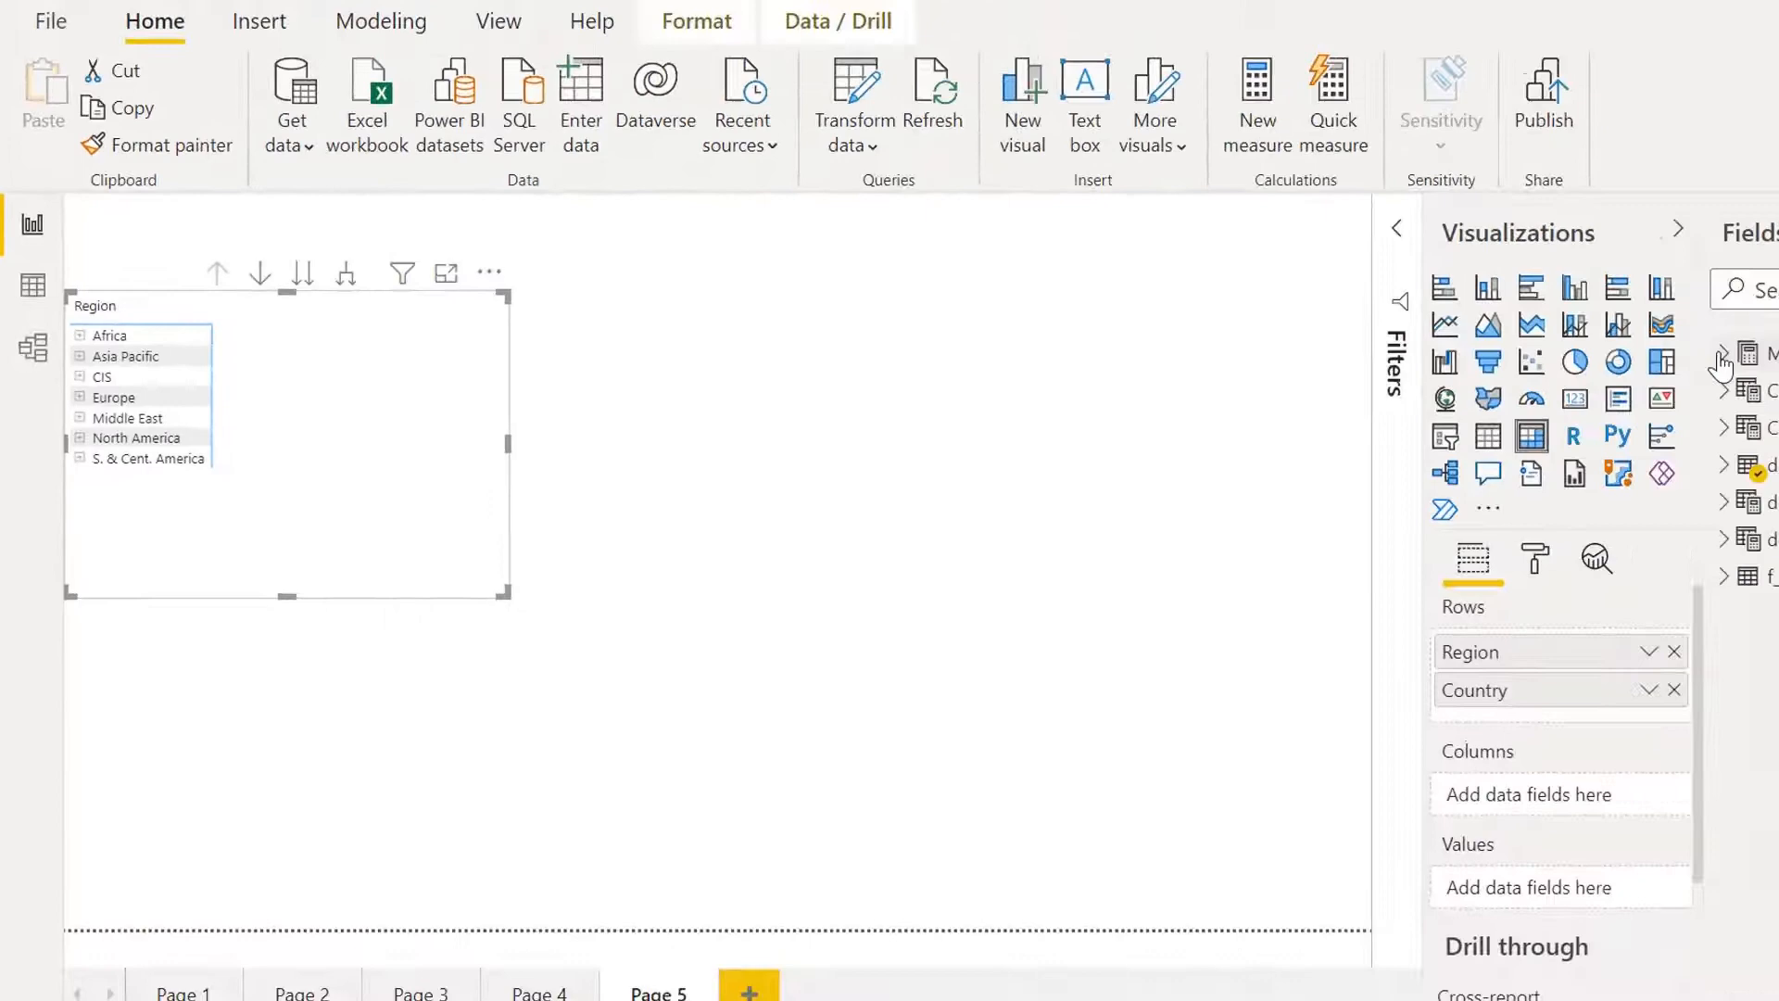
Step: Add the Last_yr_OilProd measure from MeasureTable to the matrix values
{"action": "left_click", "coordinate": [1722, 358]}
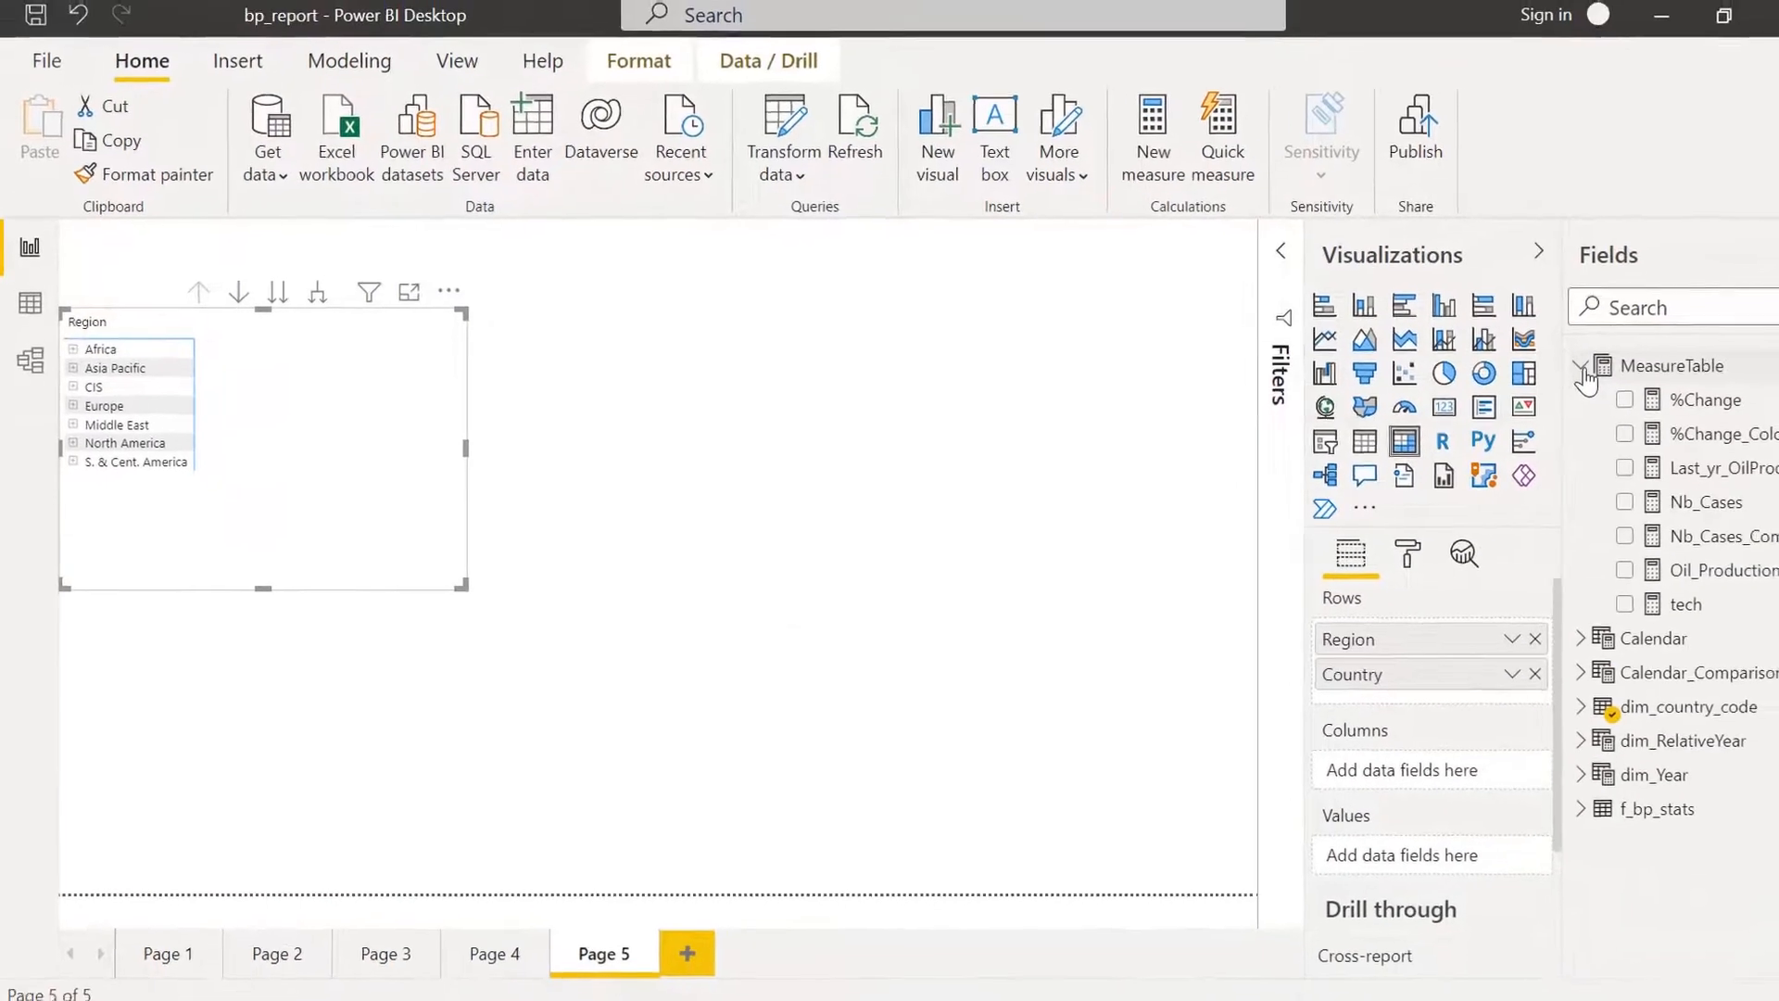
{"action": "left_click", "coordinate": [1679, 476]}
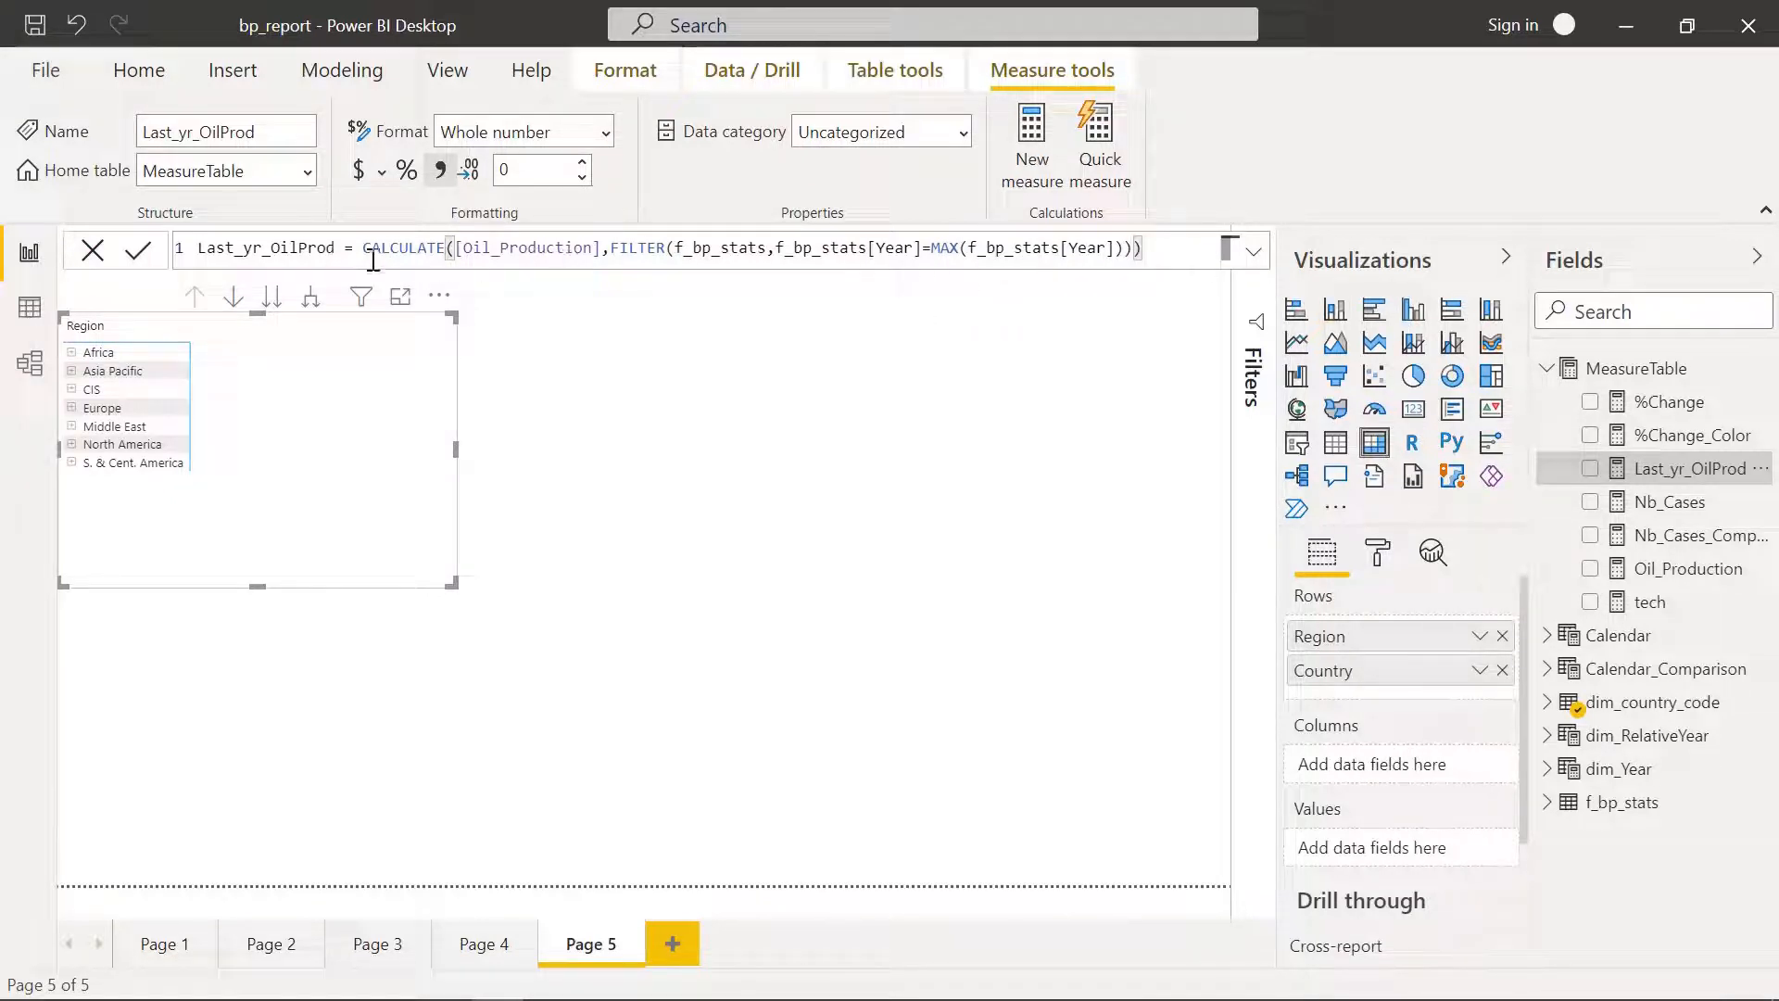
{"action": "left_click_drag", "start_coordinate": [1665, 536], "coordinate": [1372, 845]}
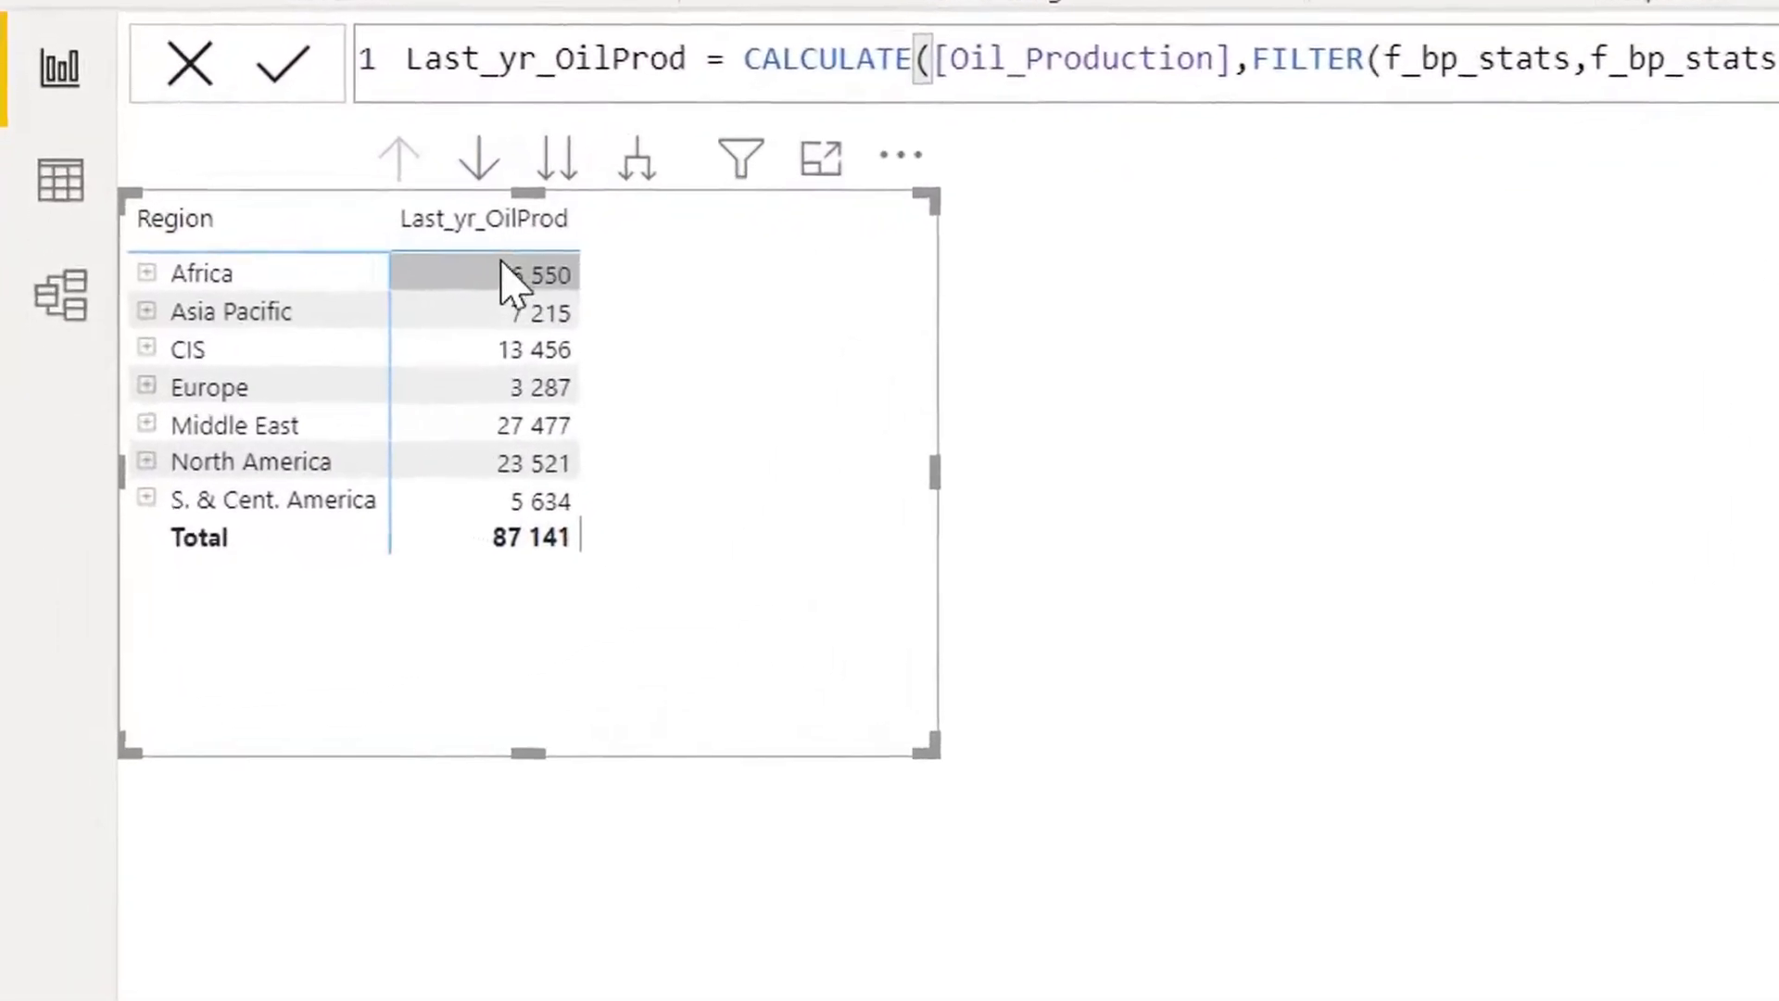
Step: Expand the Africa region in the matrix to show last year's oil production by country
{"action": "left_click", "coordinate": [161, 259]}
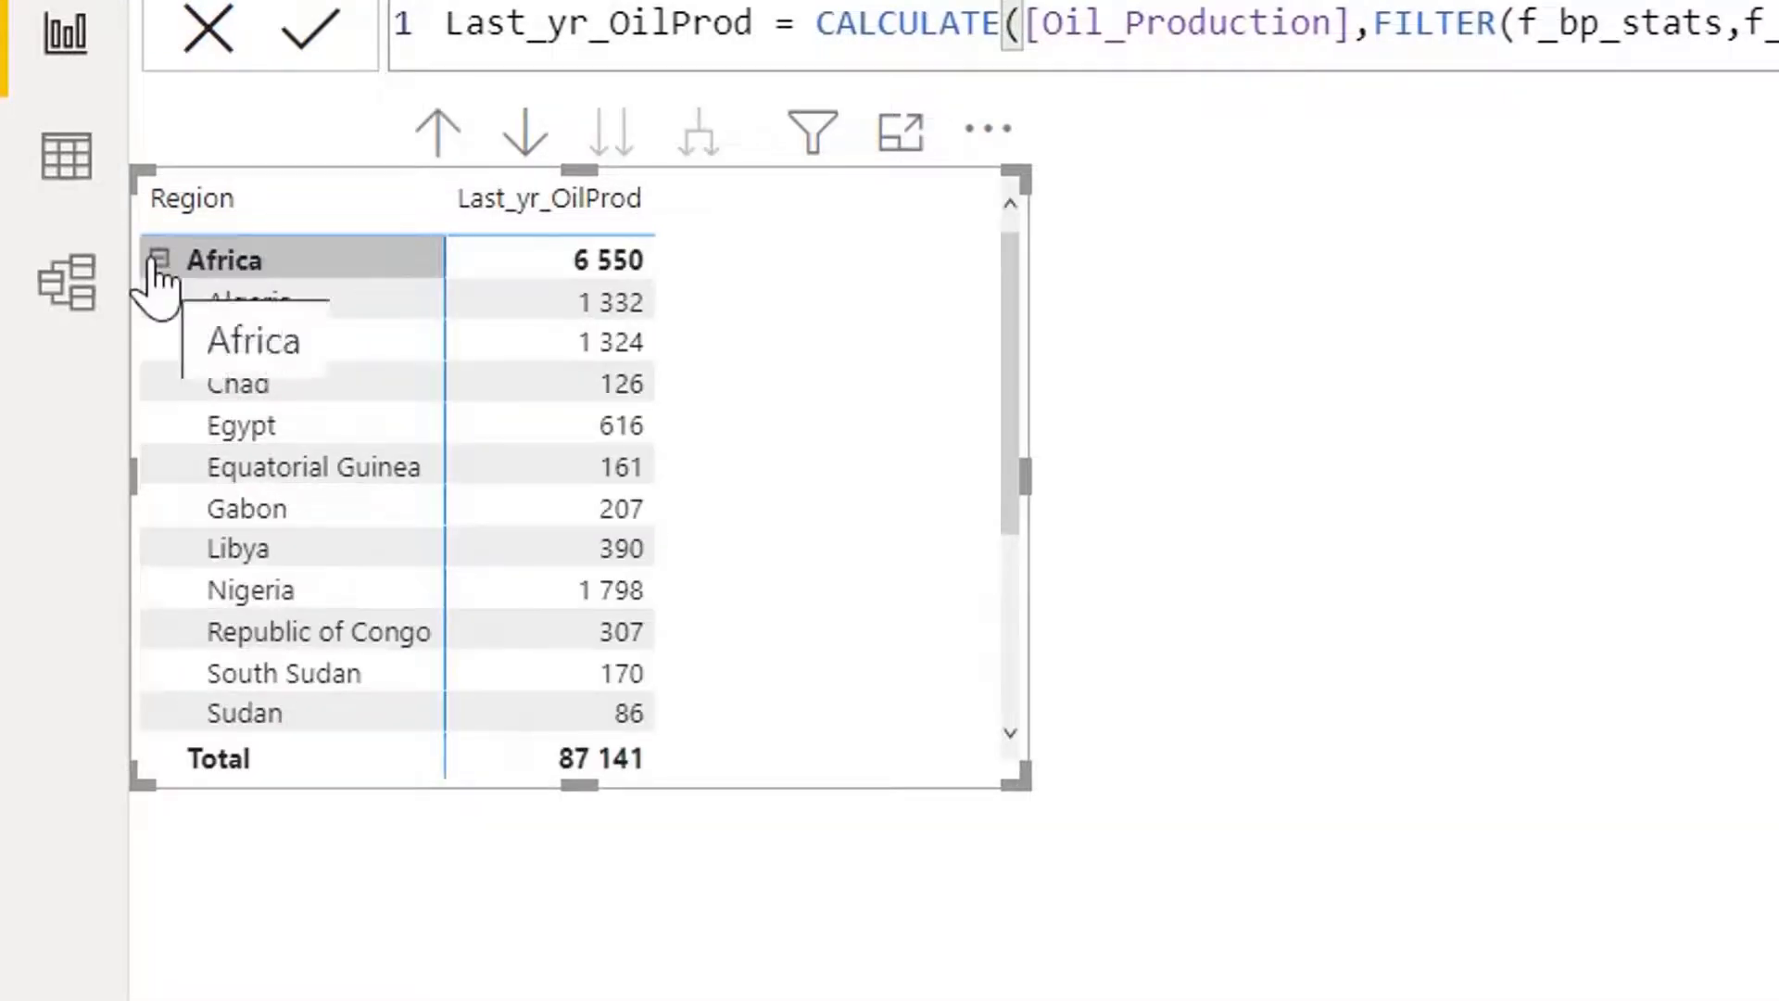
{"action": "left_click", "coordinate": [159, 262]}
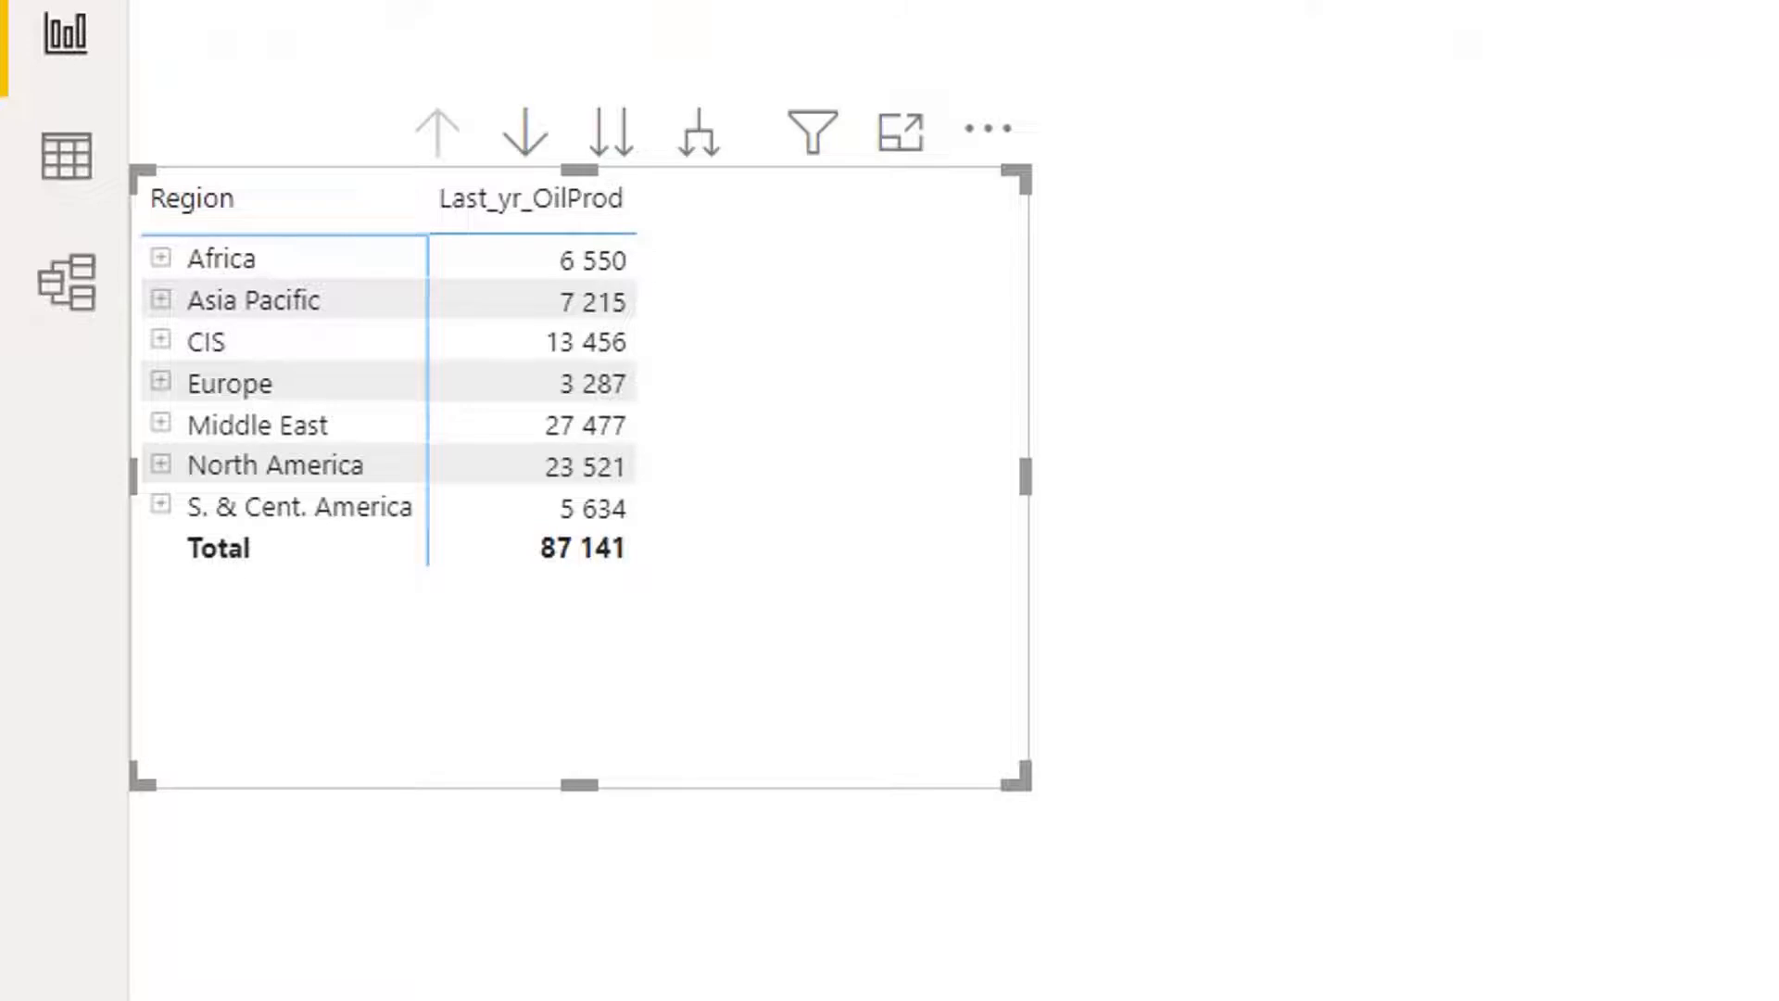
{"action": "left_click", "coordinate": [159, 260]}
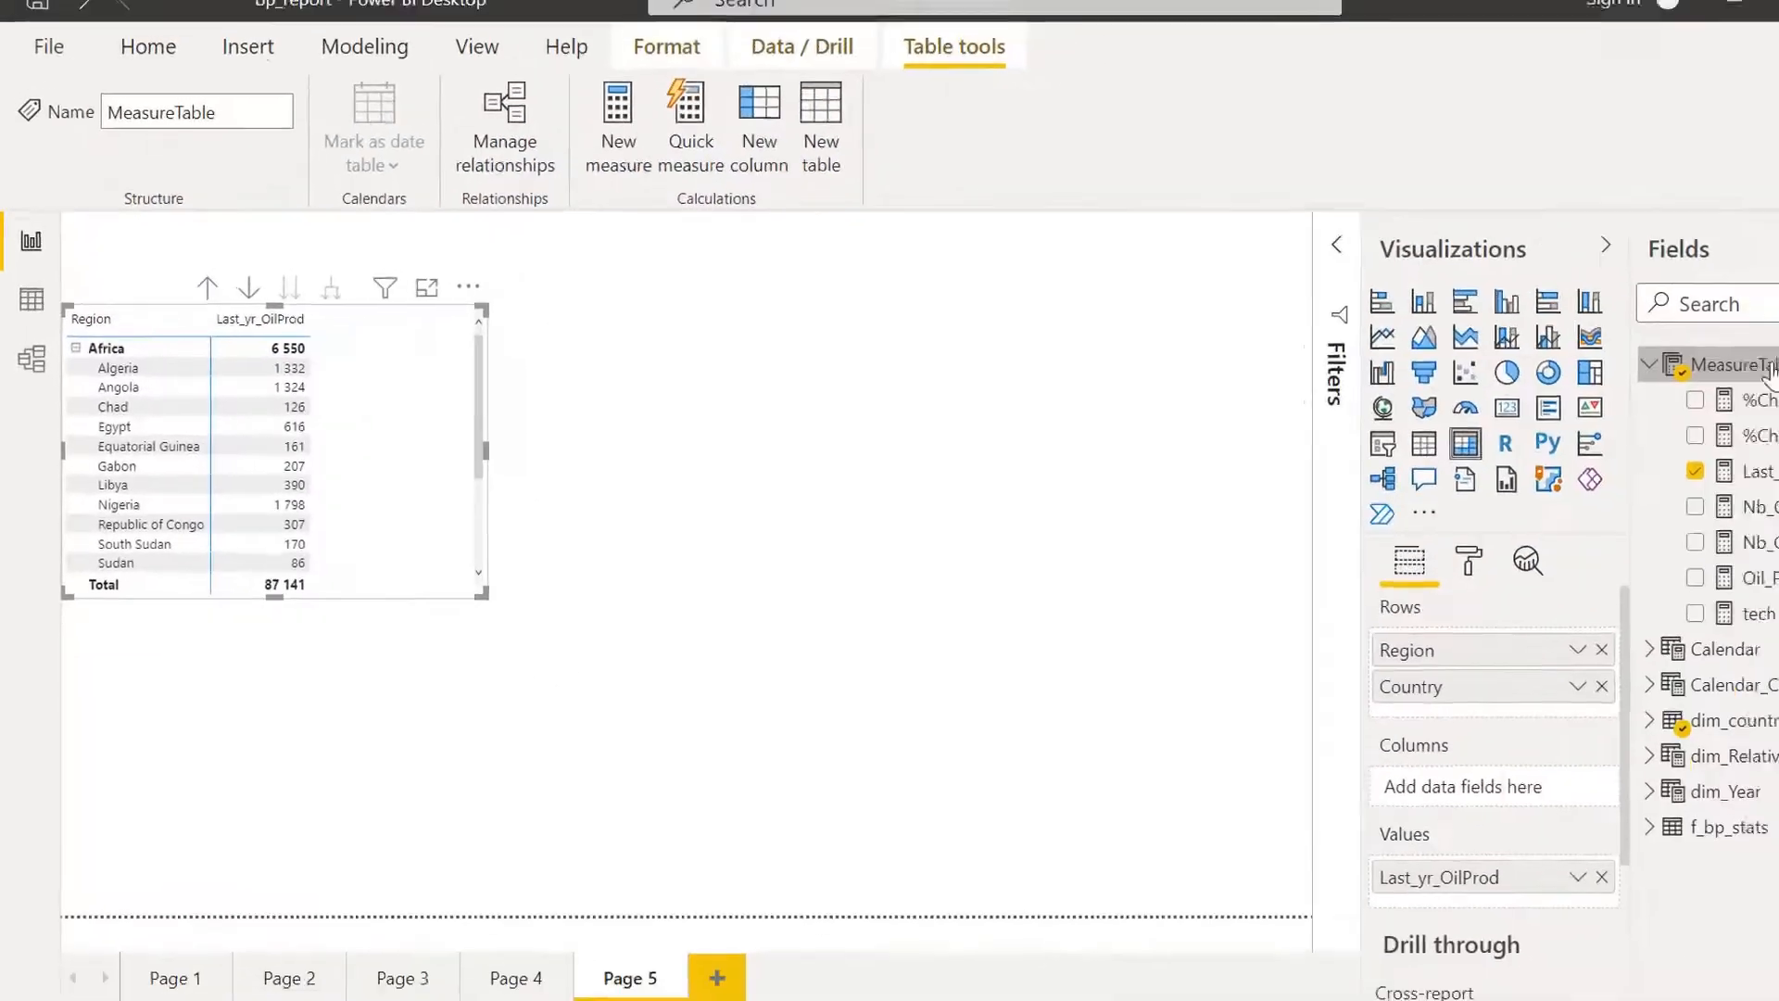
Step: Create a new measure in MeasureTable and name it Prd_HL
{"action": "right_click", "coordinate": [1765, 371]}
{"action": "left_click", "coordinate": [1622, 392]}
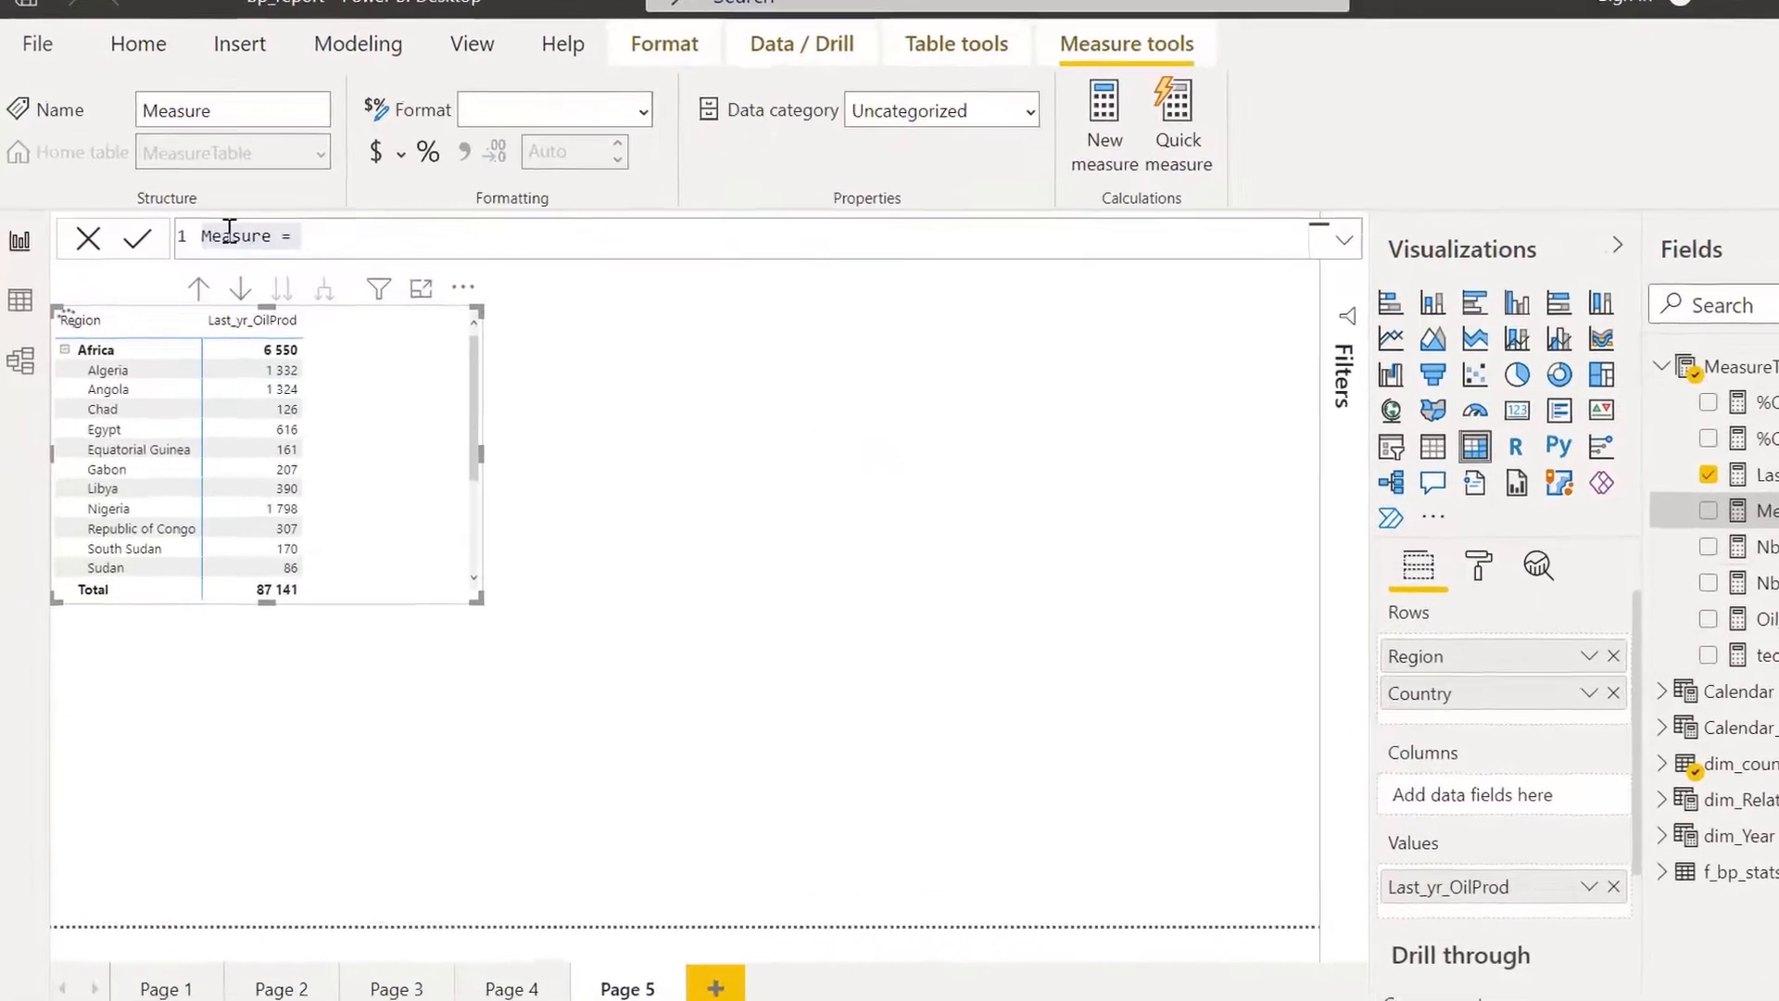
{"action": "double_click", "coordinate": [229, 236]}
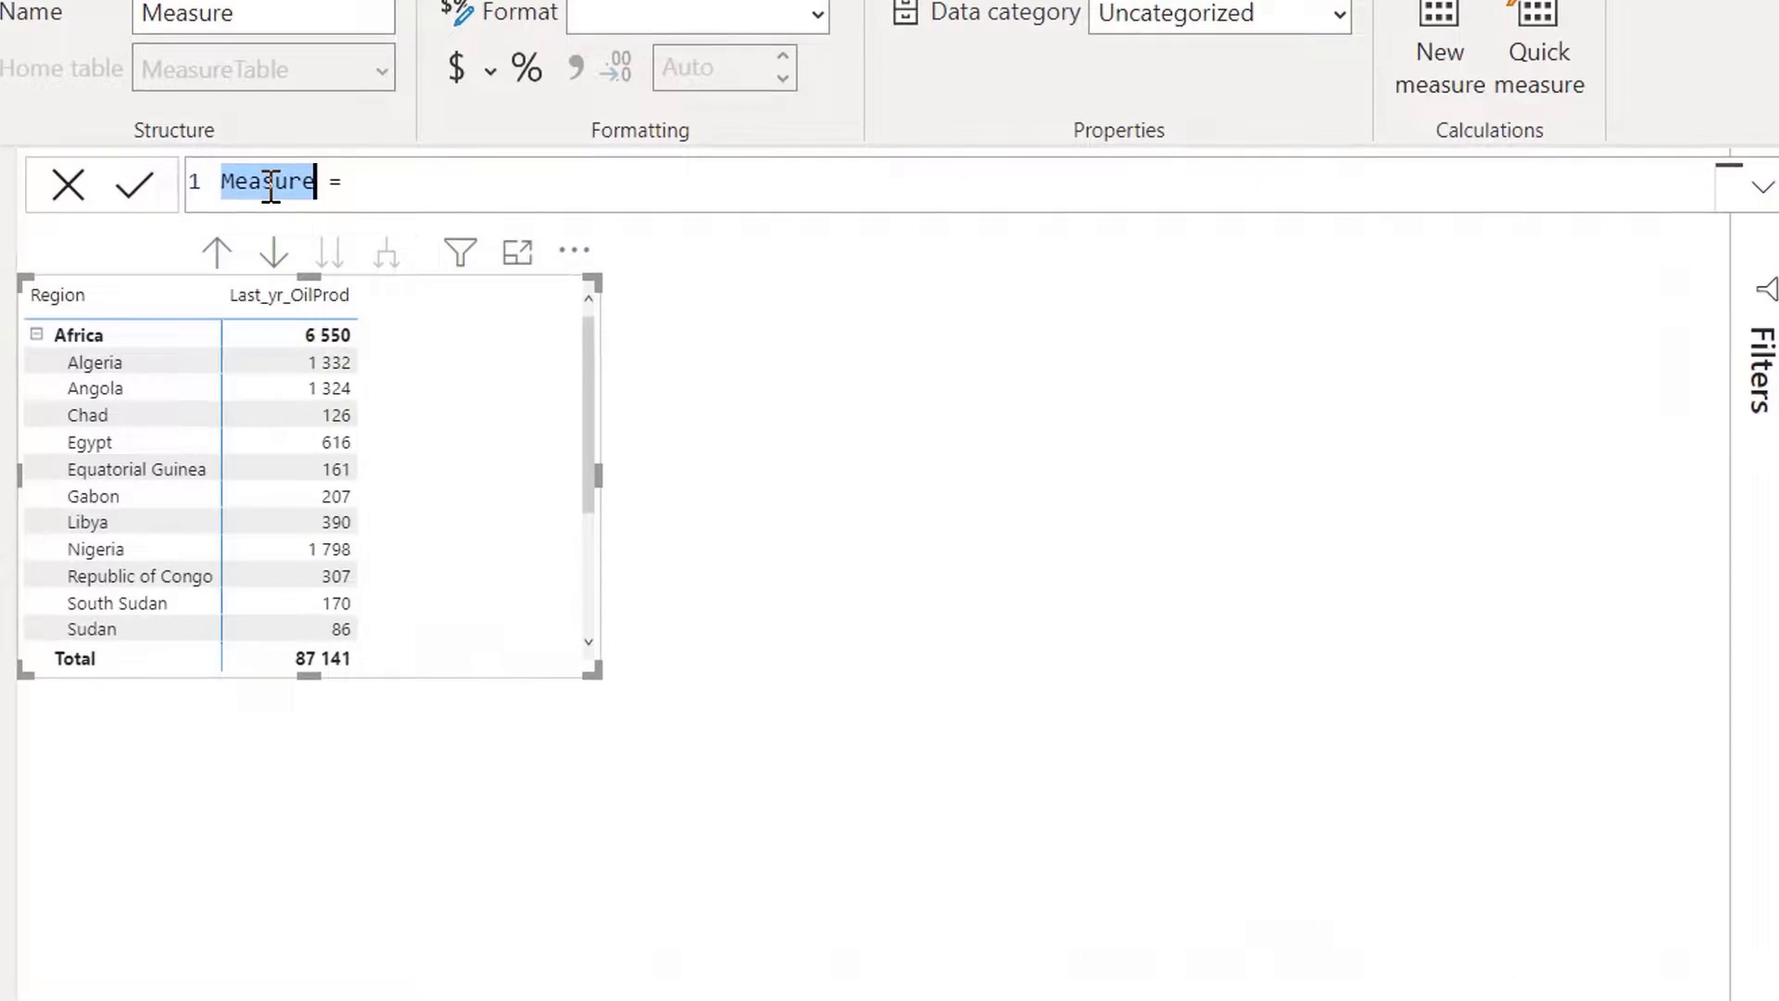
{"action": "type", "text": "Prd_HL ="}
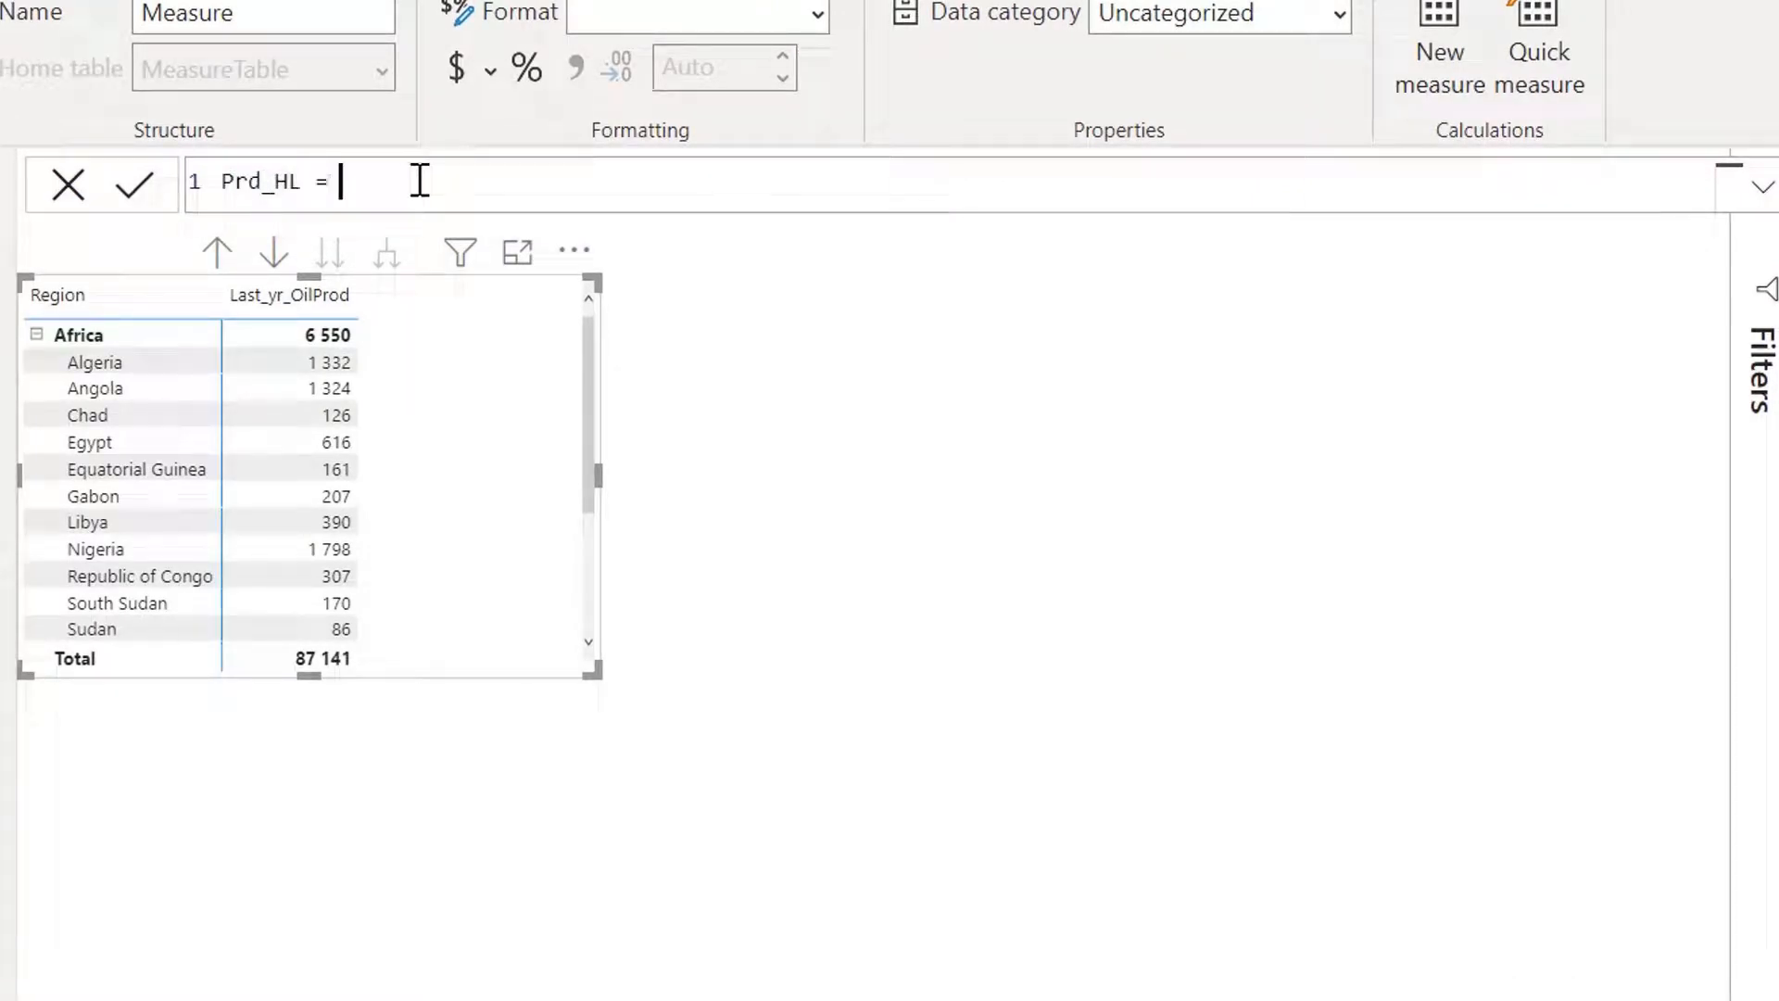
Step: Begin the Prd_HL formula with a DIVIDE function that uses [Last_yr_OilProd] as the numerator
{"action": "type", "text": " div"}
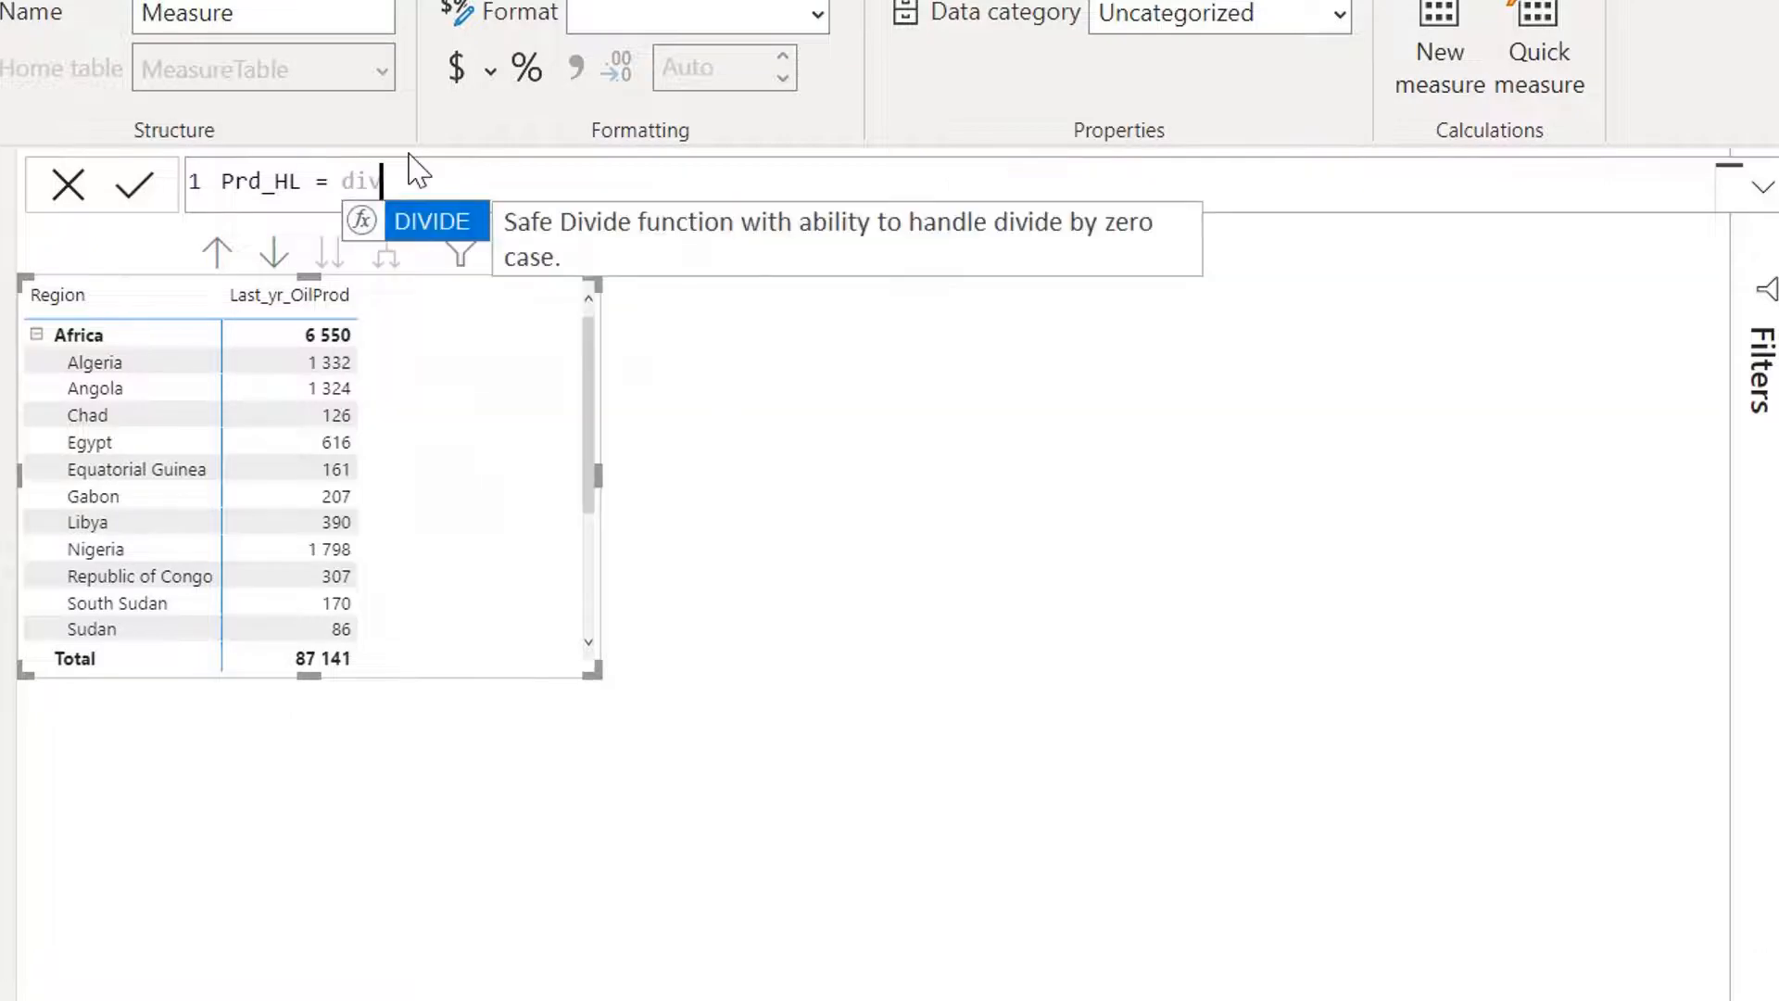
{"action": "key", "text": "Tab"}
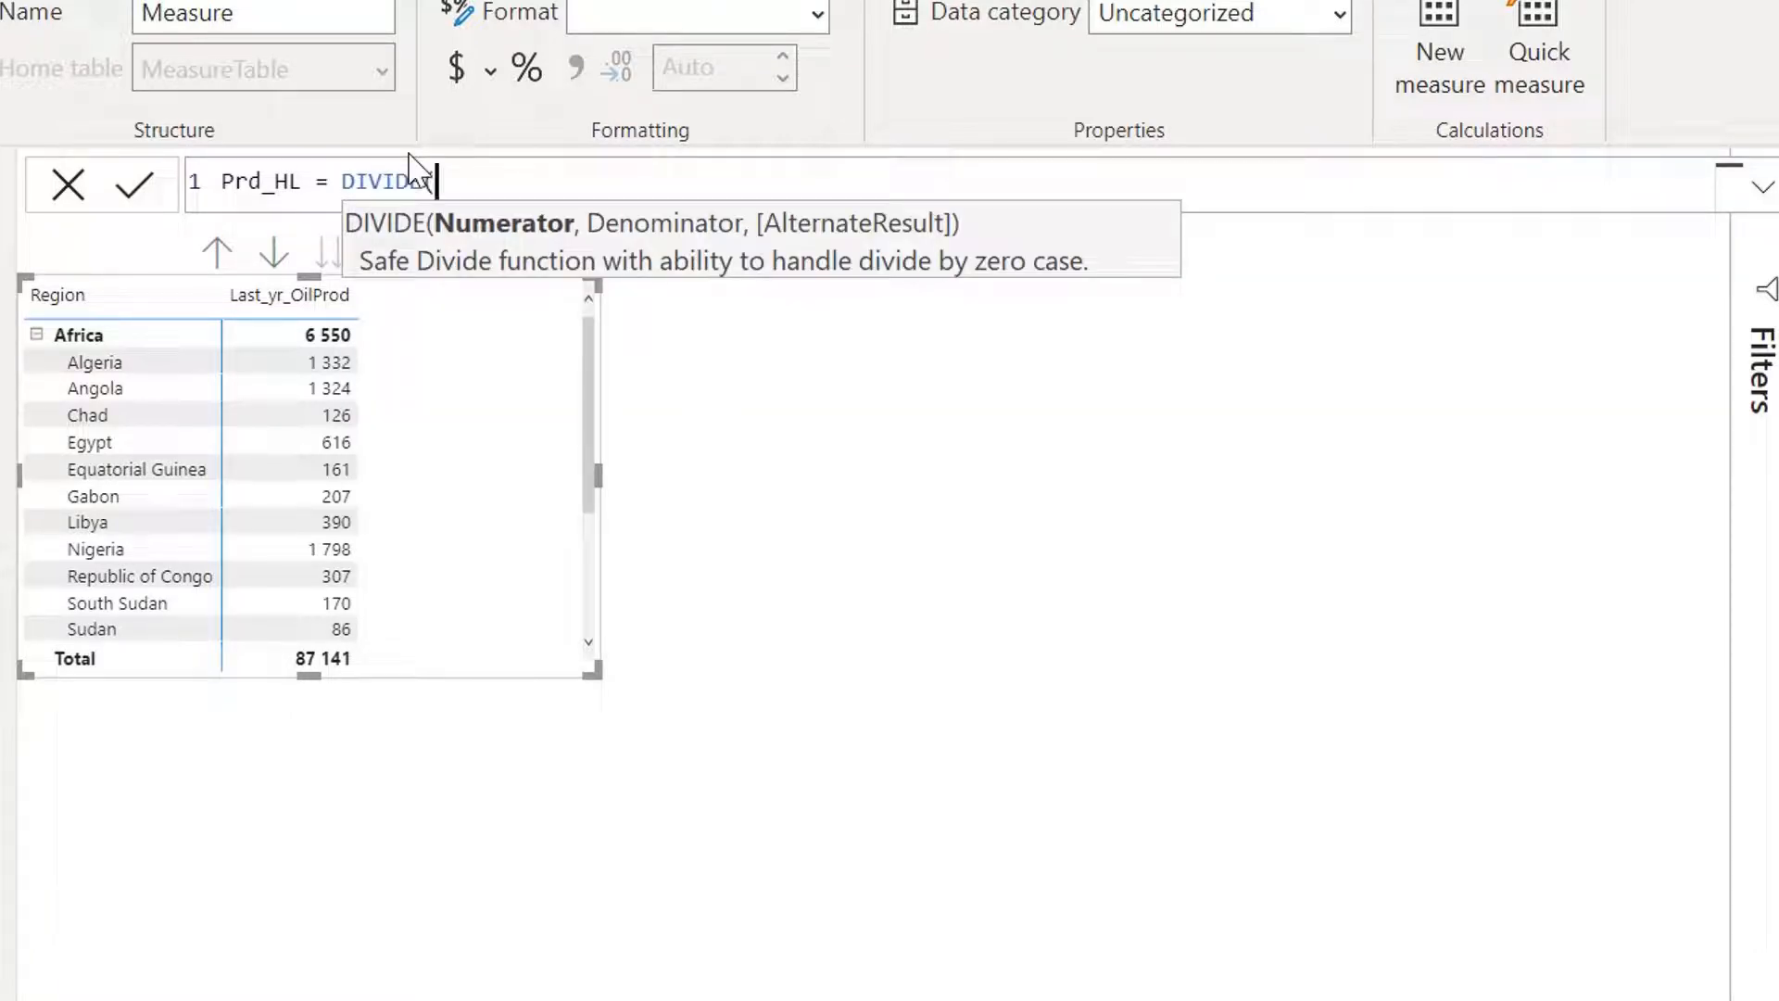
{"action": "type", "text": "las"}
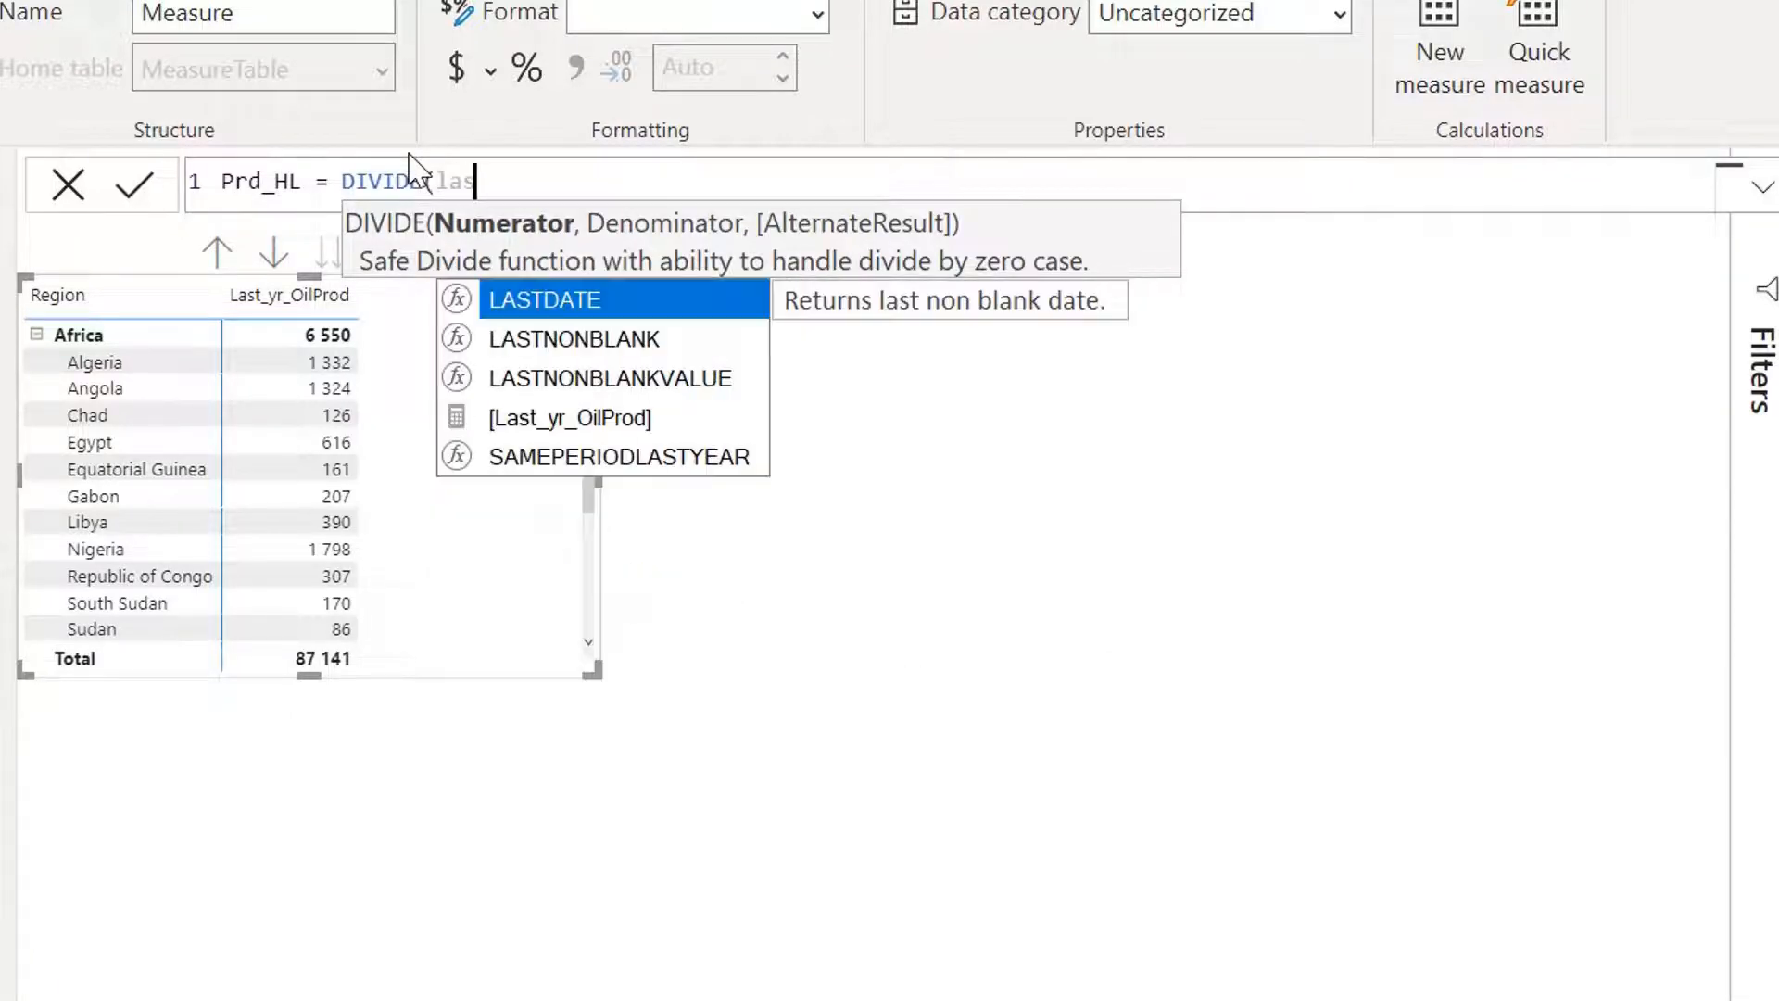
{"action": "key", "text": "Down"}
{"action": "key", "text": "Down"}
{"action": "key", "text": "Down"}
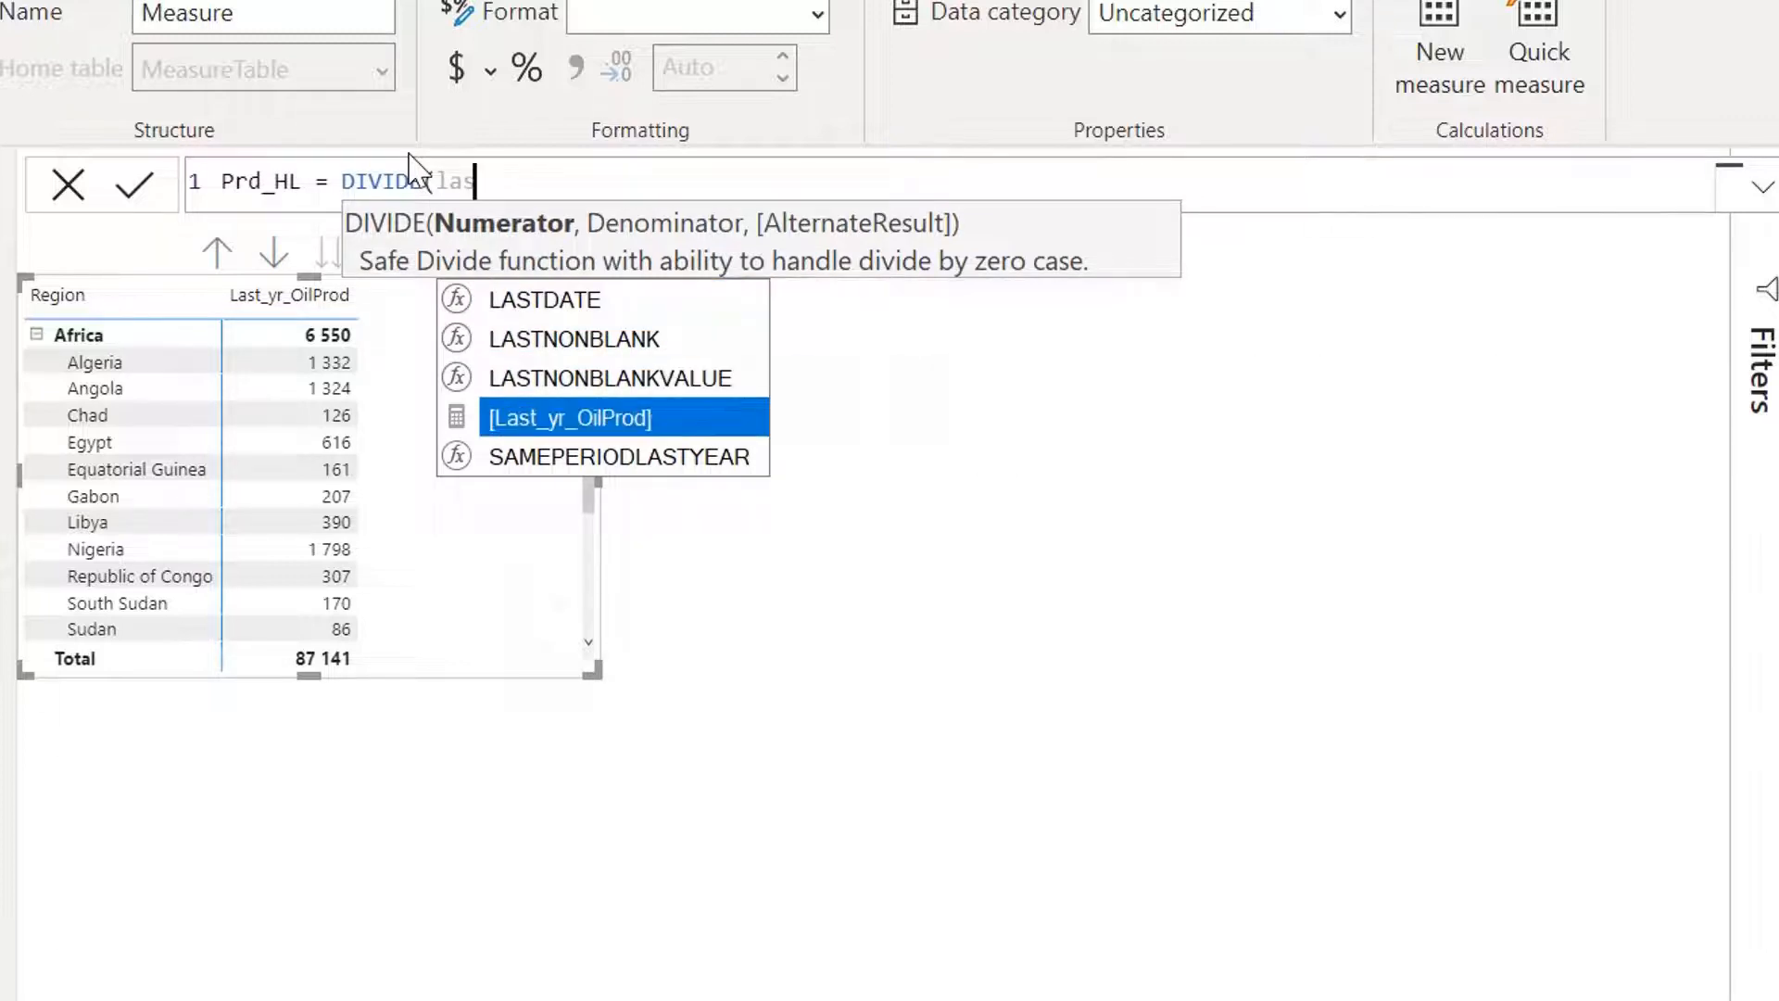
{"action": "key", "text": "Tab"}
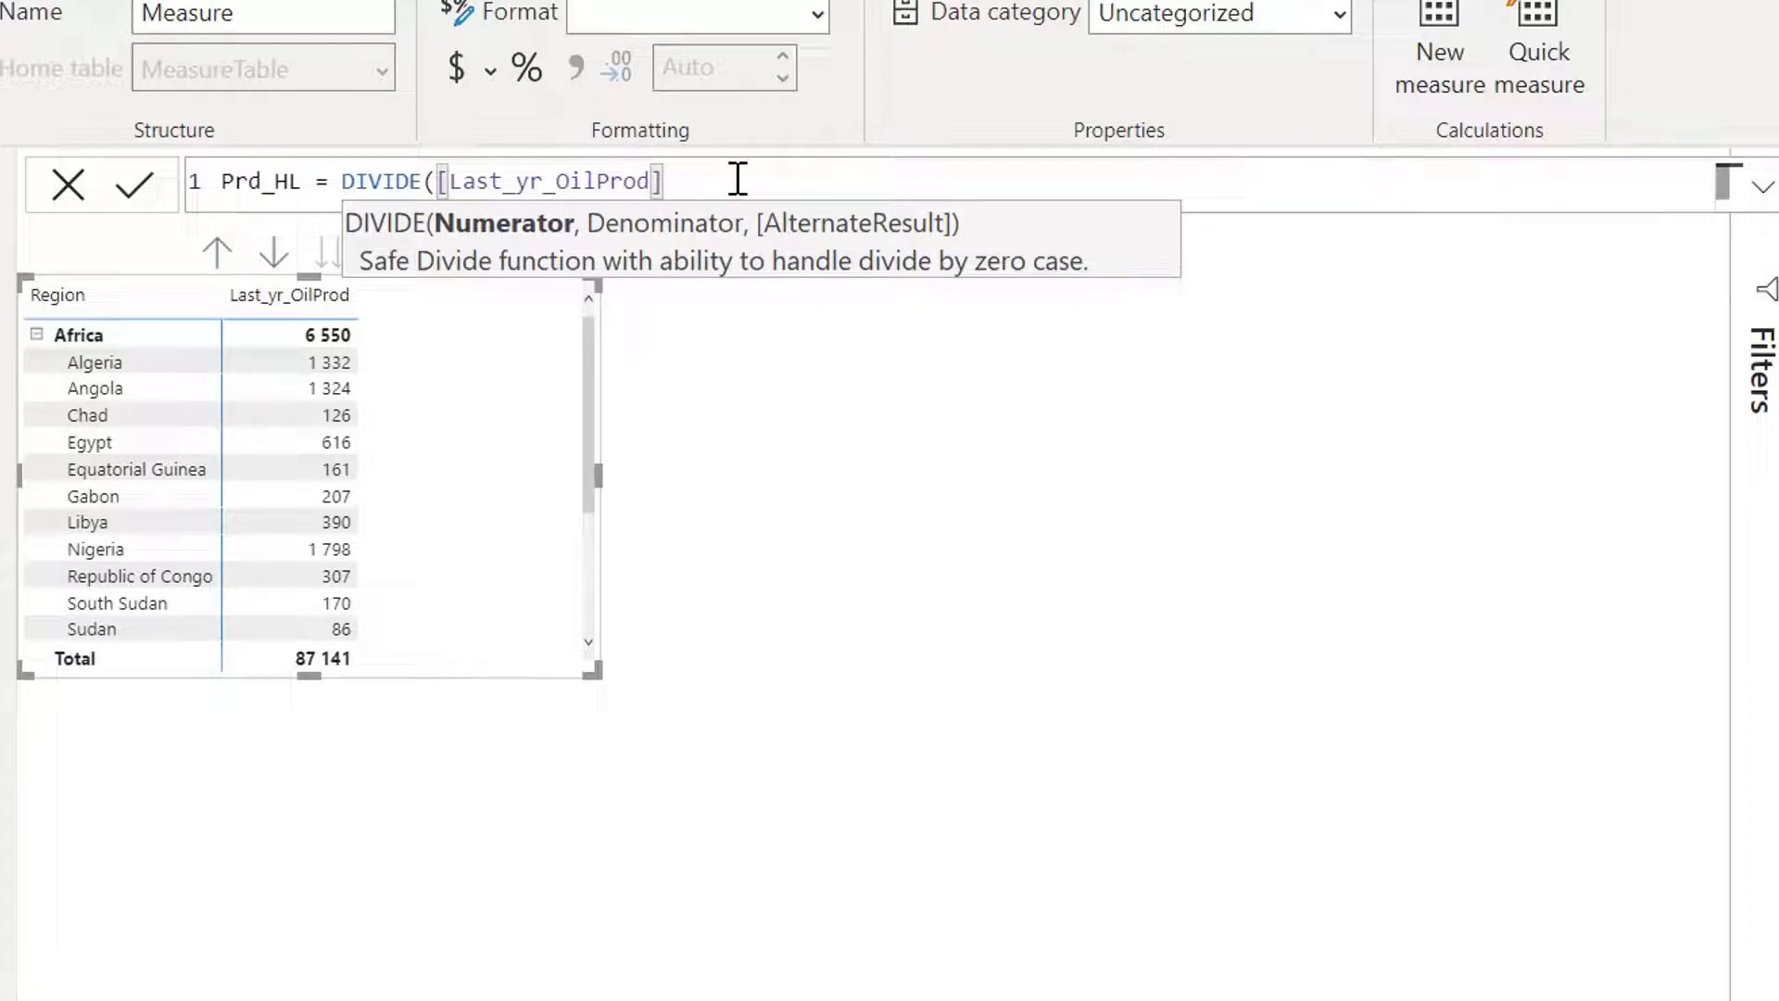
Step: Enter a CALCULATE function as the DIVIDE denominator, with [Last_yr_OilProd] as its expression
{"action": "type", "text": ",C"}
{"action": "key", "text": "Tab"}
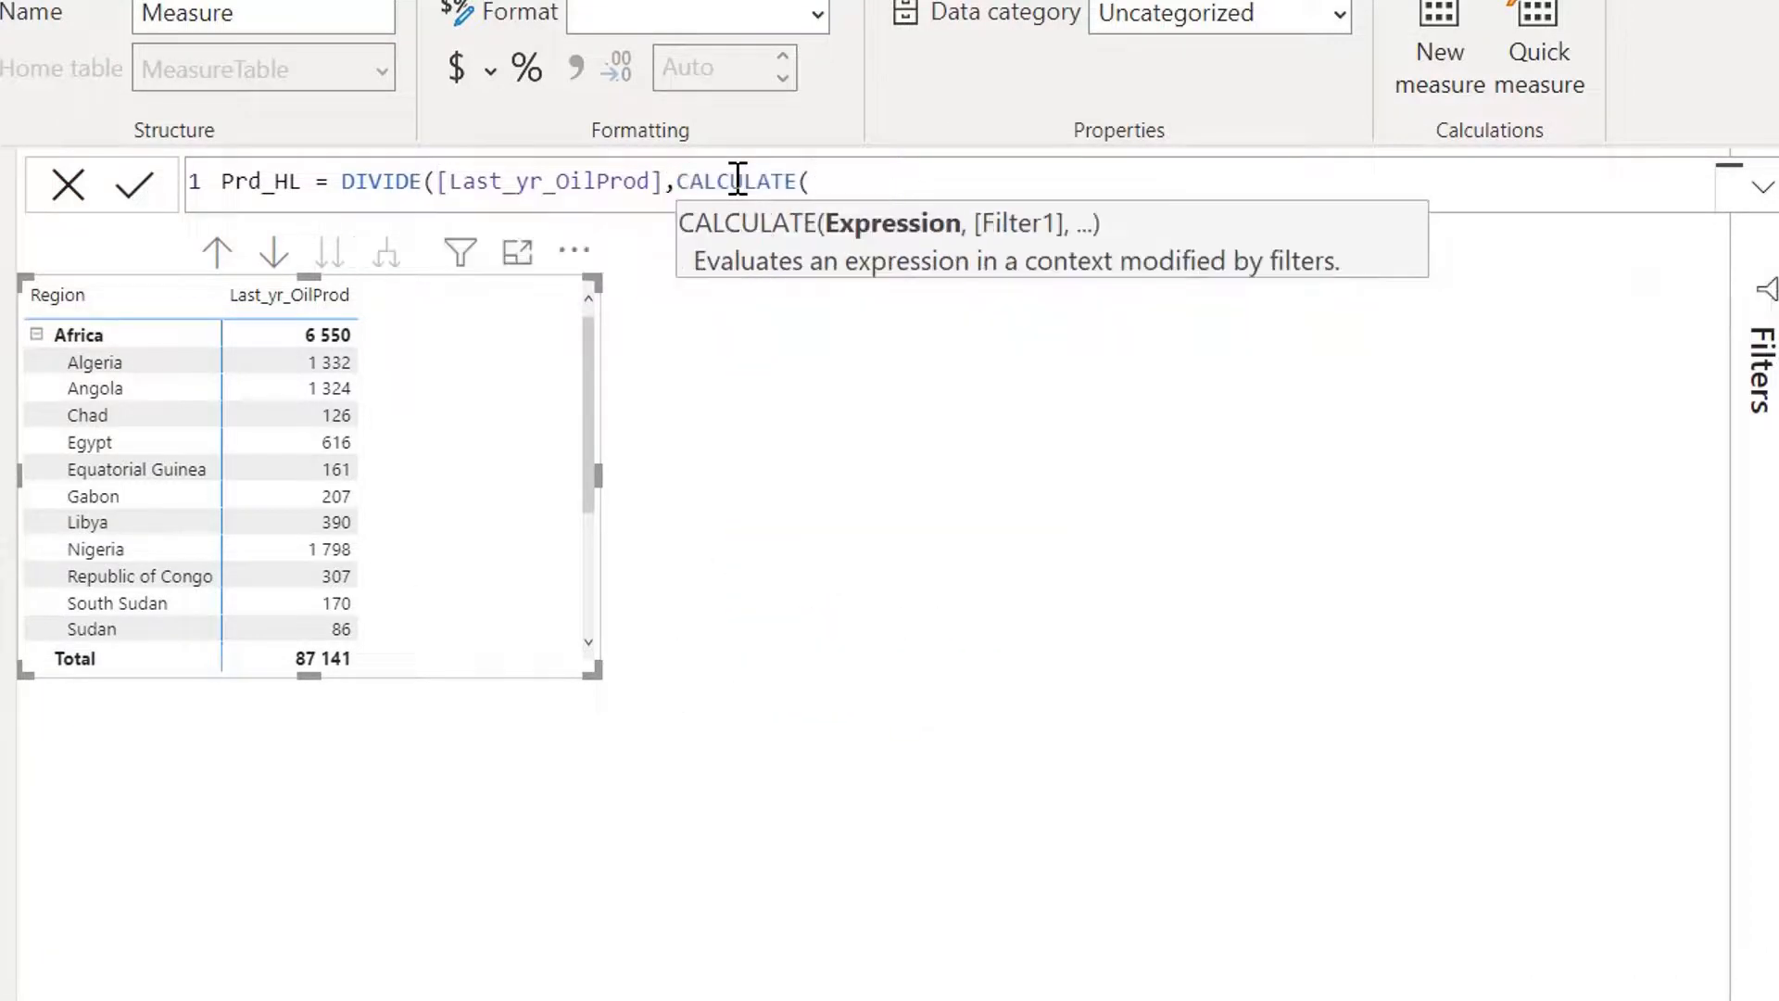
{"action": "type", "text": "las"}
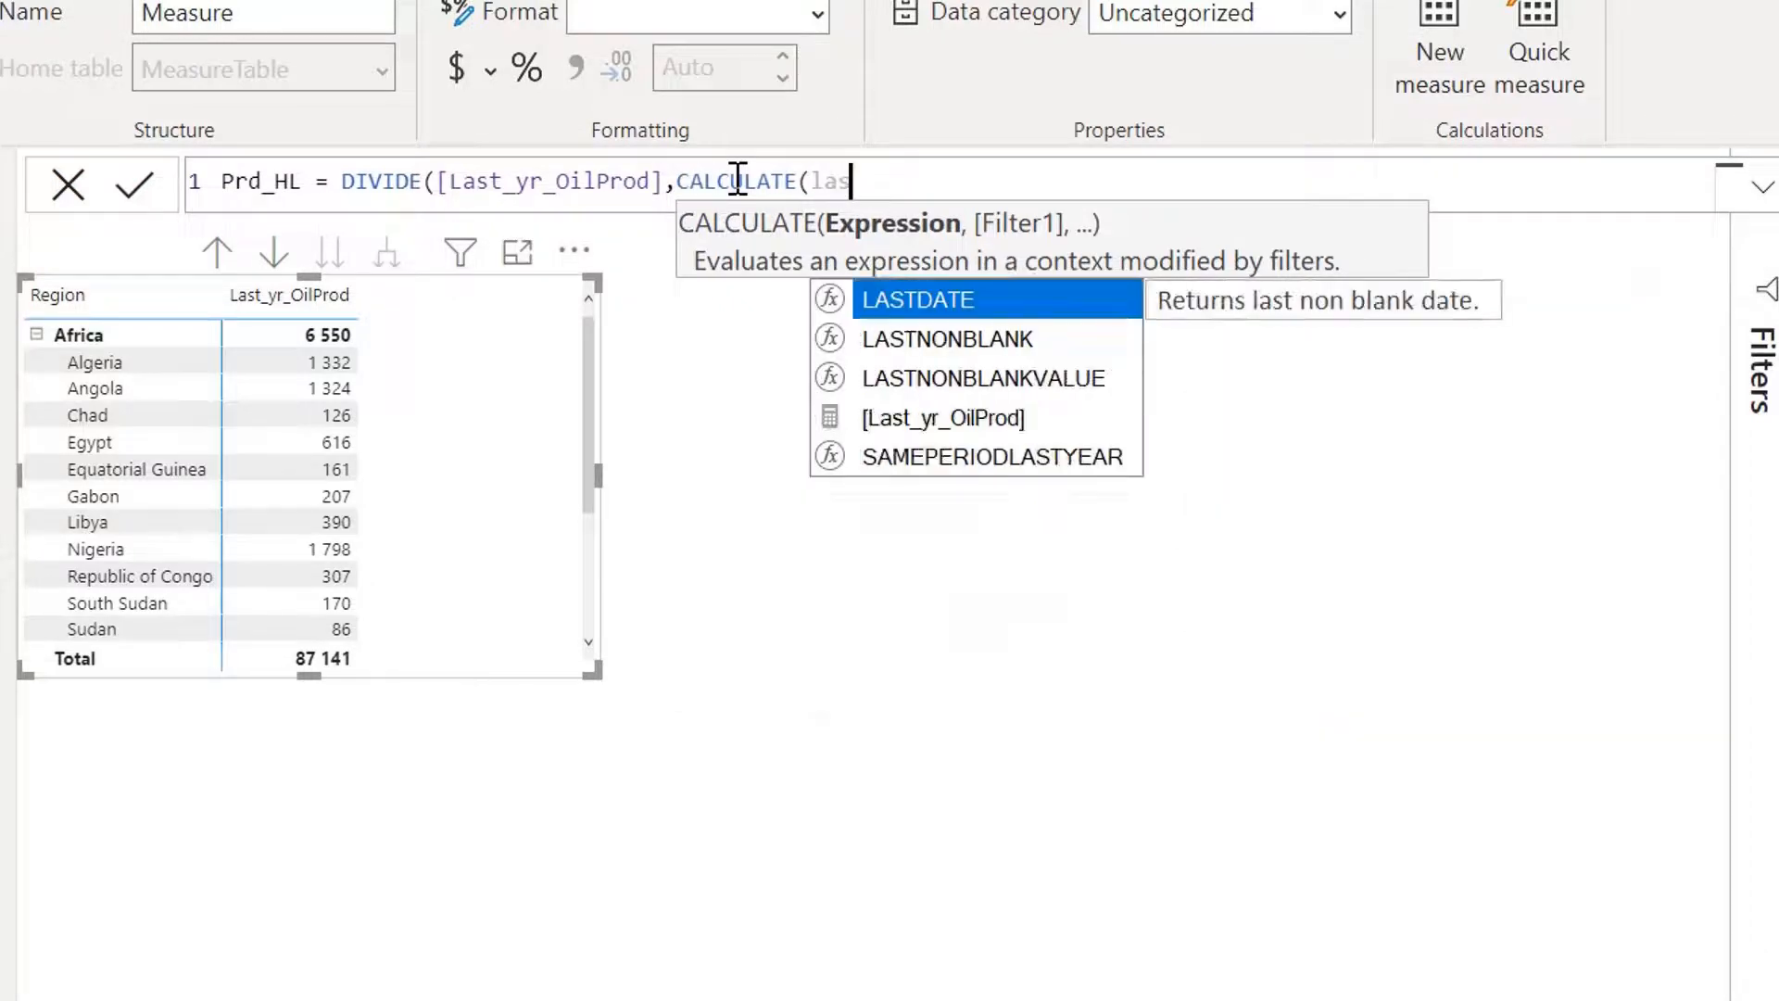
{"action": "key", "text": "Down"}
{"action": "key", "text": "Down"}
{"action": "key", "text": "Down"}
{"action": "key", "text": "Tab"}
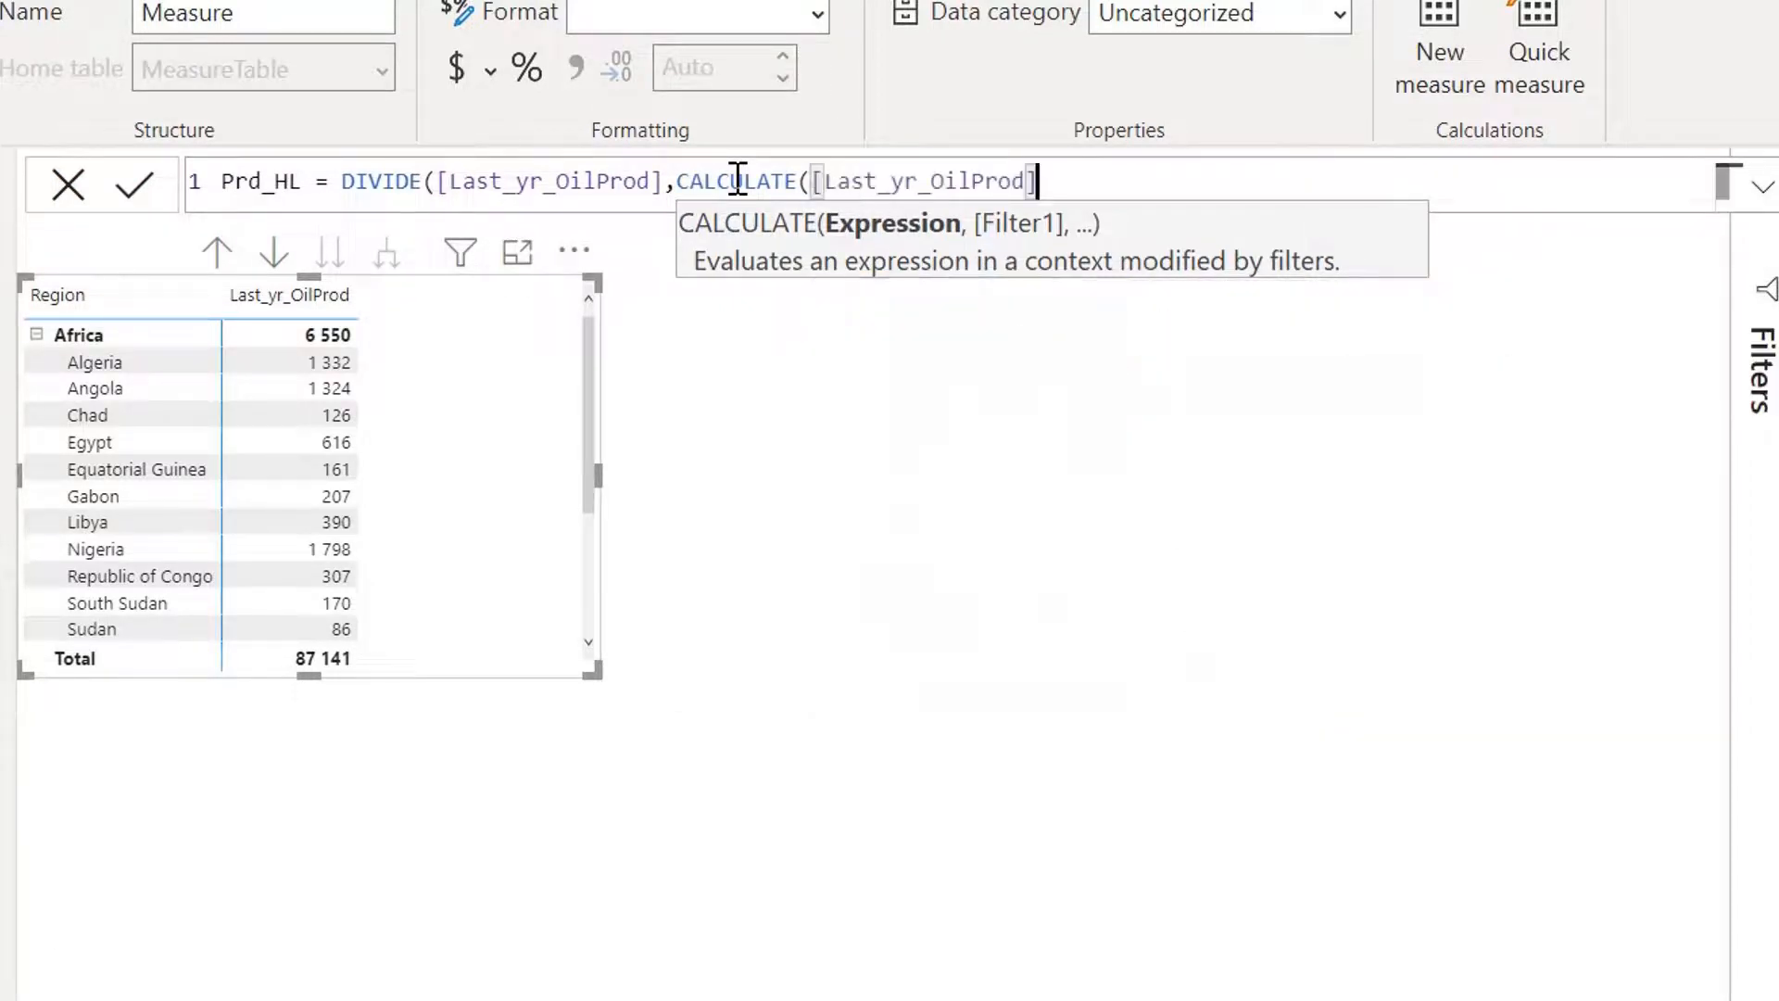
Step: Add REMOVEFILTERS(dim_country_code[Country]) as the CALCULATE filter and close the CALCULATE function
{"action": "type", "text": ","}
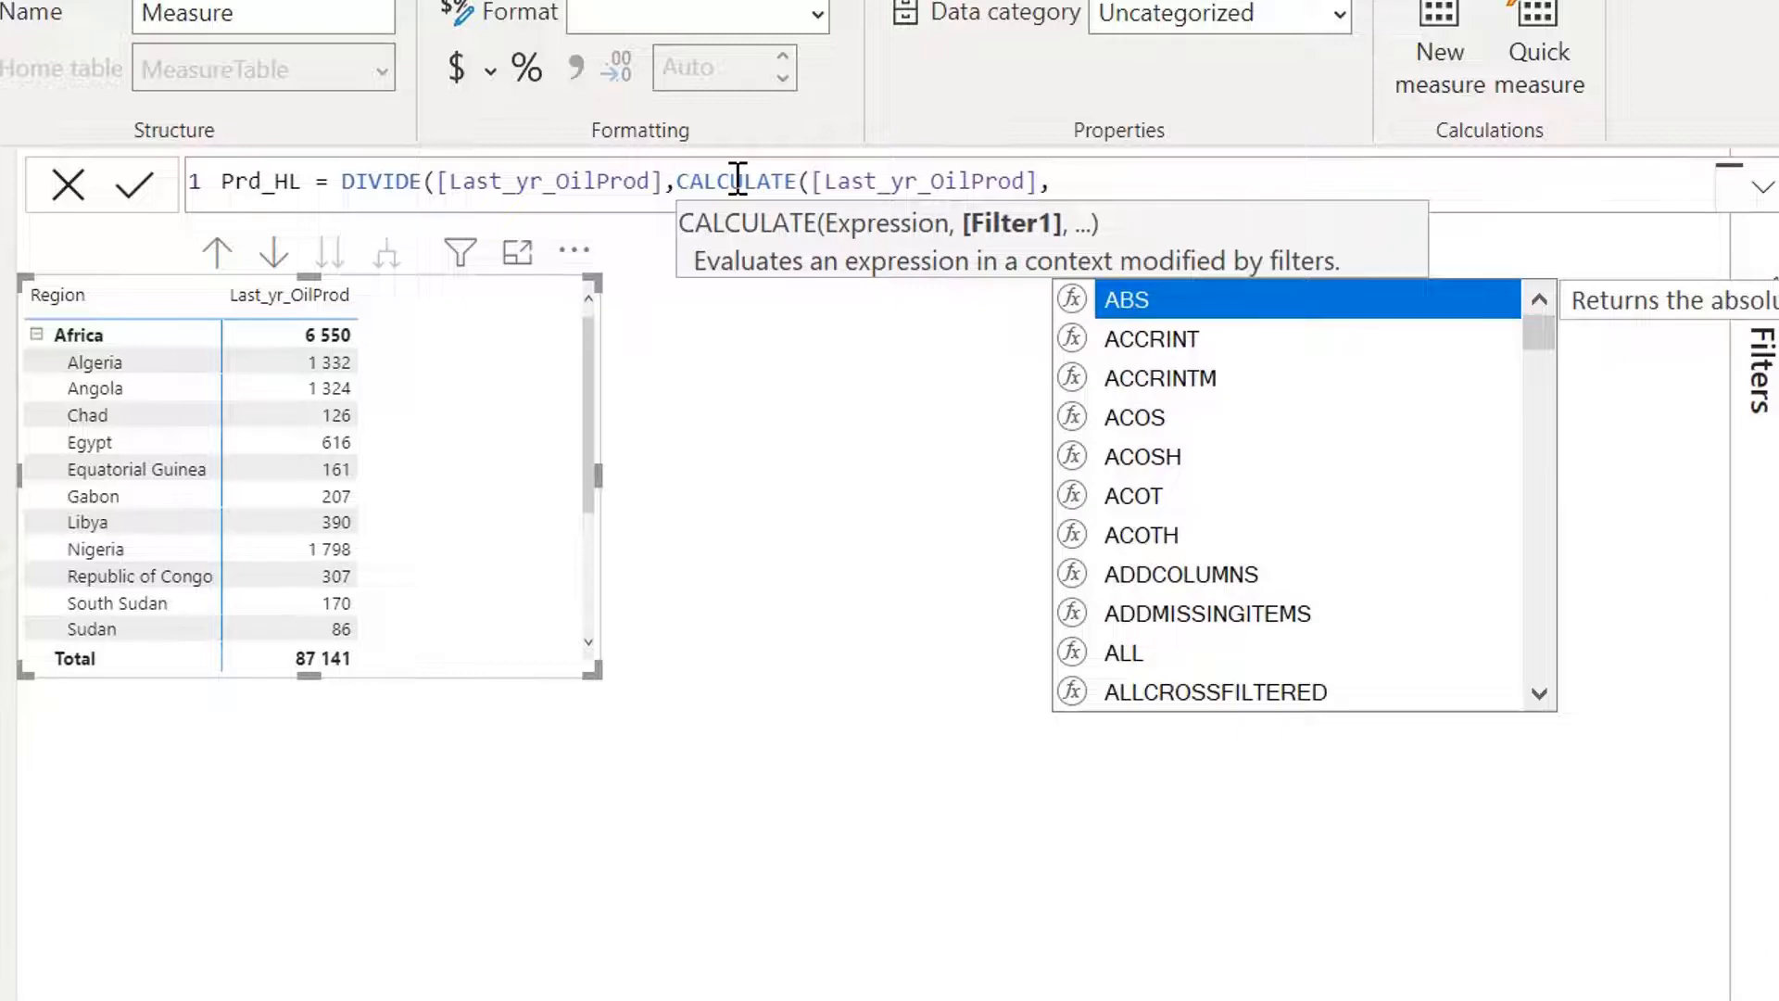
{"action": "type", "text": "remo"}
{"action": "key", "text": "Tab"}
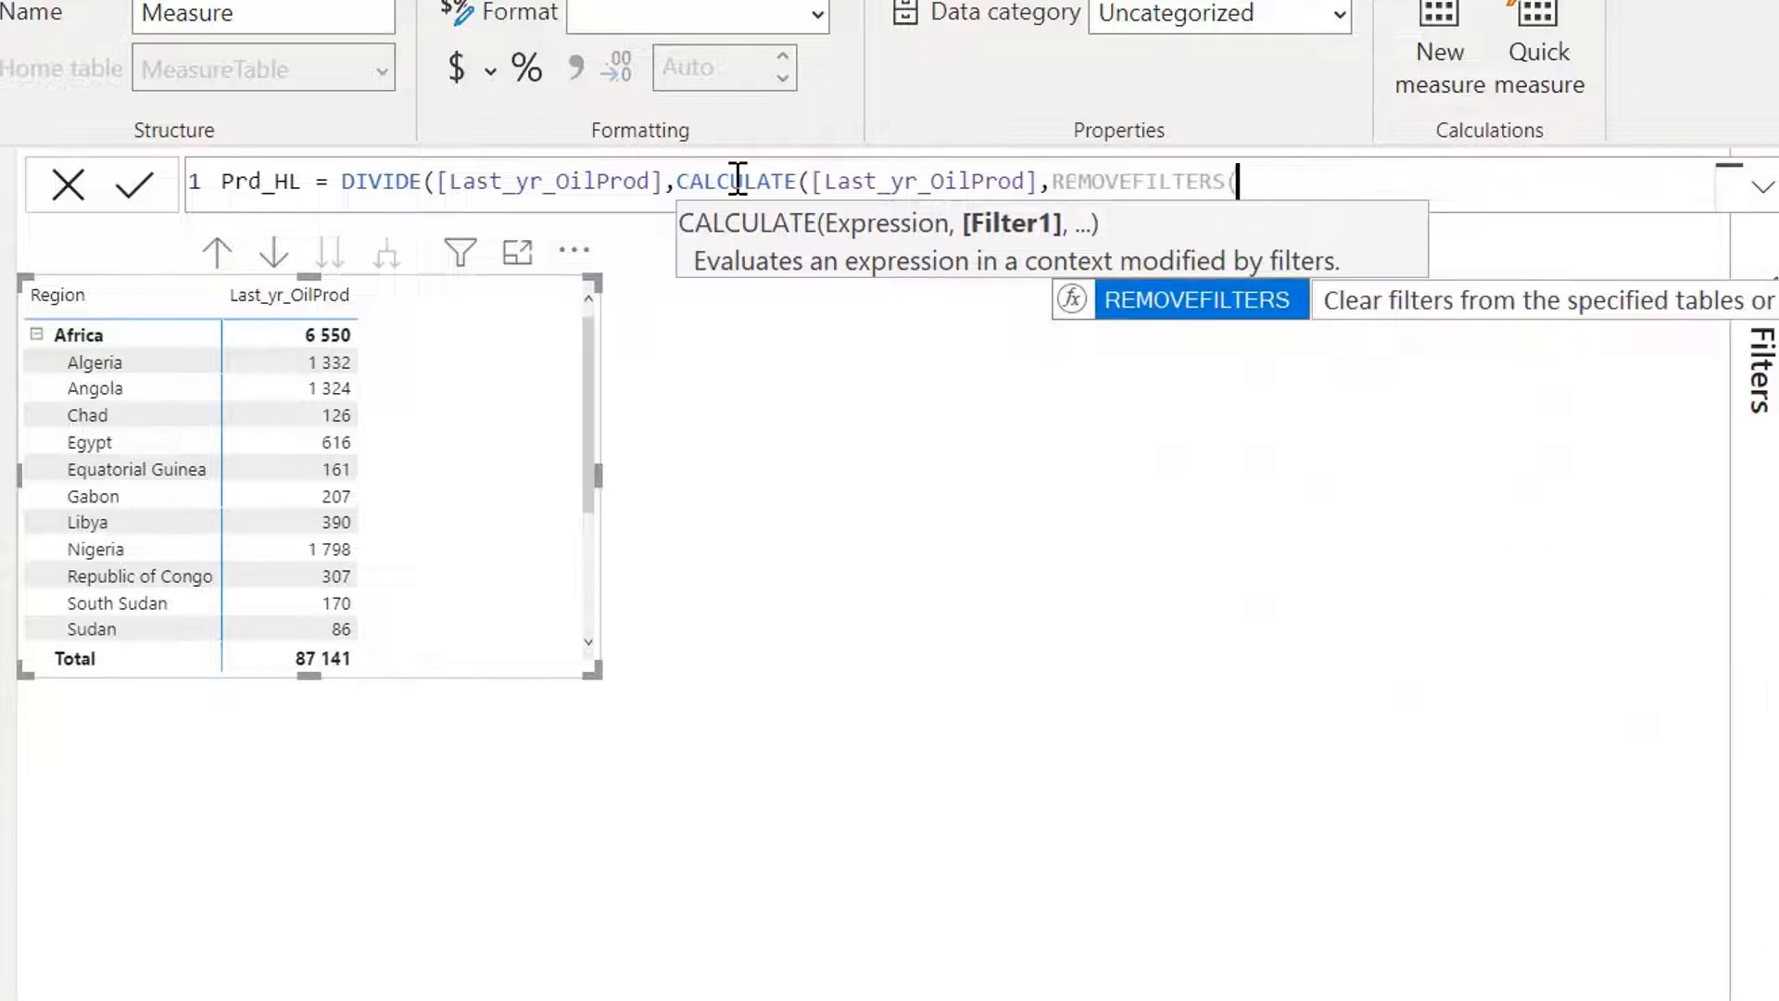
{"action": "type", "text": "("}
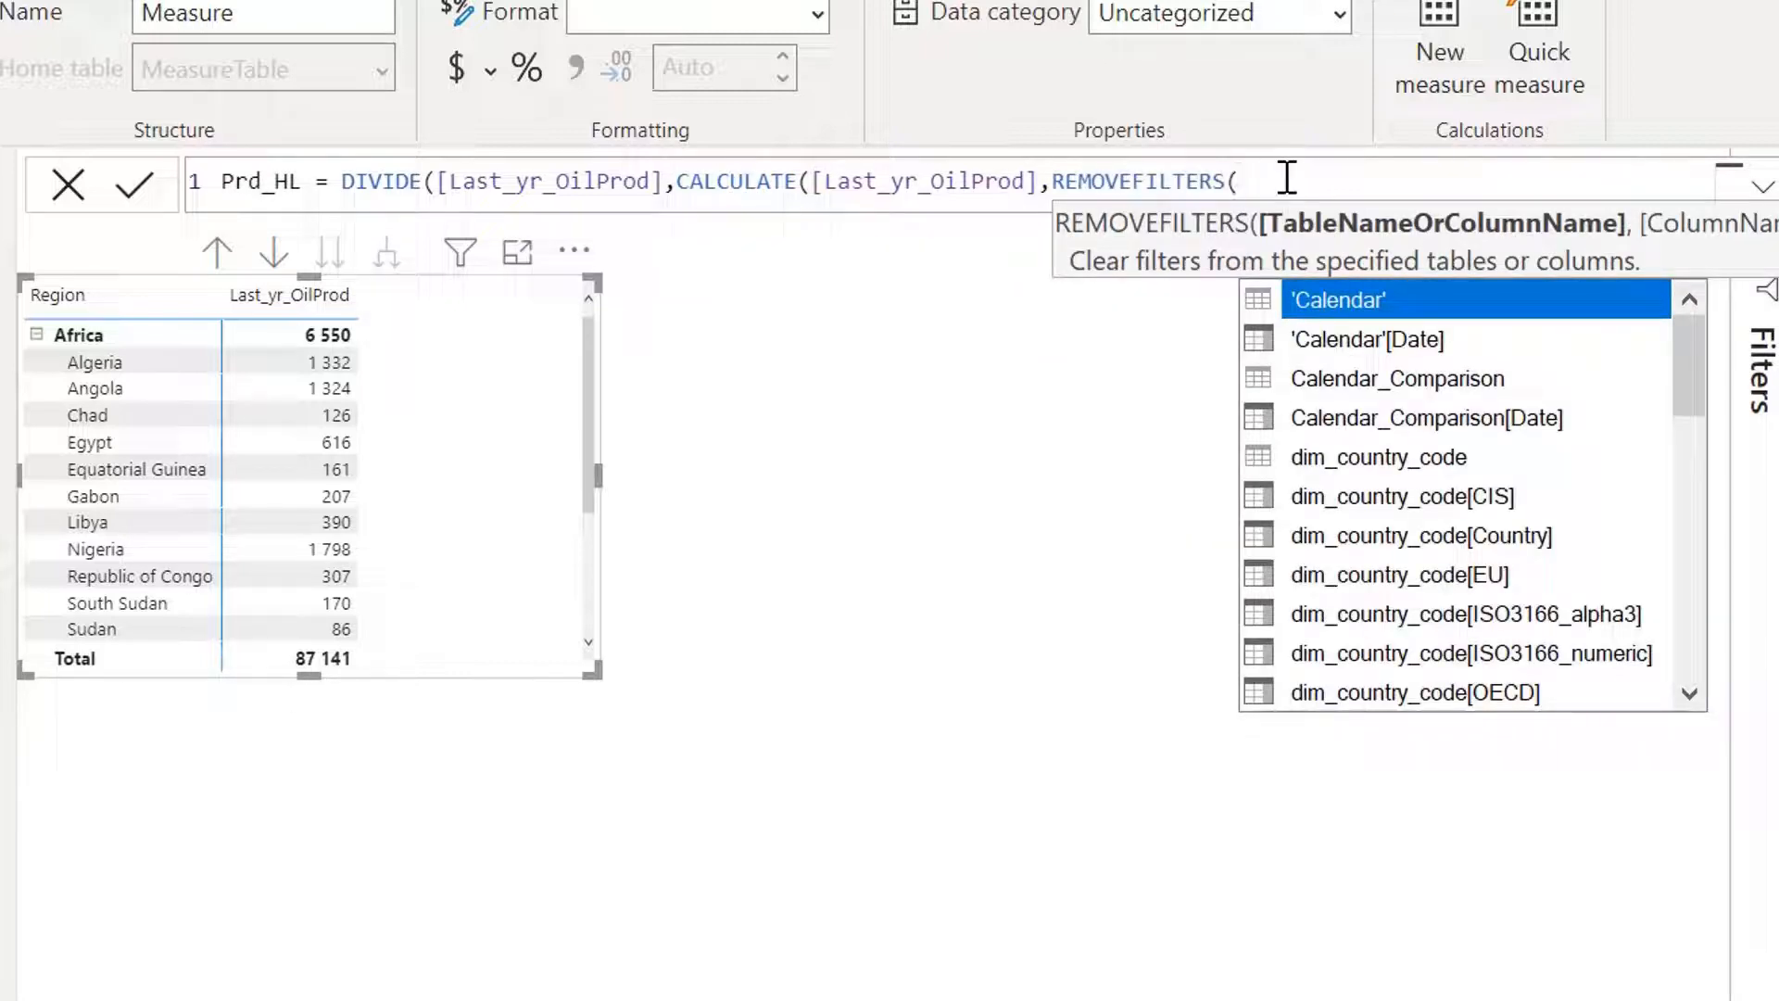
{"action": "type", "text": "coun"}
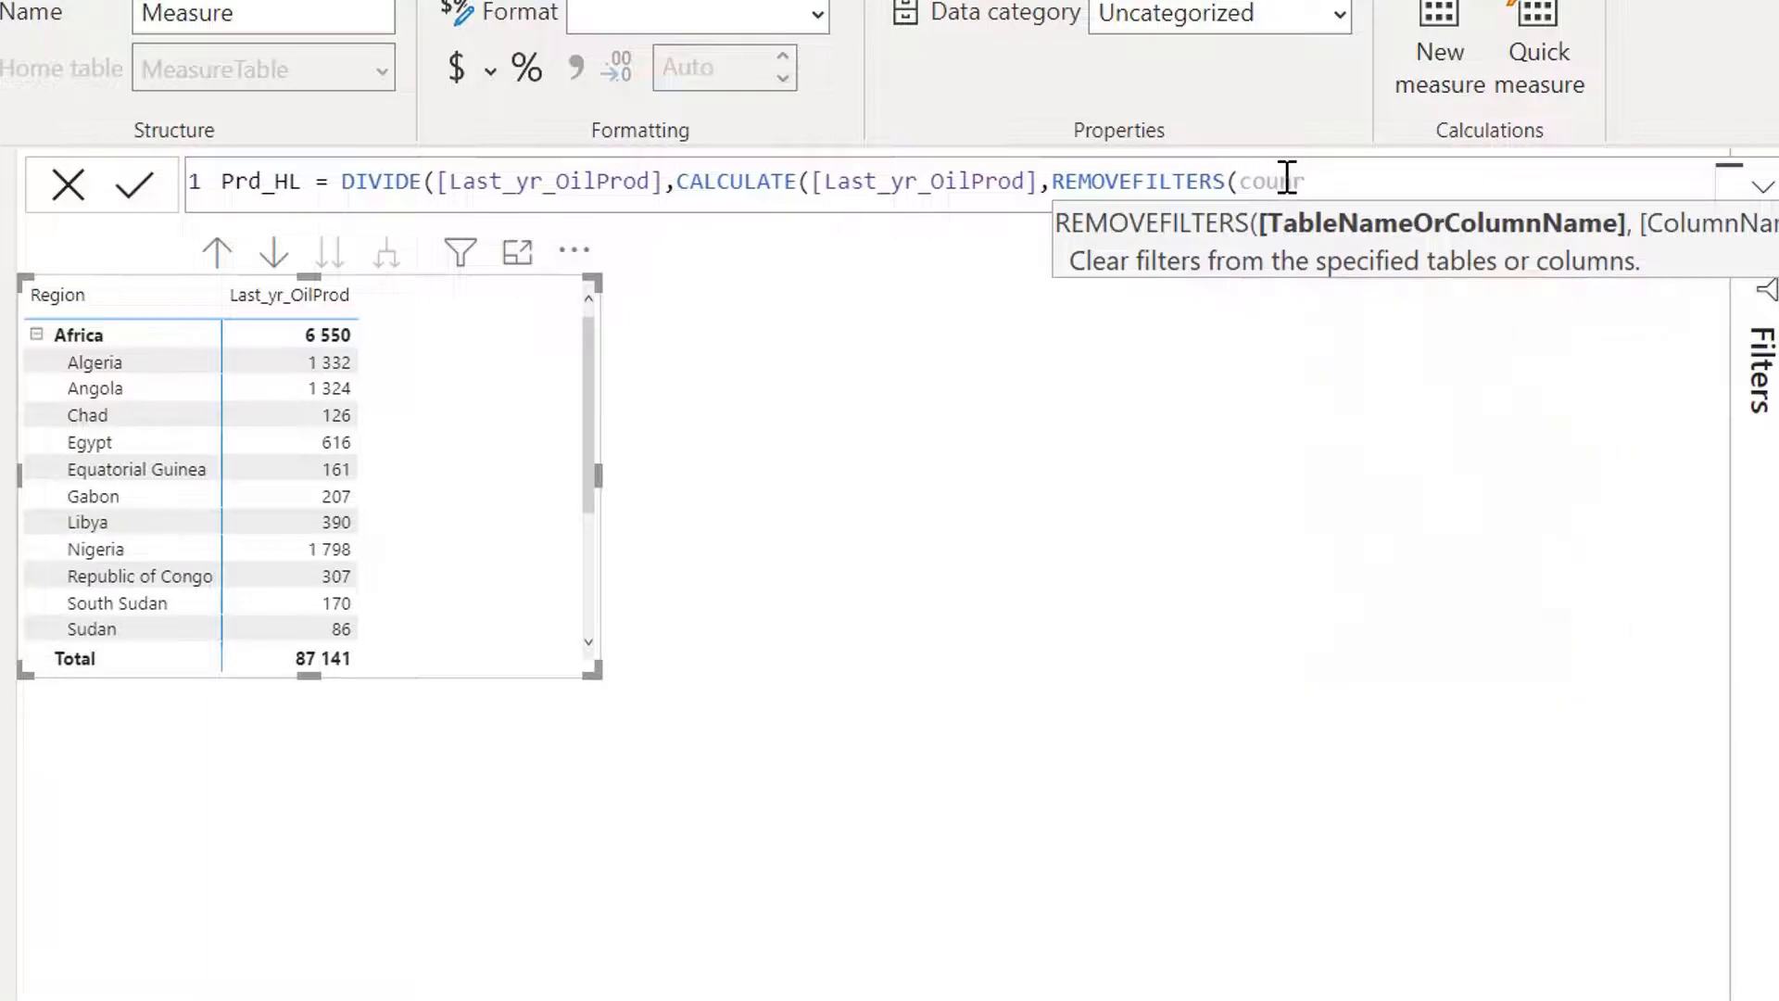
{"action": "key", "text": "Tab"}
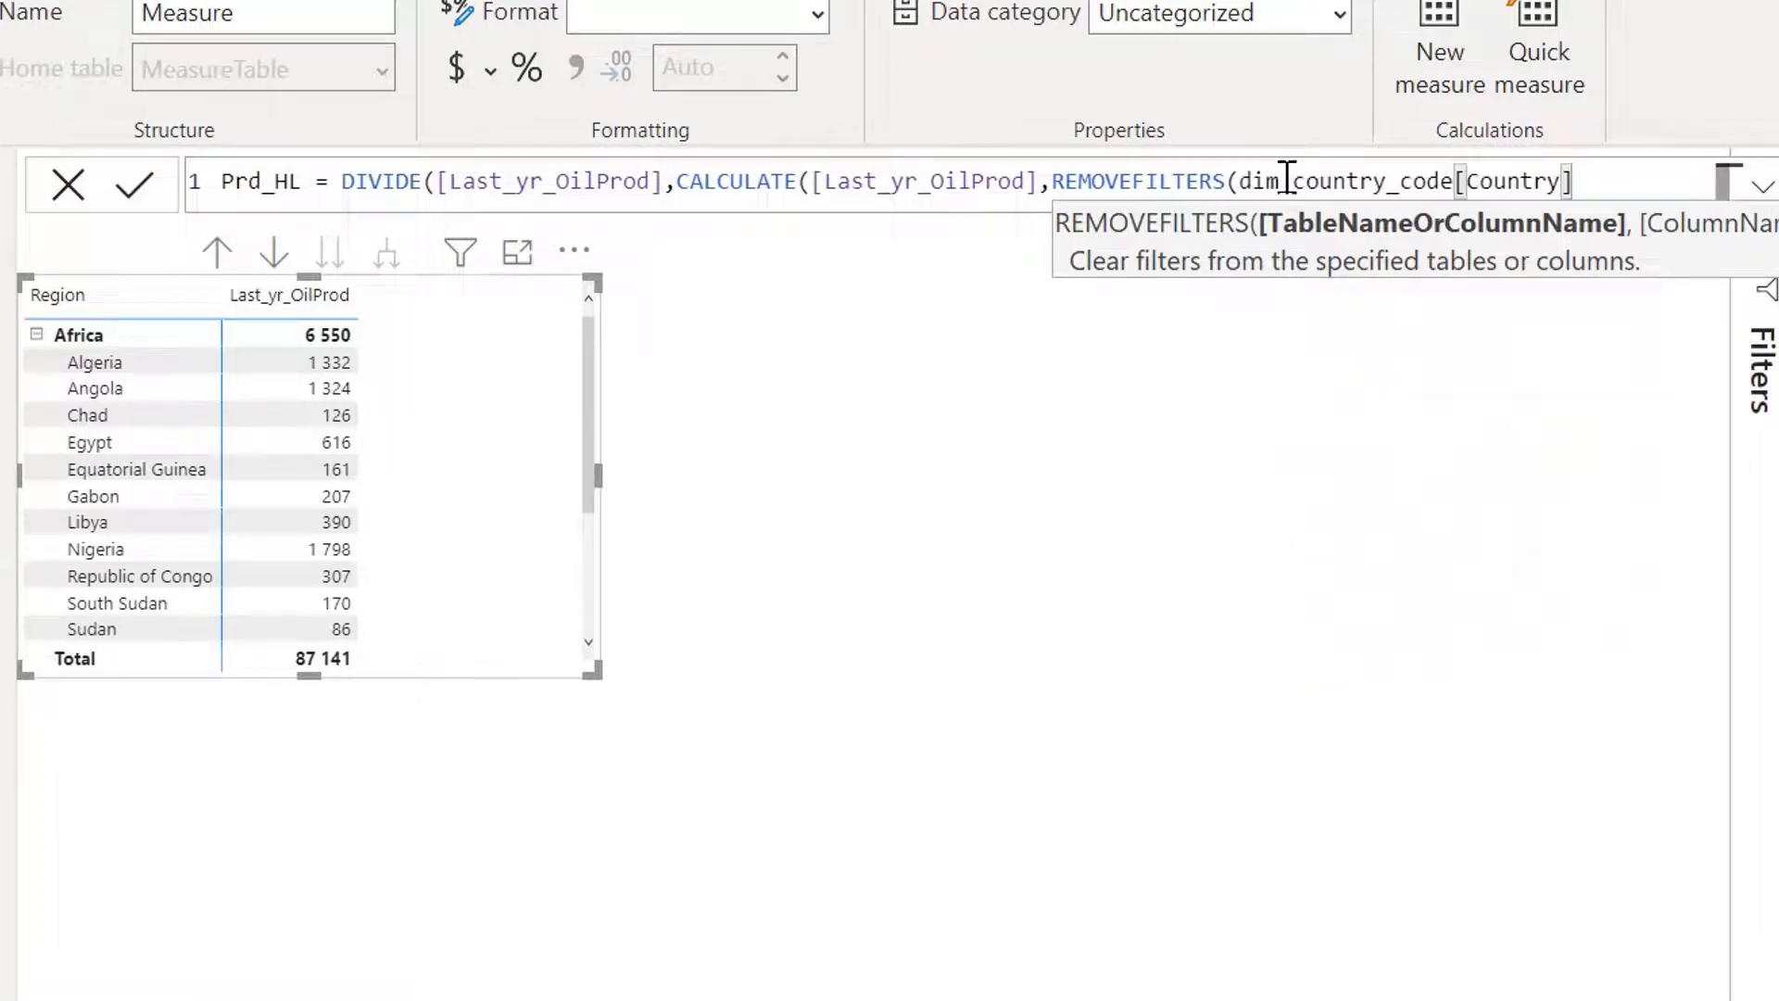
{"action": "type", "text": "))"}
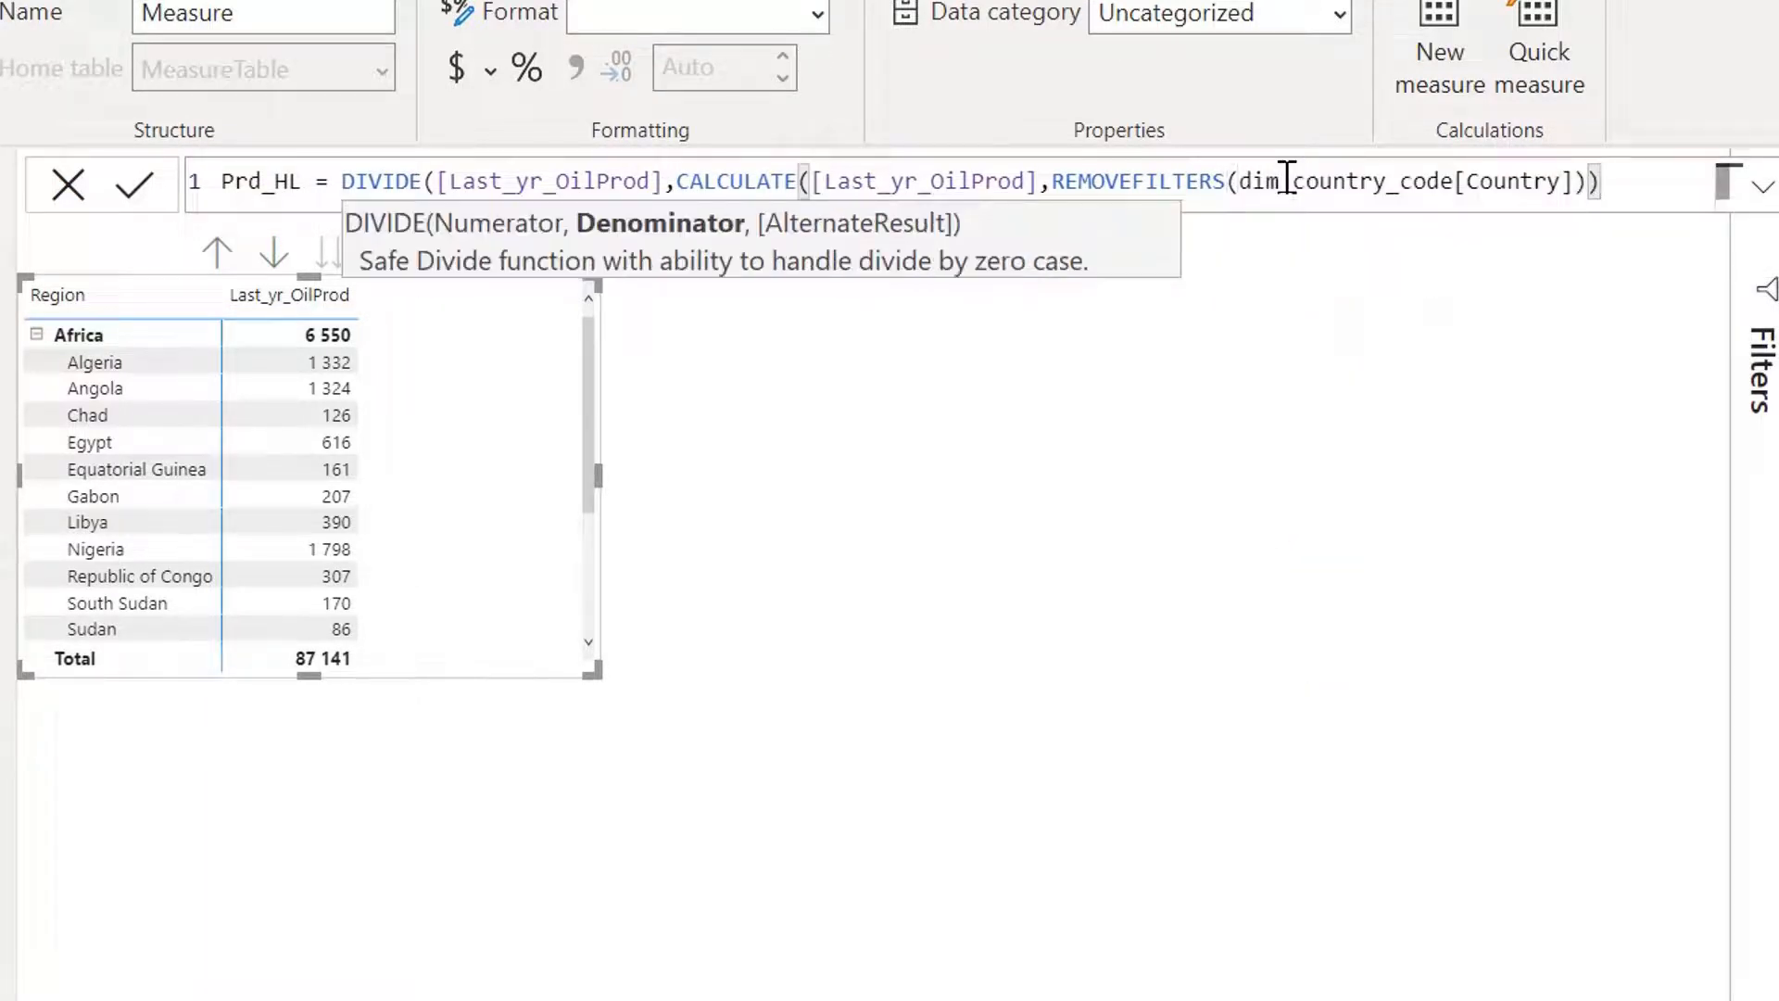
Step: Close the DIVIDE function, commit the Prd_HL measure and add it to the matrix values
{"action": "type", "text": ")"}
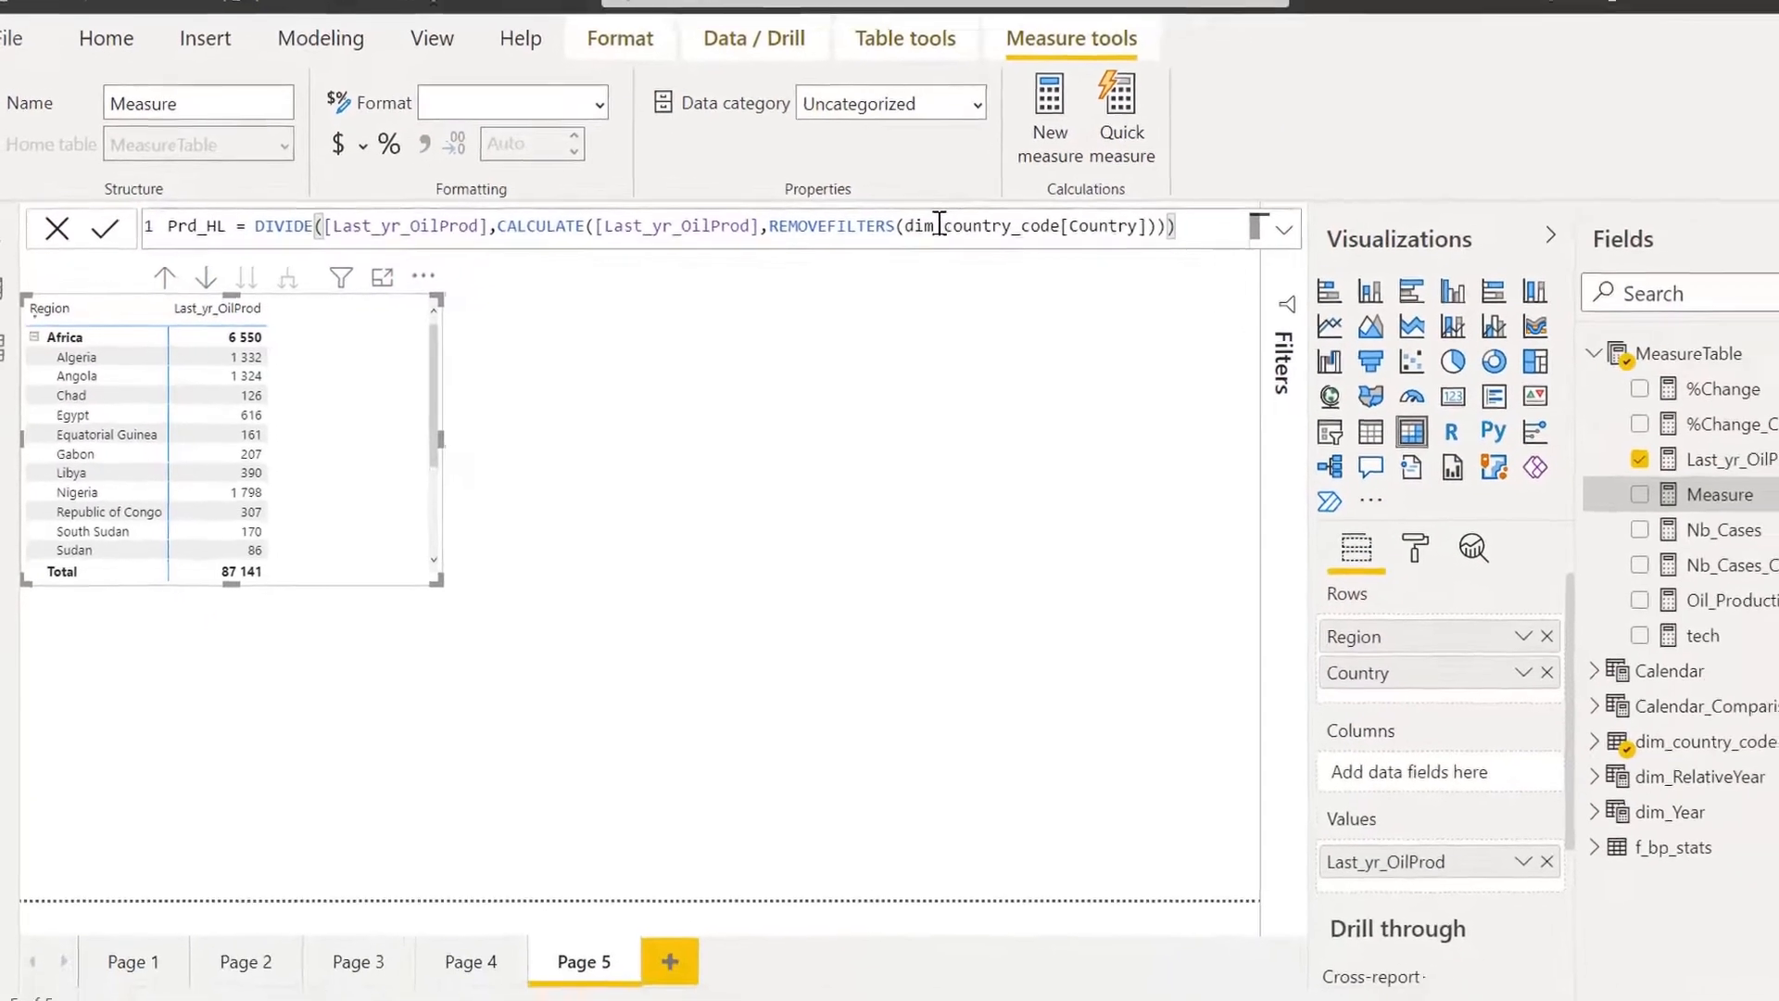
{"action": "key", "text": "Return"}
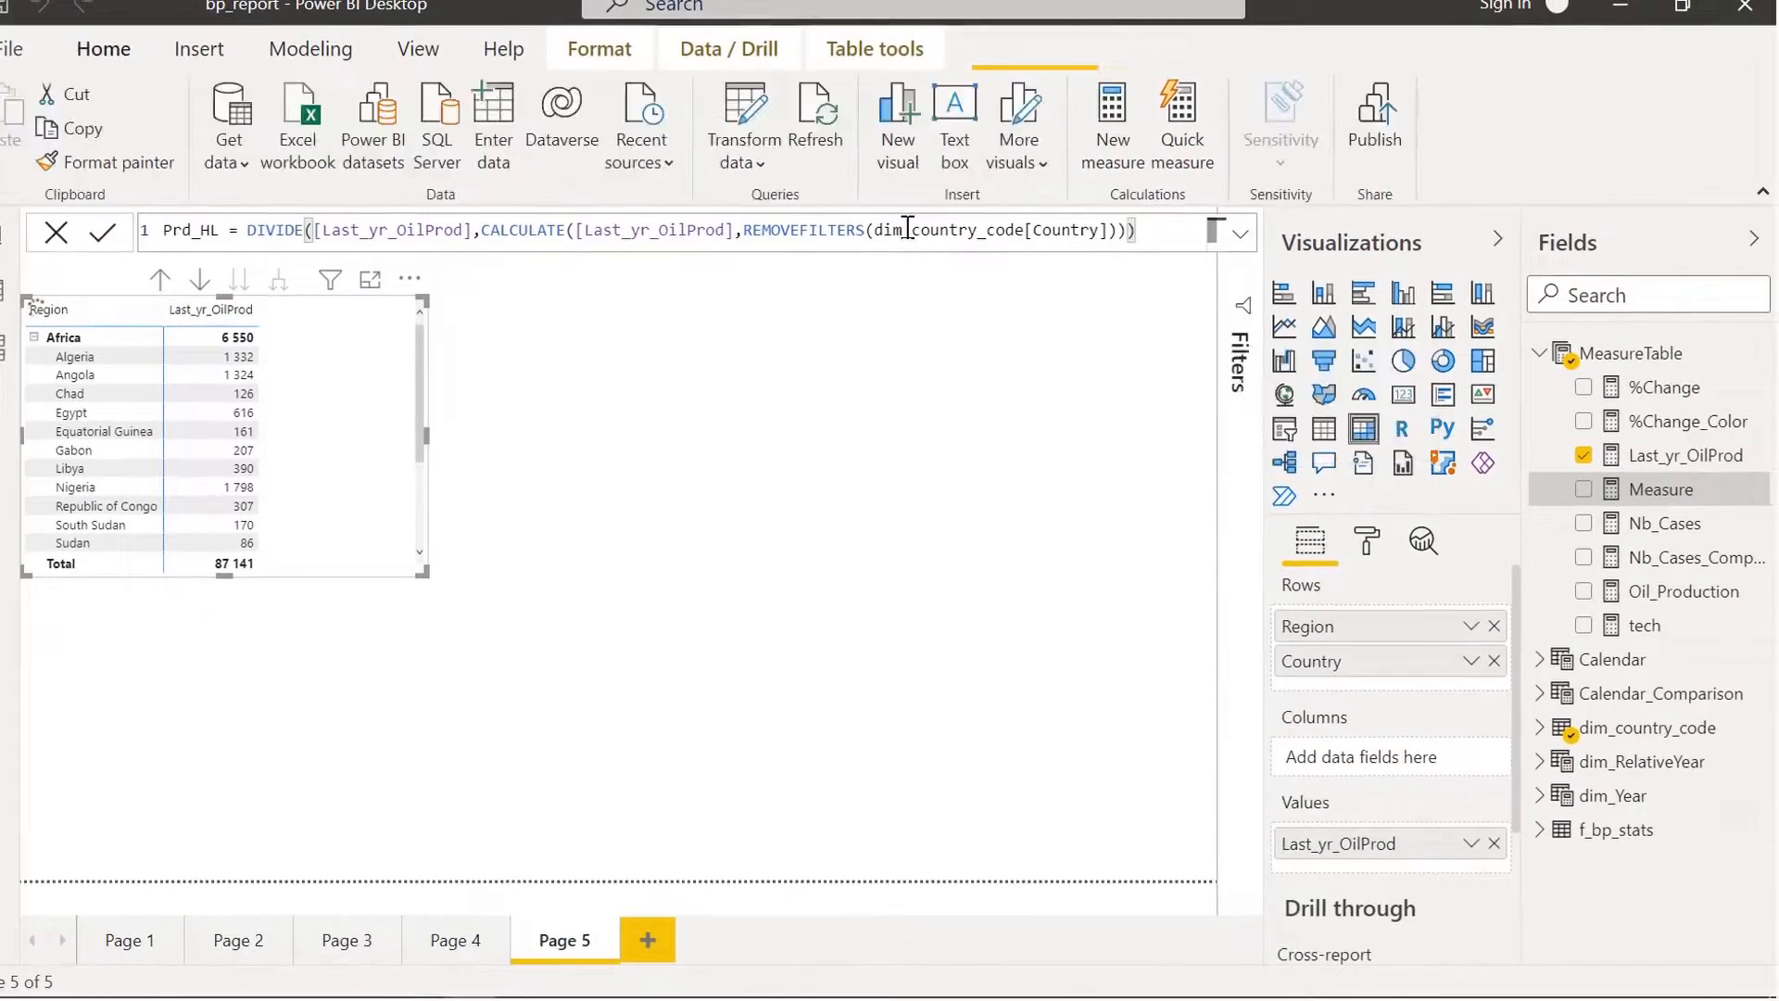
{"action": "left_click_drag", "start_coordinate": [1581, 602], "coordinate": [285, 410]}
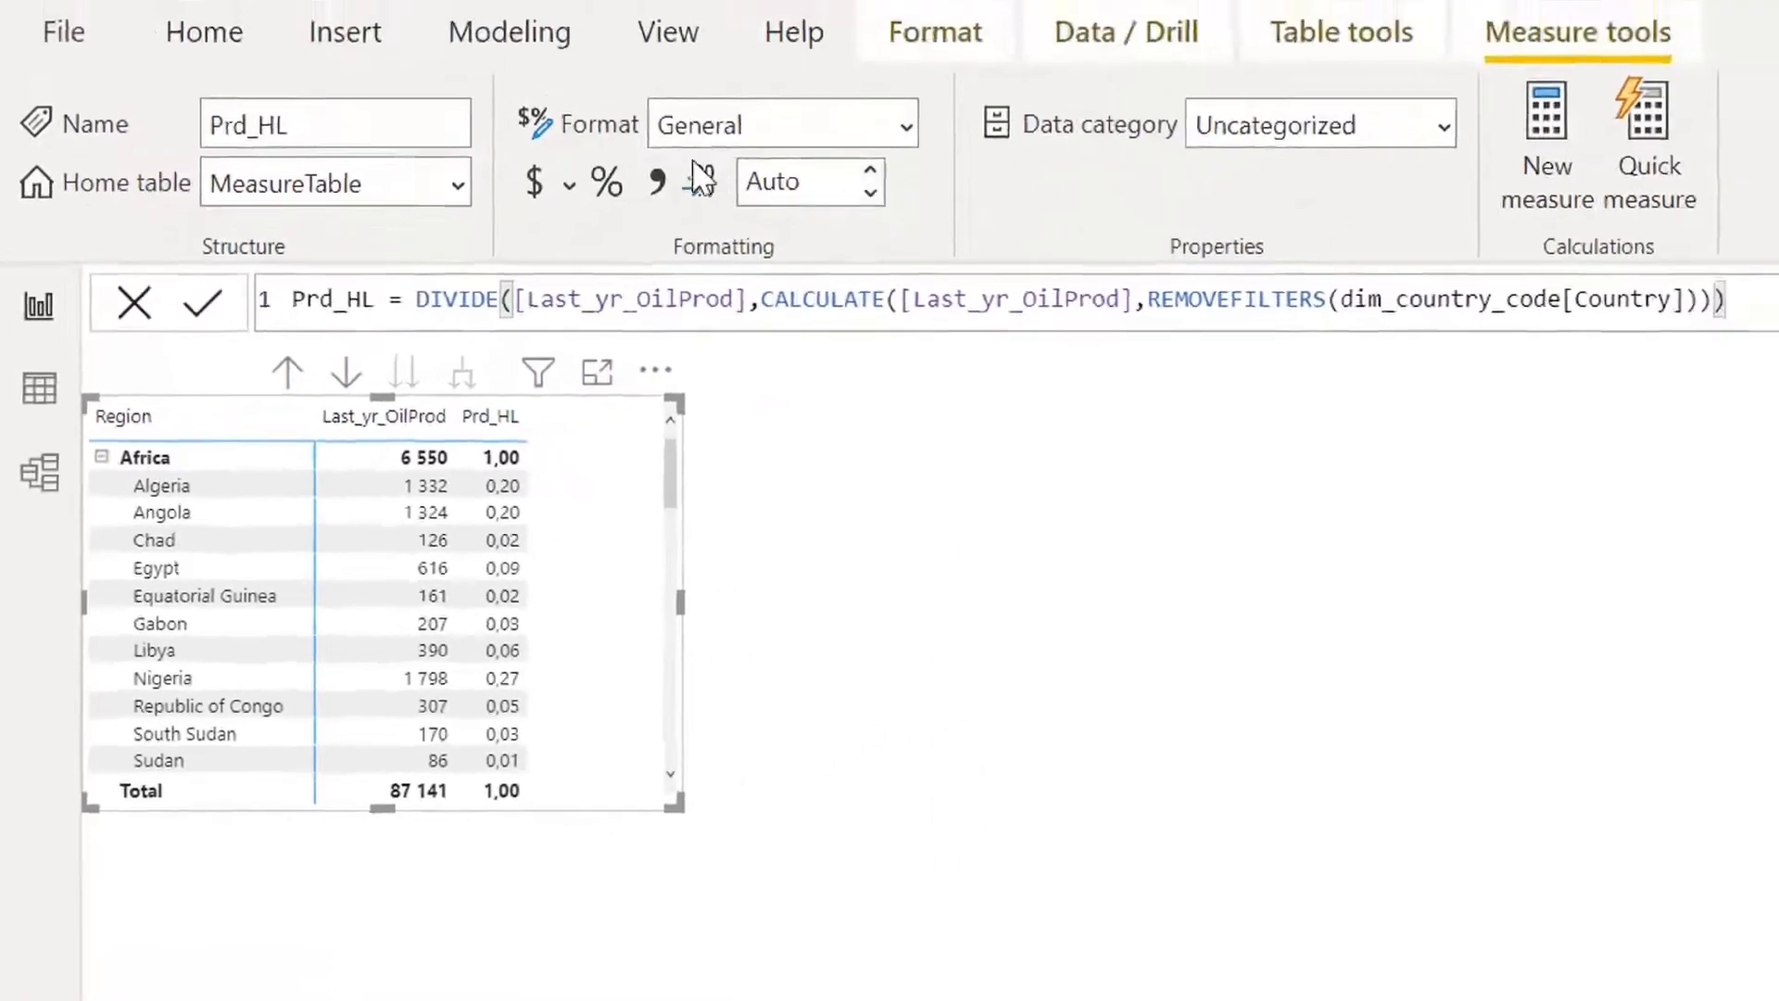
Step: Format the Prd_HL measure as a percentage and enlarge the matrix visual
{"action": "left_click", "coordinate": [557, 239]}
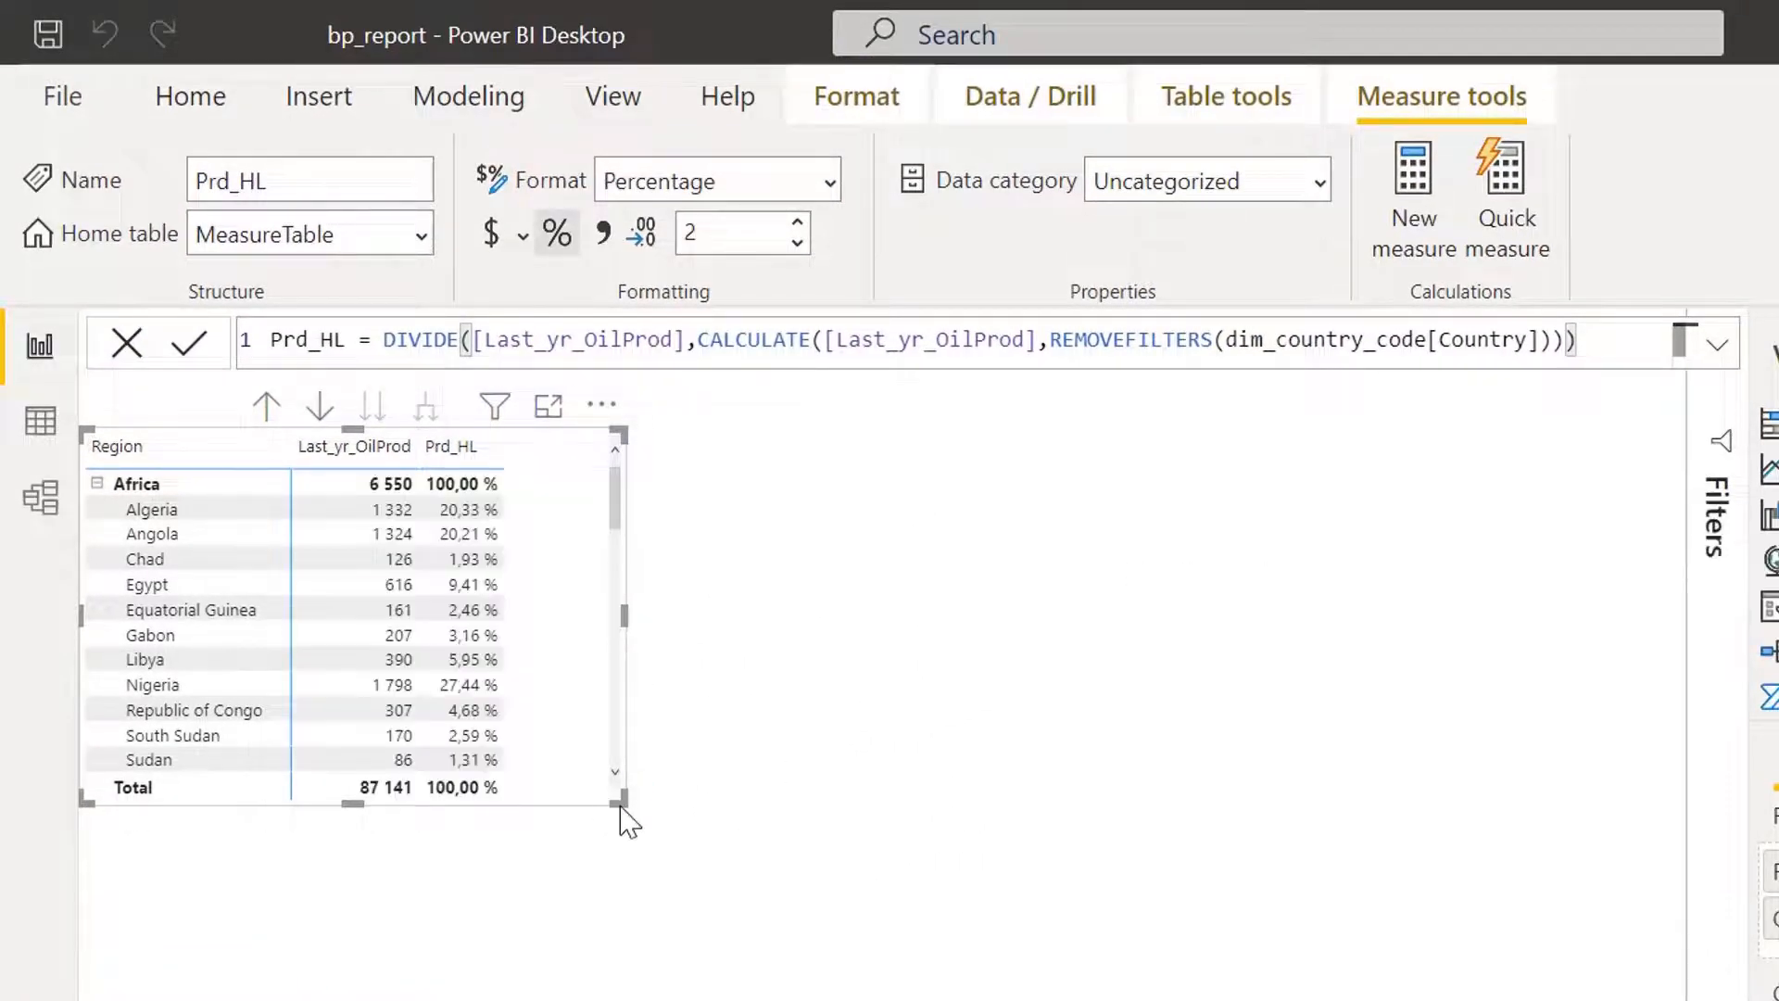
{"action": "left_click_drag", "start_coordinate": [621, 806], "coordinate": [767, 866]}
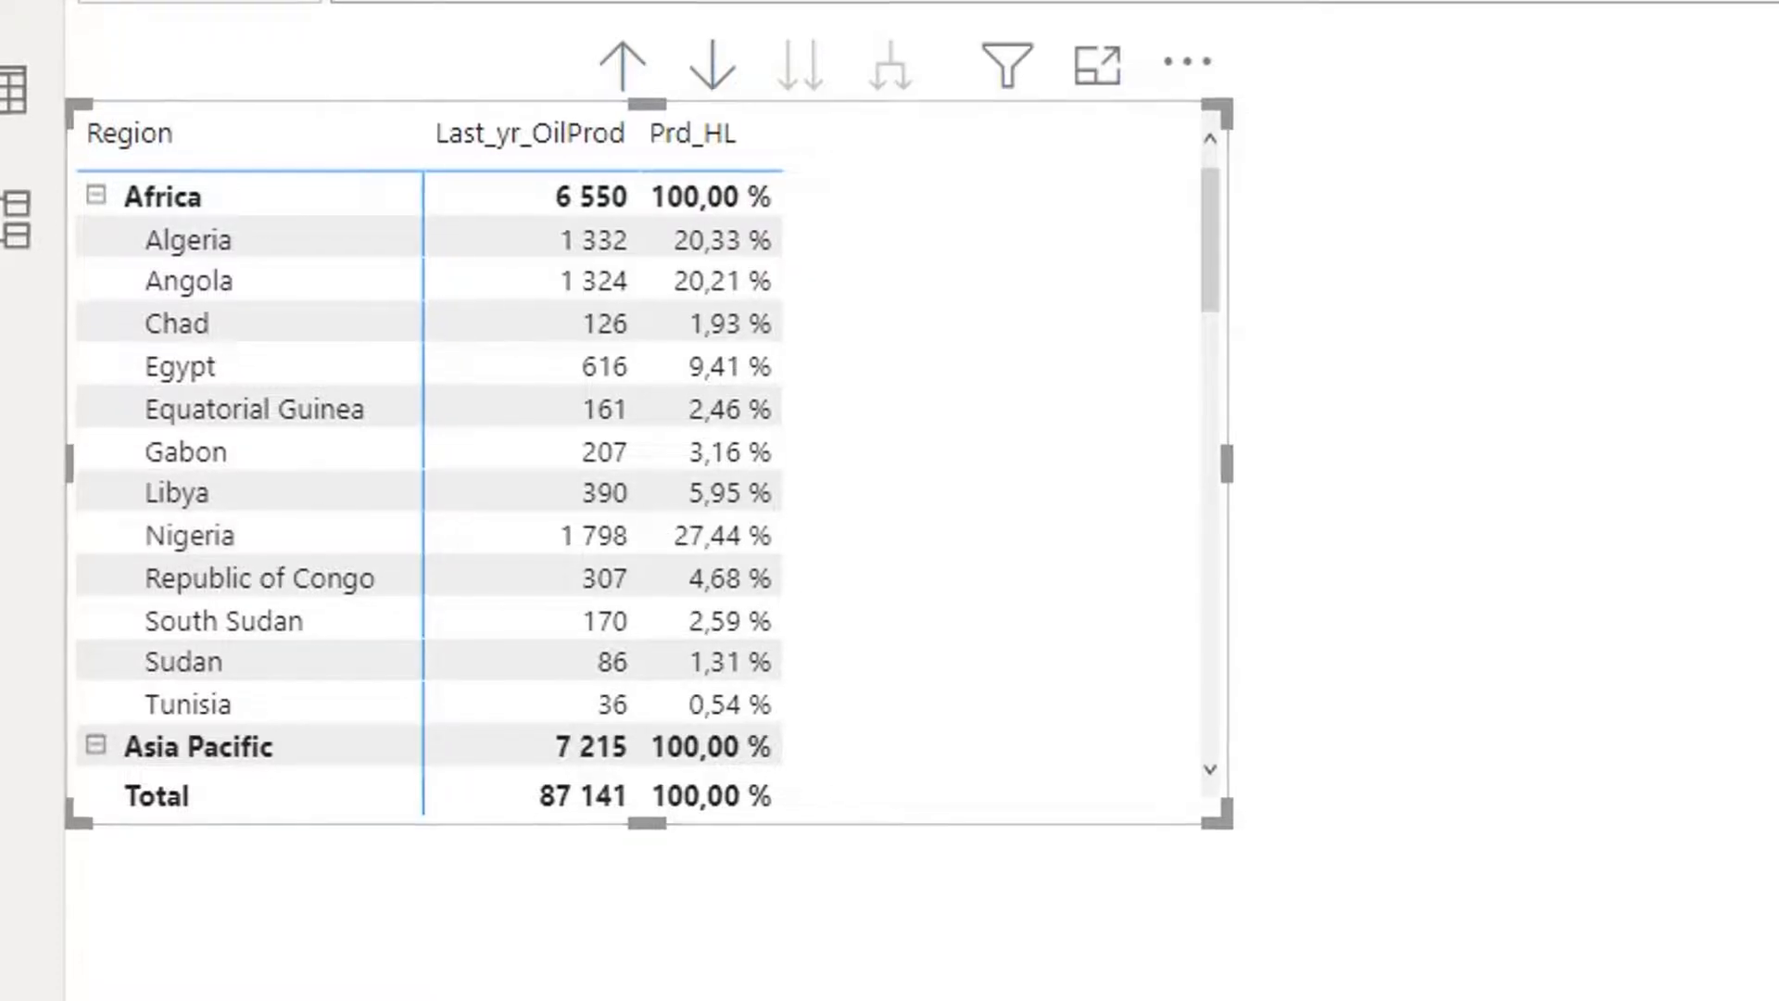
Step: Replace REMOVEFILTERS with all in the Prd_HL formula and commit the measure
{"action": "left_click_drag", "start_coordinate": [1076, 297], "coordinate": [1258, 303]}
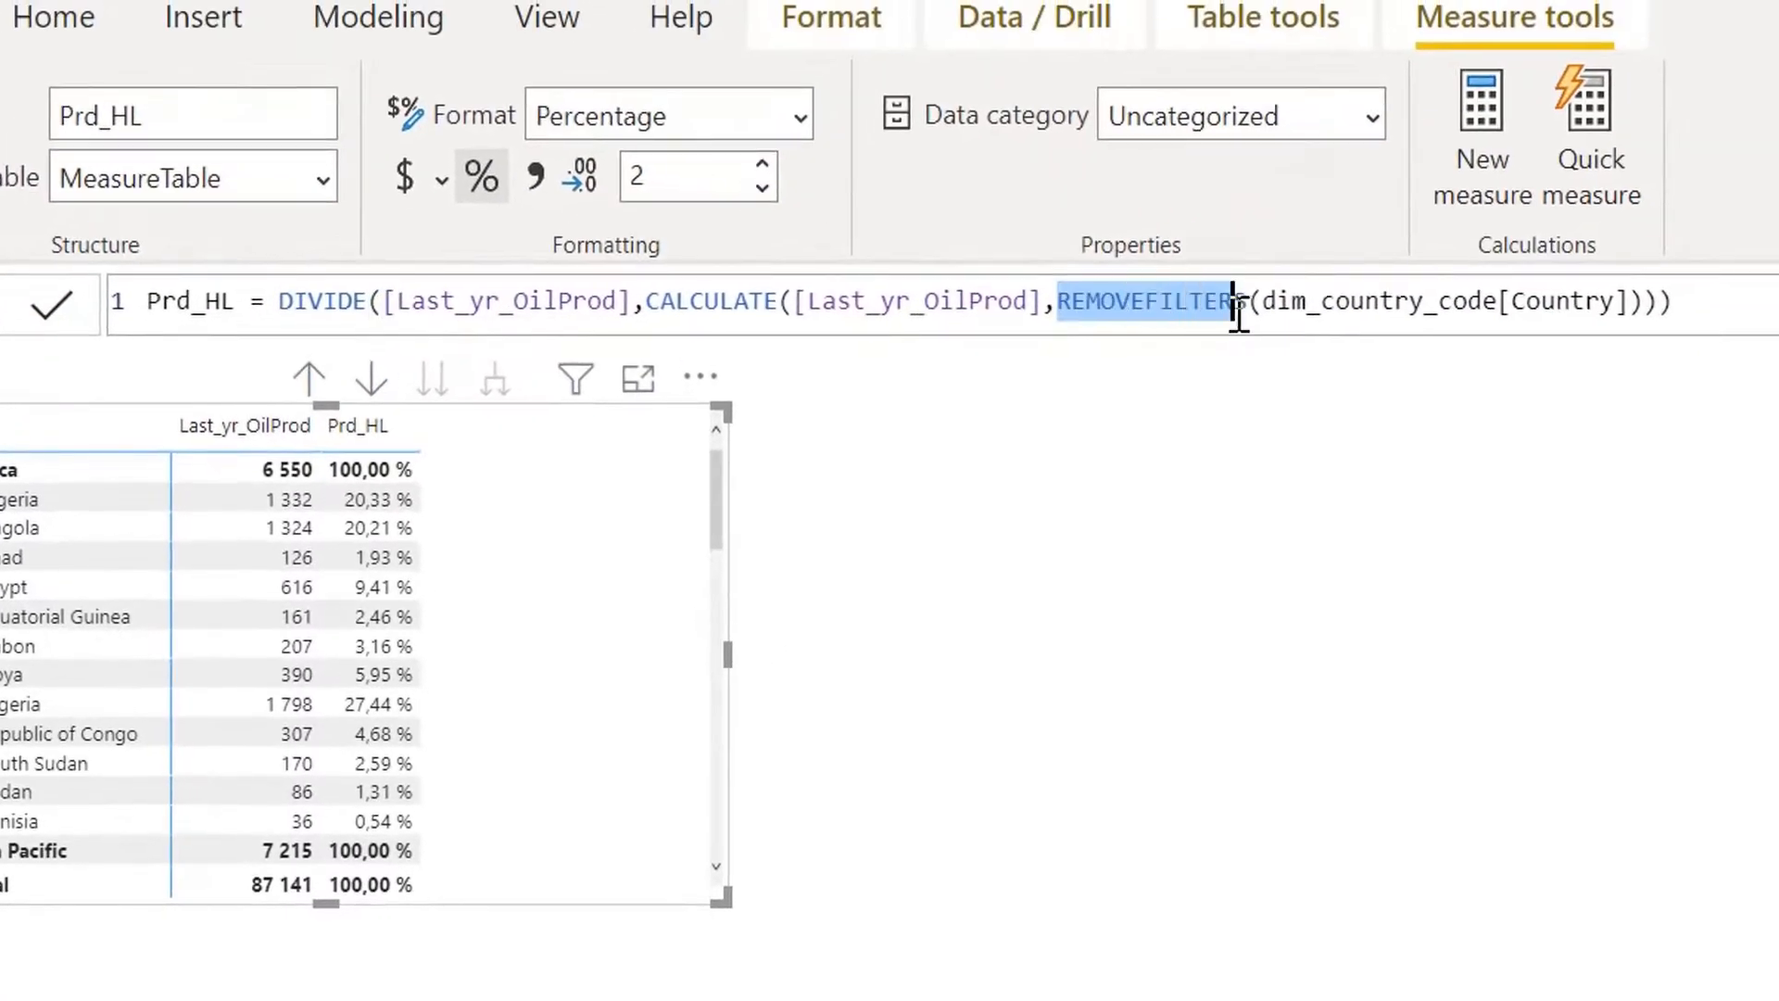
{"action": "type", "text": "all"}
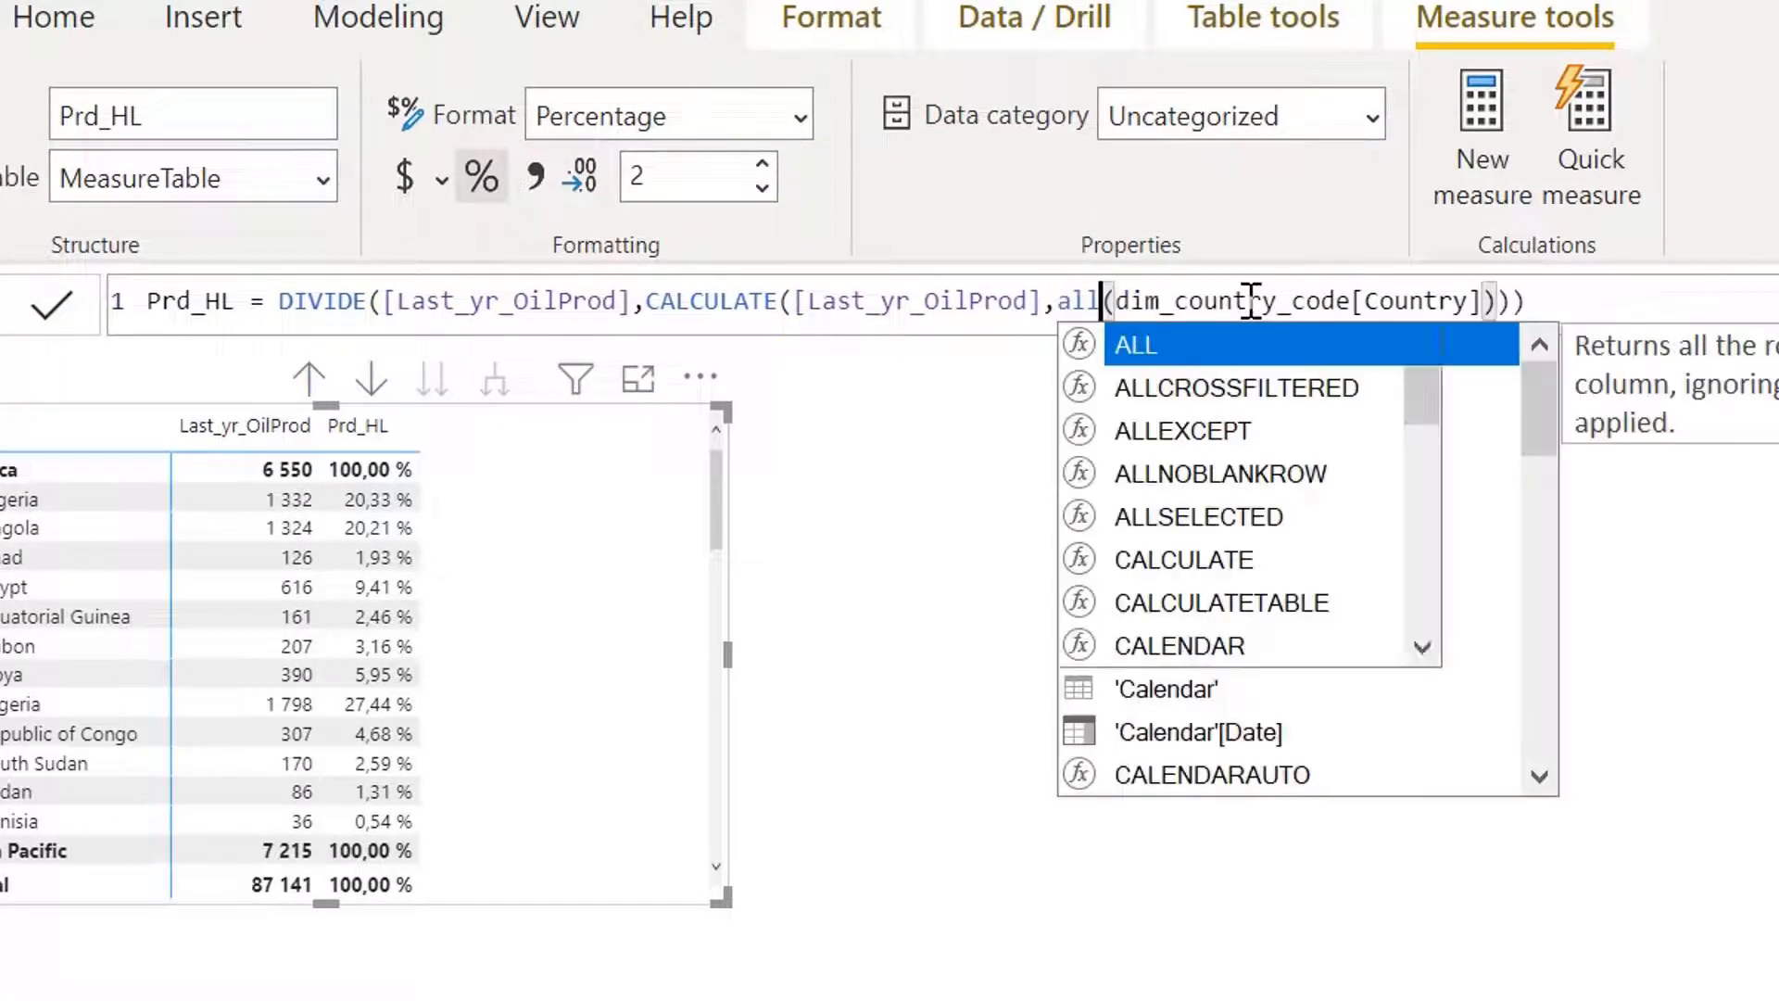
{"action": "left_click", "coordinate": [1581, 304]}
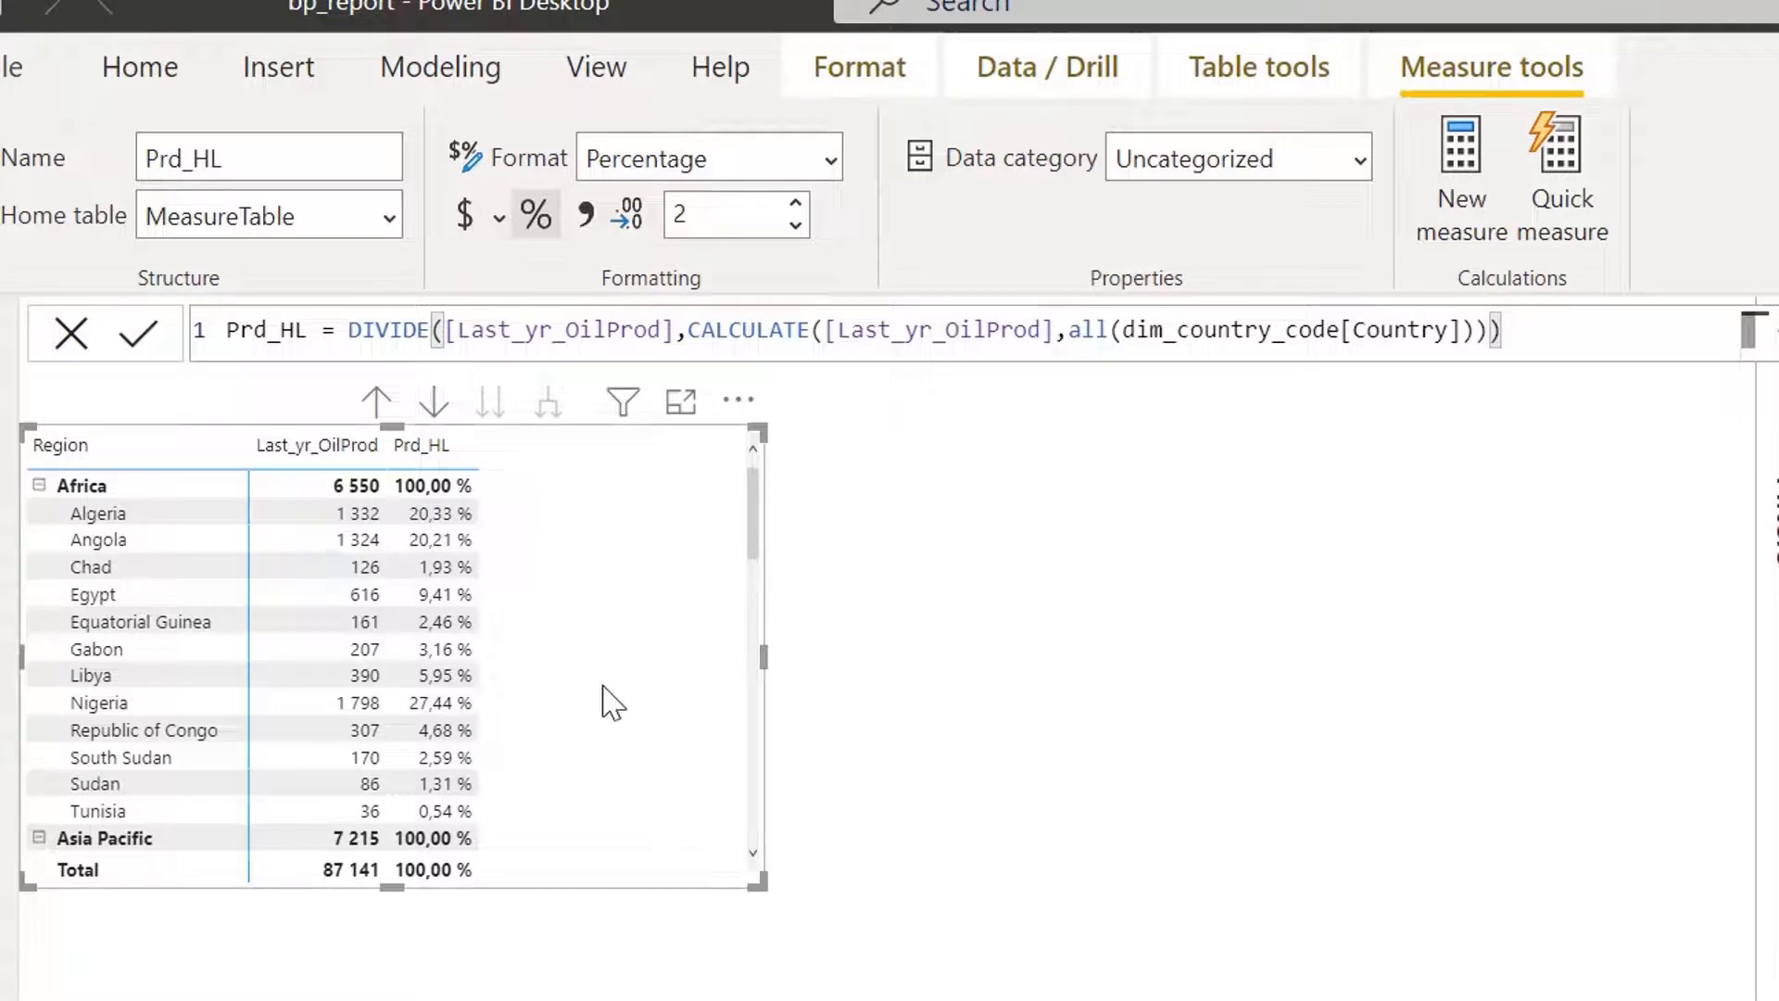
Step: Collapse the matrix to the region level, checking the Prd_HL shares of the regions and of Africa's countries
{"action": "left_click", "coordinate": [39, 485]}
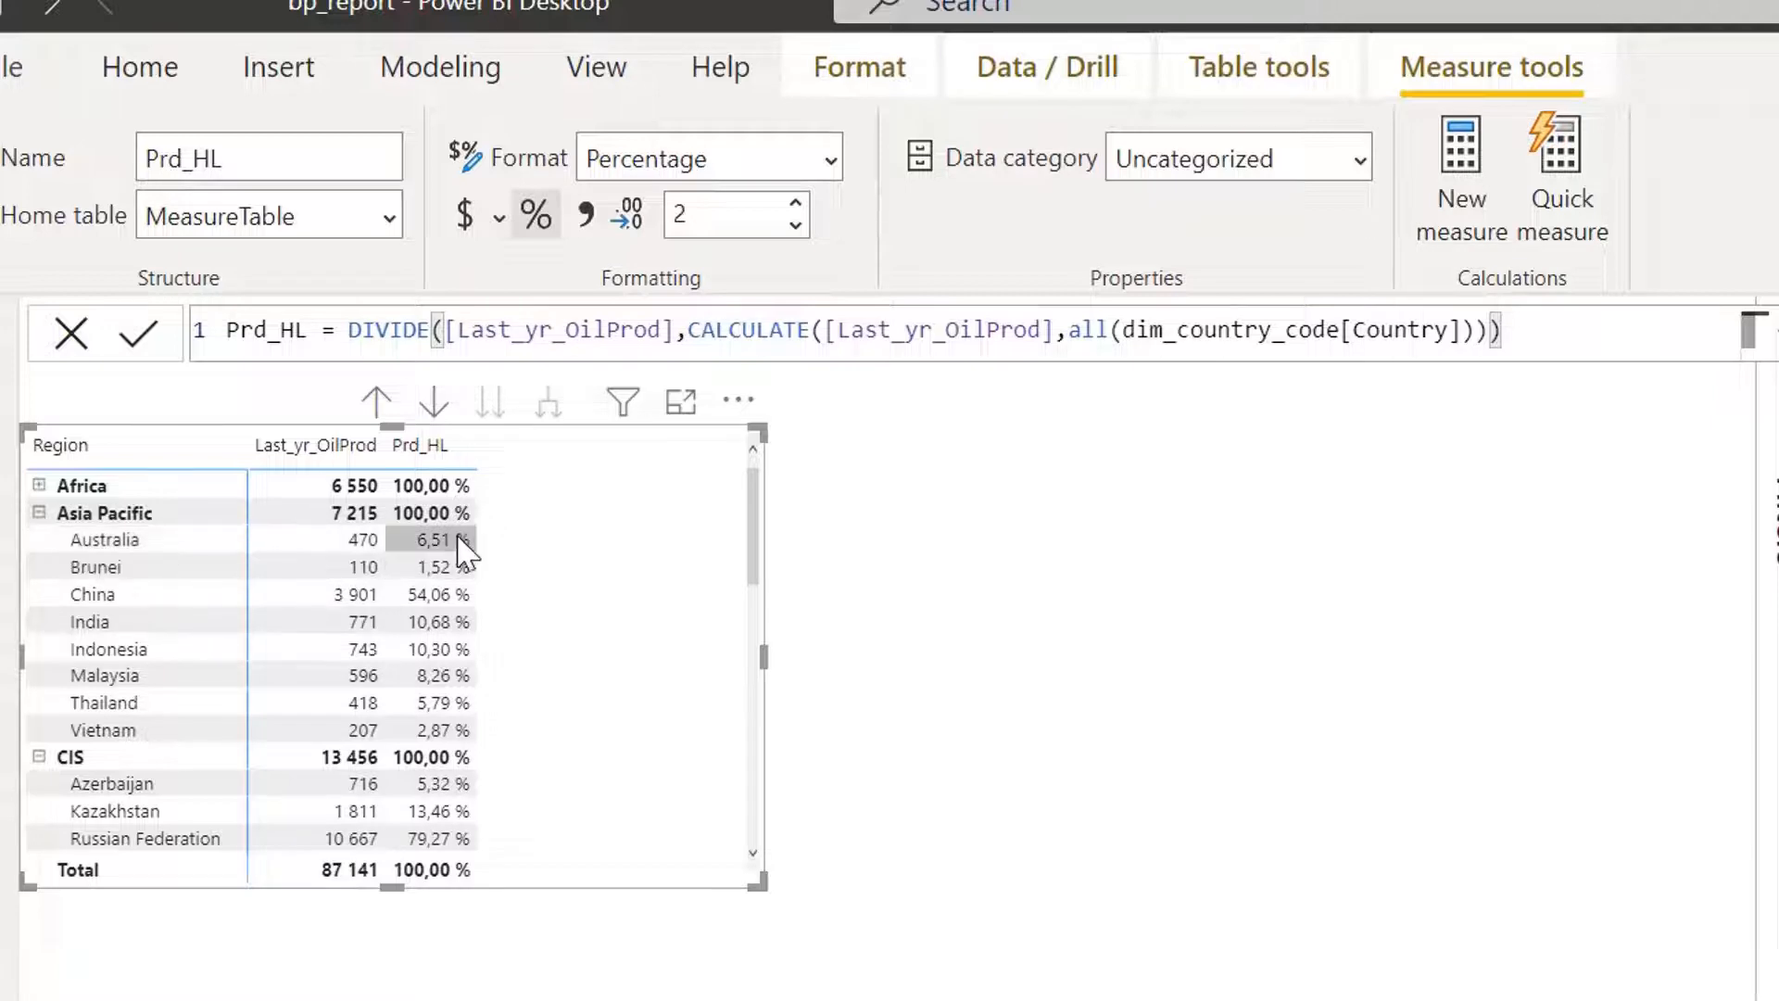
{"action": "left_click", "coordinate": [375, 400]}
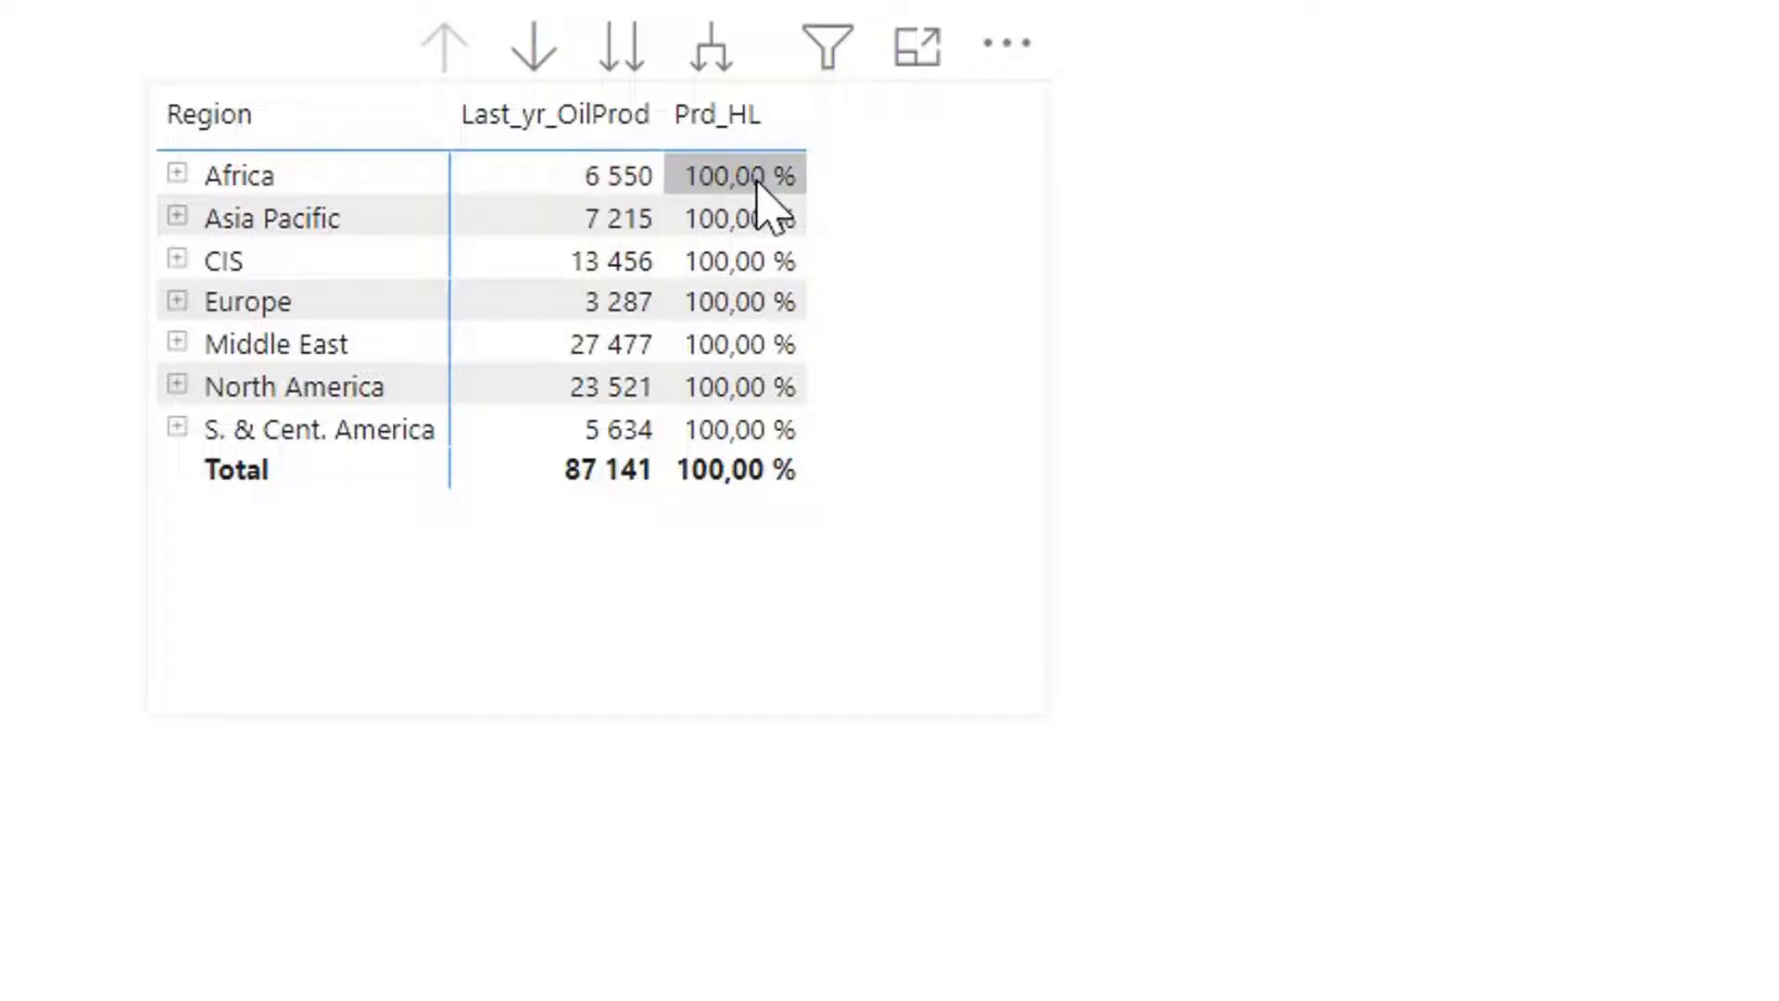
{"action": "mouse_move", "coordinate": [765, 181]}
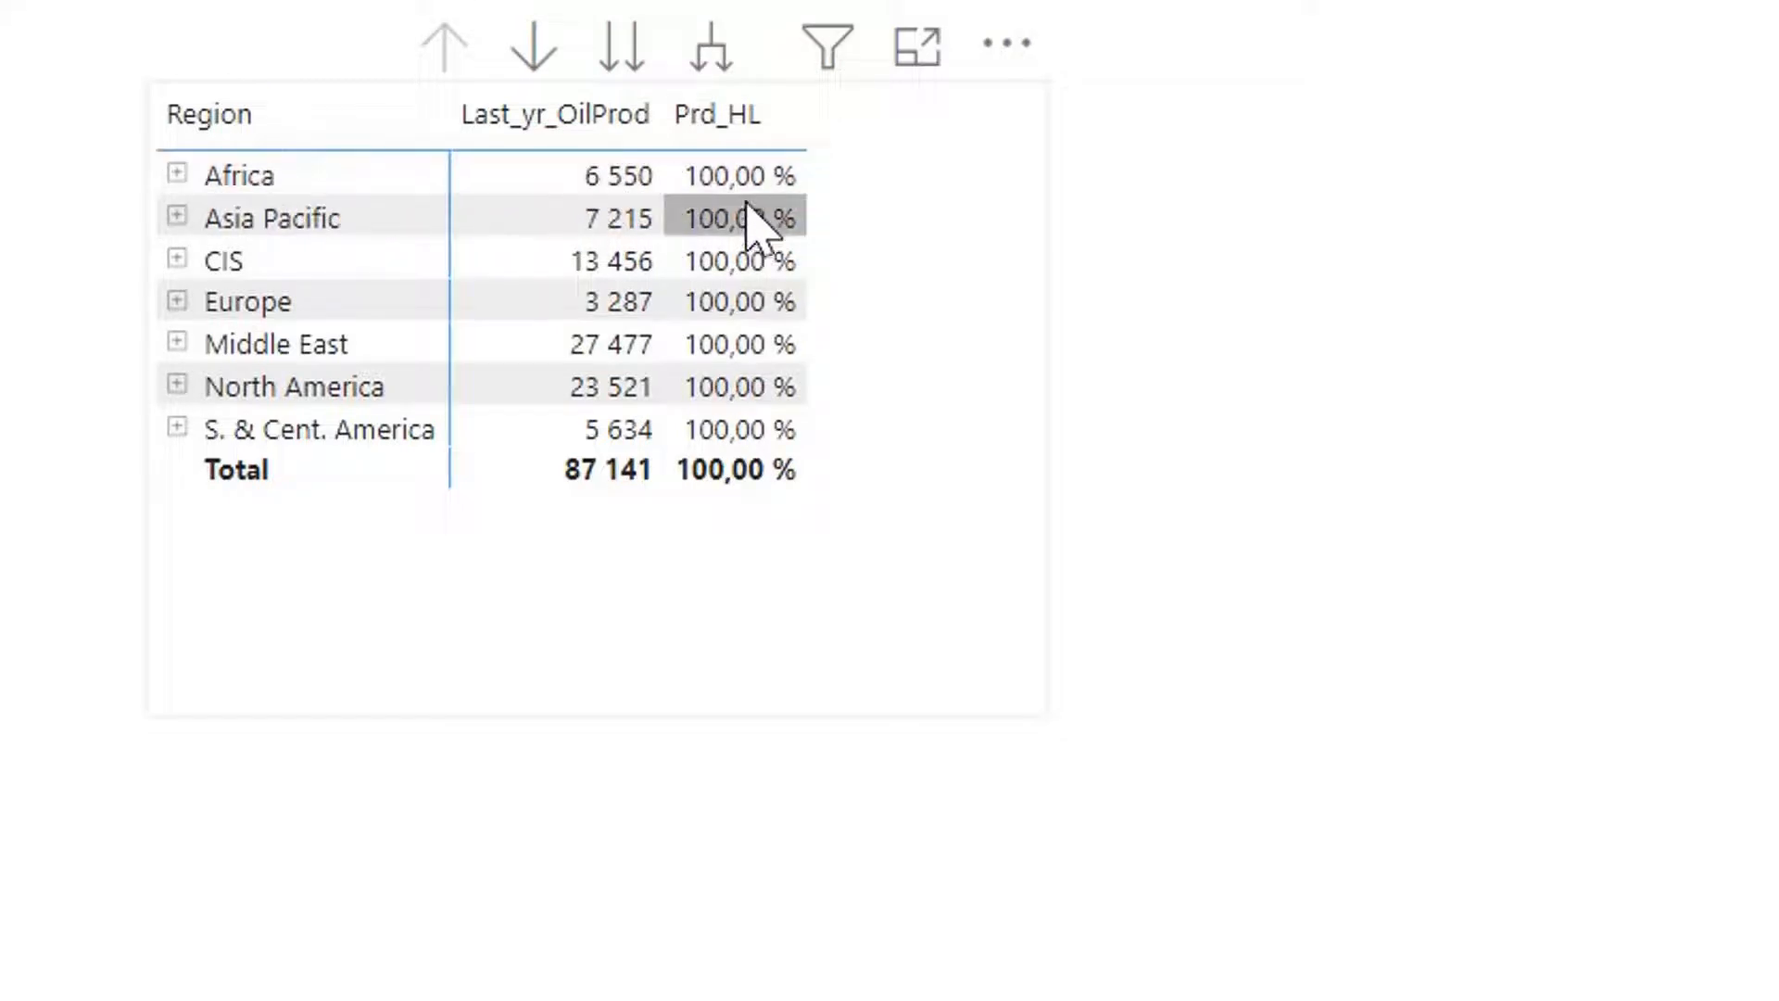
{"action": "left_click", "coordinate": [176, 174]}
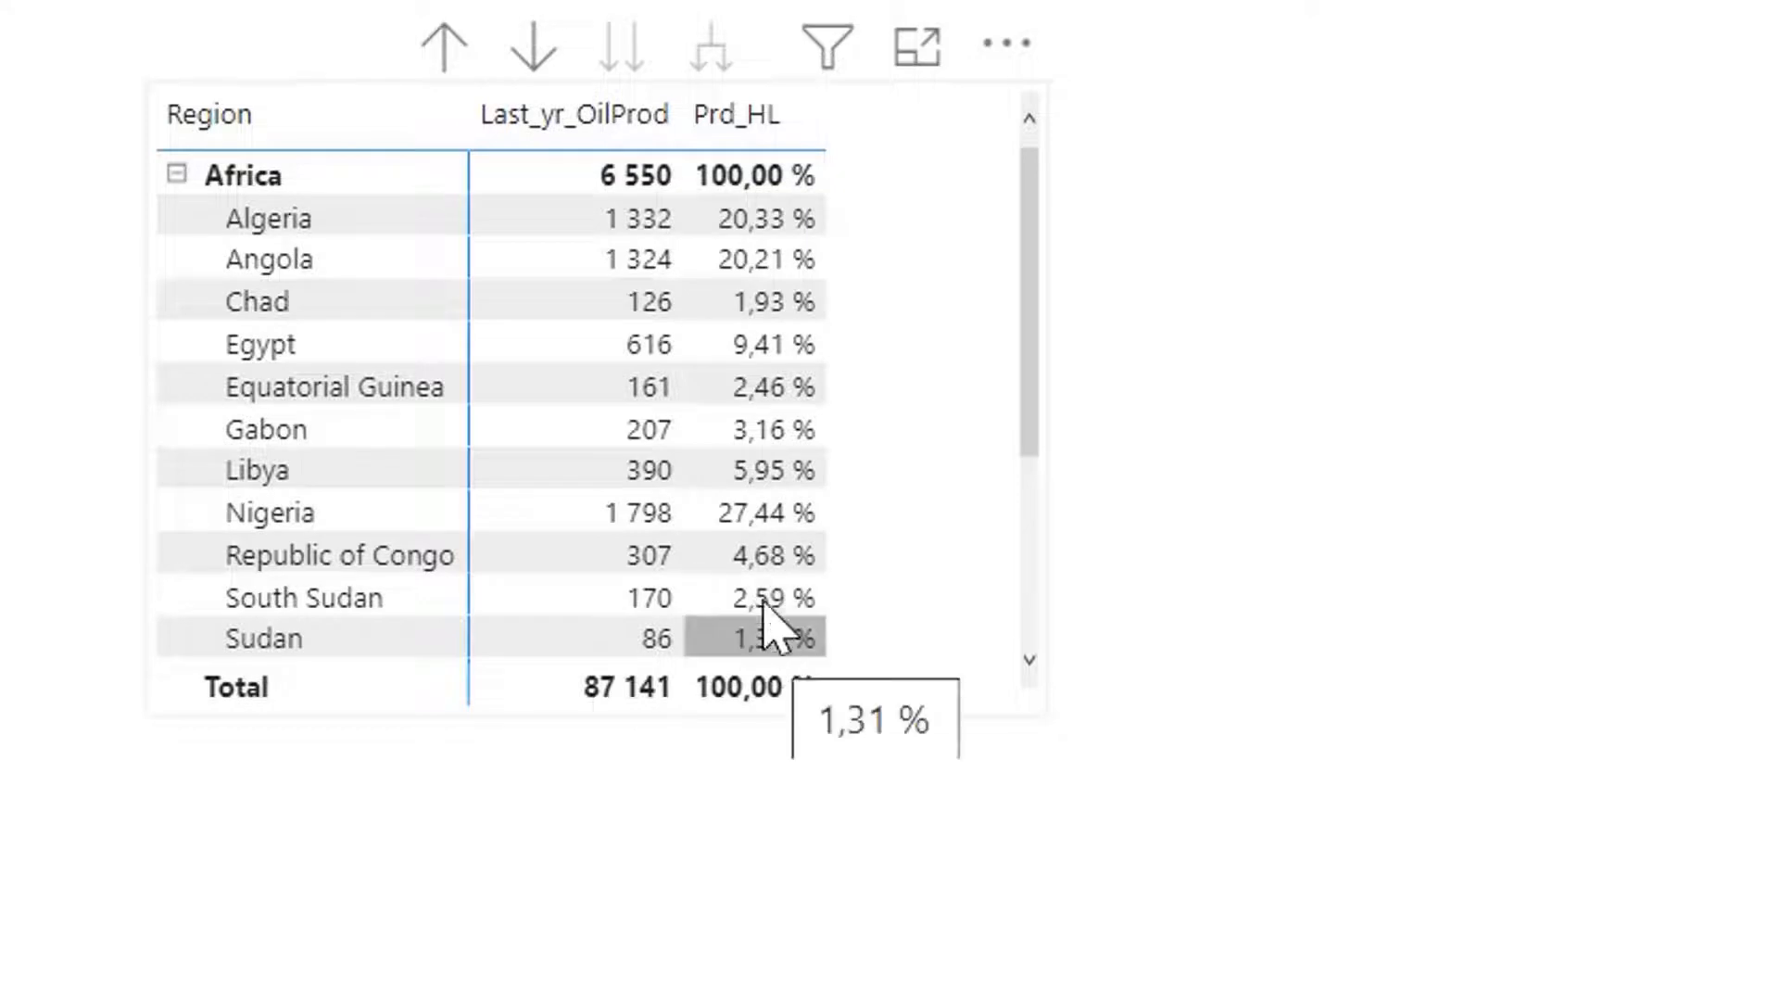
{"action": "left_click", "coordinate": [176, 174]}
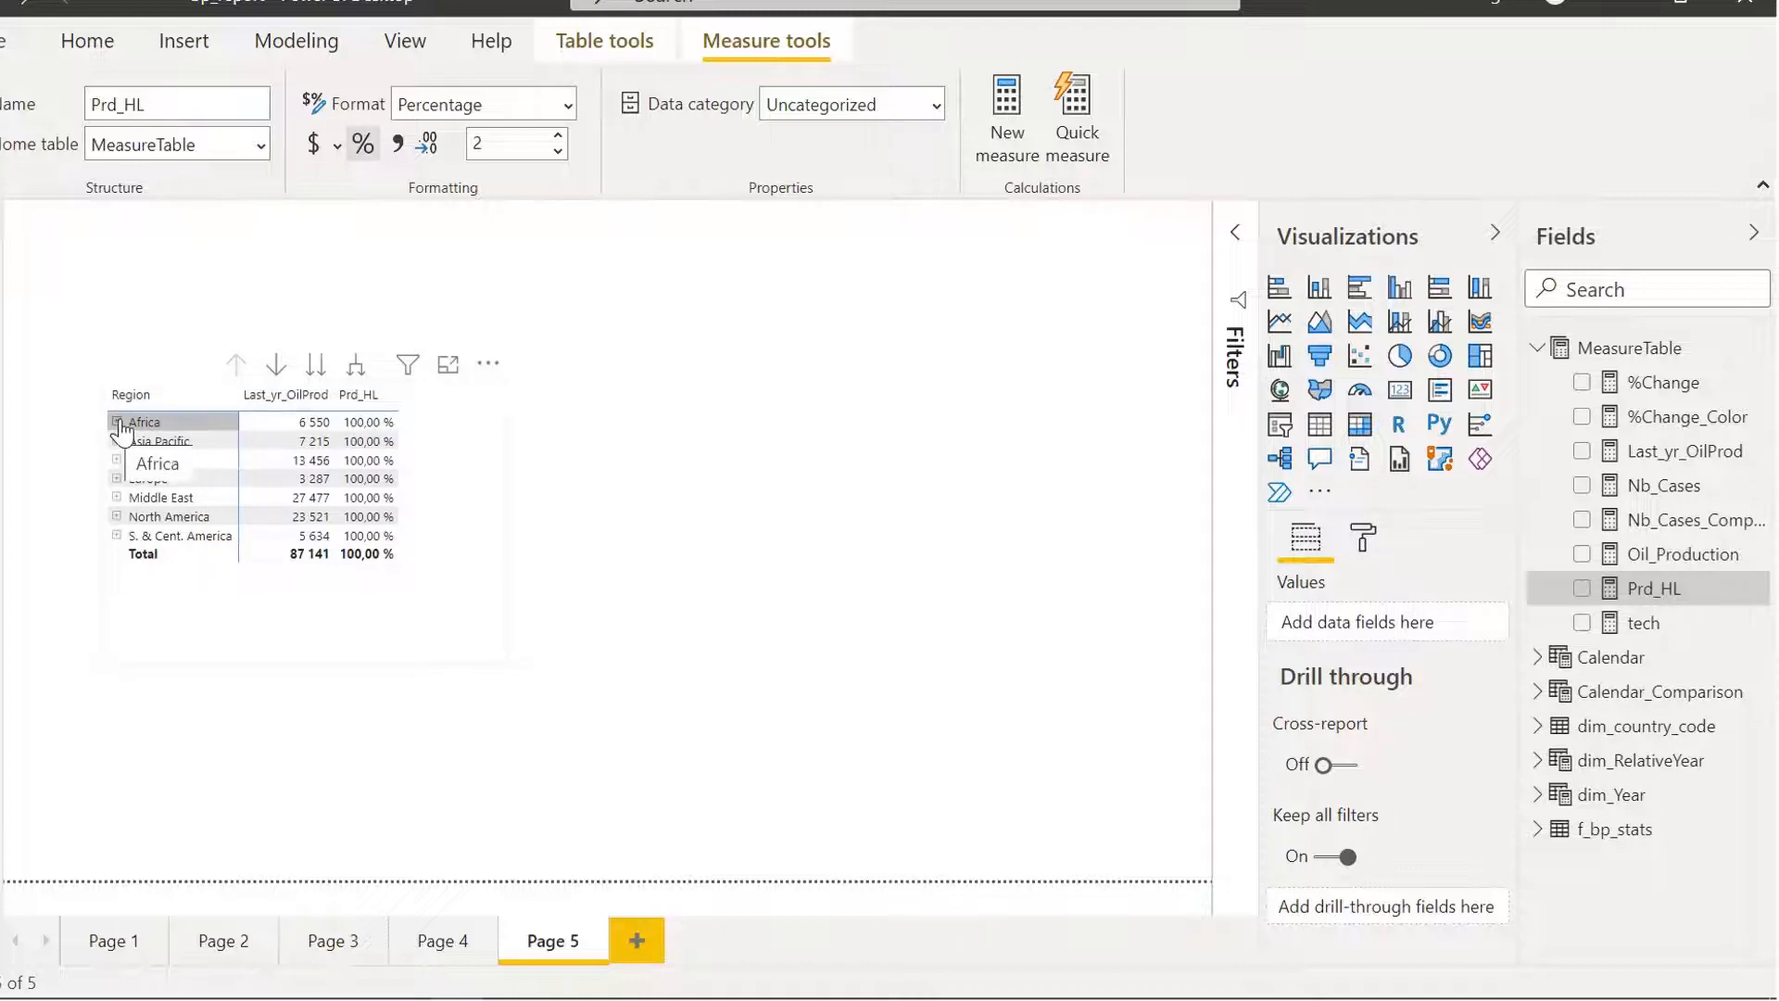
Step: Open the Prd_HL formula in the expanded editor and move the DIVIDE expression to line 3, leaving line 2 empty
{"action": "left_click", "coordinate": [444, 587]}
{"action": "left_click", "coordinate": [1654, 588]}
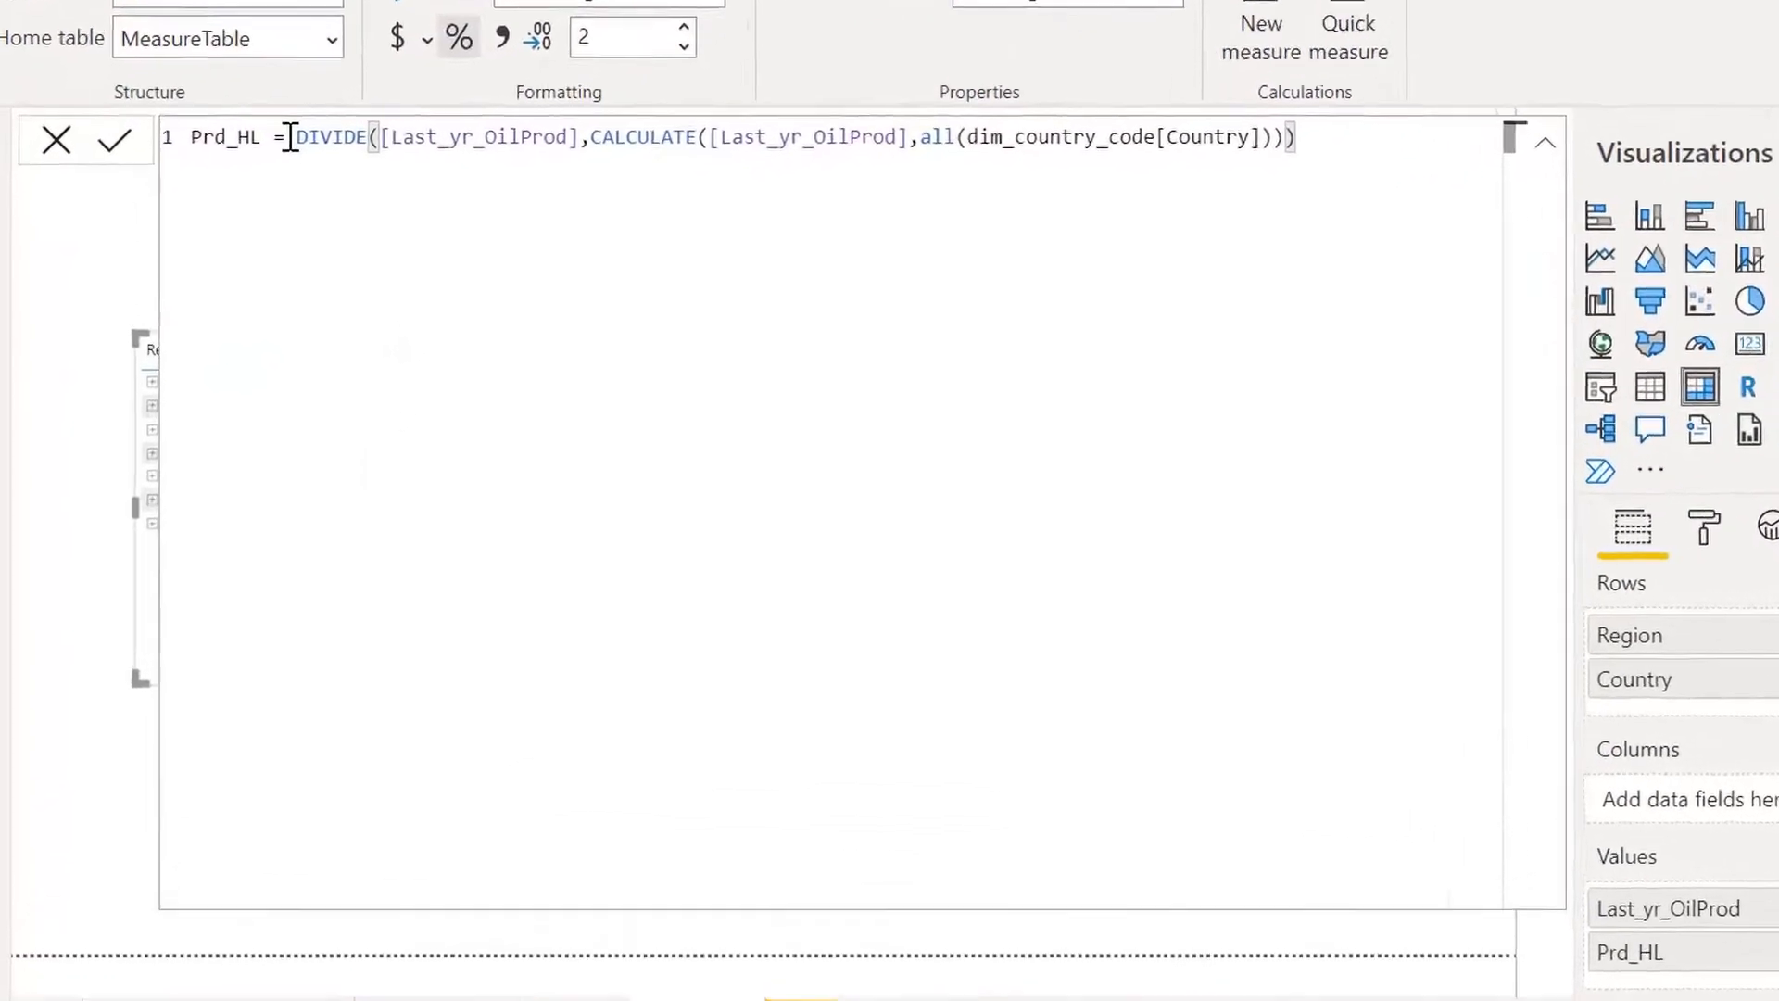
{"action": "left_click", "coordinate": [296, 138]}
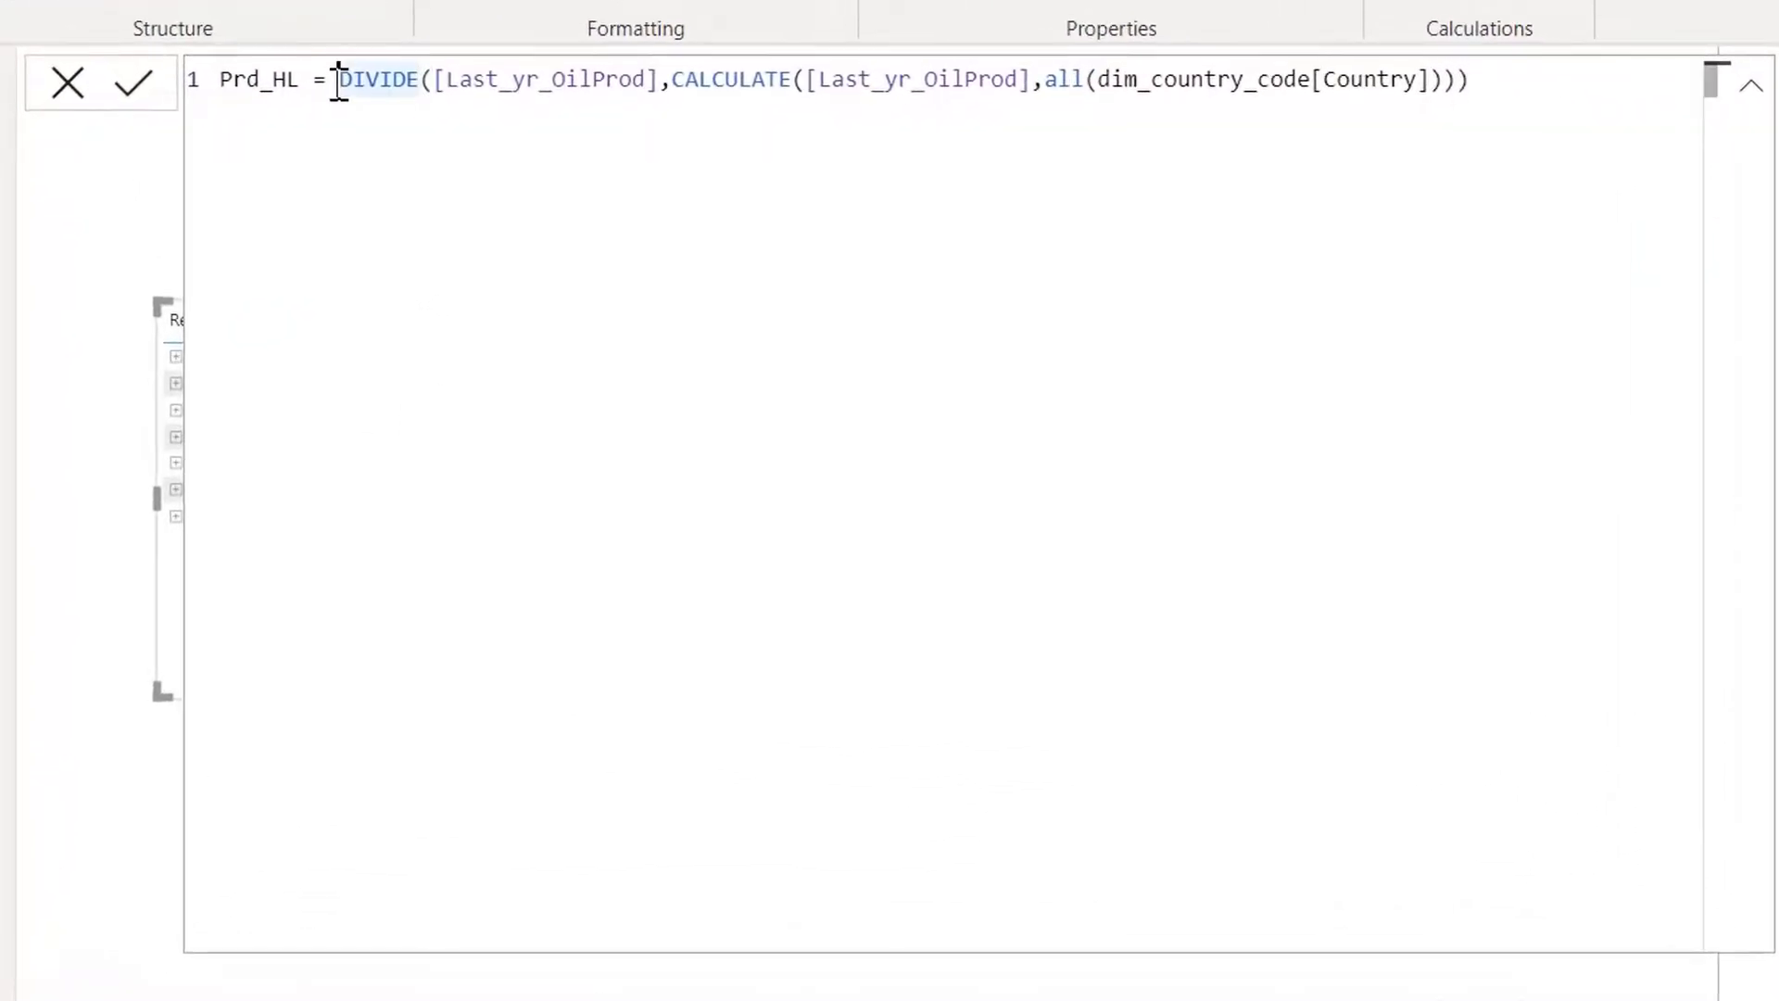
{"action": "key", "text": "shift+Return"}
{"action": "key", "text": "shift+Return"}
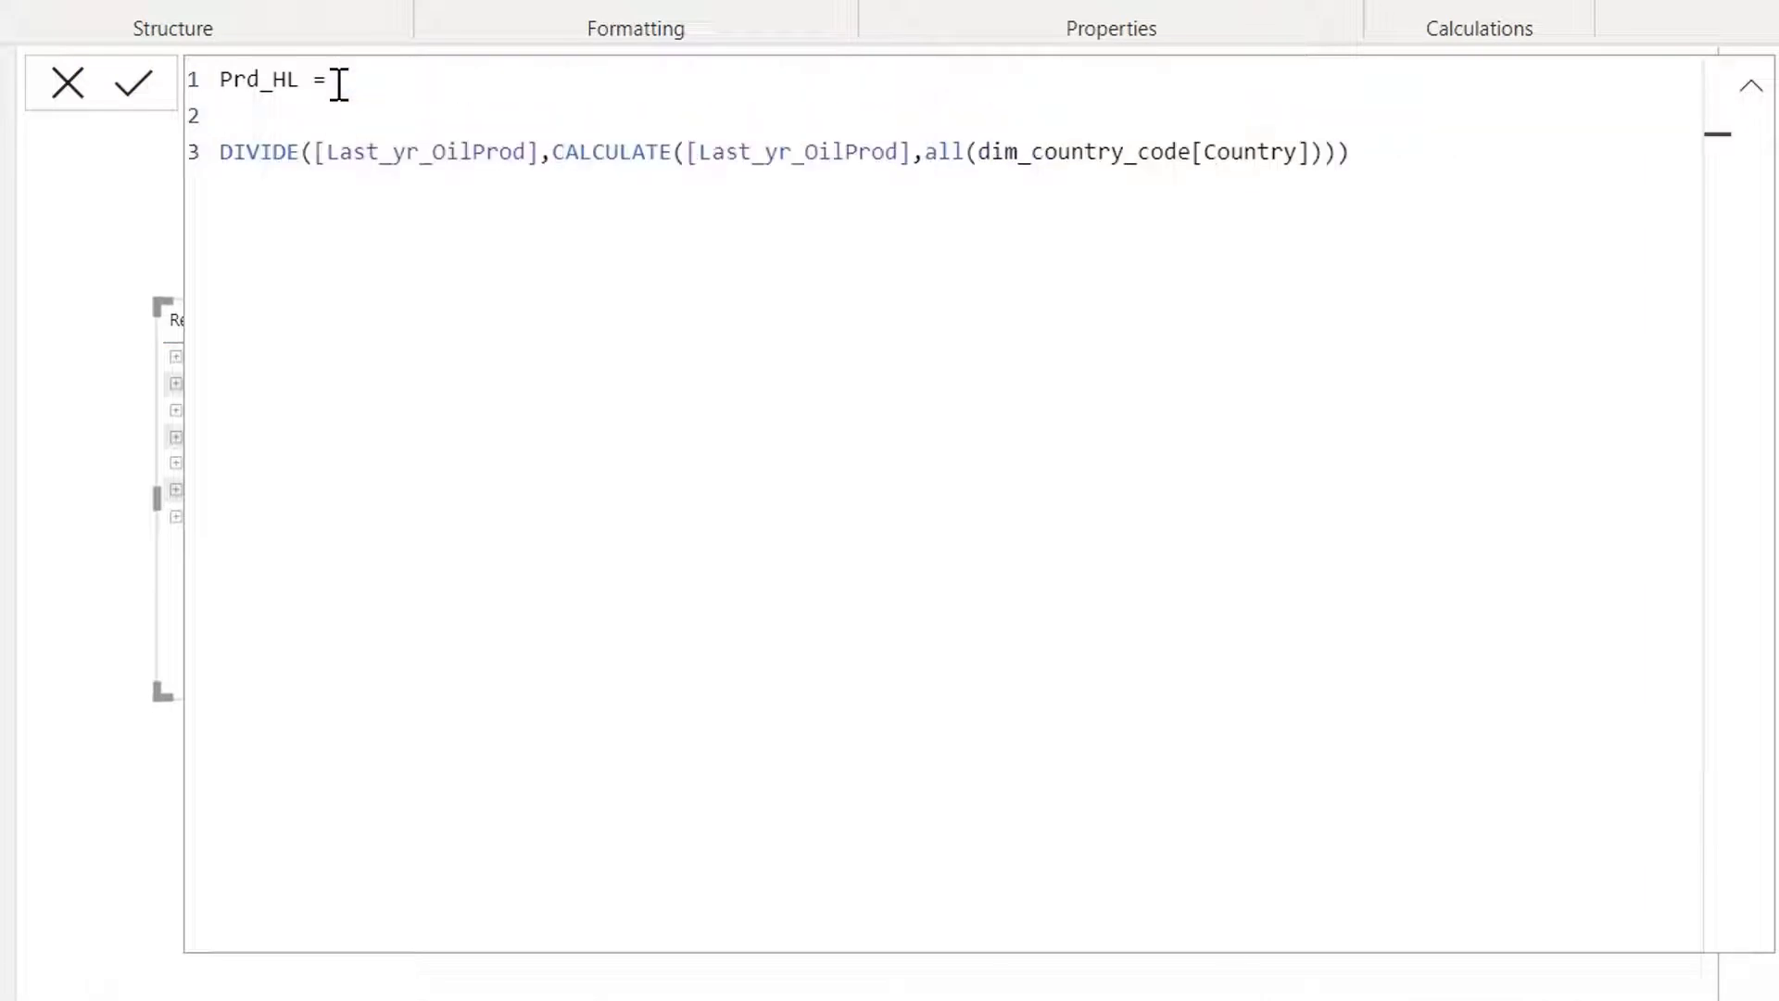
Step: Start an IF function on line 2 of the formula with ISFILTERED(dim_country_code[Region]) as its logical test
{"action": "left_click", "coordinate": [316, 116]}
{"action": "type", "text": "if"}
{"action": "key", "text": "Tab"}
{"action": "type", "text": "isfil"}
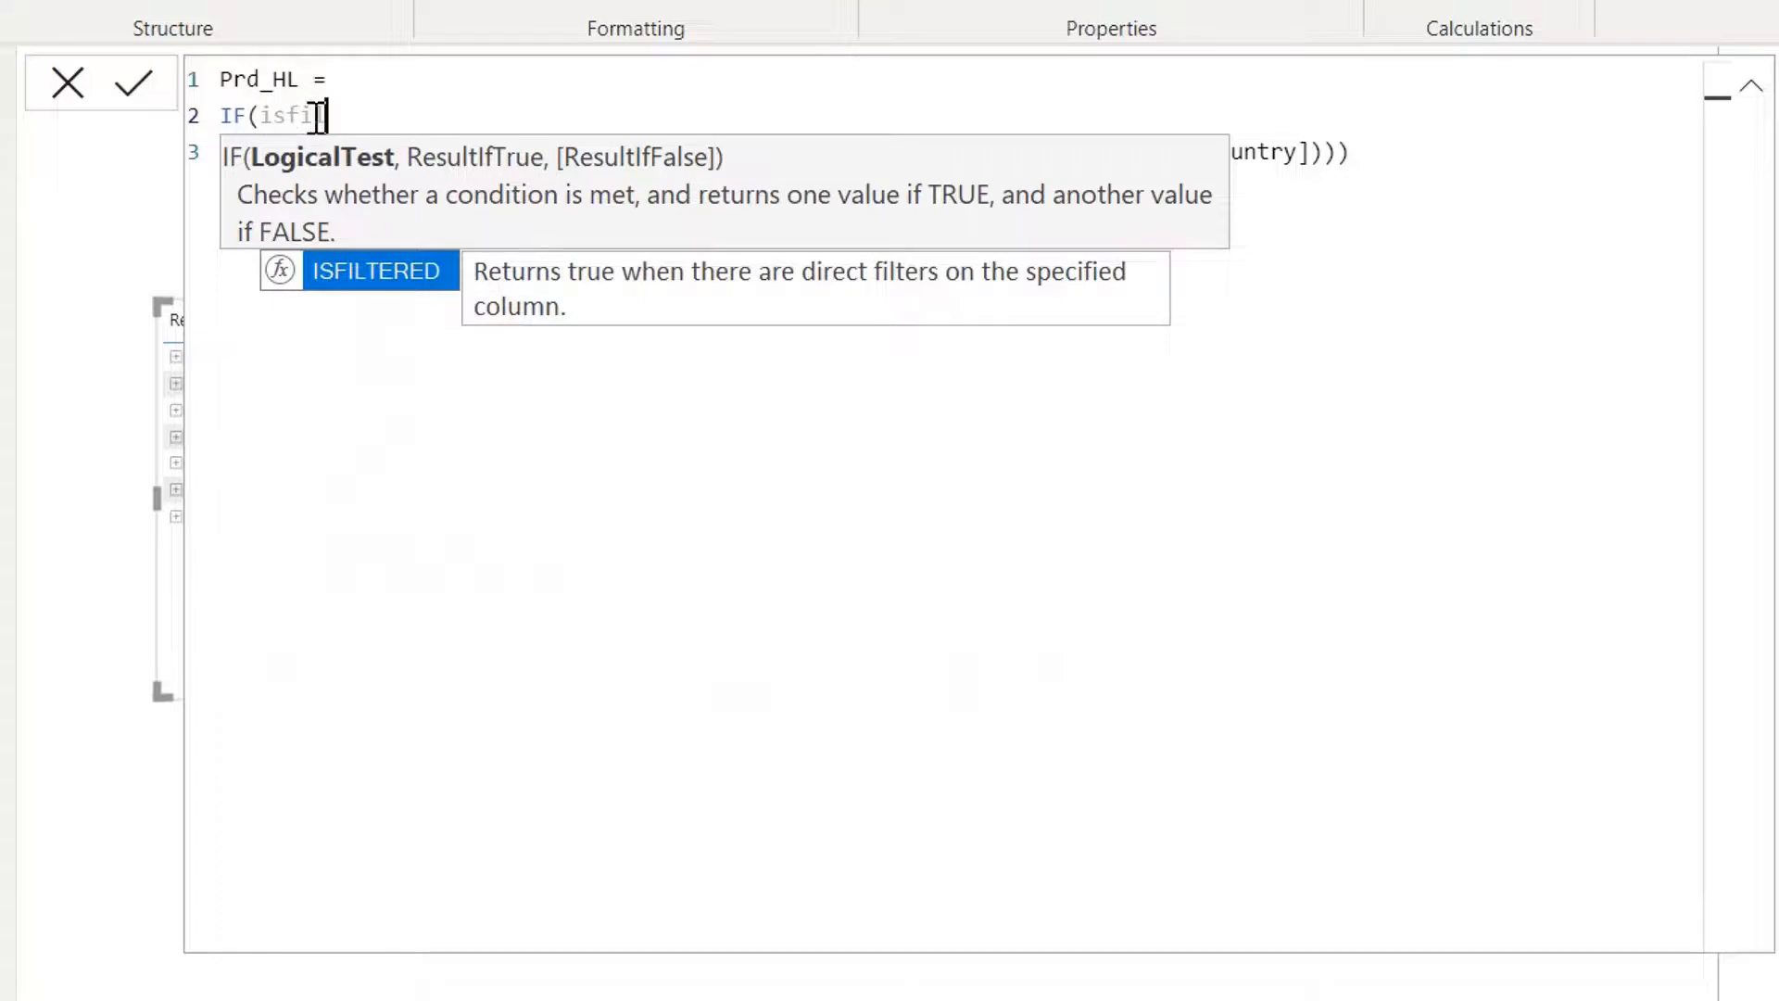
{"action": "key", "text": "Tab"}
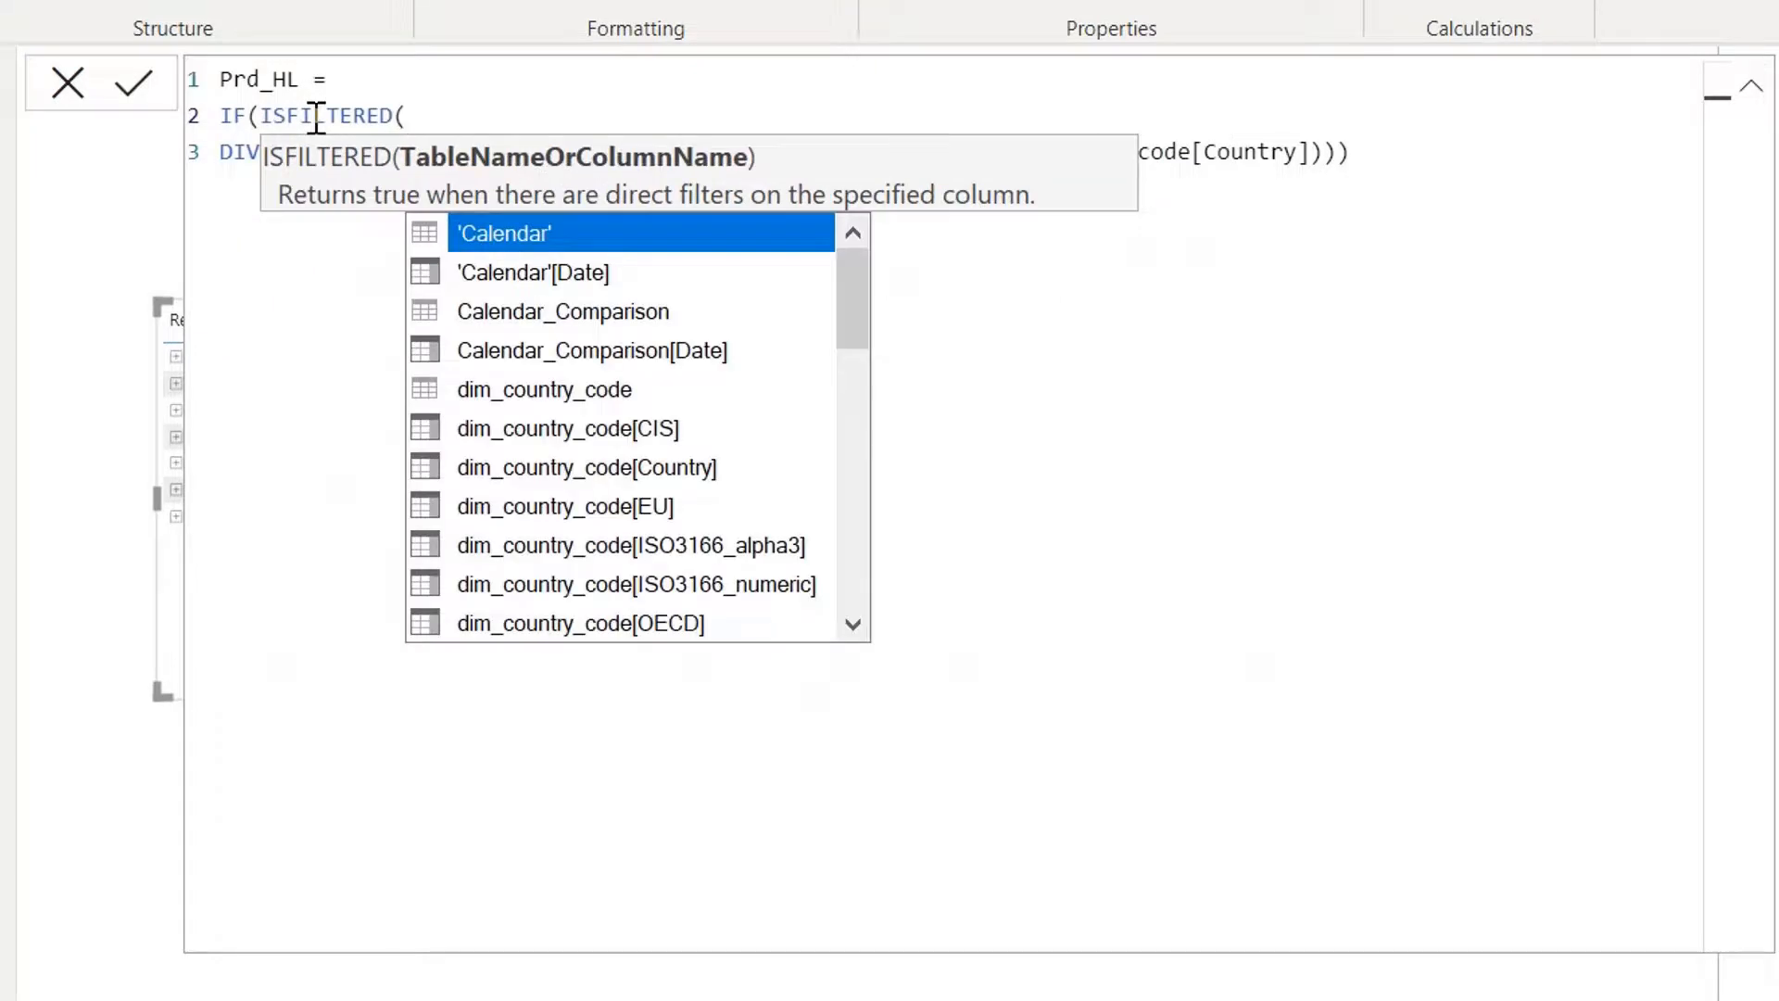
{"action": "type", "text": "regi"}
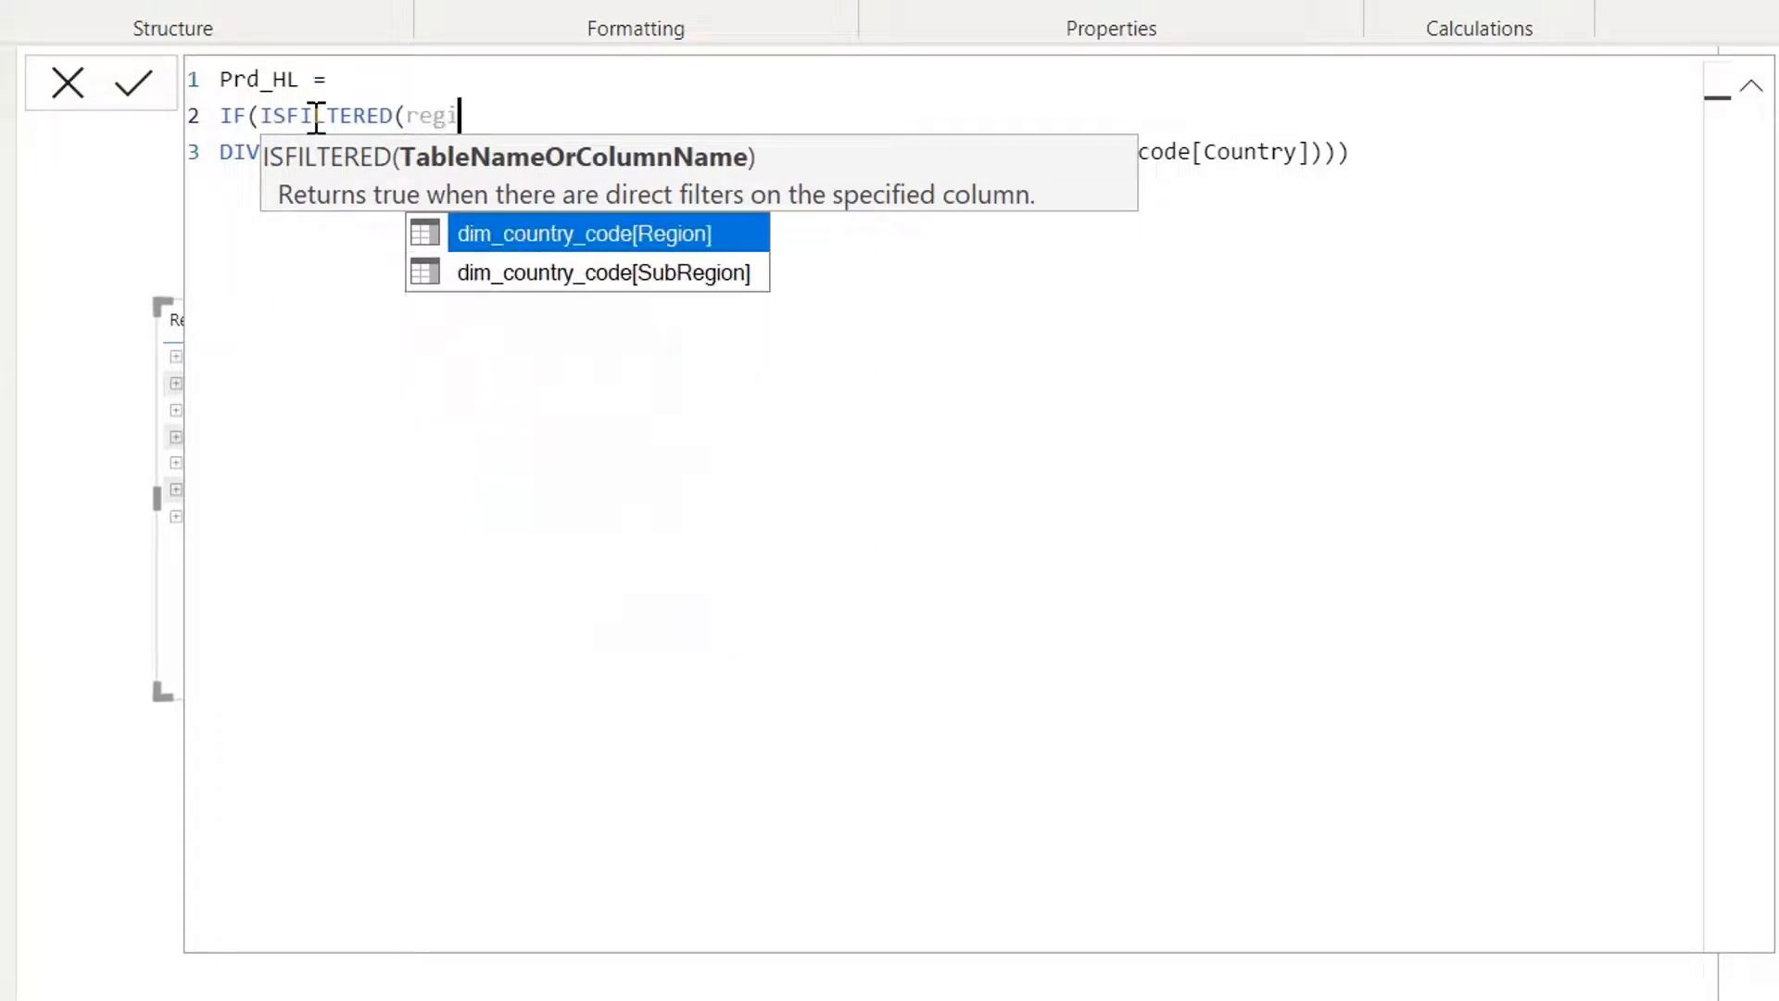
{"action": "key", "text": "Tab"}
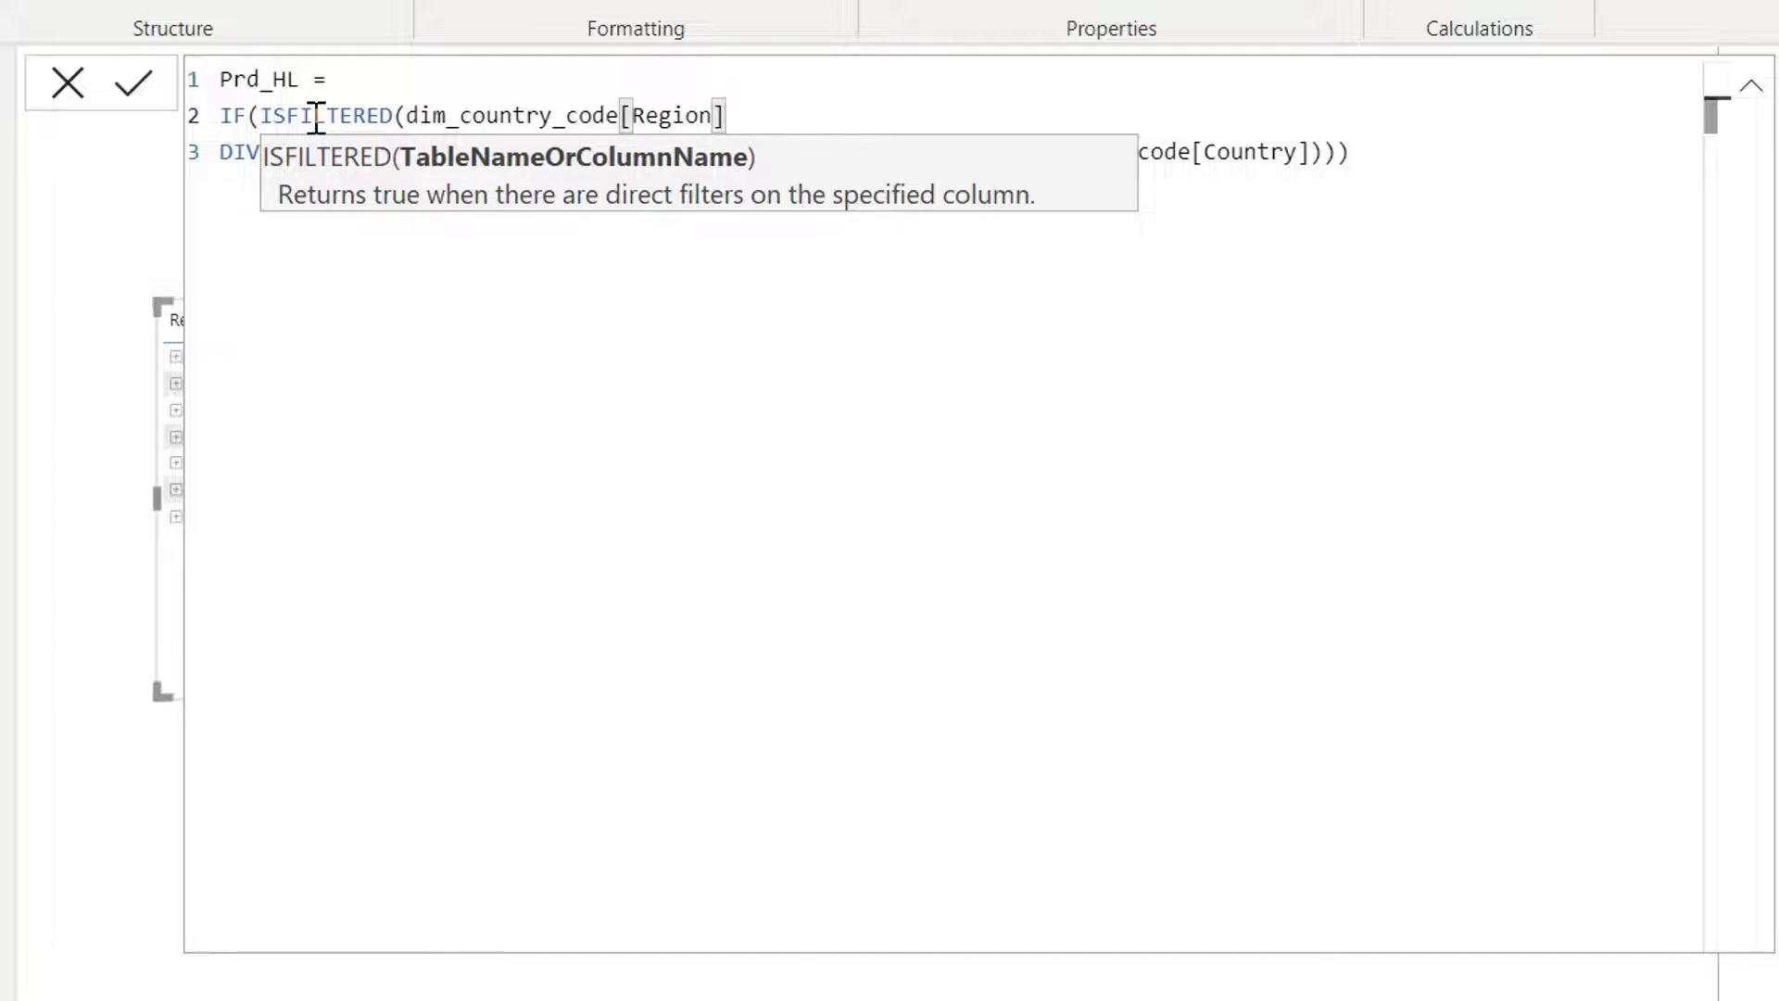
{"action": "type", "text": ")"}
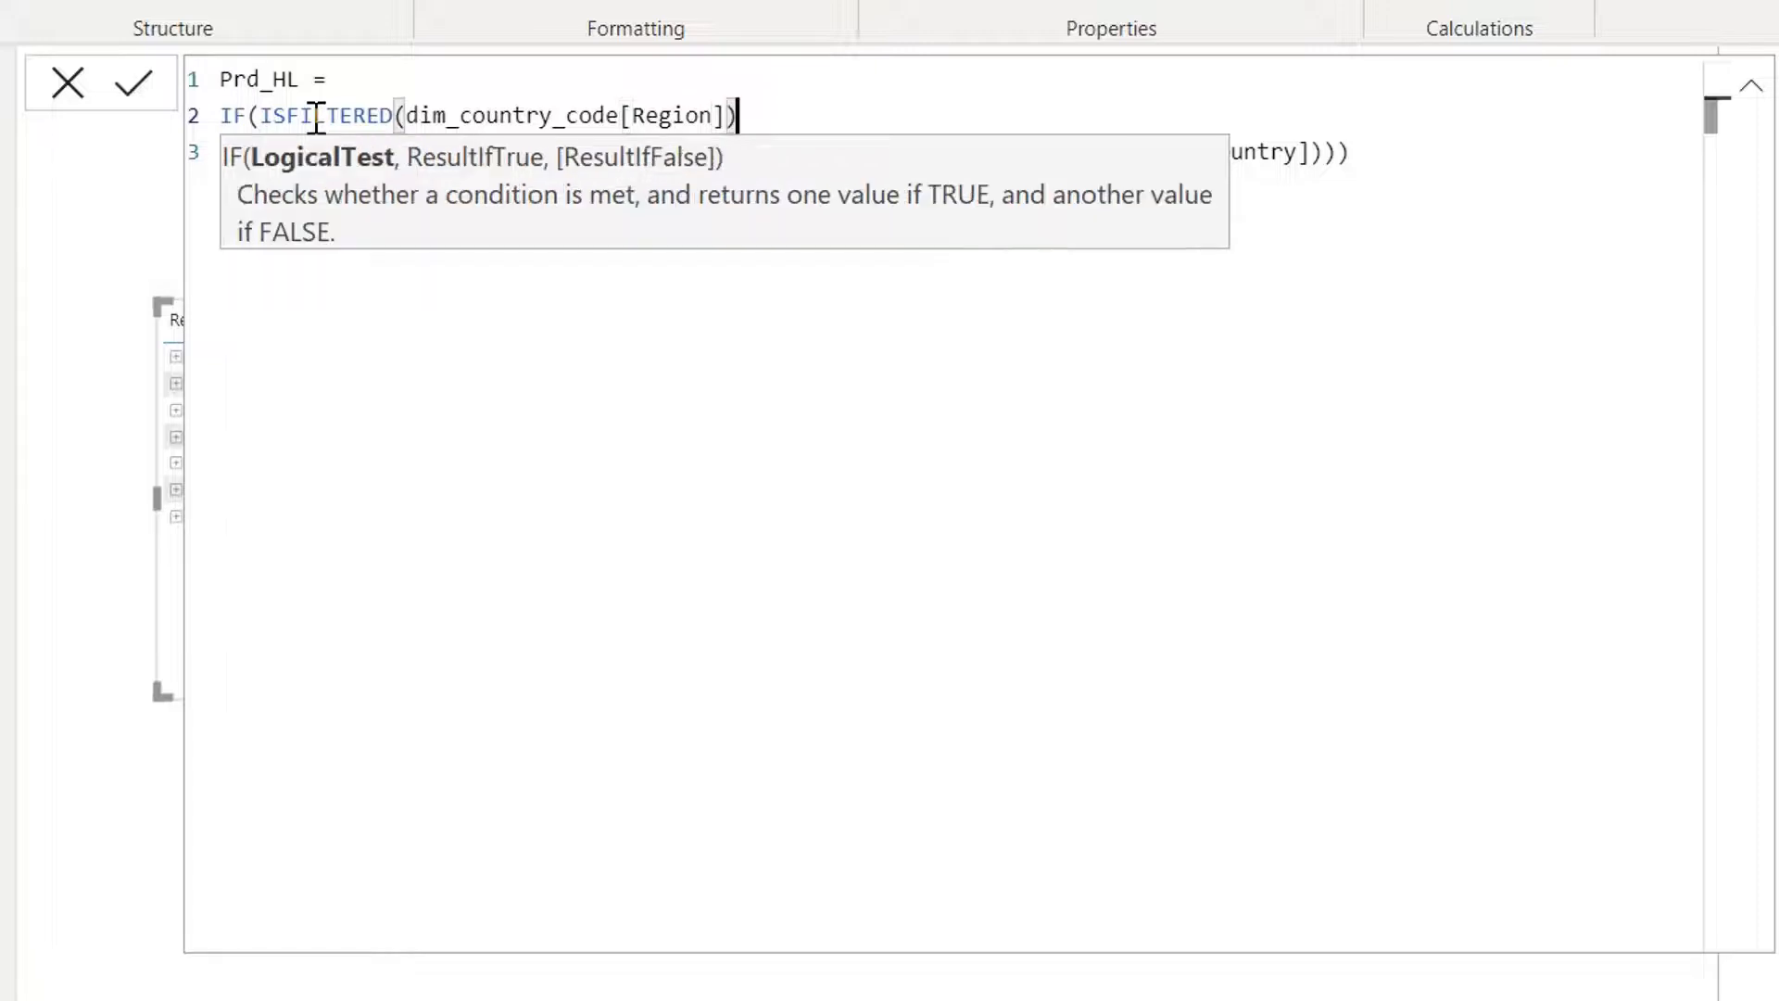
Step: Extend the IF test with && and NOT(ISFILTERED(dim_country_code[Country]))
{"action": "type", "text": "&&"}
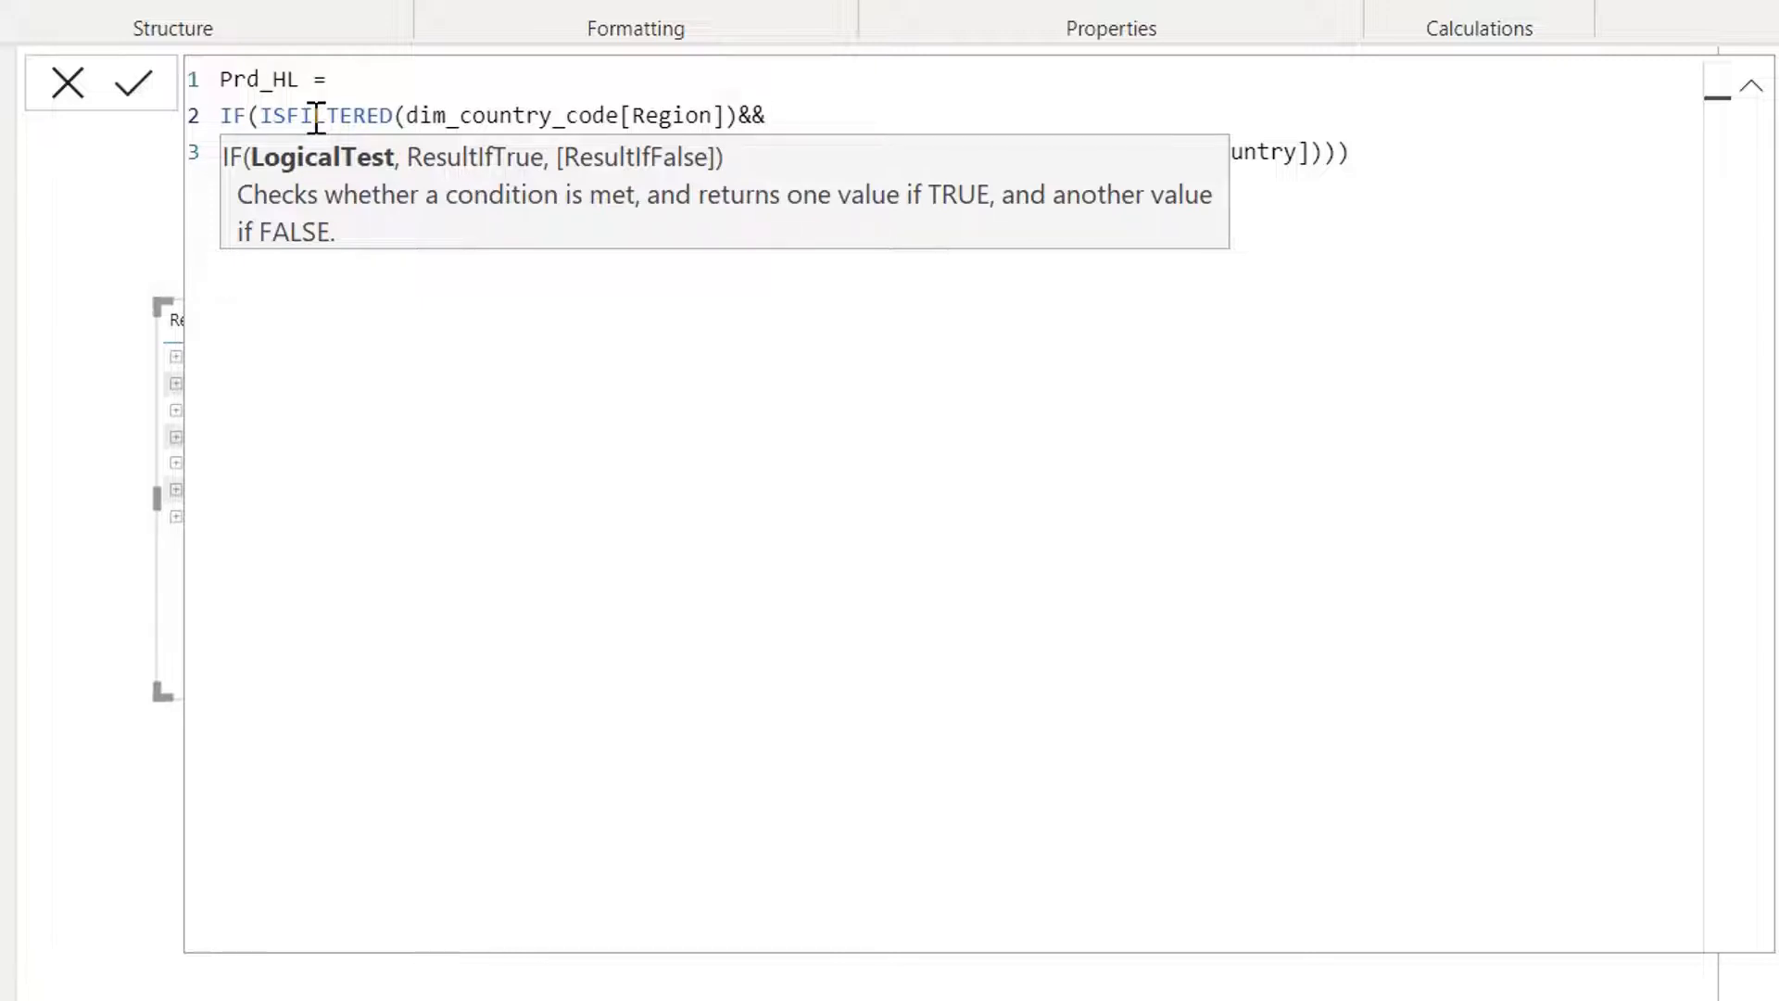
{"action": "type", "text": "not"}
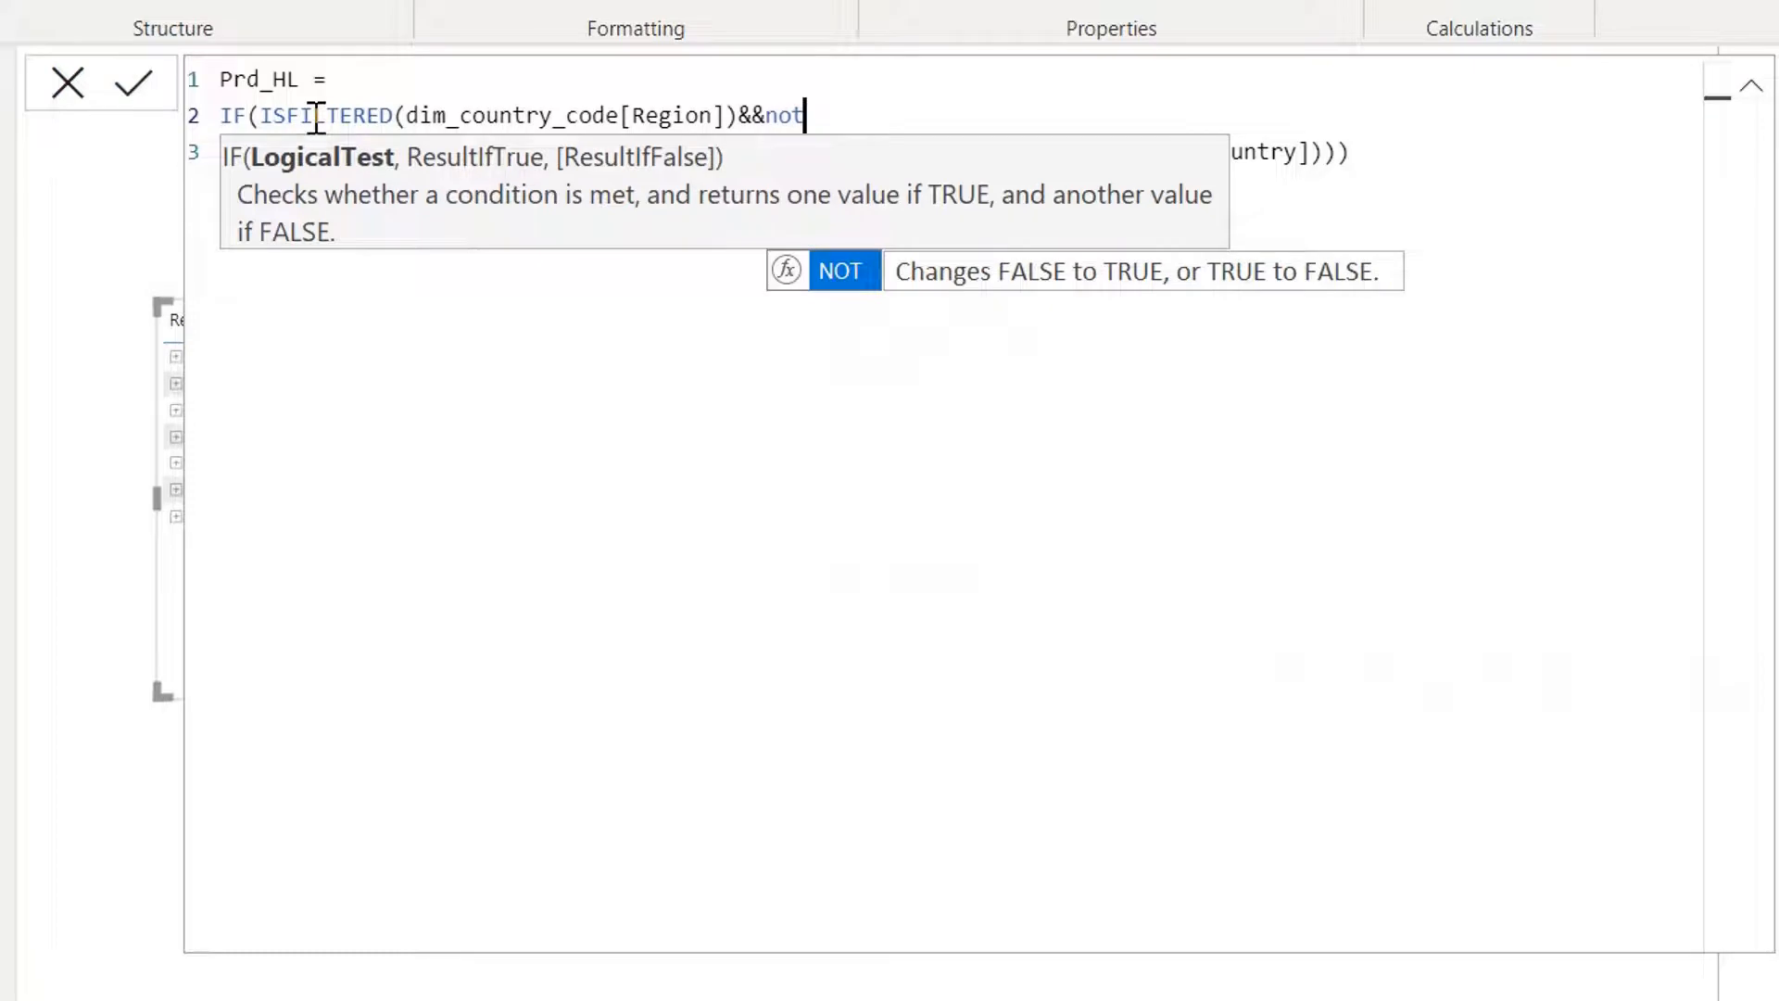
{"action": "key", "text": "Tab"}
{"action": "type", "text": "isf"}
{"action": "key", "text": "Tab"}
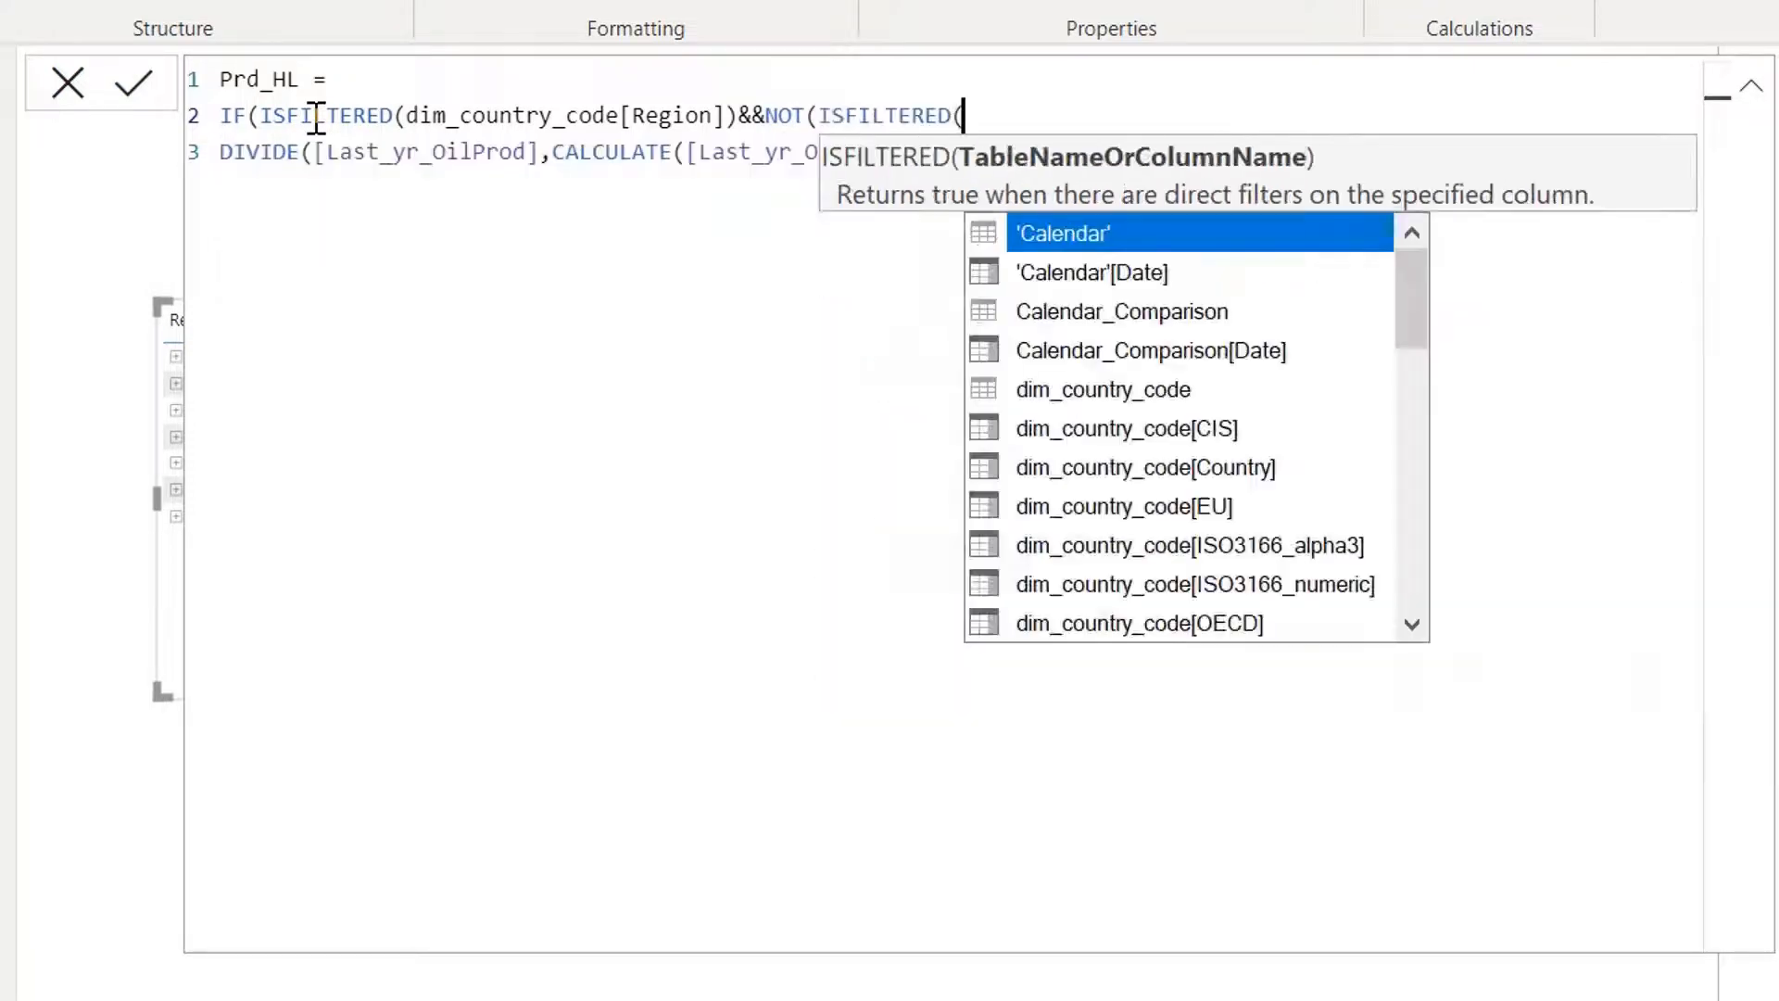
{"action": "type", "text": "countr"}
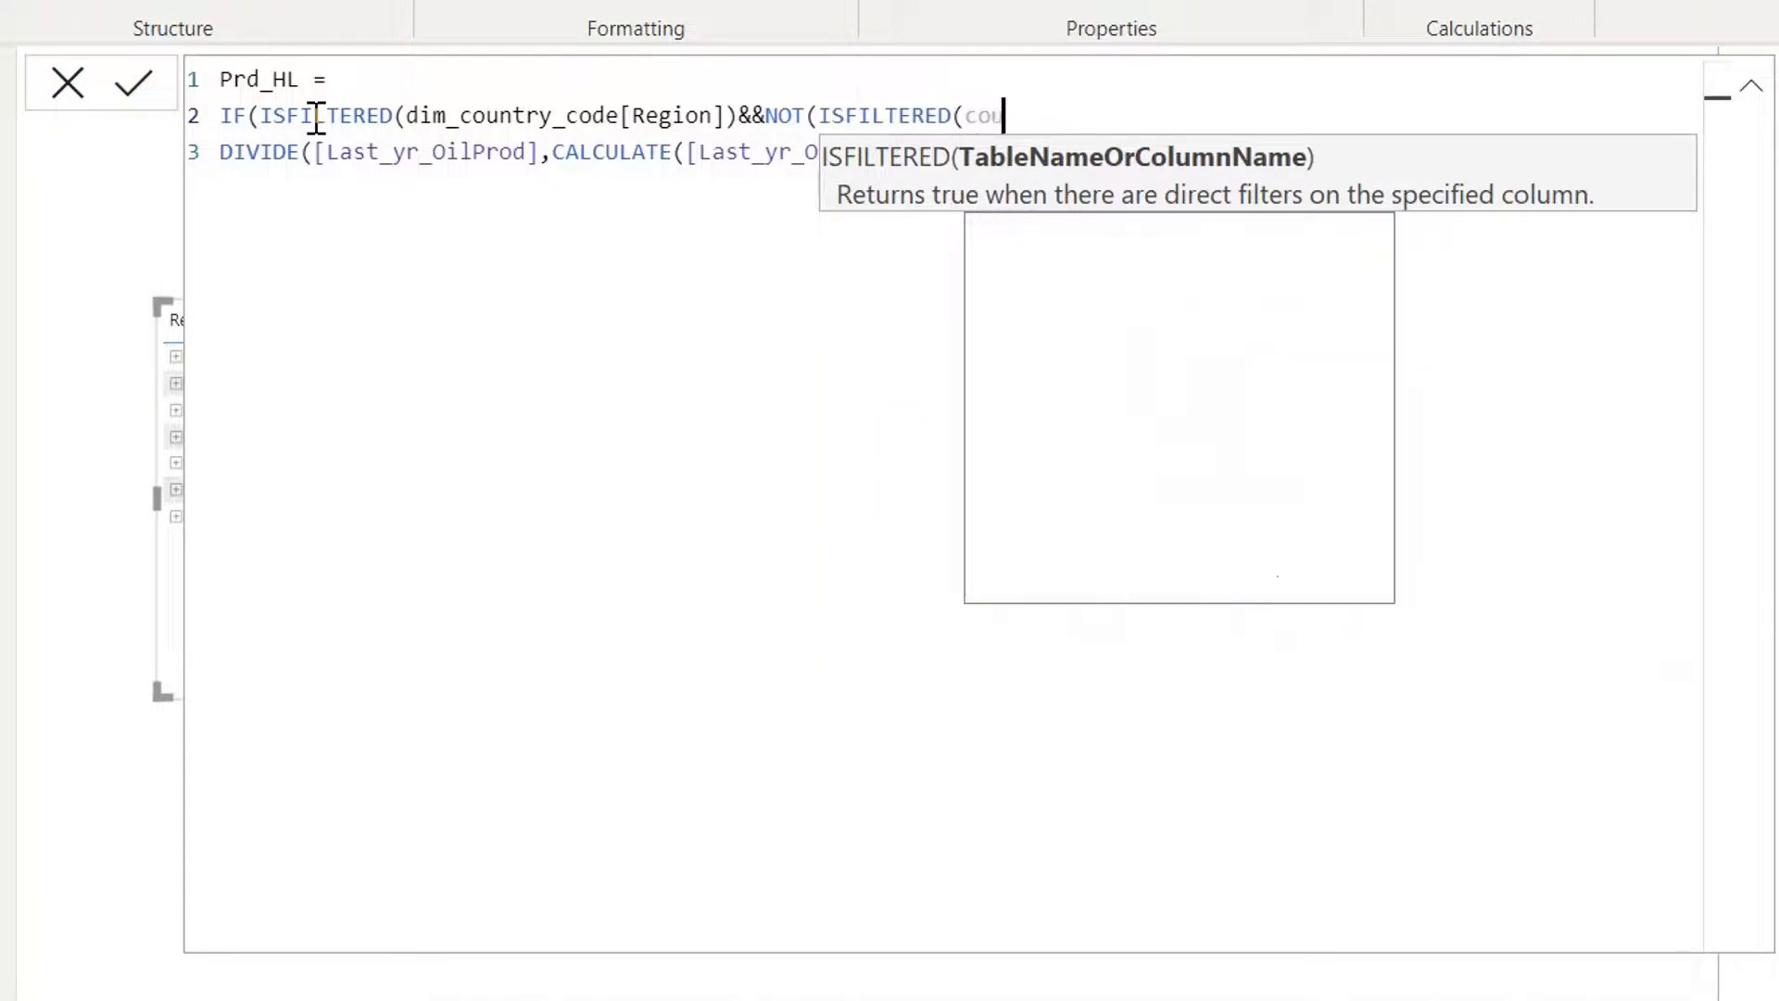
{"action": "key", "text": "Tab"}
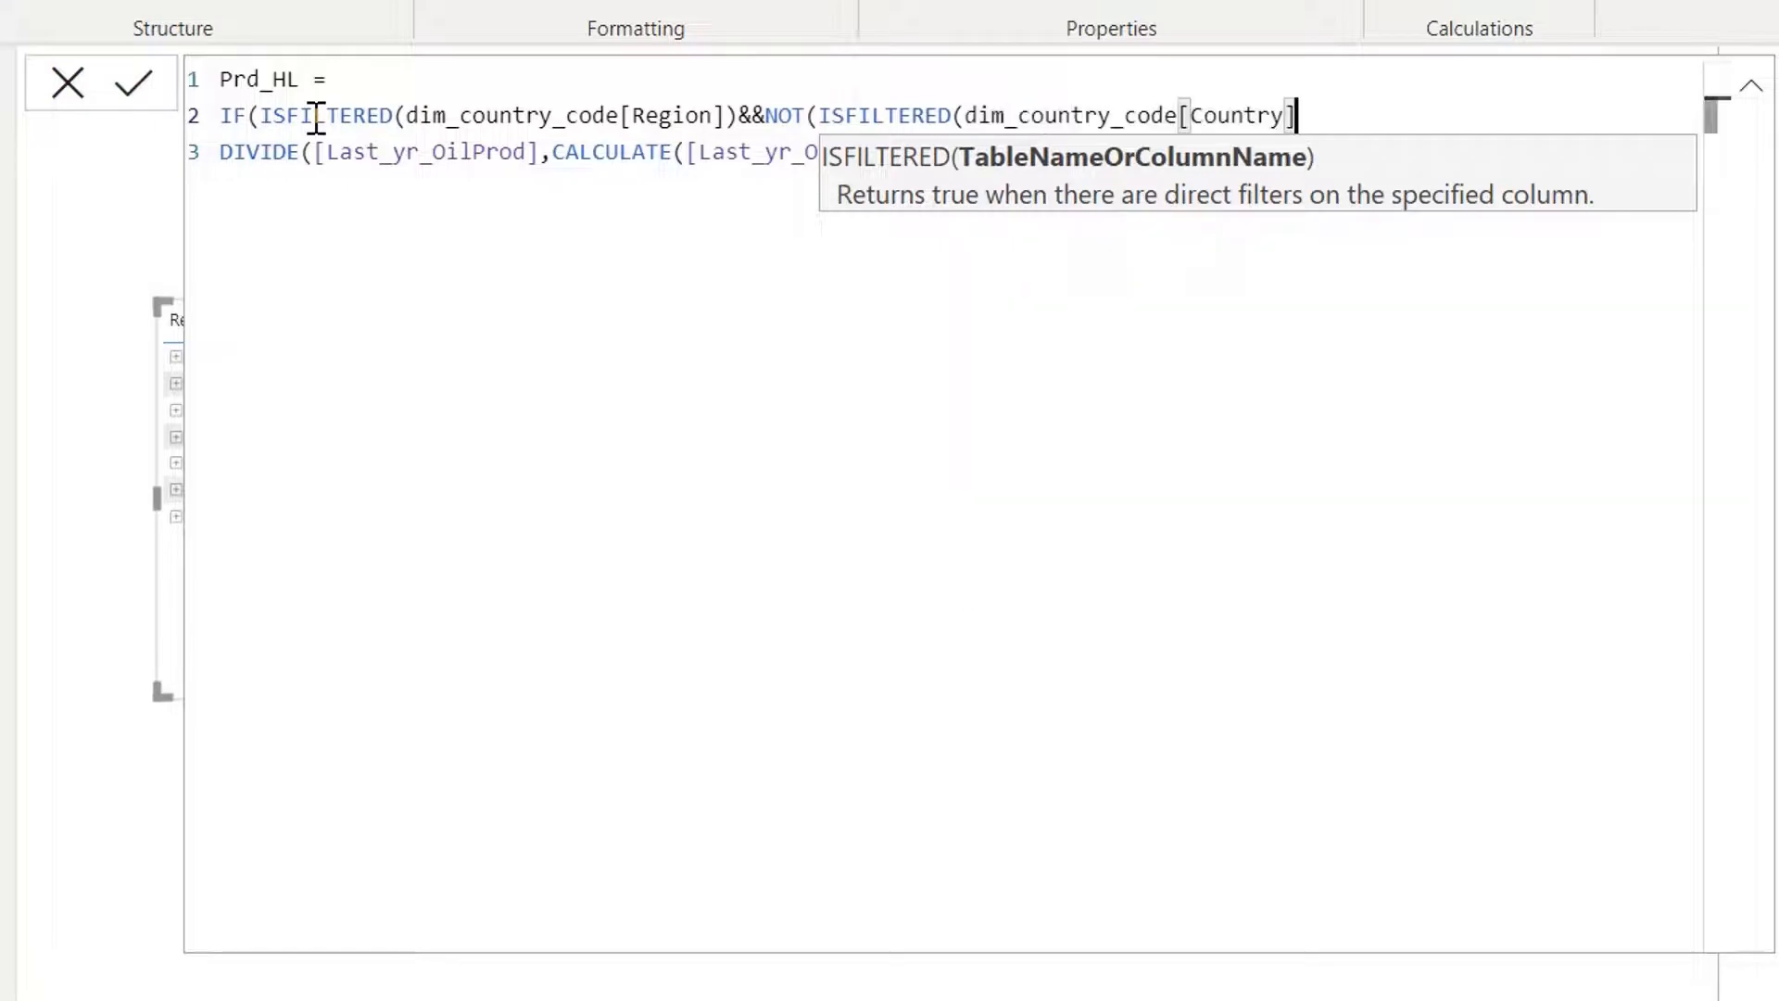
{"action": "type", "text": "))"}
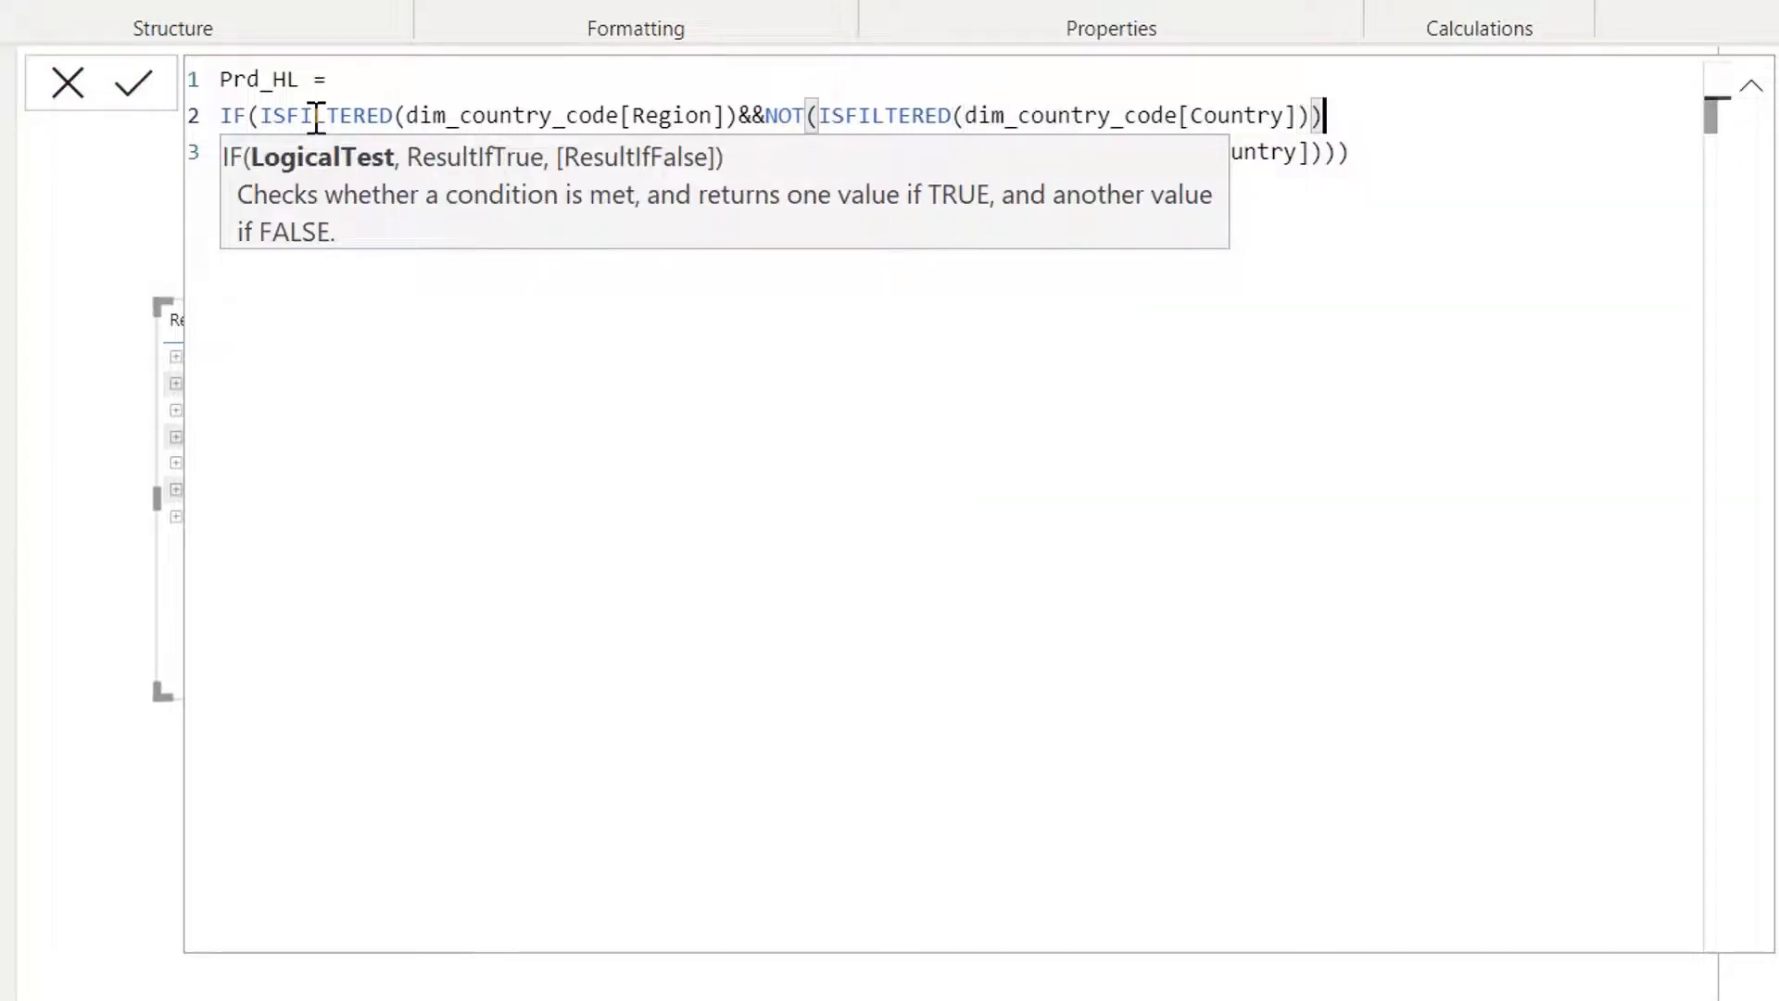
Step: Enter the [Last_yr_OilProd] measure as the IF function's result when the test is true
{"action": "type", "text": ",last"}
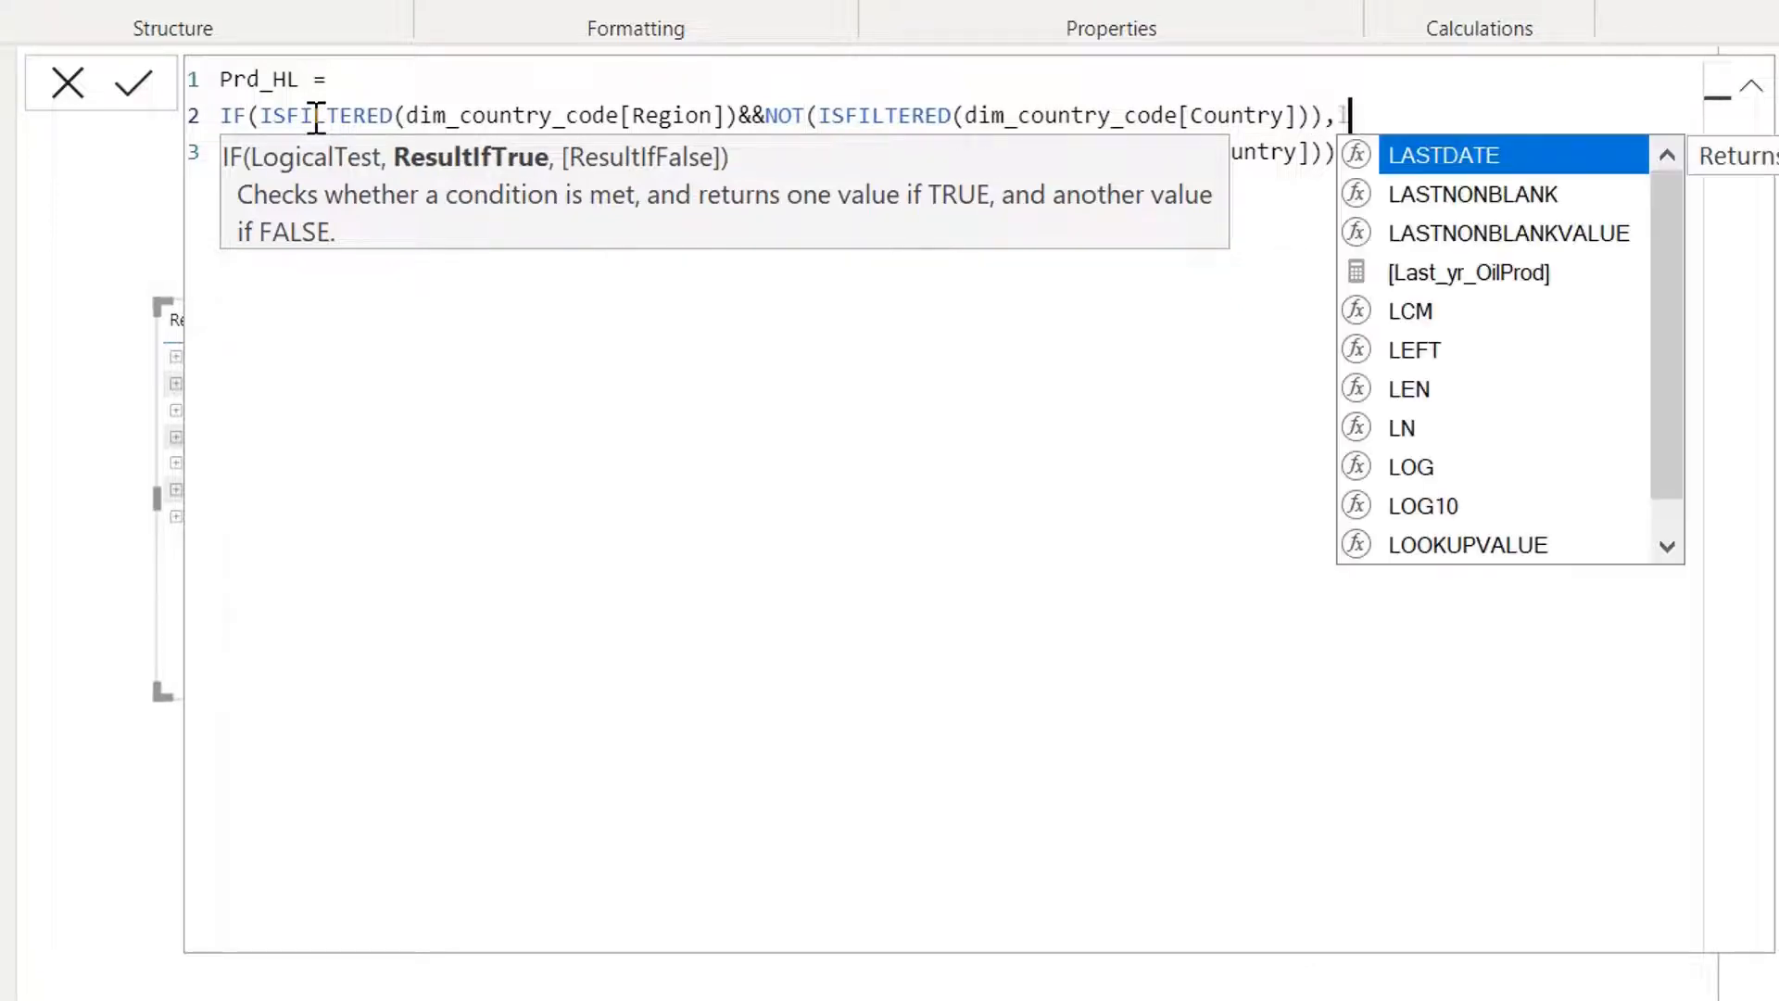
{"action": "key", "text": "Down"}
{"action": "key", "text": "Down"}
{"action": "key", "text": "Down"}
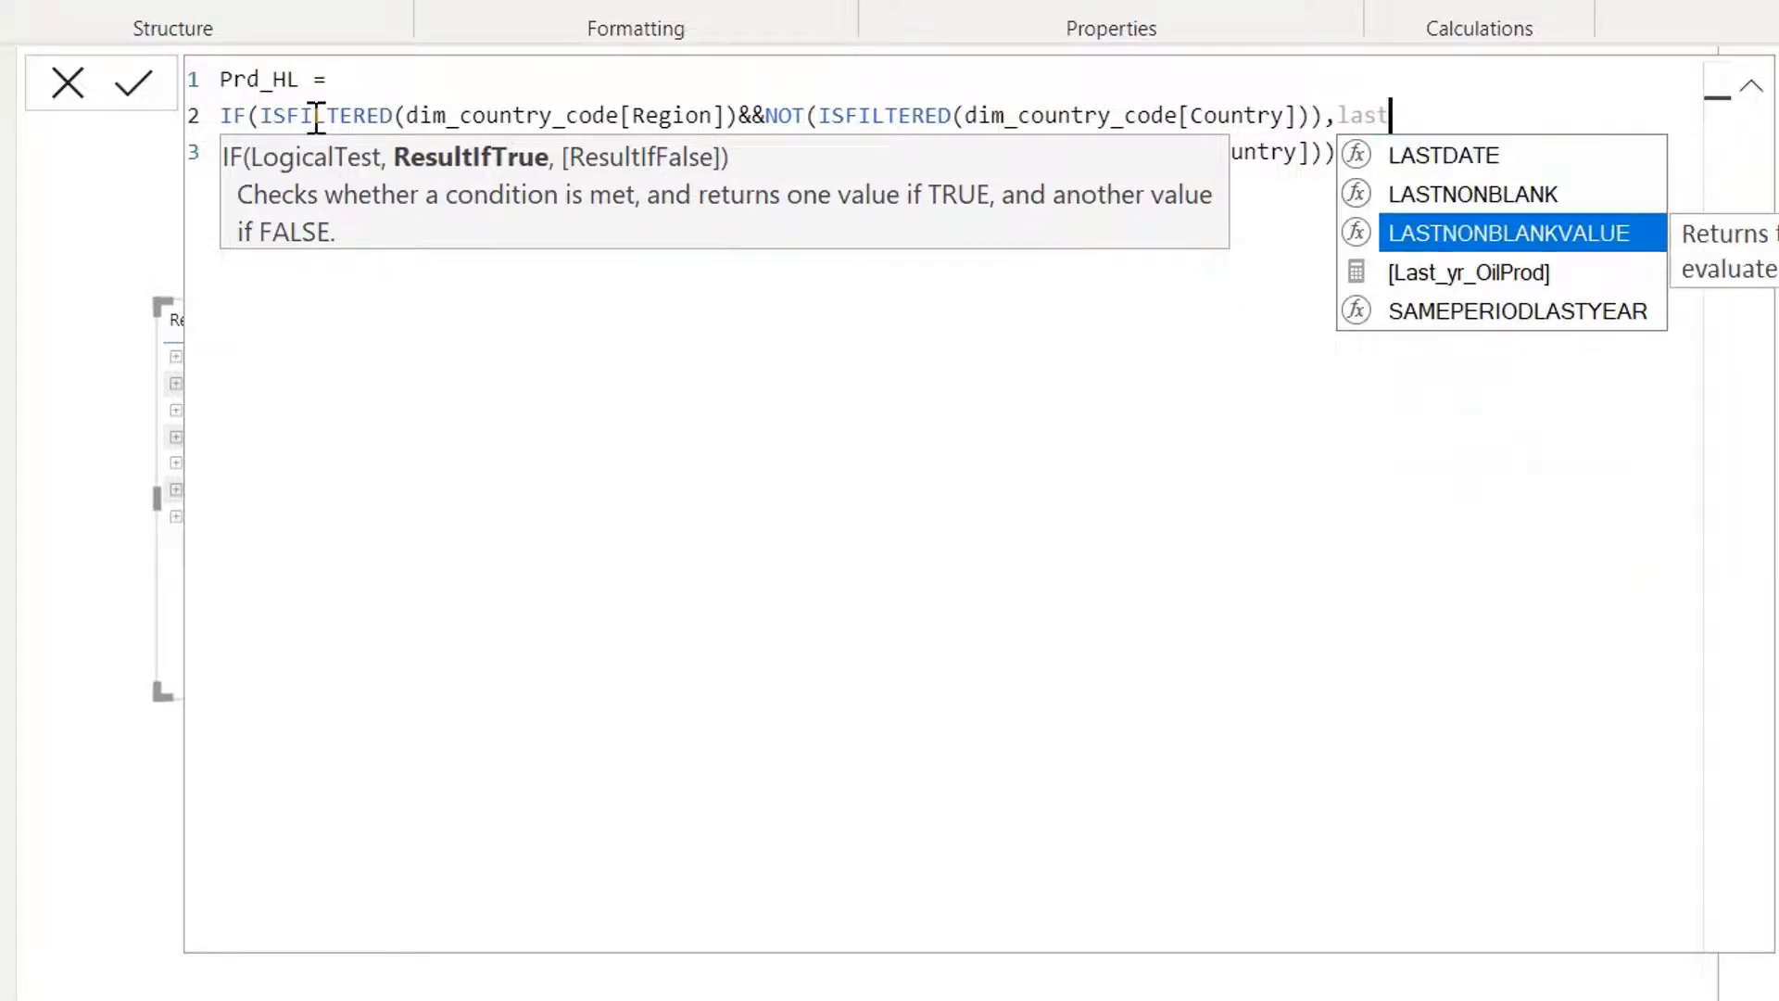
{"action": "key", "text": "Tab"}
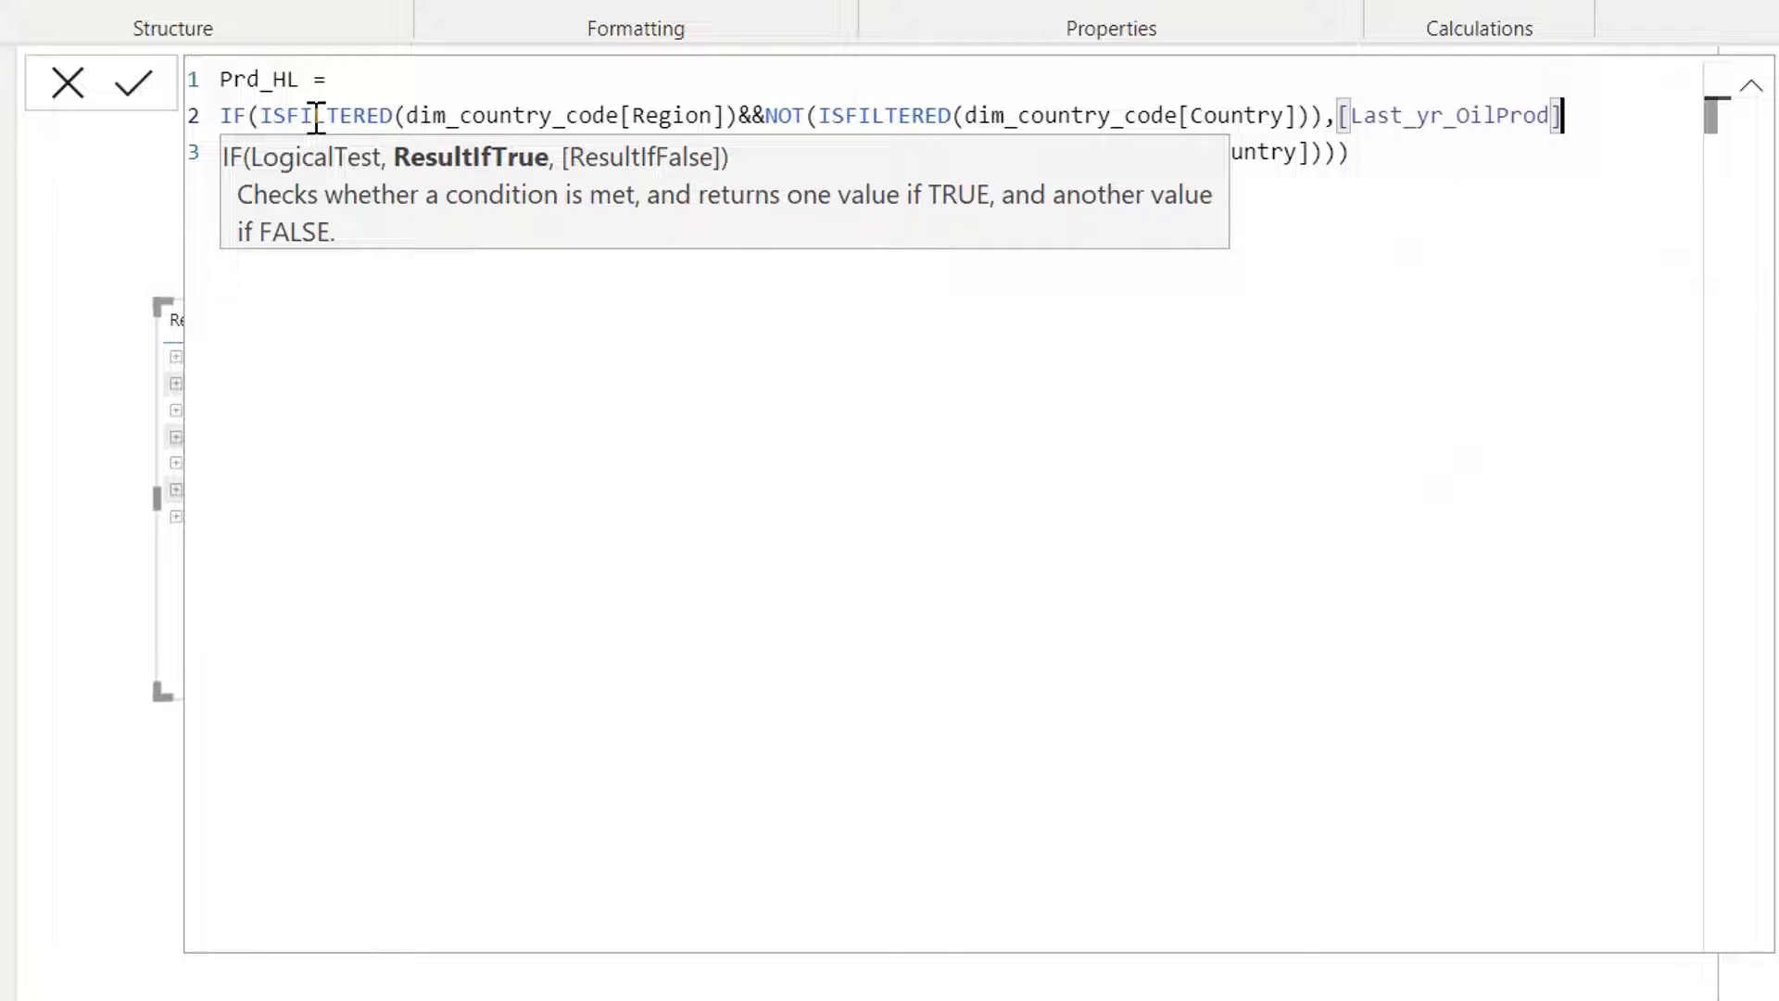
{"action": "type", "text": ","}
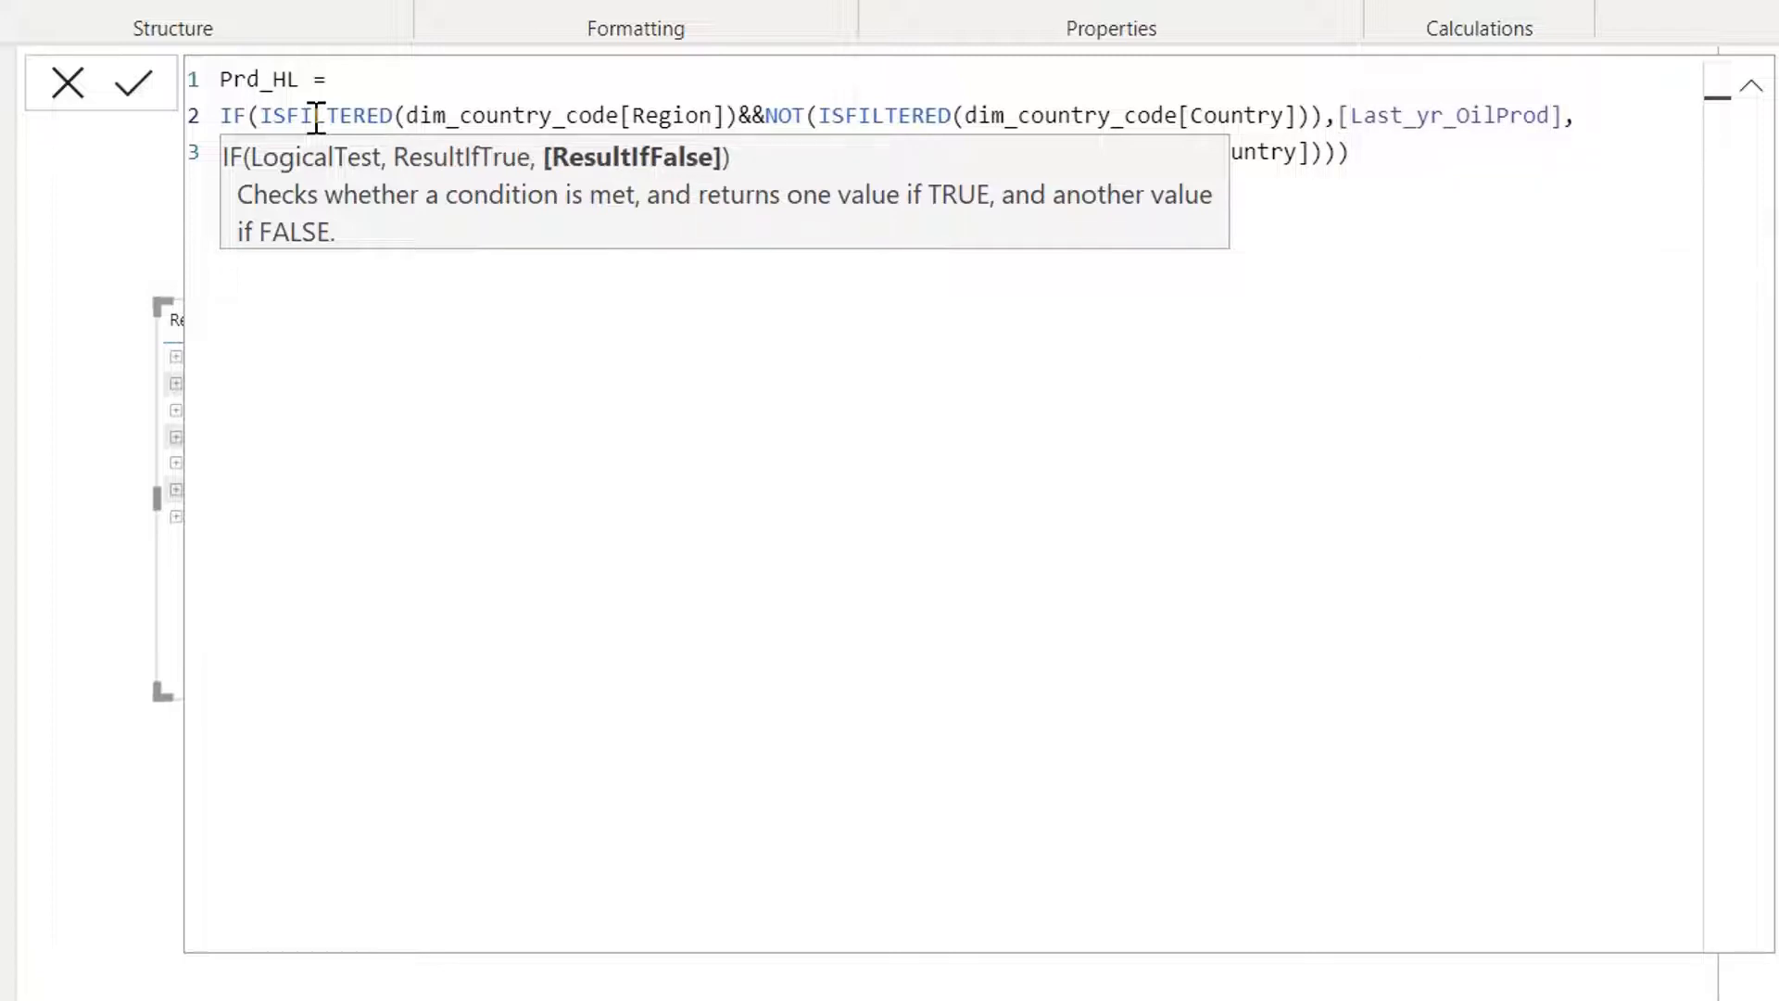
Step: Add a nested IF as the false result, with ISFILTERED(dim_country_code[Country]) as its logical test
{"action": "type", "text": "if"}
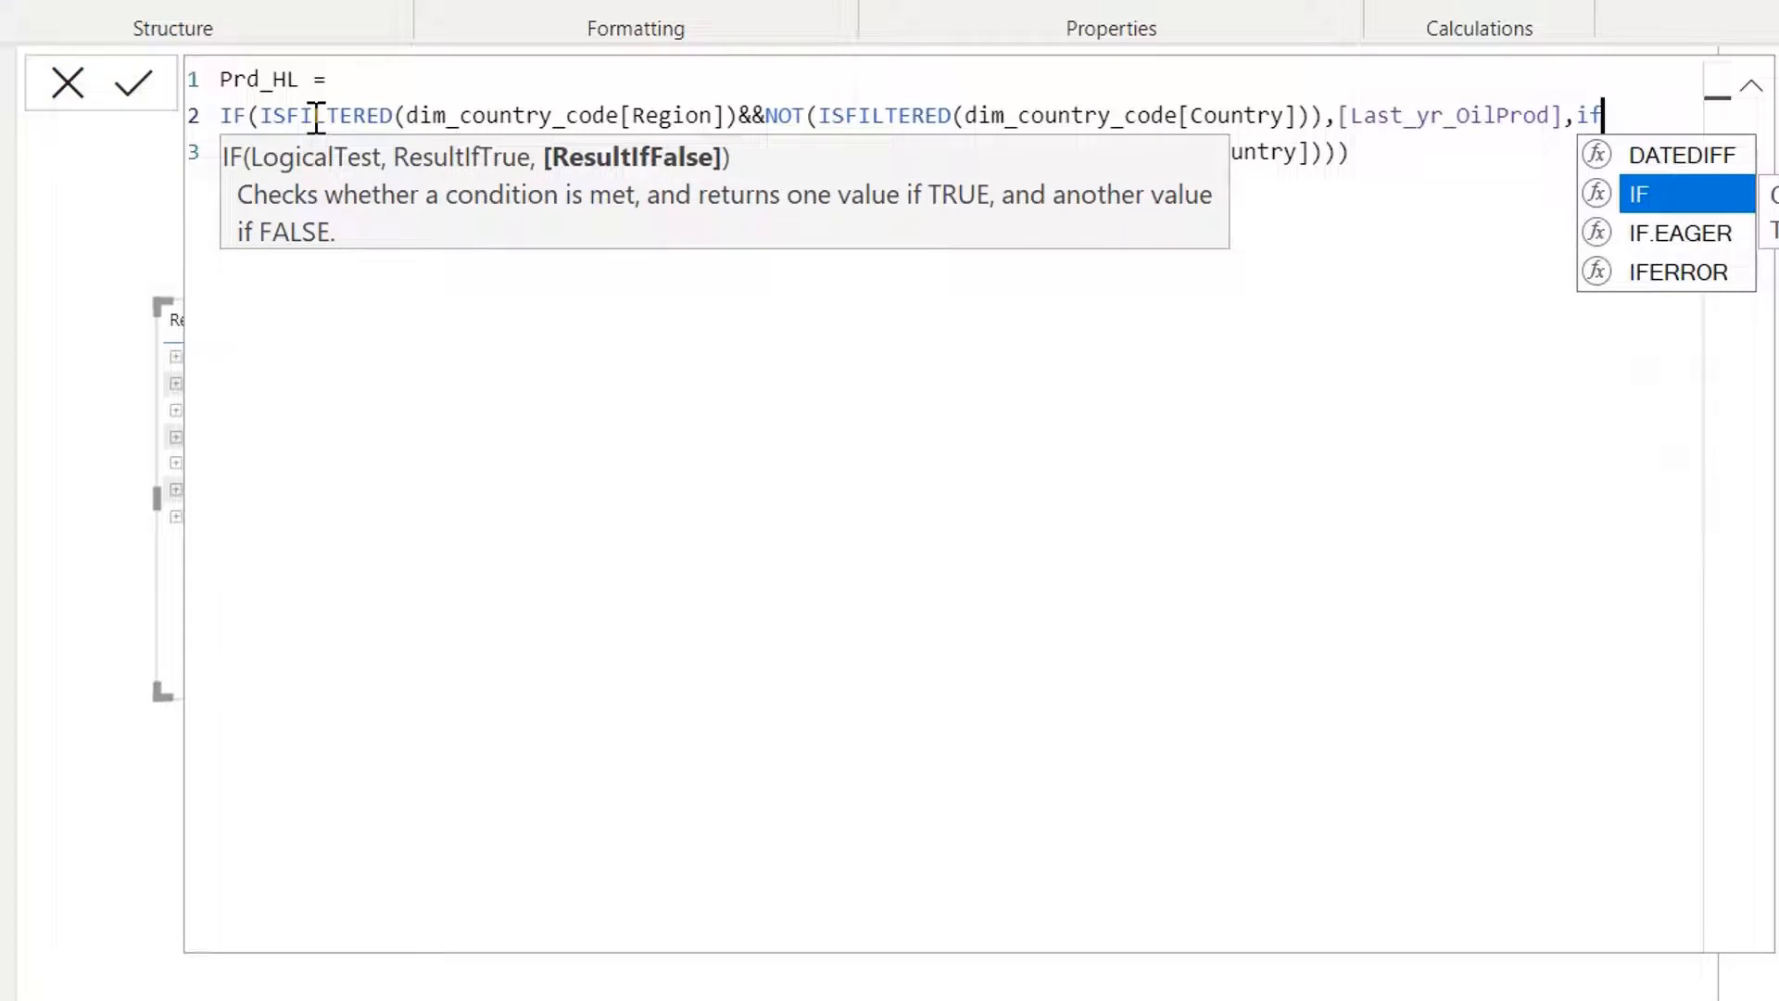
{"action": "key", "text": "Tab"}
{"action": "type", "text": "isfilte"}
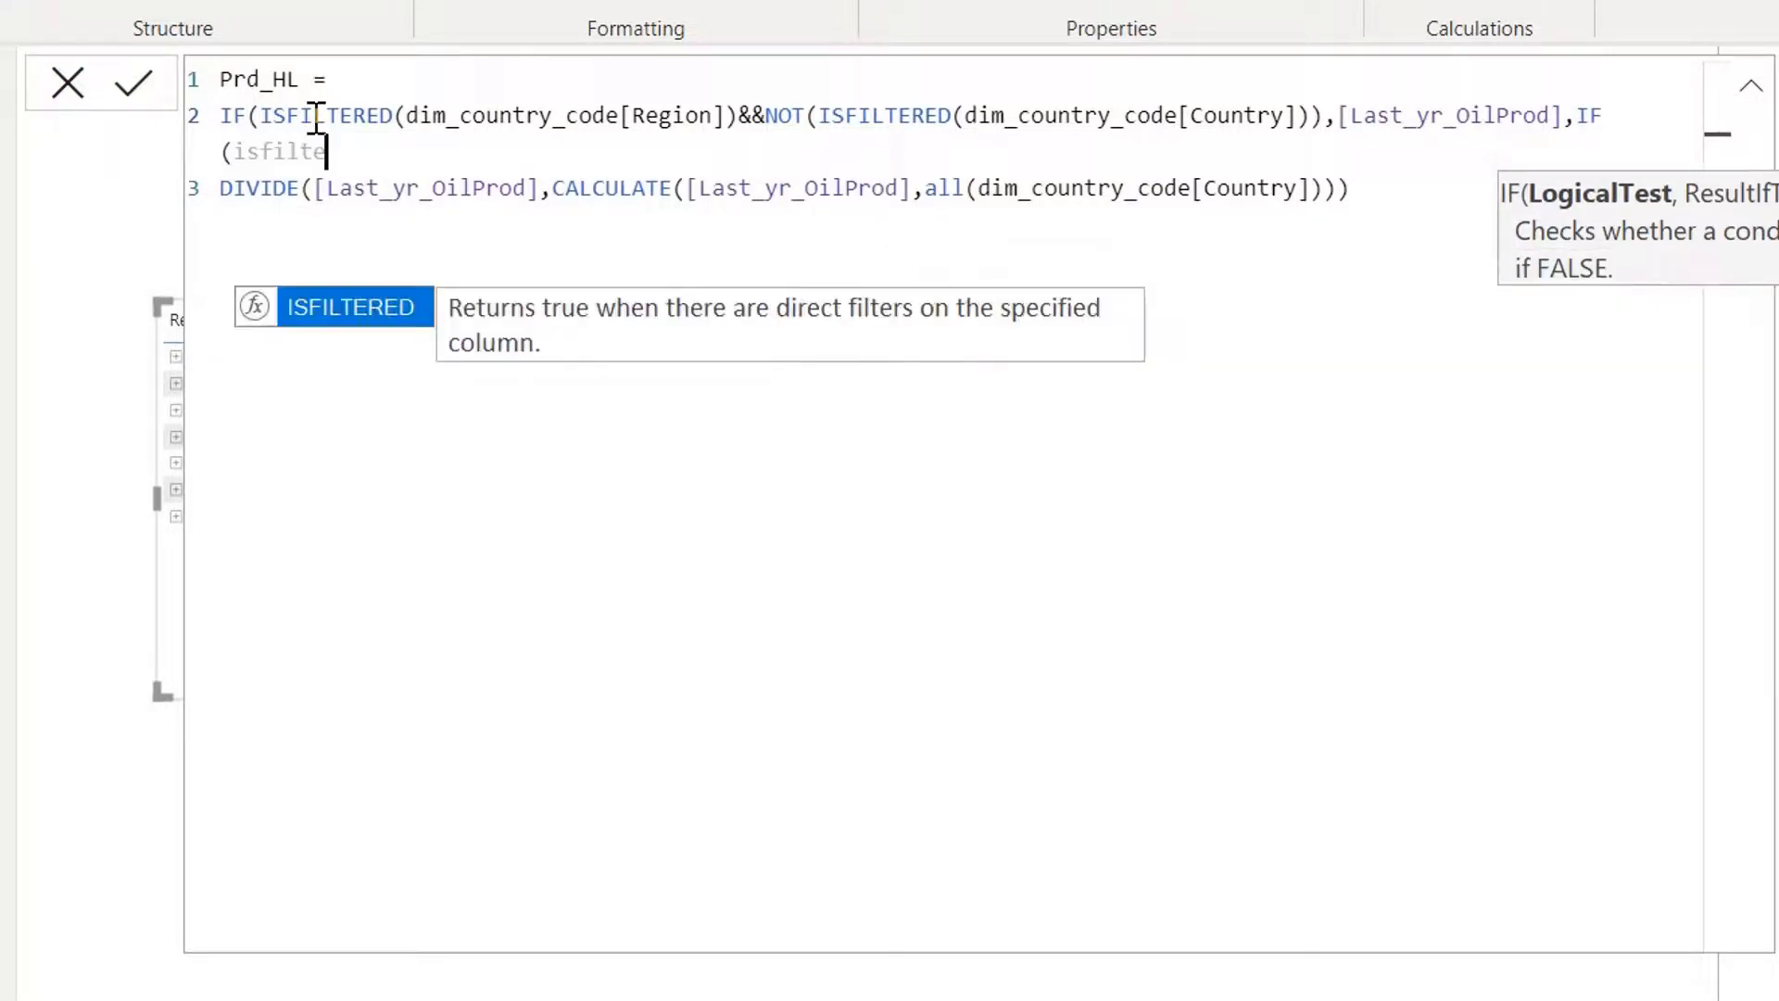
{"action": "key", "text": "Tab"}
{"action": "type", "text": "coun"}
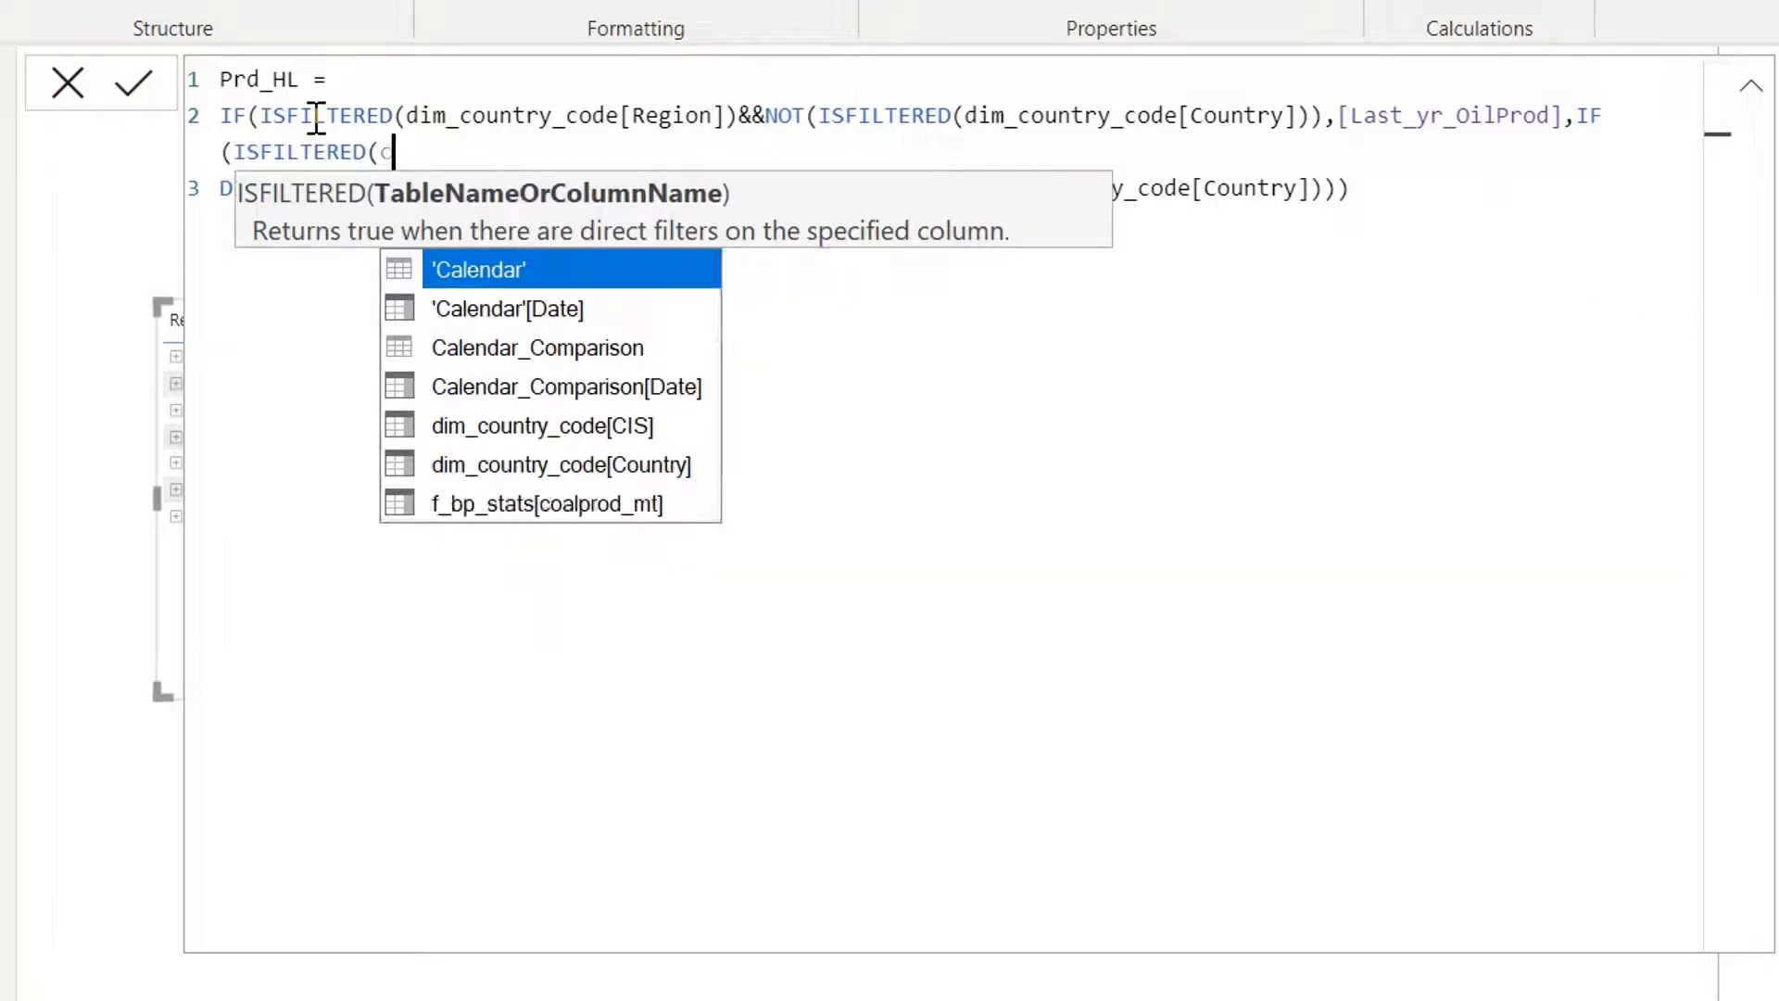
{"action": "key", "text": "Tab"}
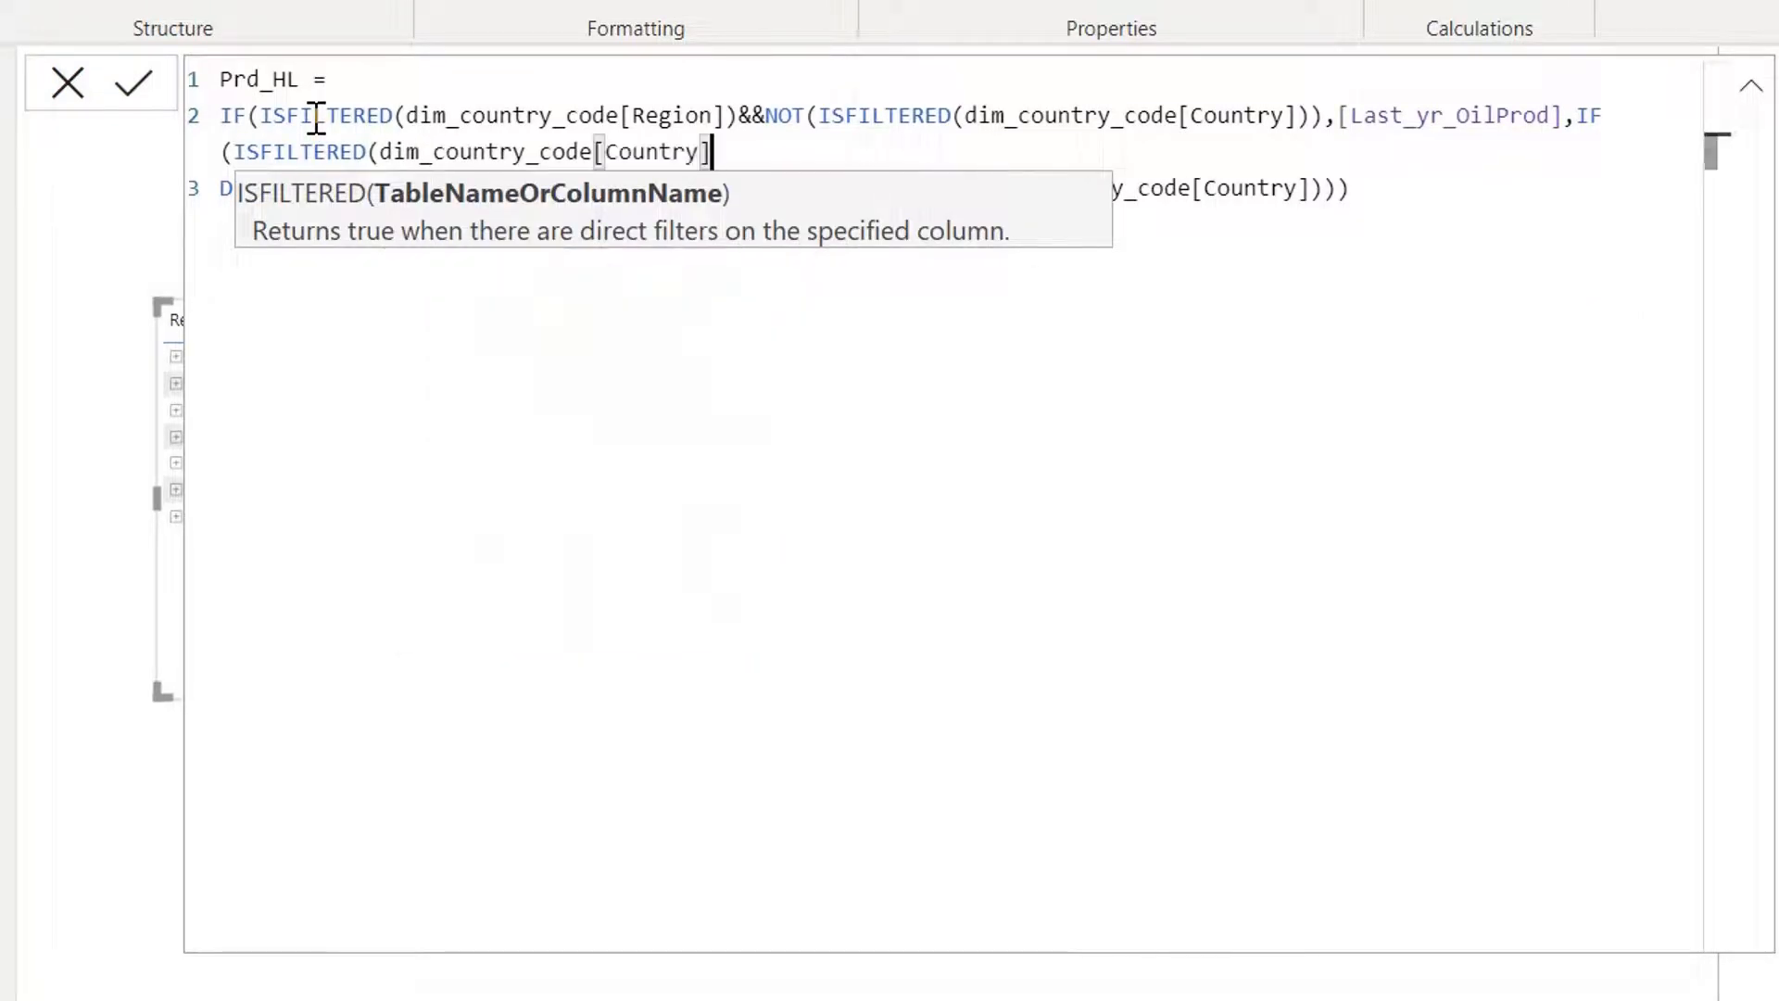
{"action": "type", "text": ")"}
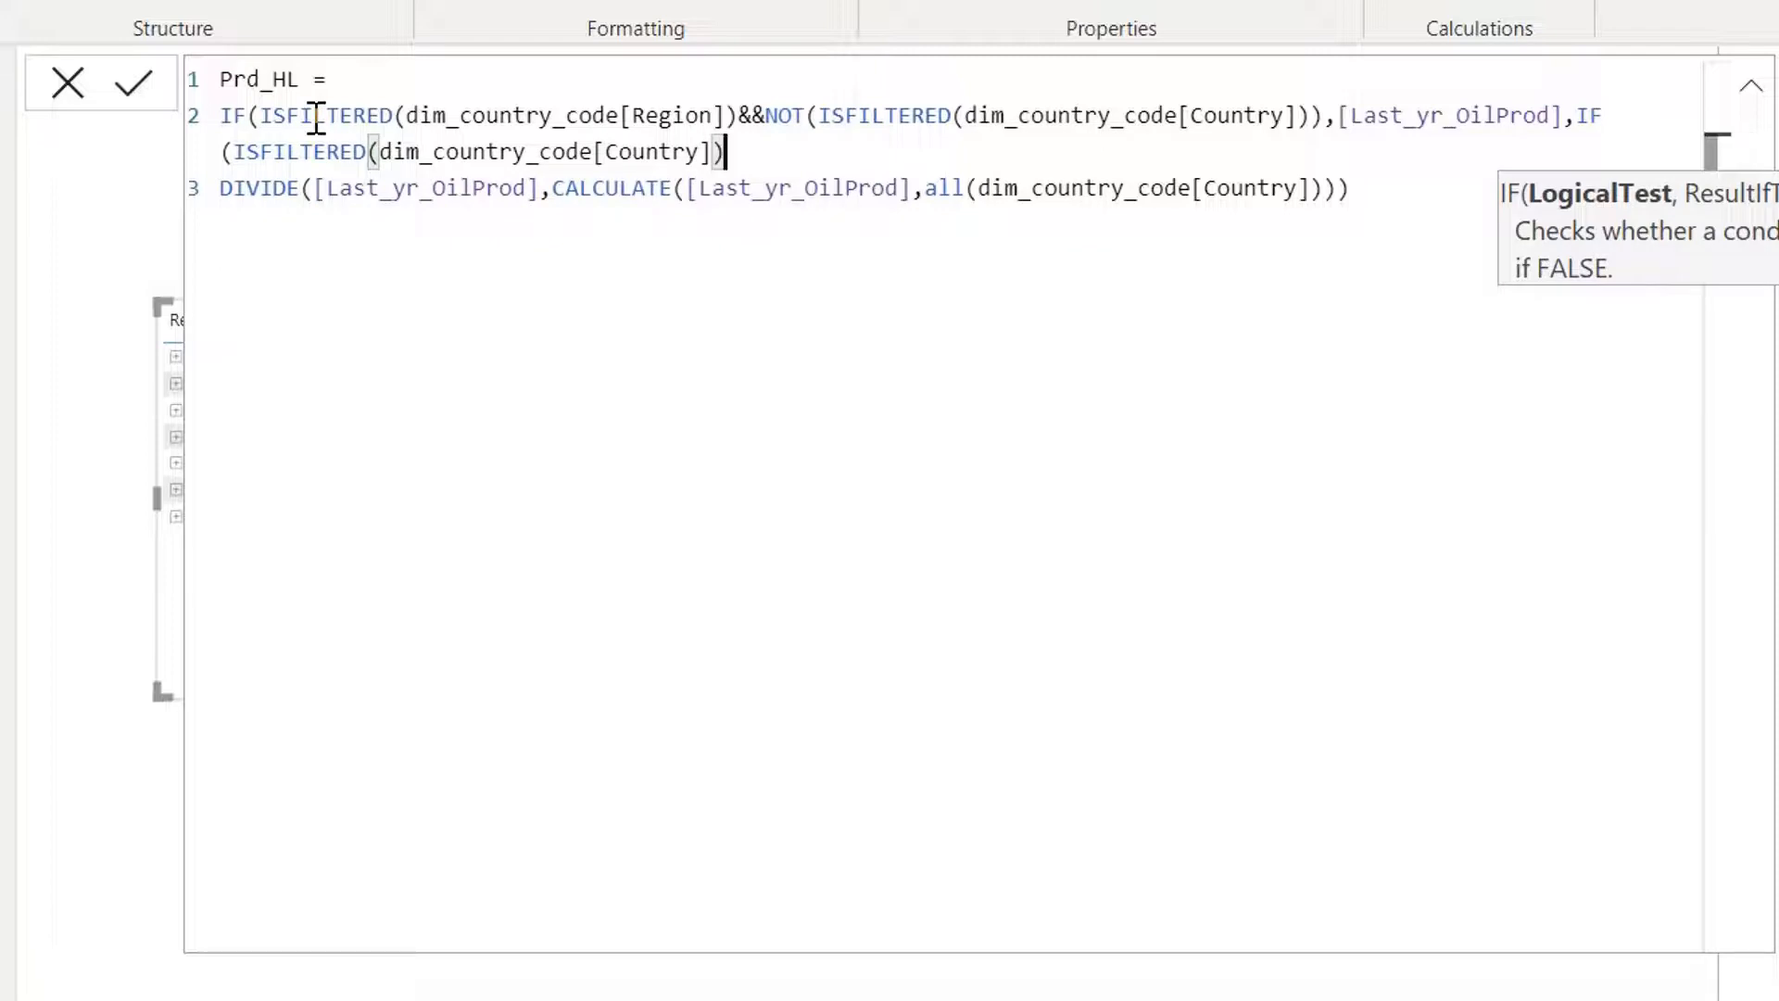
{"action": "type", "text": ","}
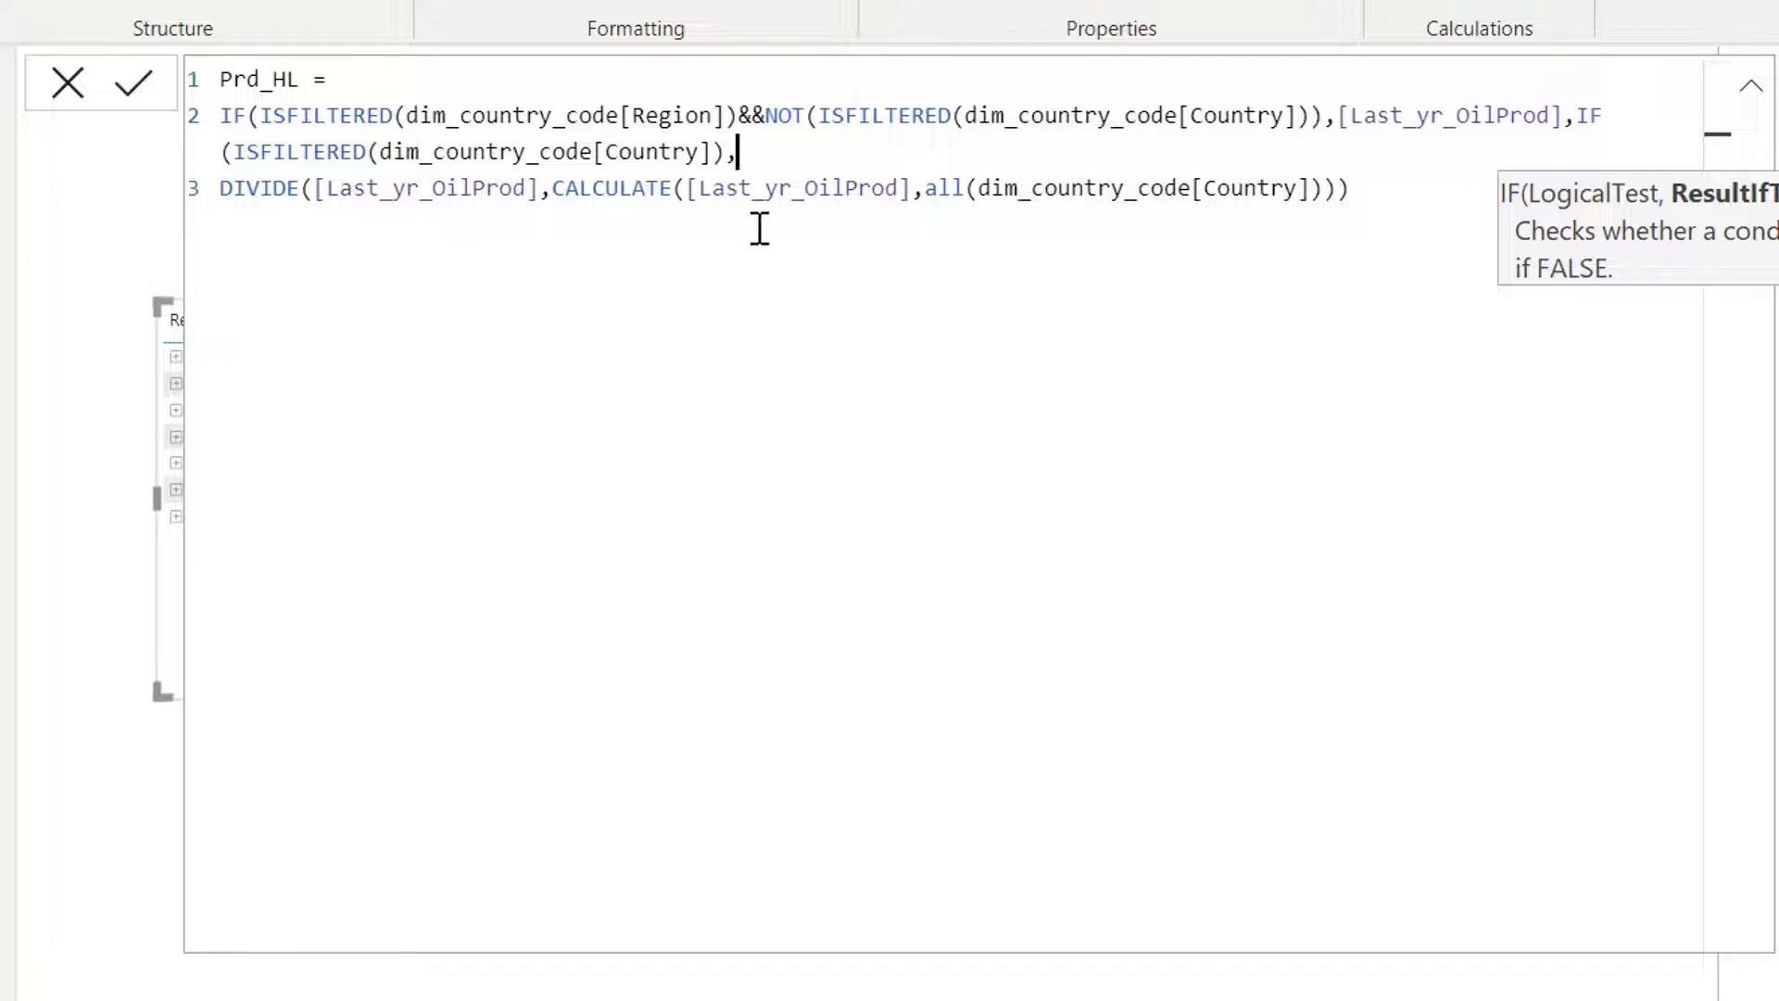
Step: Close both IF functions after the DIVIDE expression, apply the Prd_HL formula and collapse the expanded editor
{"action": "left_click", "coordinate": [1371, 194]}
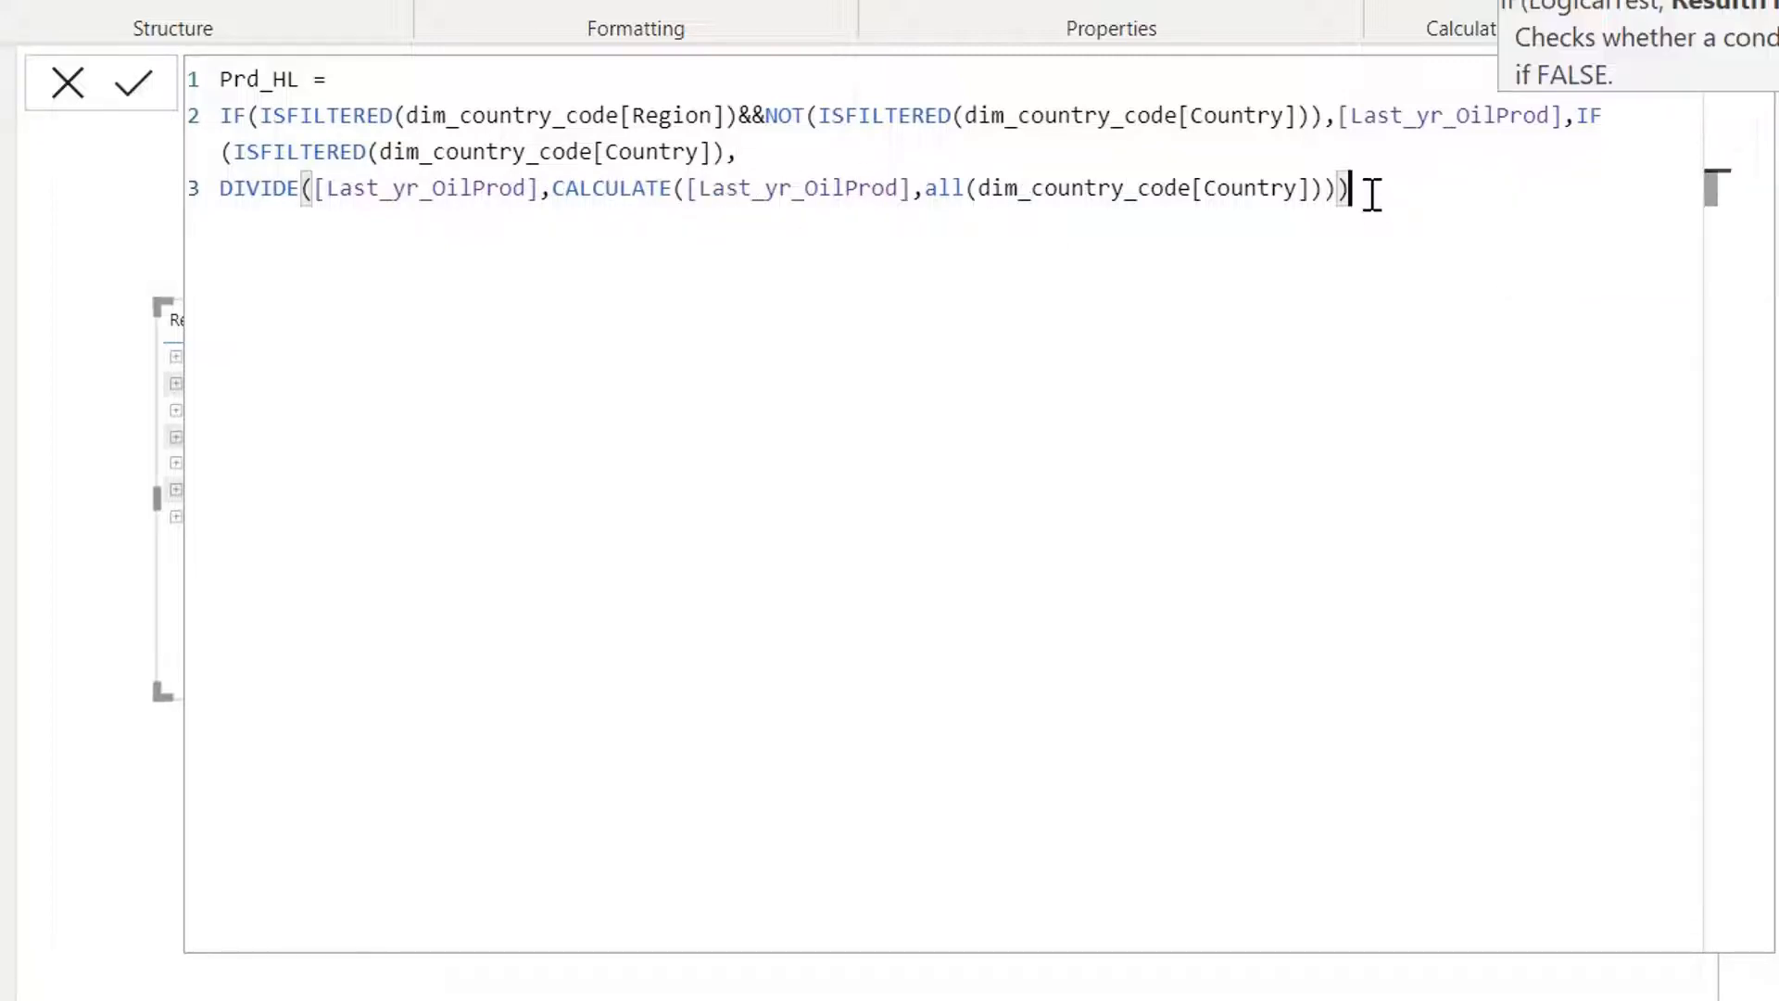
{"action": "type", "text": ")"}
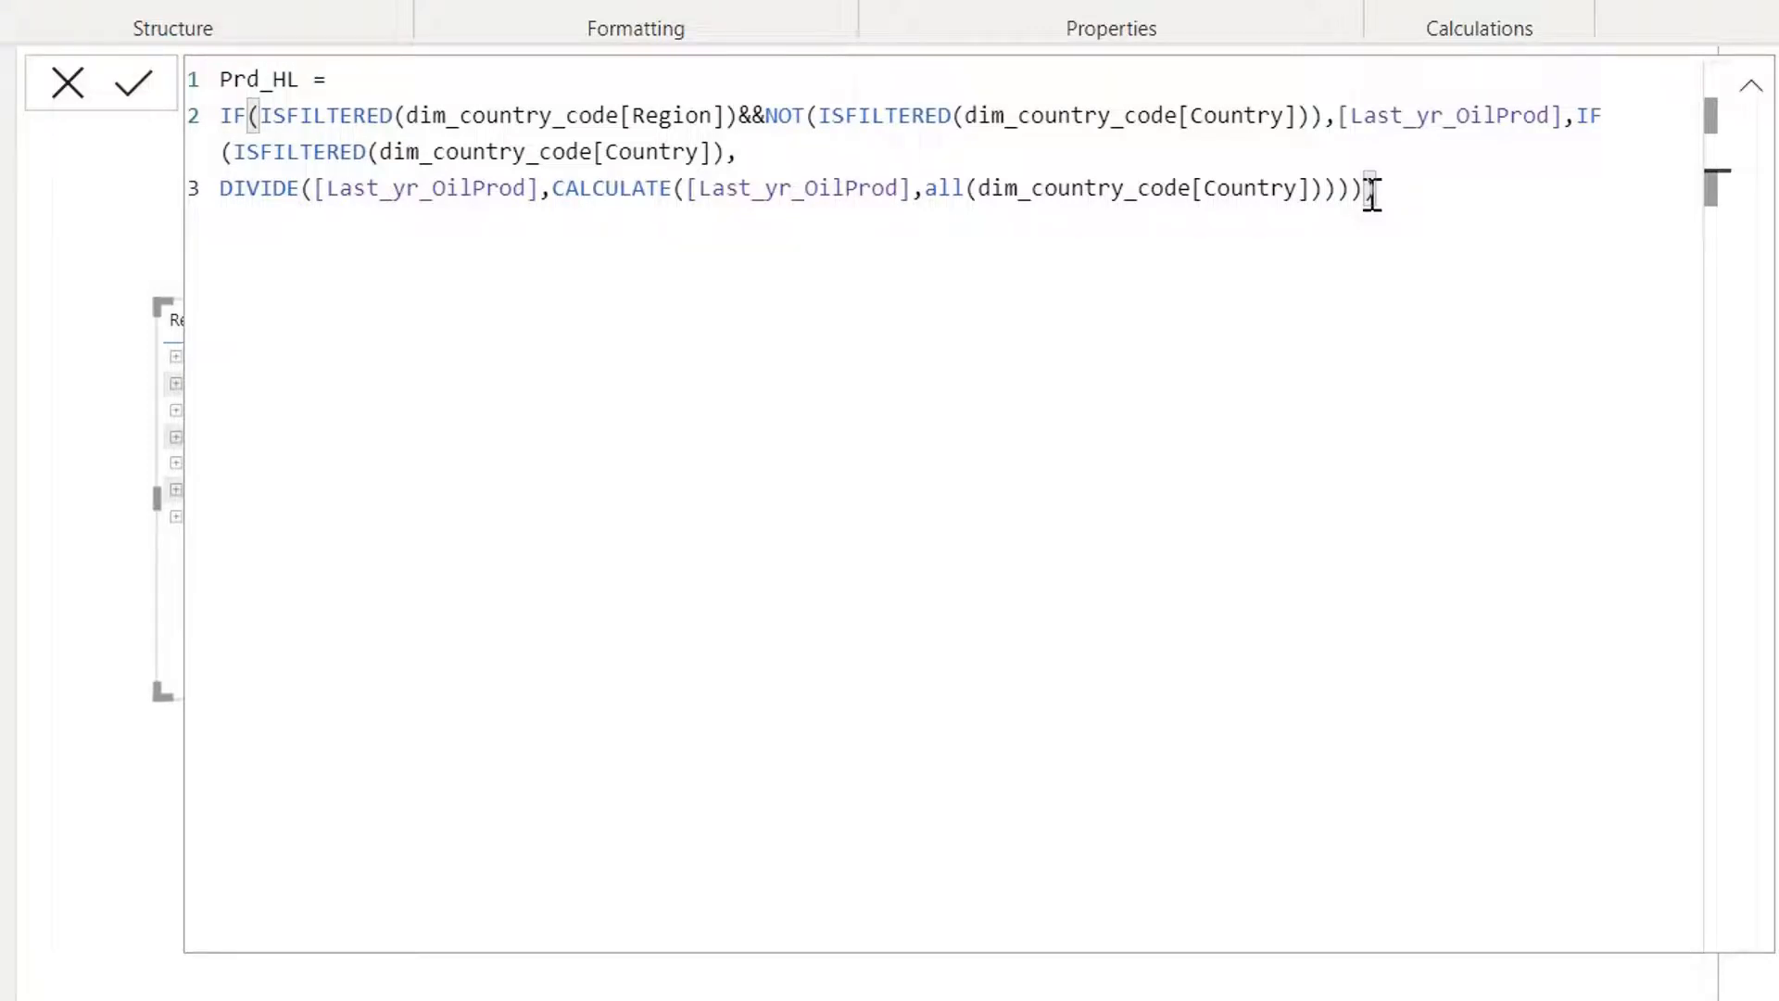
{"action": "left_click", "coordinate": [1755, 96]}
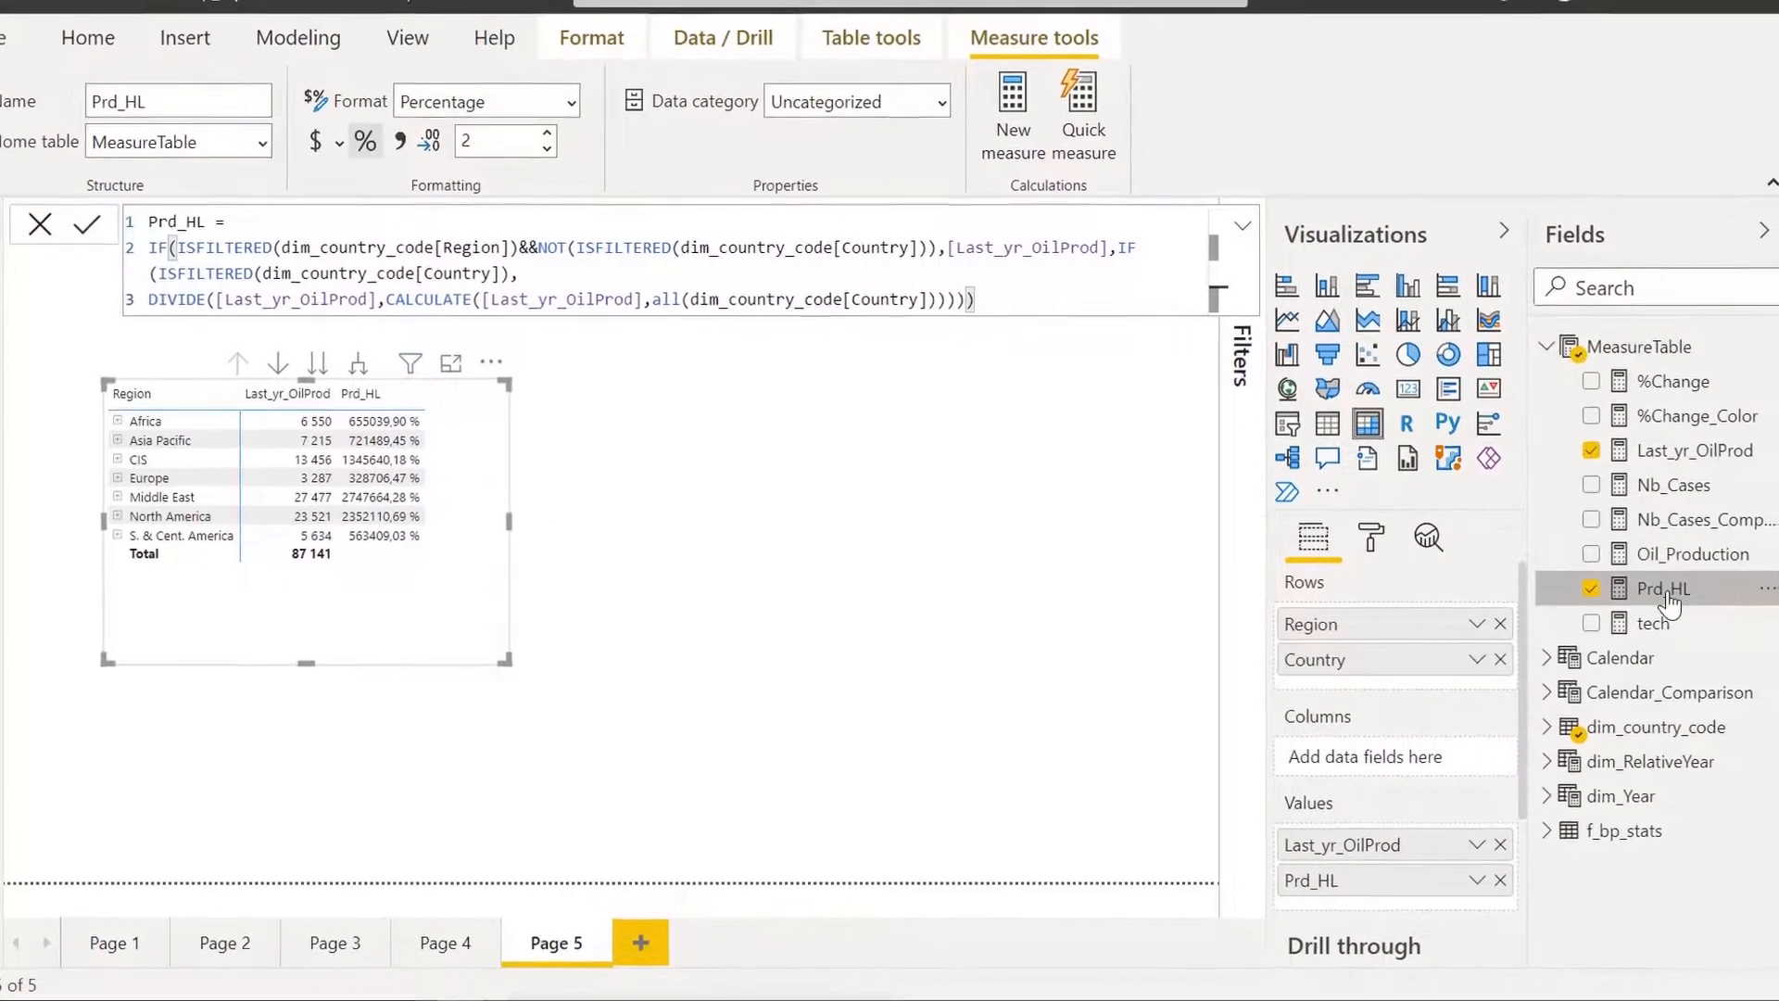
Step: Set the Prd_HL measure's format to Decimal number and expand Africa in the matrix to list its countries
{"action": "left_click", "coordinate": [570, 108]}
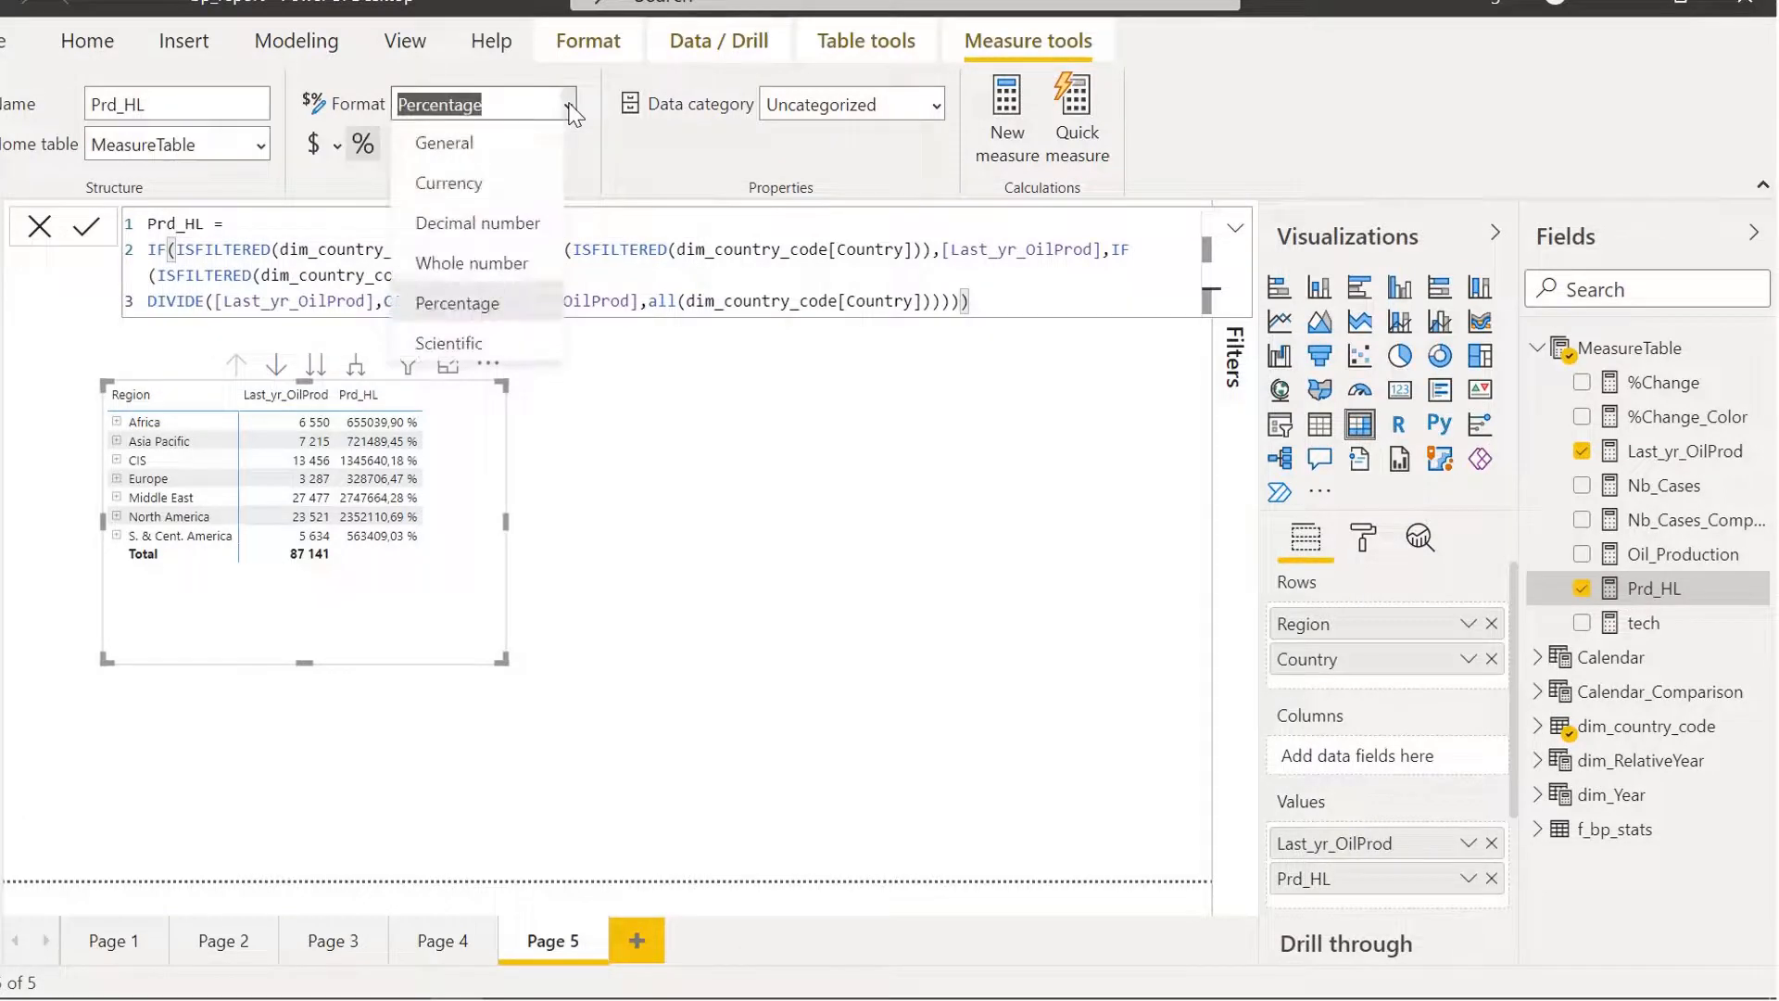
{"action": "left_click", "coordinate": [502, 232]}
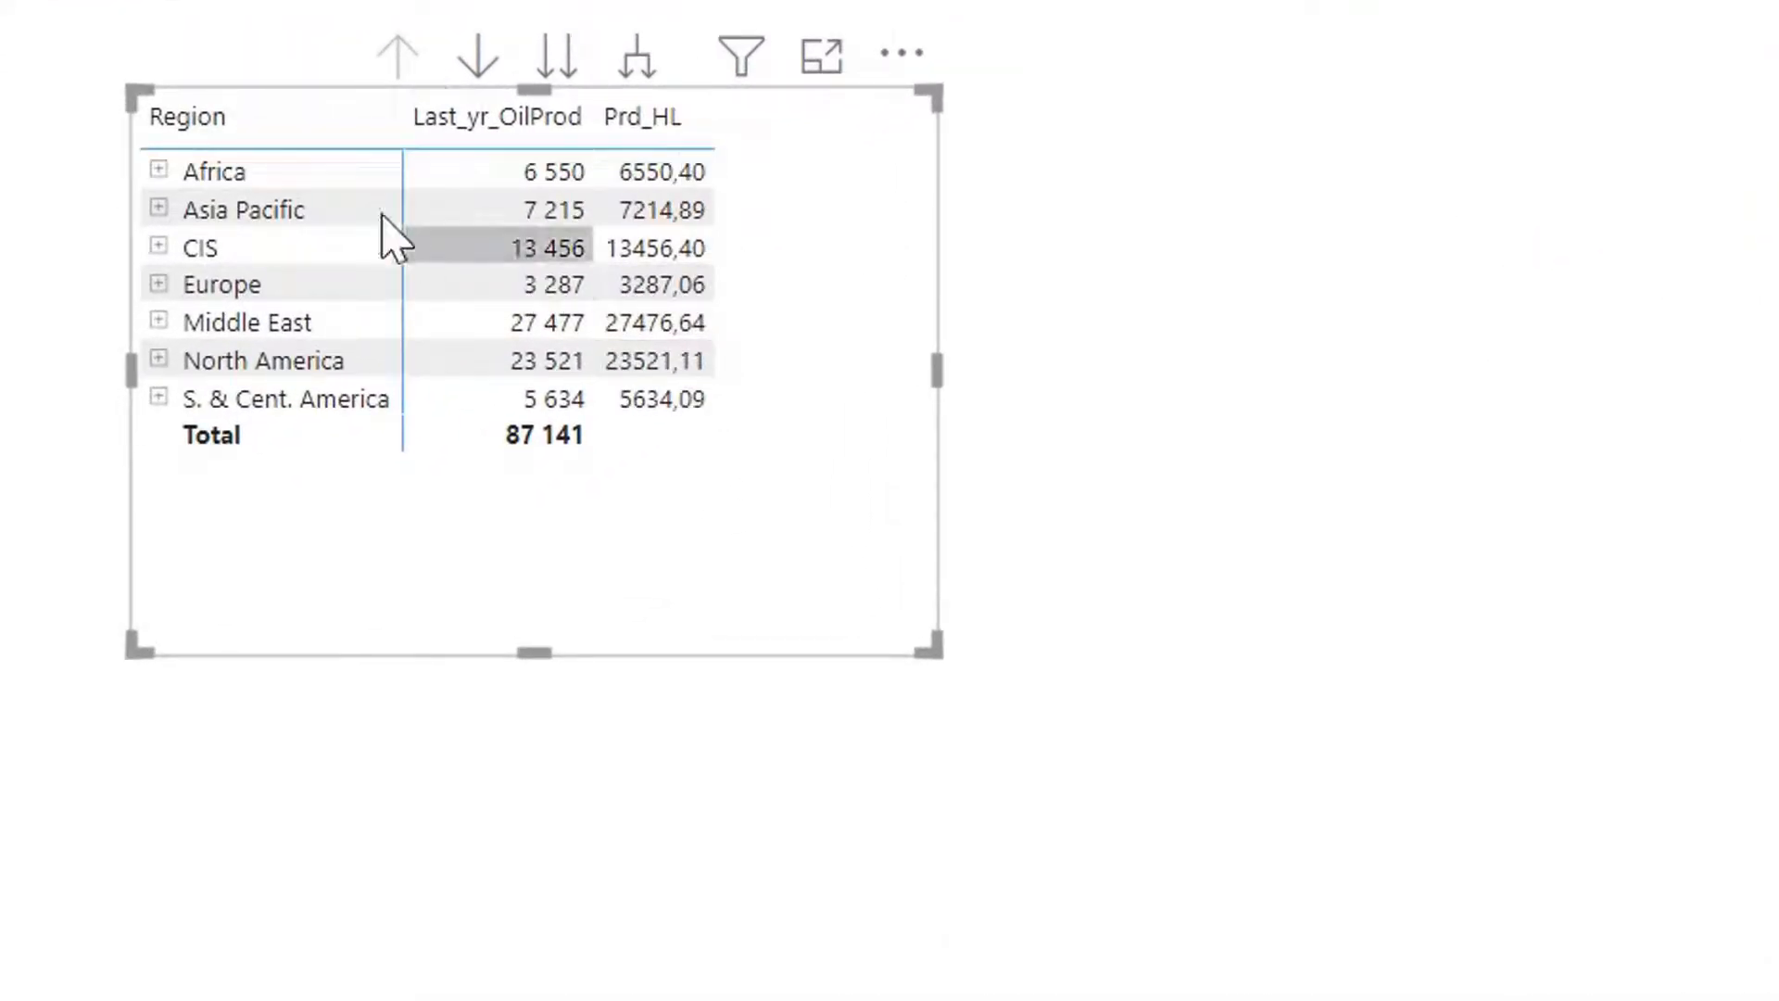
{"action": "left_click", "coordinate": [159, 172]}
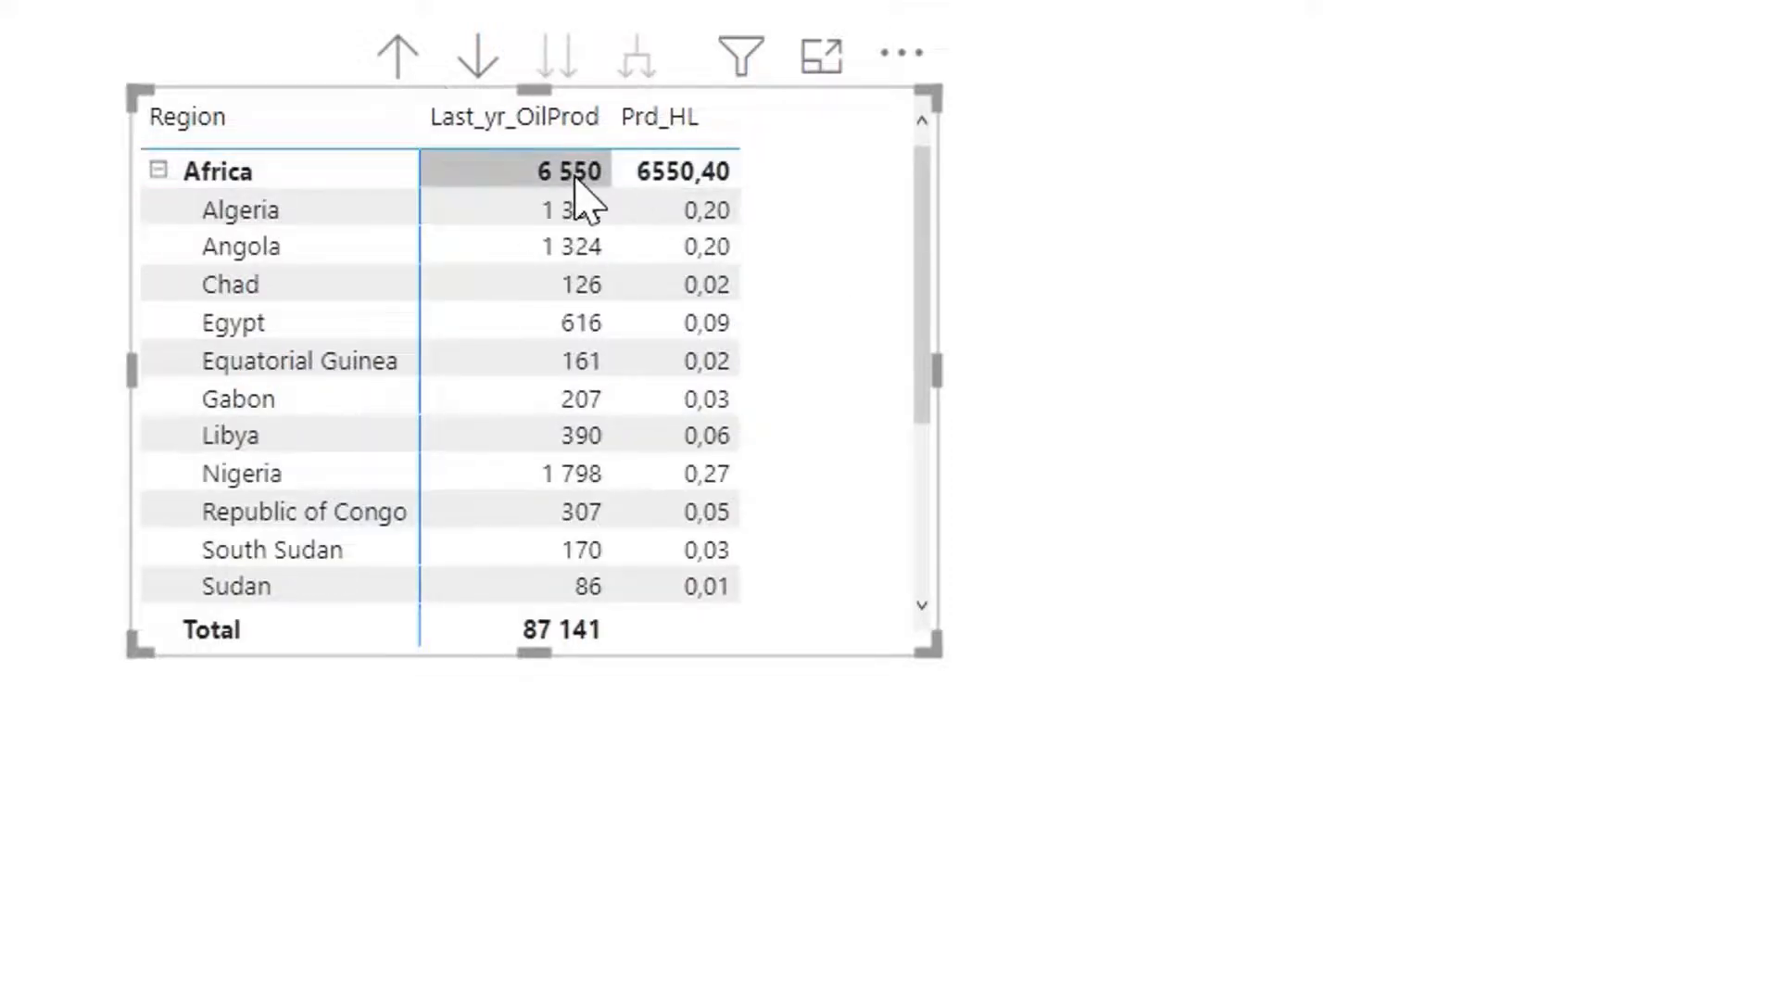
{"action": "left_click", "coordinate": [161, 172]}
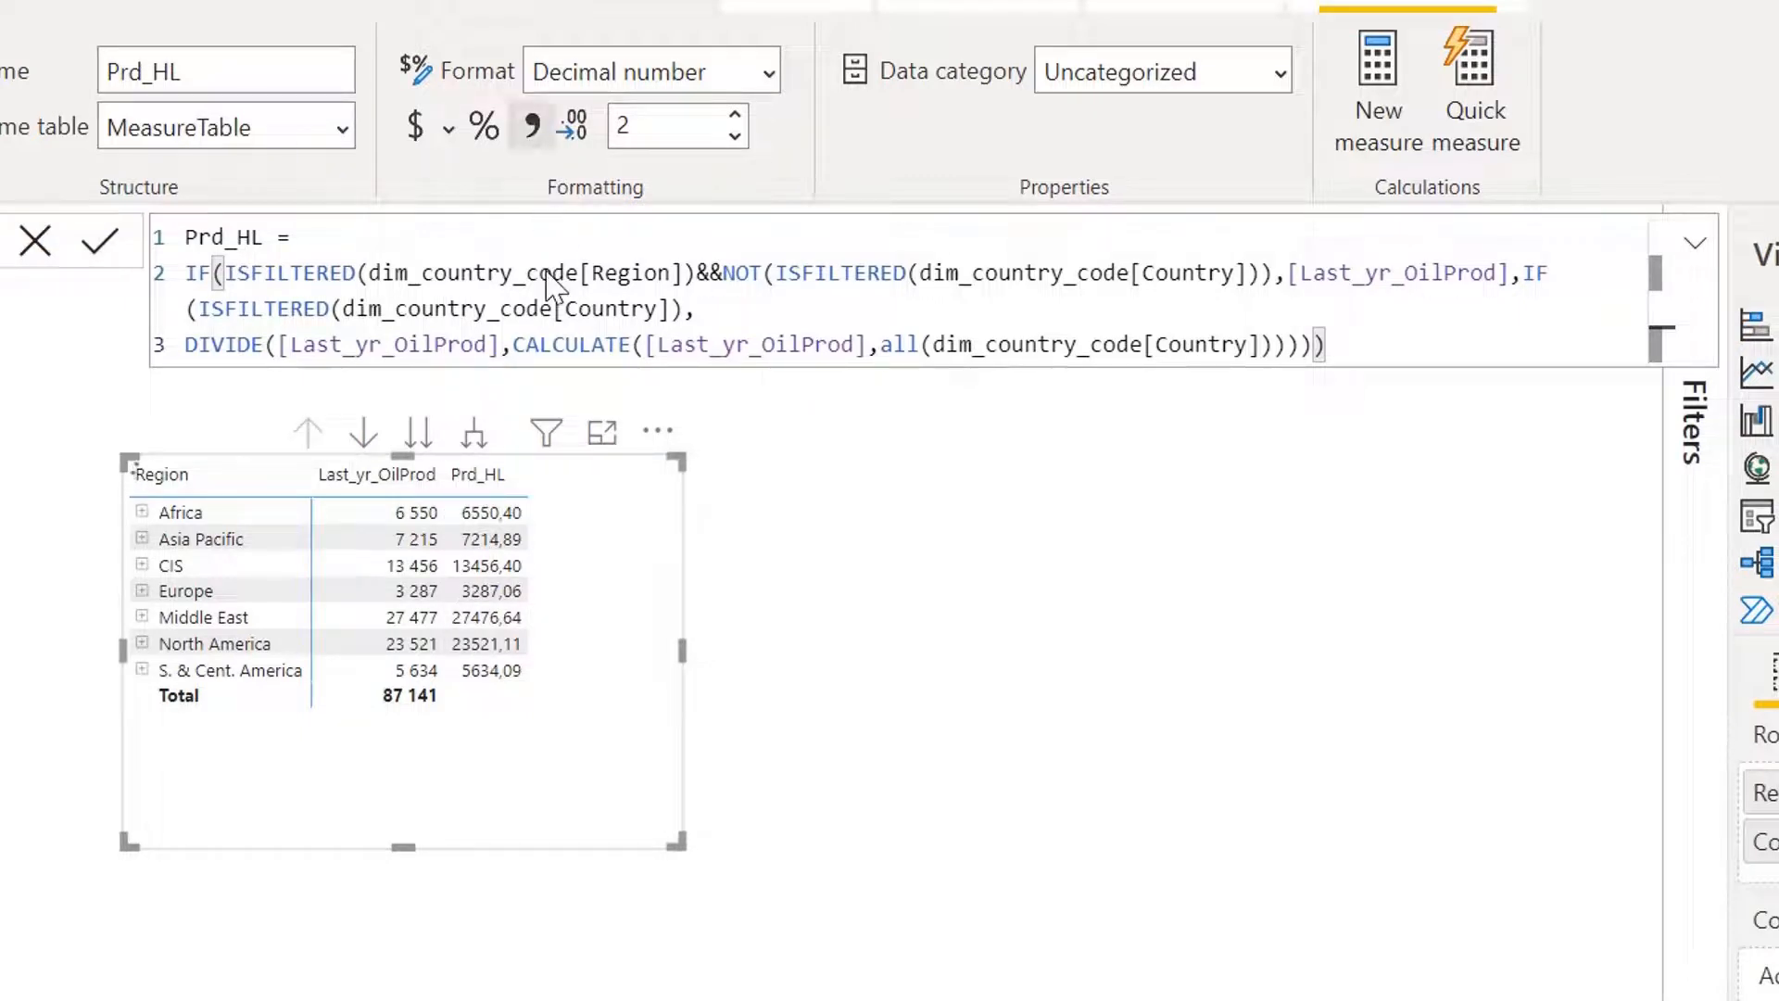
{"action": "left_click", "coordinate": [142, 513]}
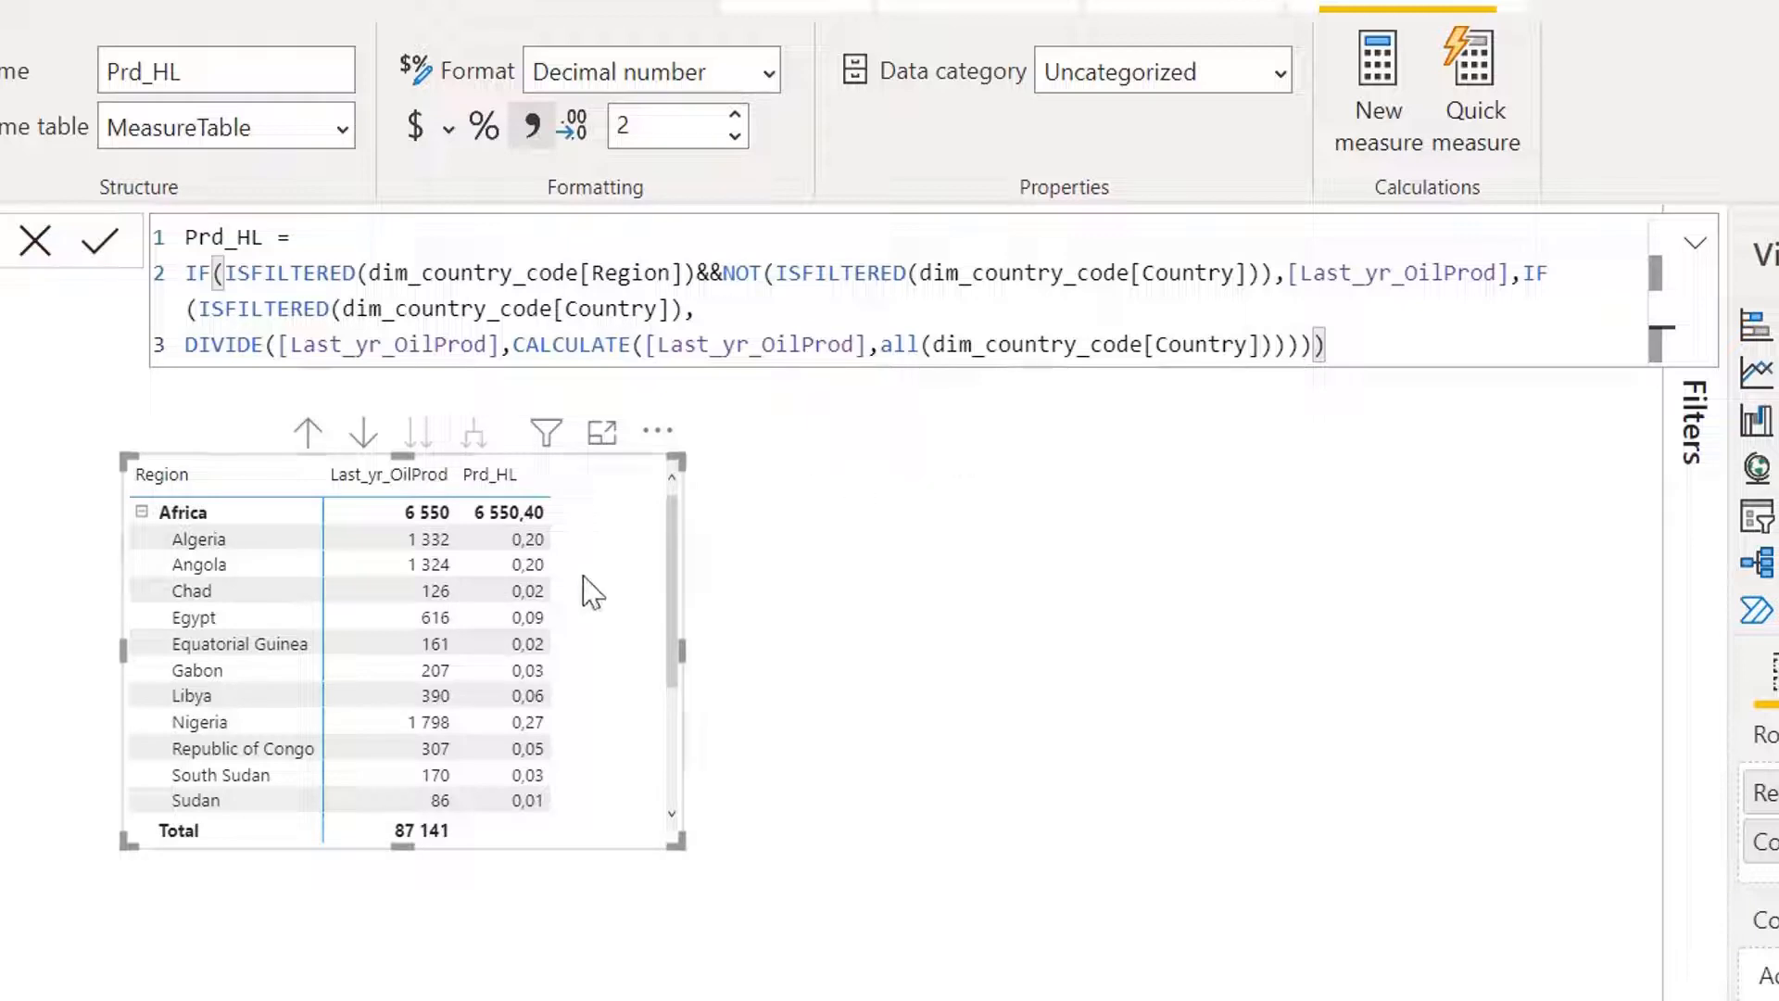
Step: Insert a new line before the DIVIDE expression and open a FORMAT function on it
{"action": "left_click", "coordinate": [783, 306]}
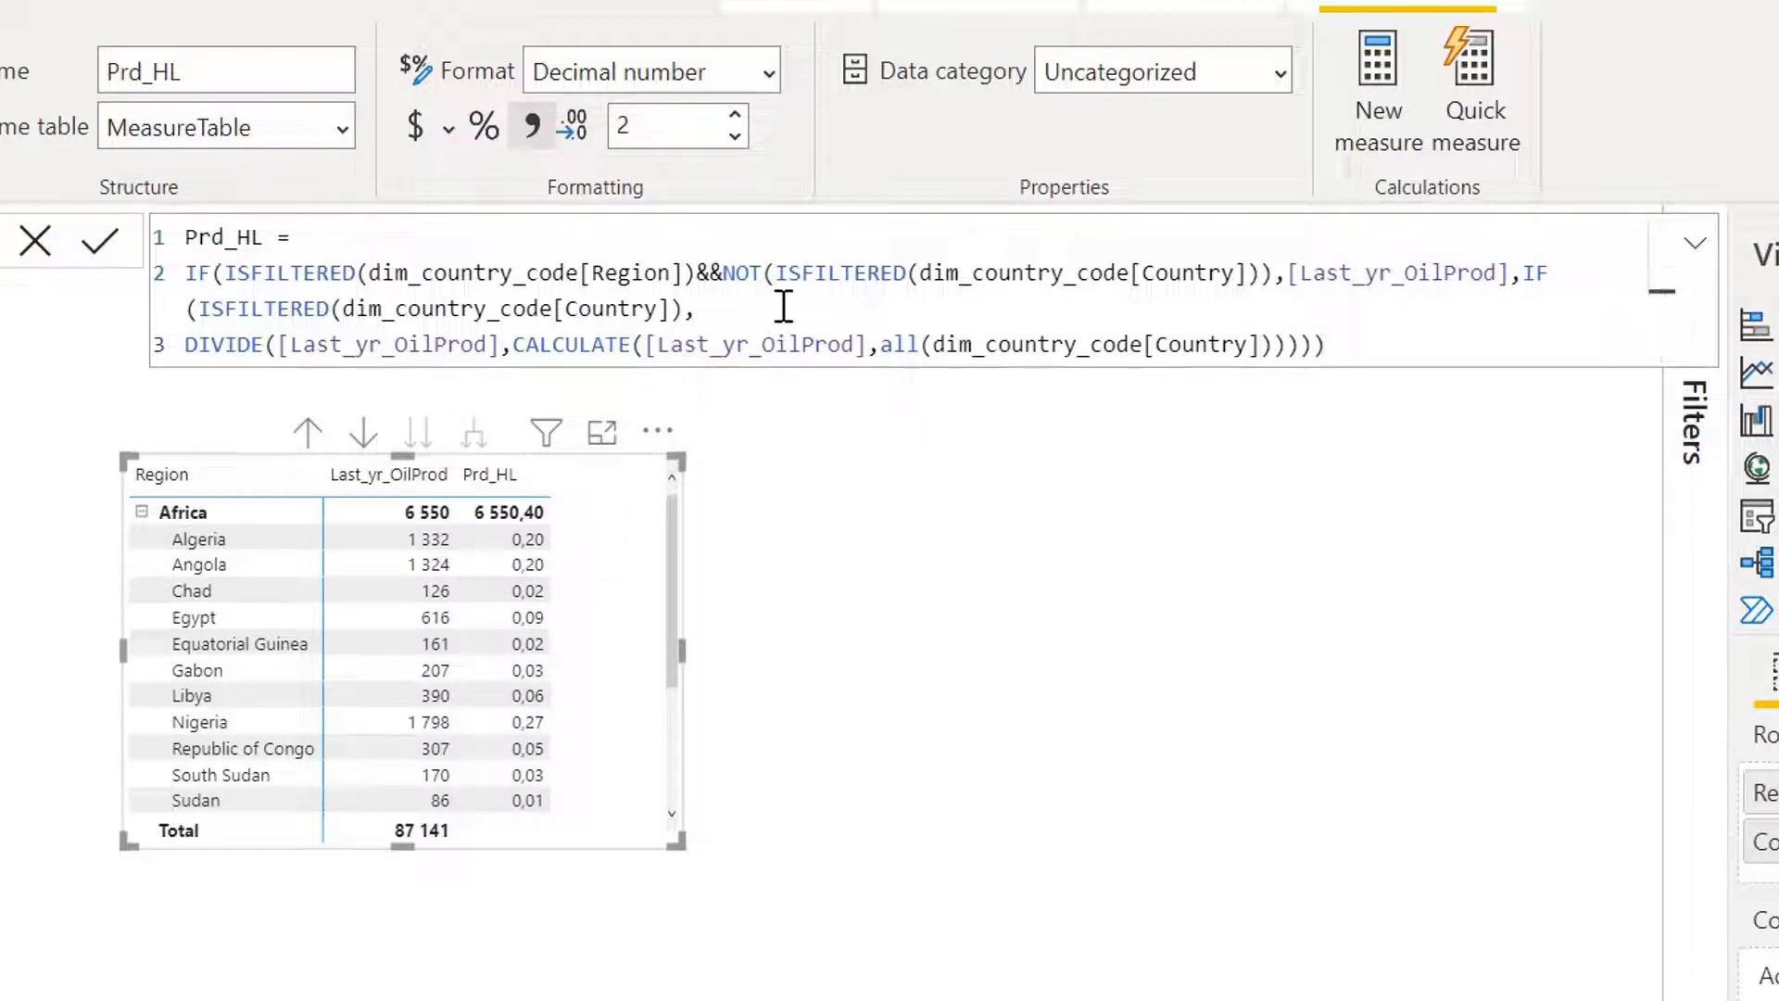
{"action": "key", "text": "shift+Return"}
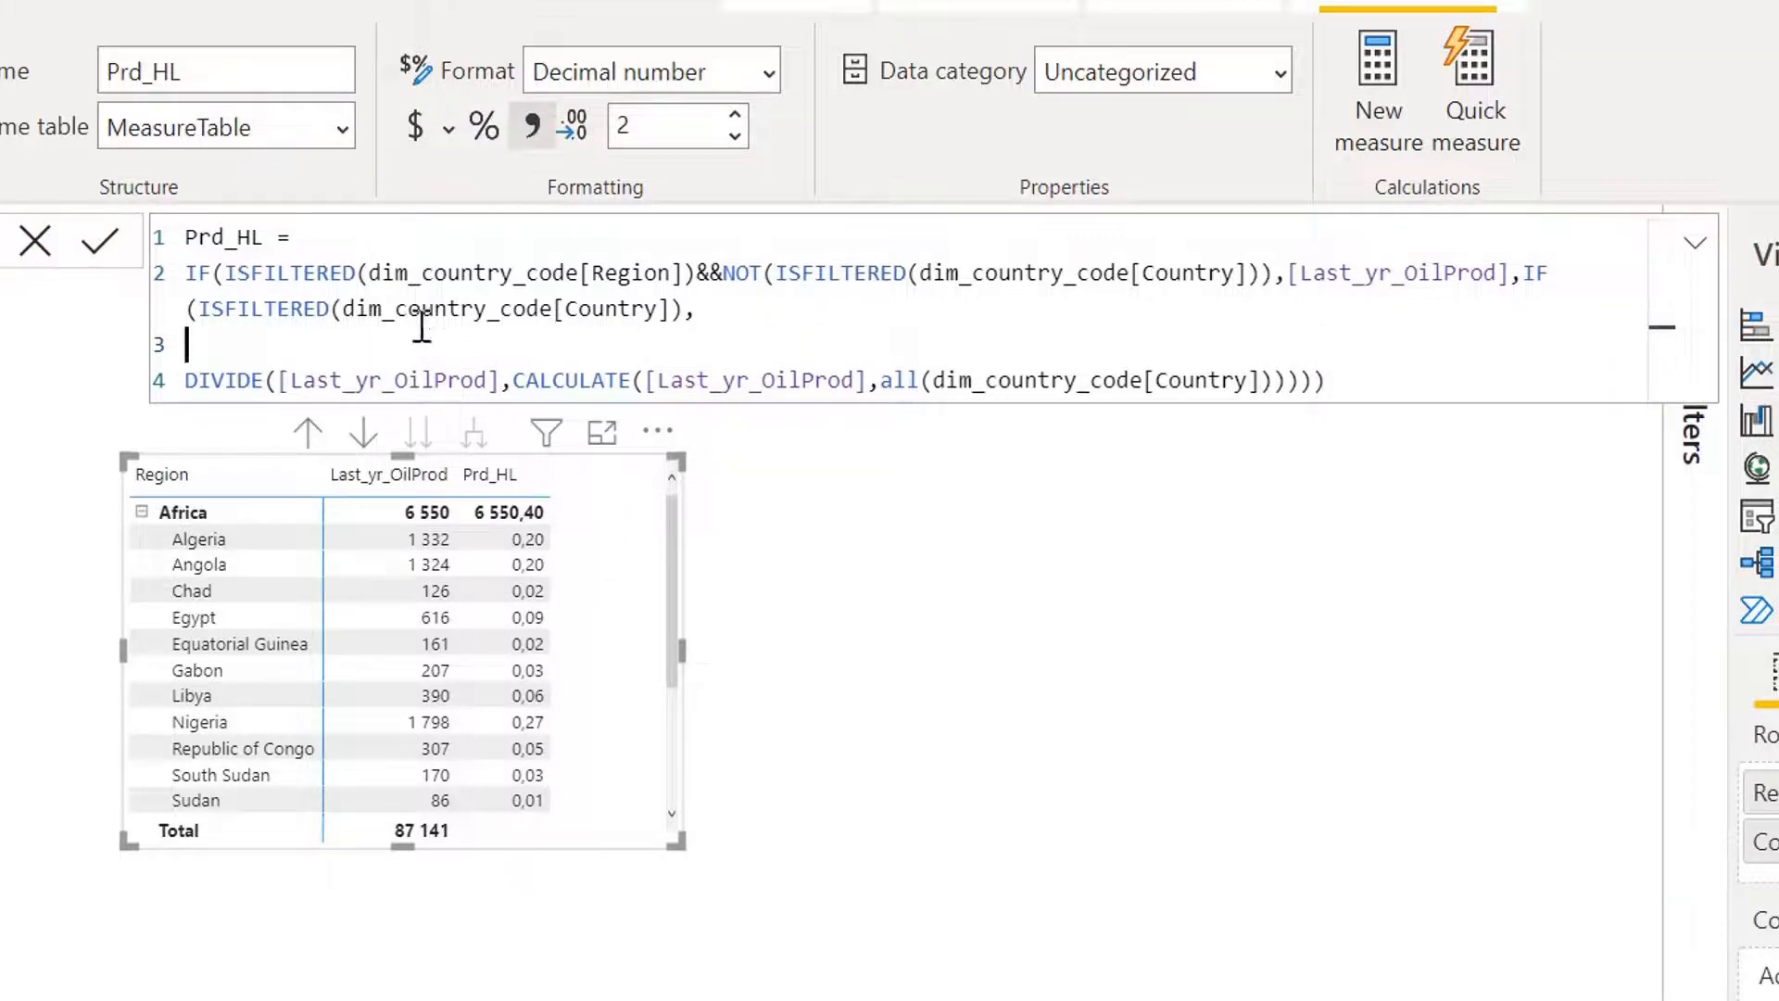
{"action": "type", "text": "forma"}
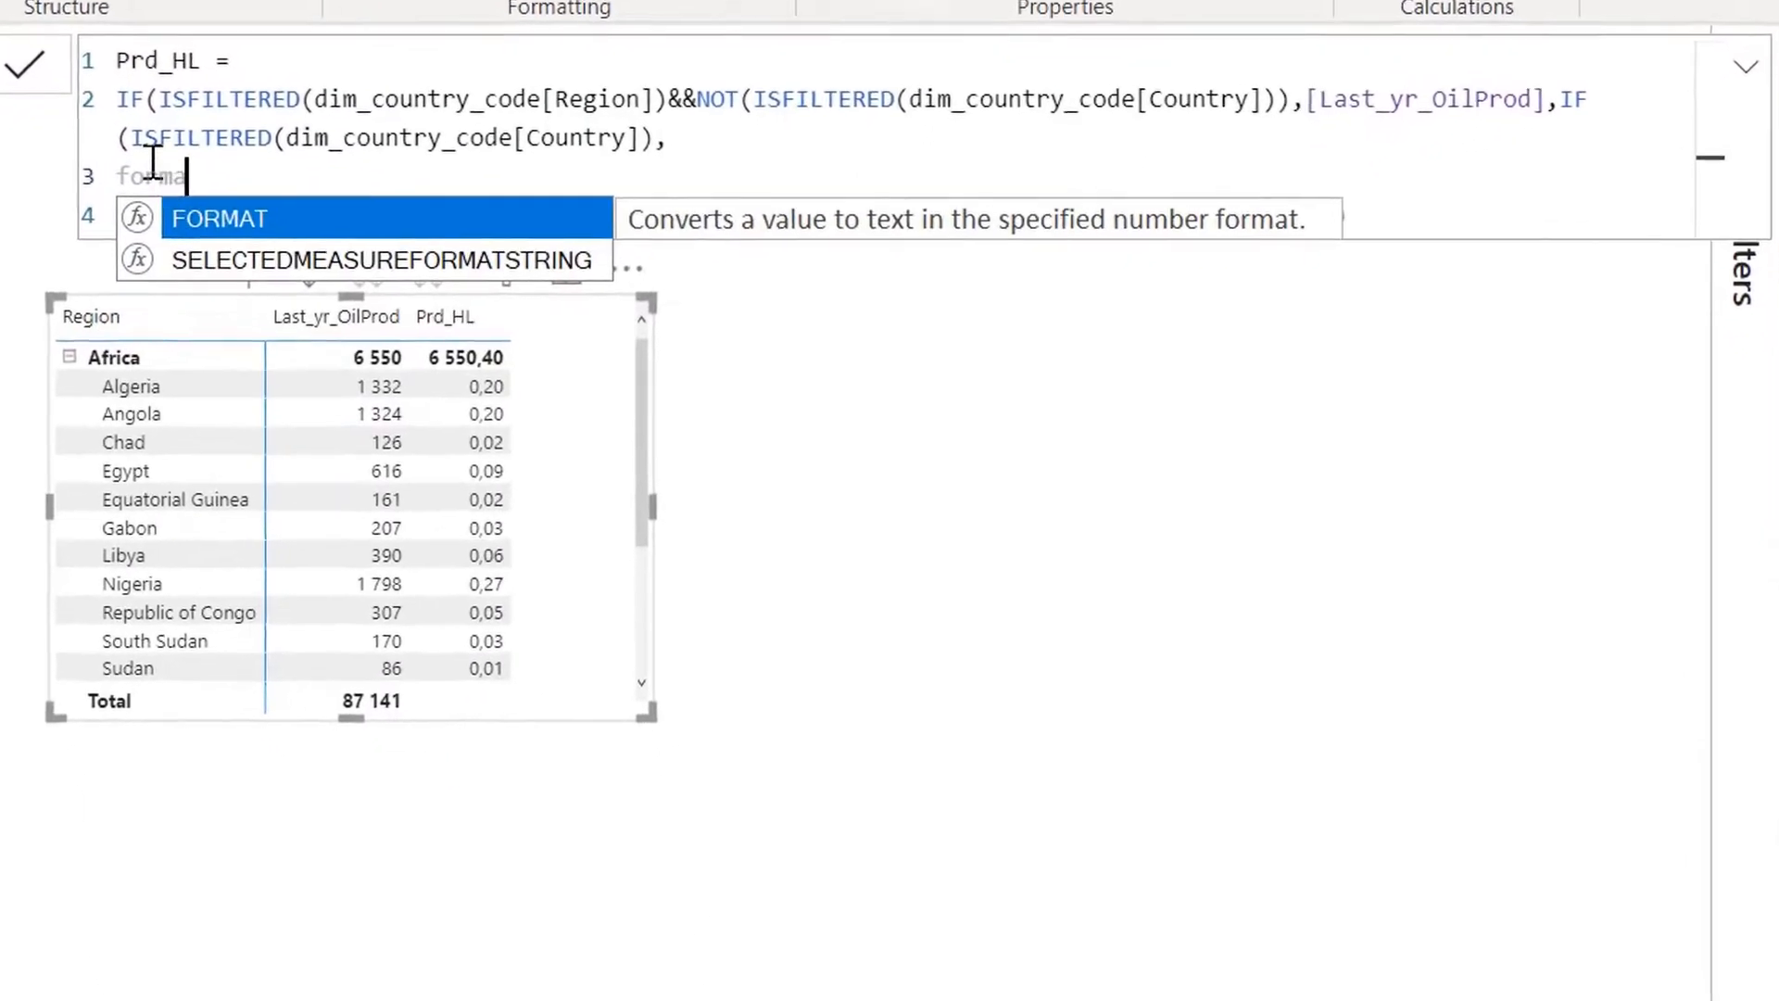
{"action": "key", "text": "Tab"}
{"action": "type", "text": "("}
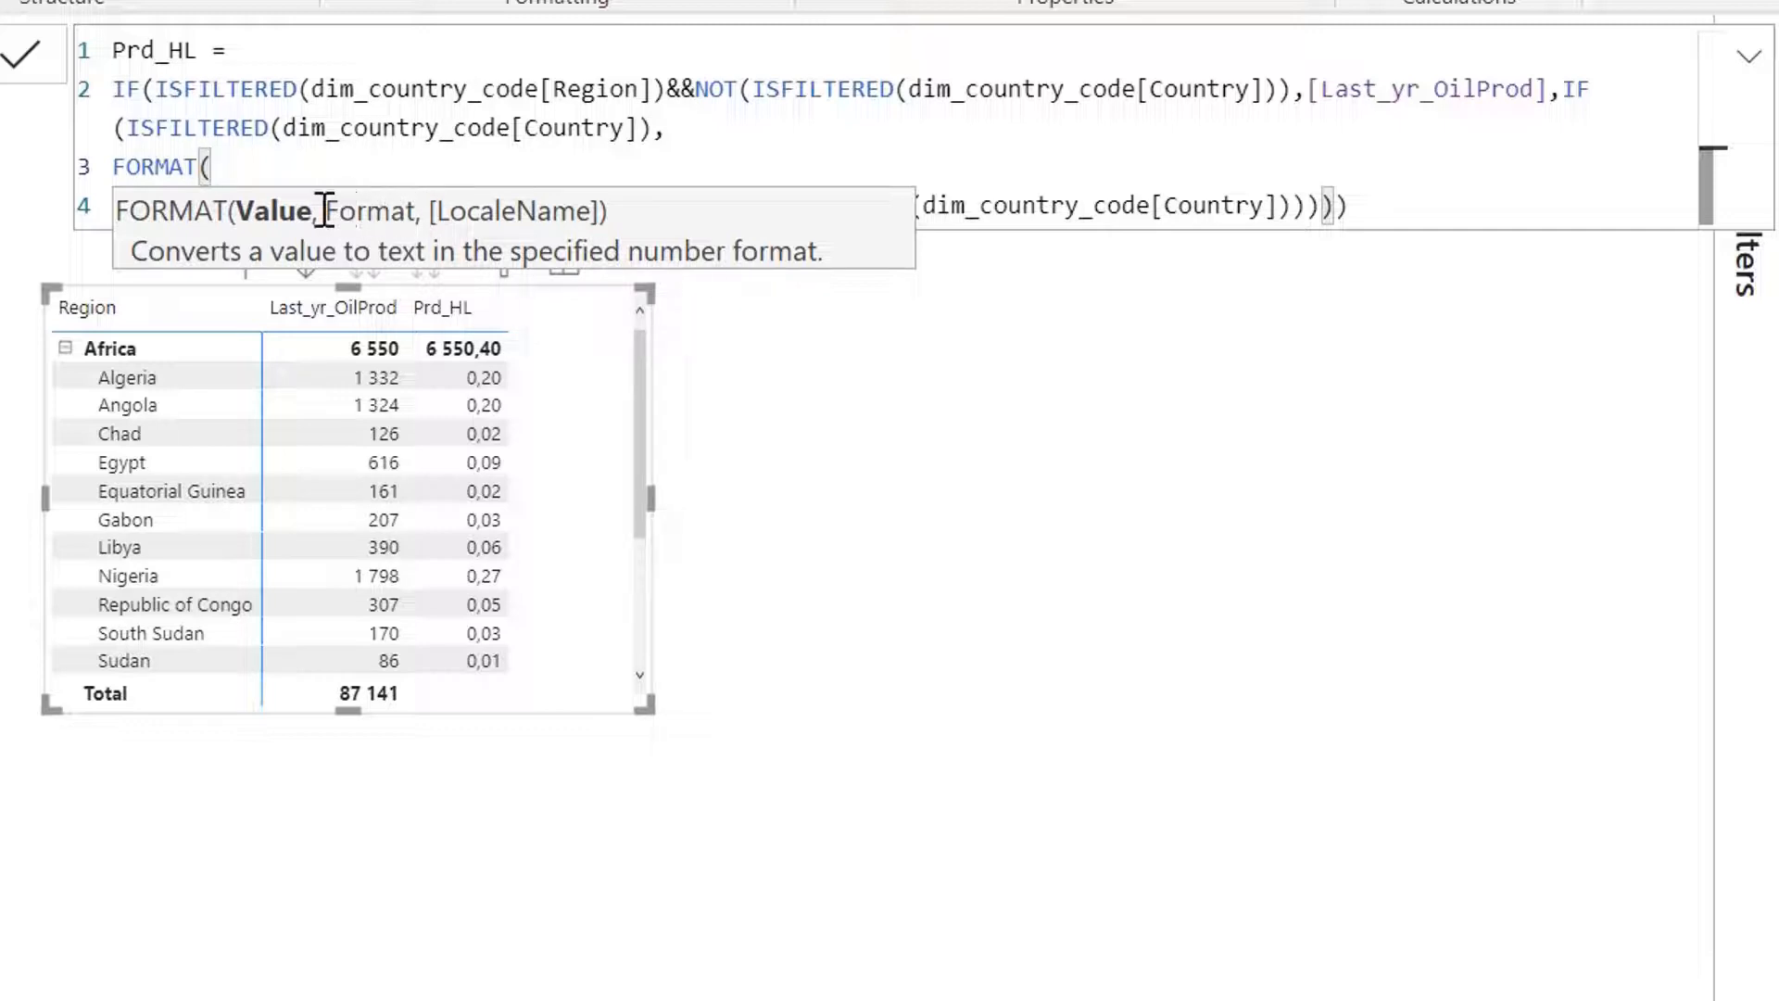
Step: Add "Percent" as the FORMAT function's format argument after the DIVIDE expression, close all functions and apply the formula
{"action": "left_click", "coordinate": [1322, 205]}
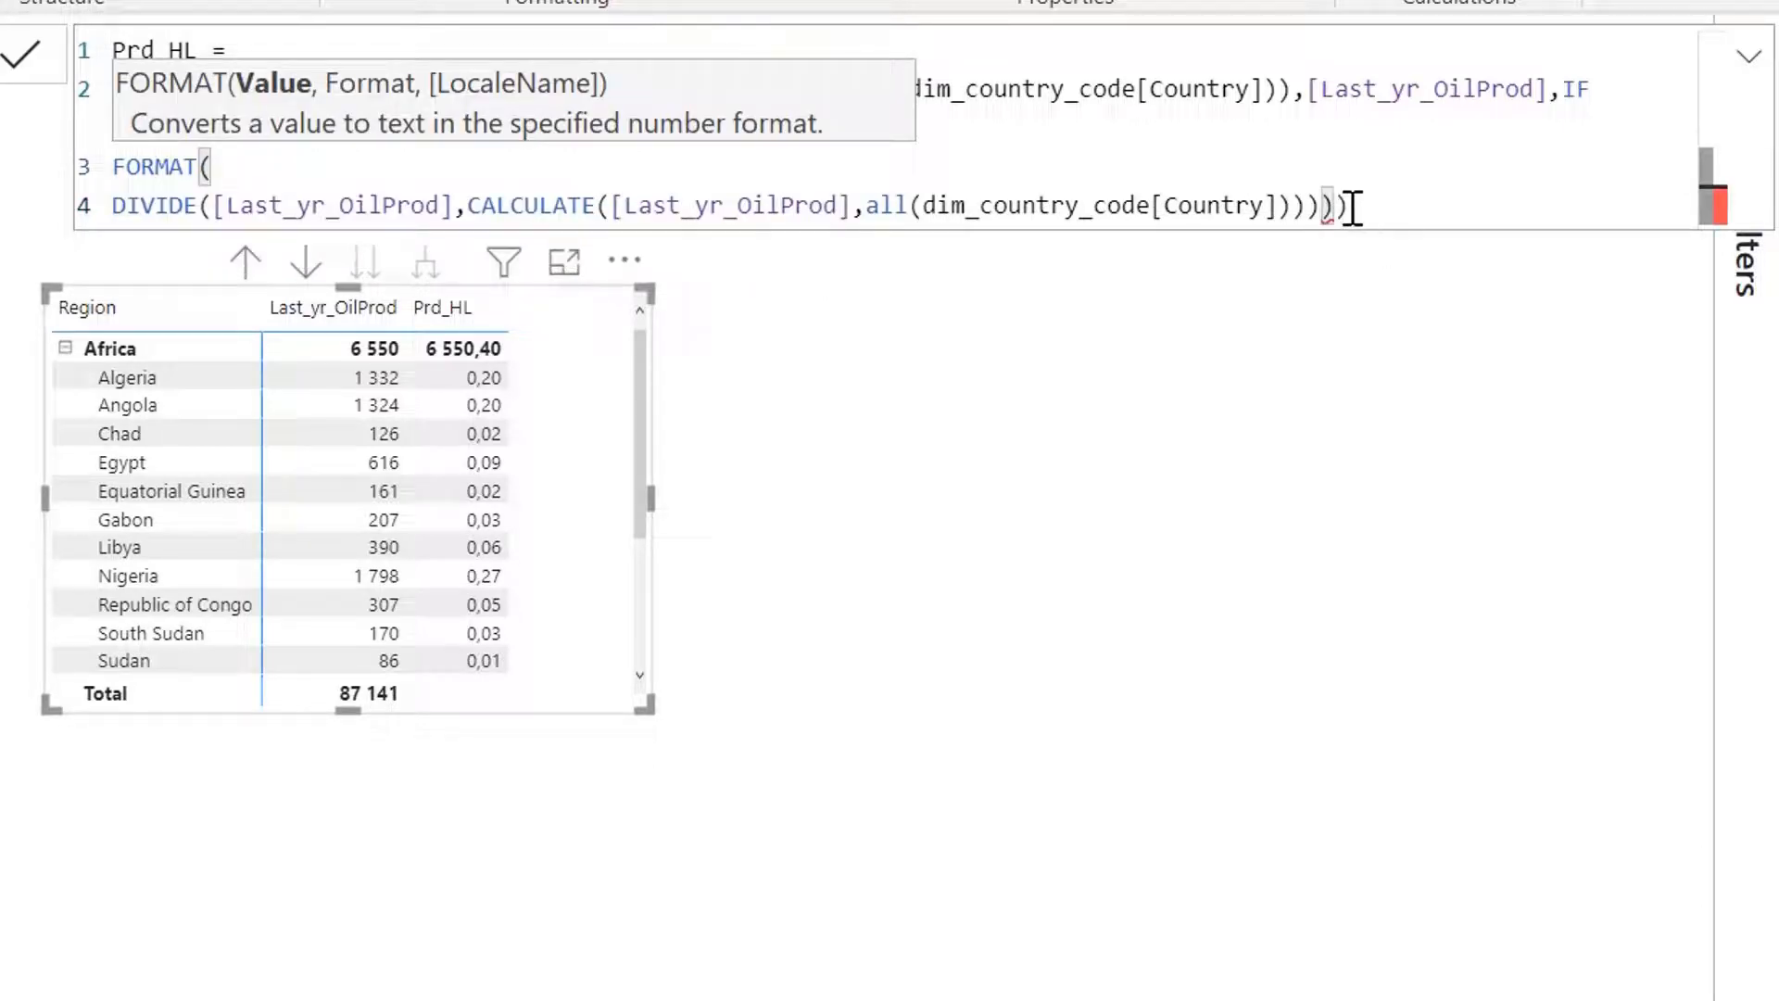
{"action": "type", "text": ","}
{"action": "type", "text": "\"Perce"}
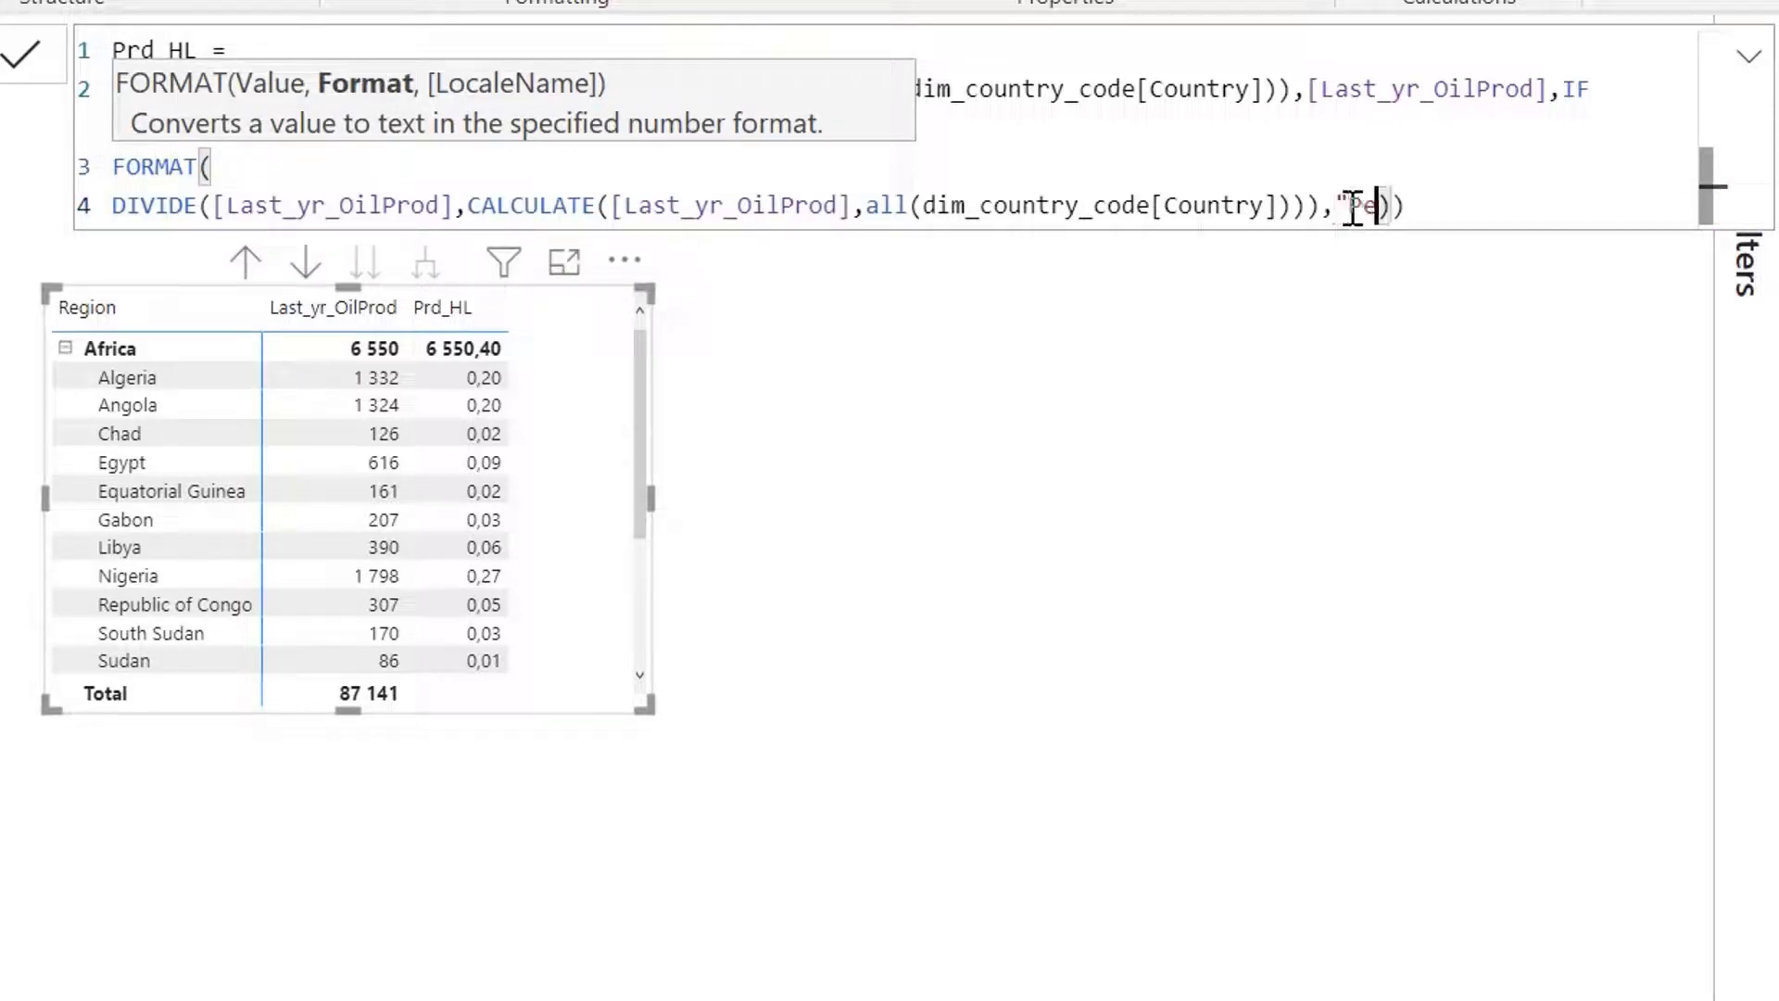
{"action": "type", "text": "nt\""}
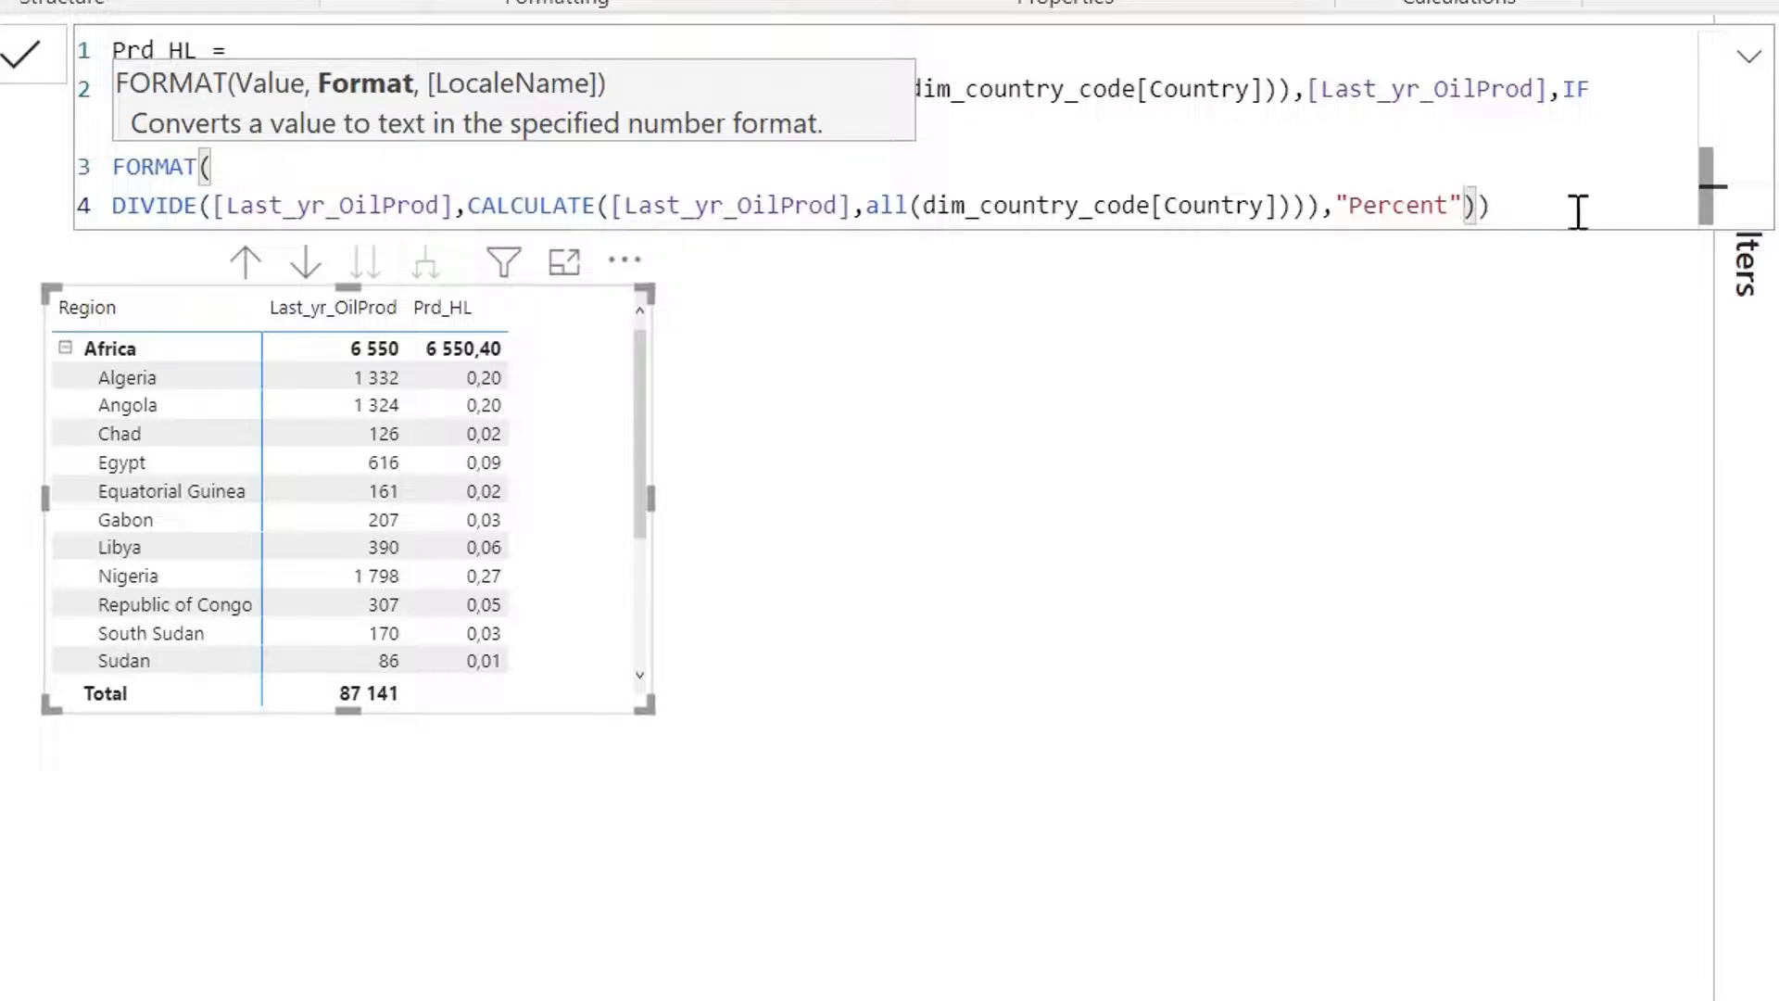
{"action": "left_click", "coordinate": [1566, 211]}
{"action": "type", "text": ")"}
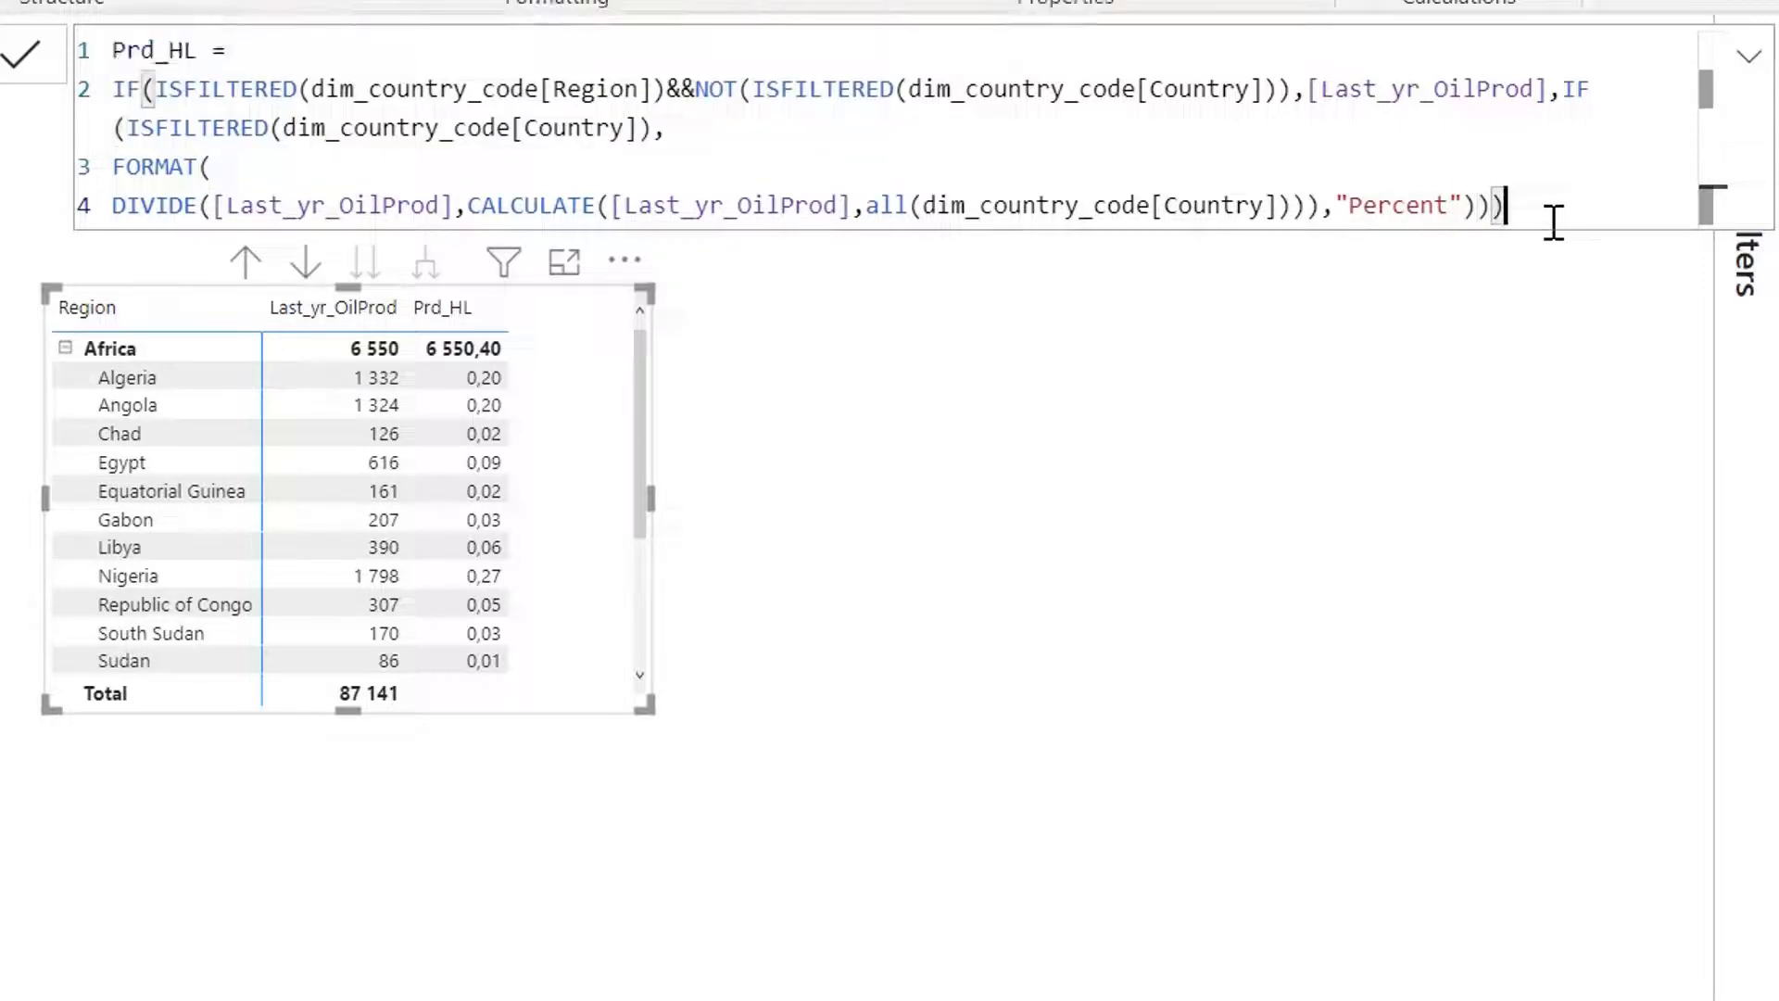
{"action": "key", "text": "Return"}
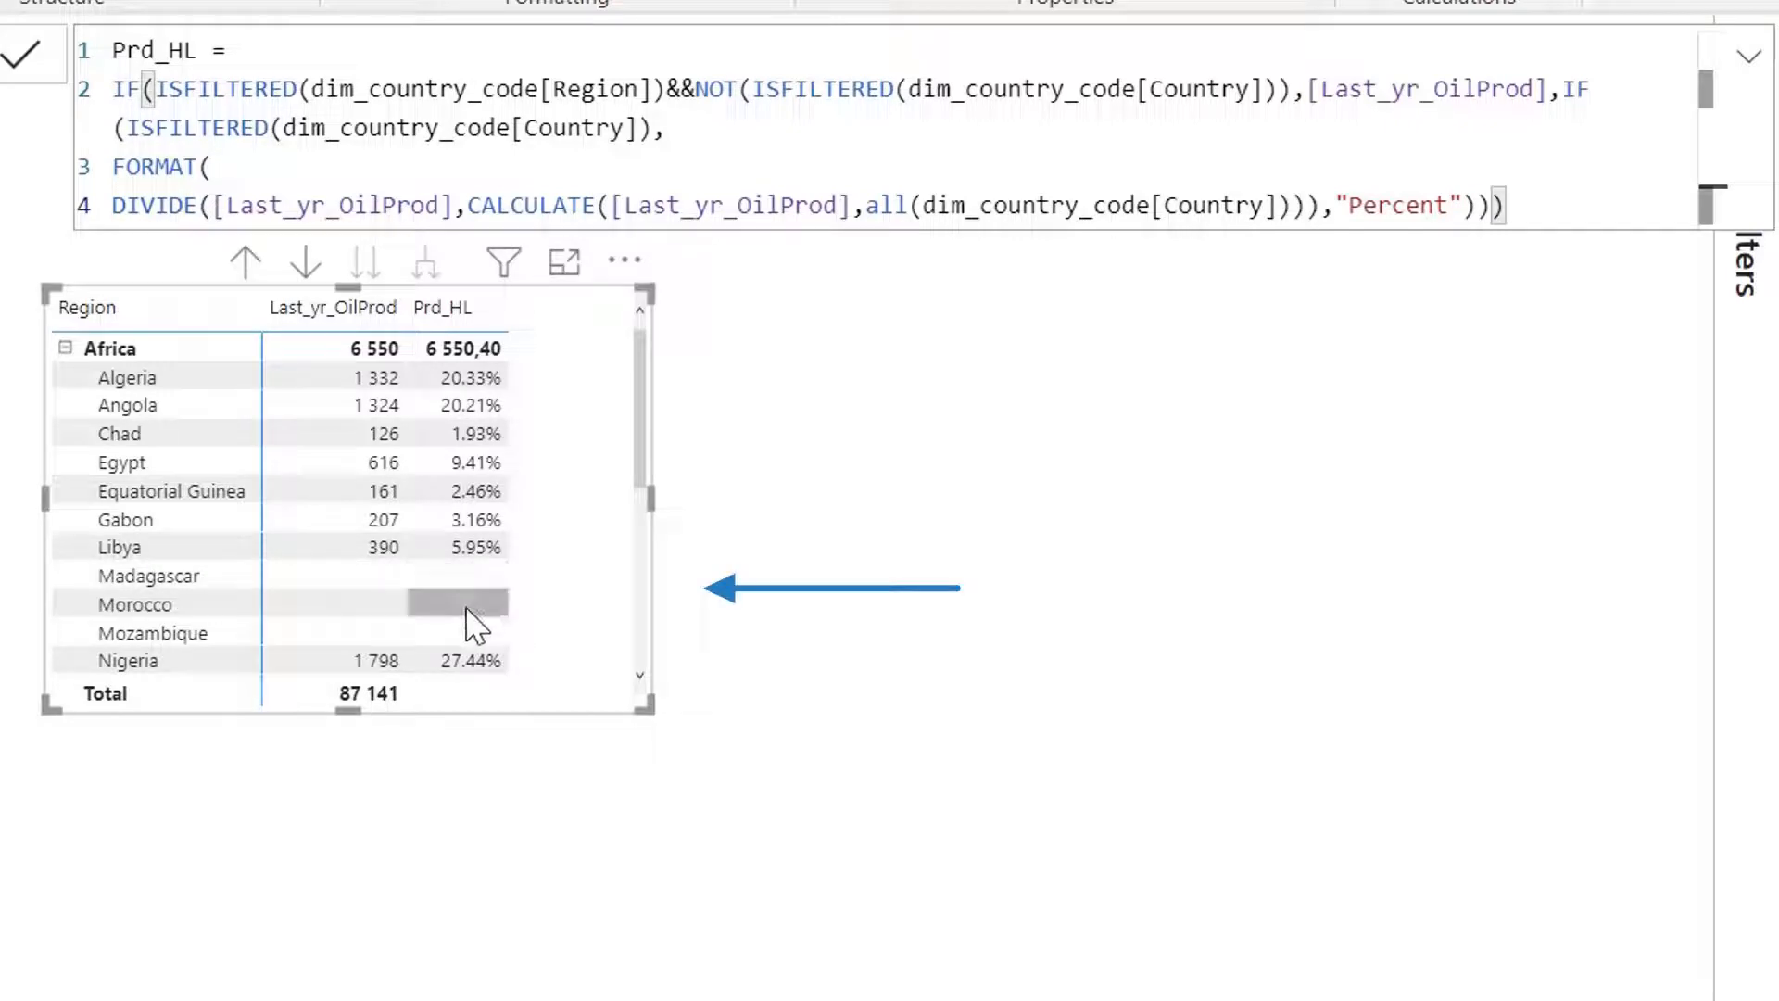
Step: Enlarge the matrix visual and check the Prd_HL column for African countries without production data
{"action": "scroll", "coordinate": [469, 598], "scroll_direction": "down", "scroll_amount": 3}
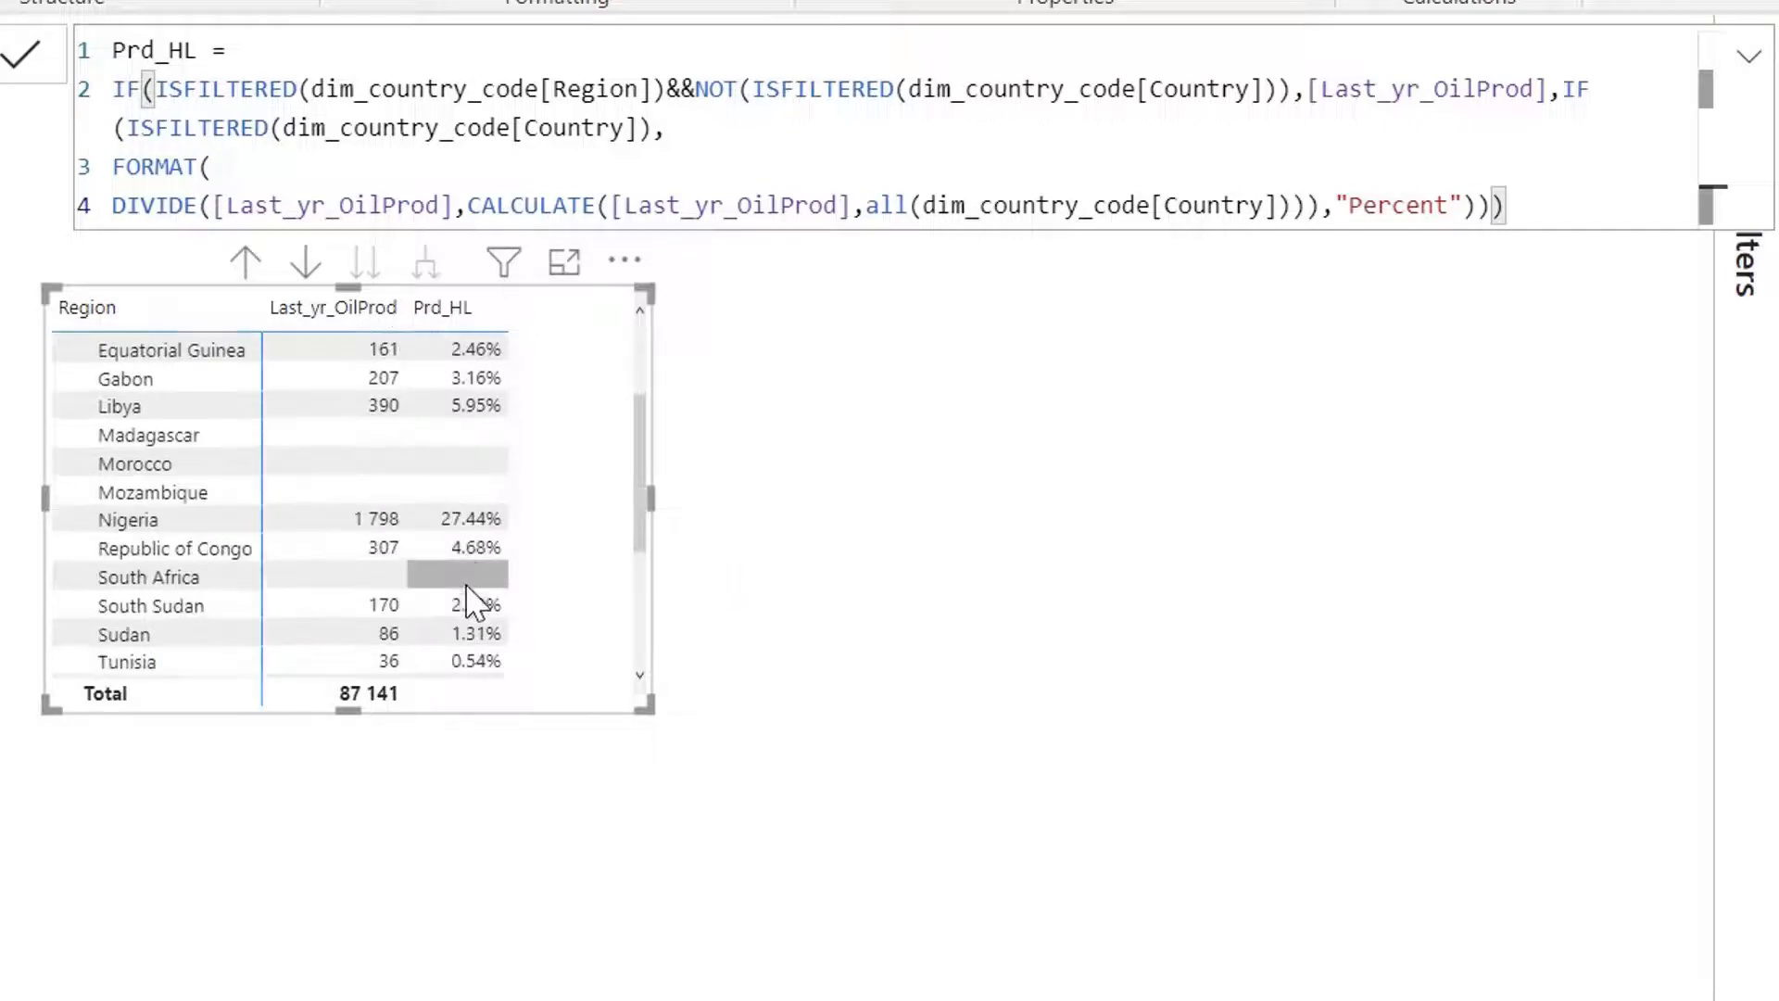
{"action": "scroll", "coordinate": [477, 556], "scroll_direction": "up", "scroll_amount": 4}
{"action": "left_click_drag", "start_coordinate": [646, 707], "coordinate": [742, 895]}
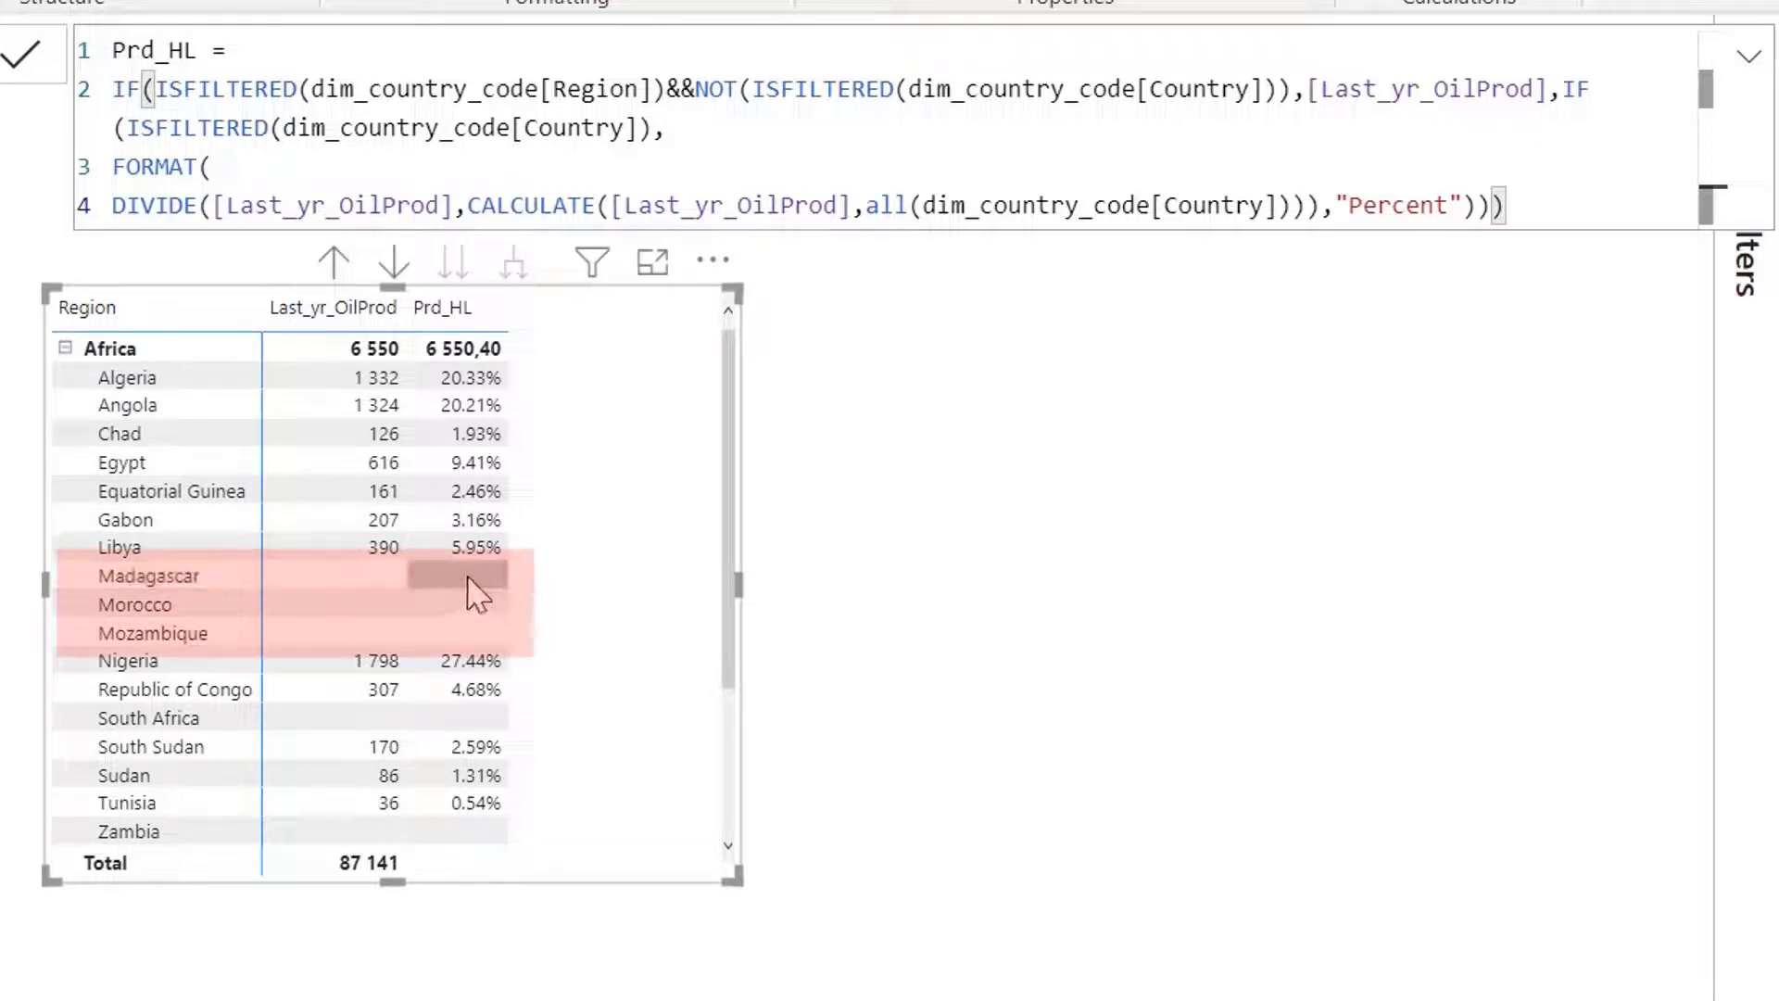
{"action": "scroll", "coordinate": [463, 699], "scroll_direction": "down", "scroll_amount": 2}
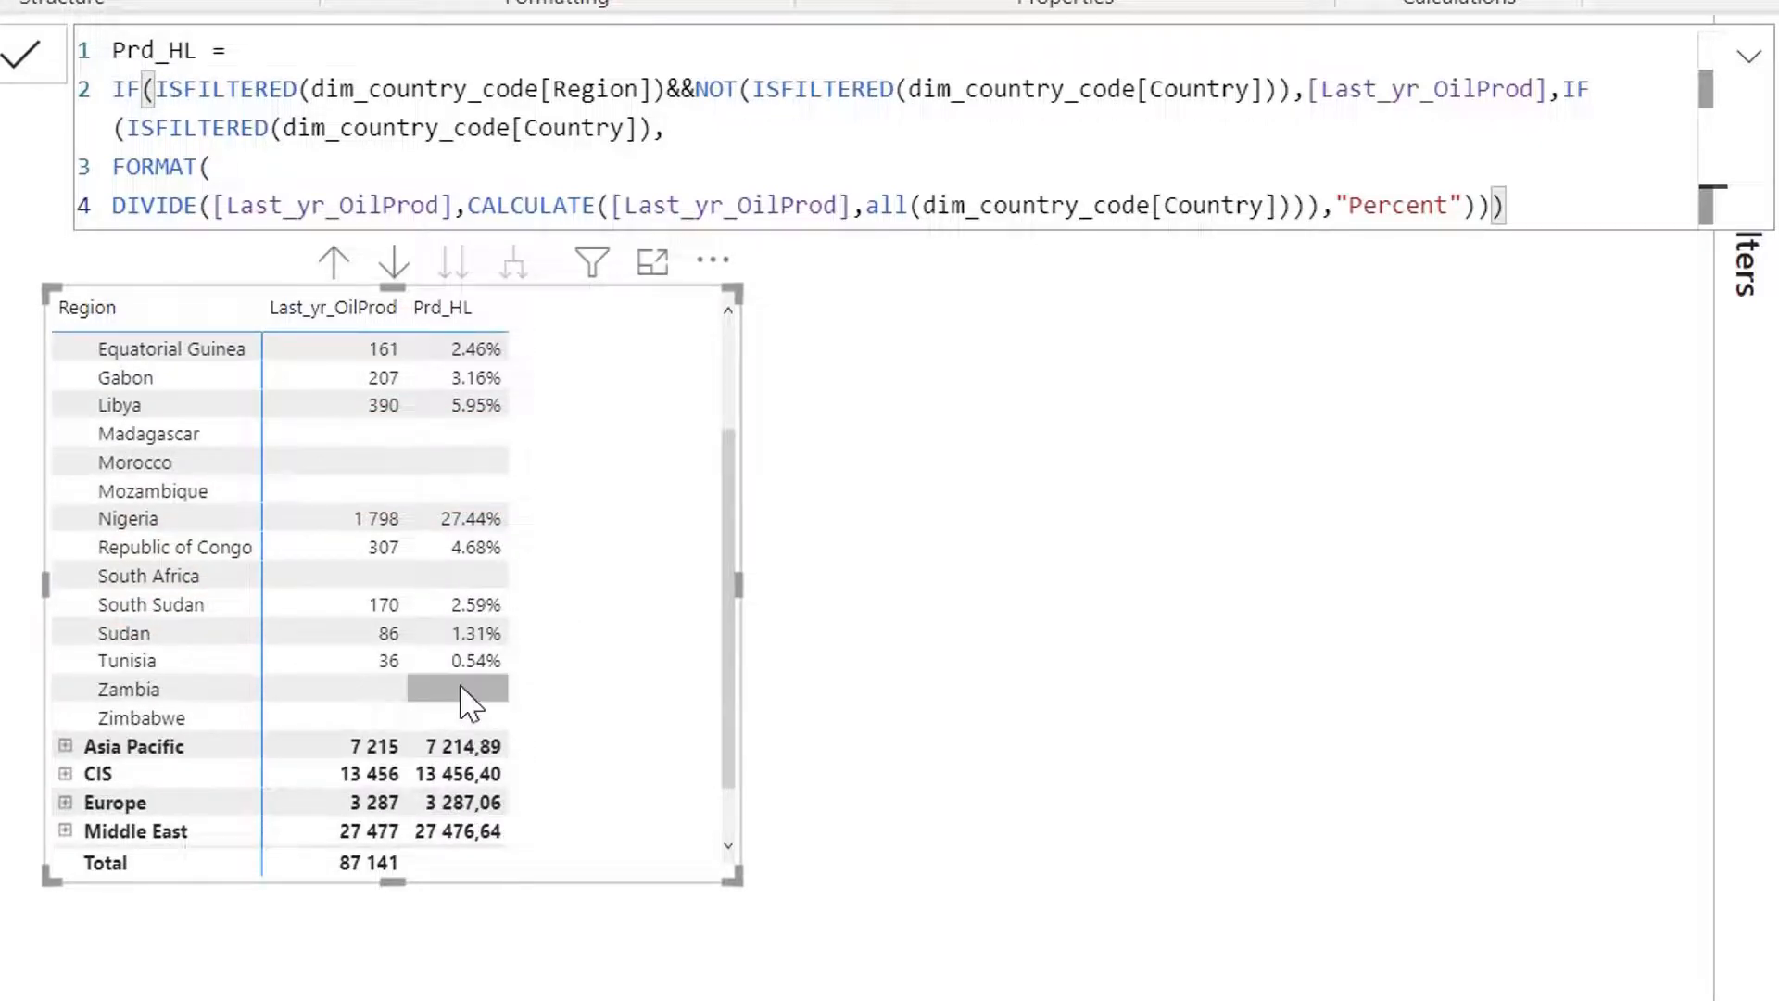
{"action": "scroll", "coordinate": [467, 696], "scroll_direction": "up", "scroll_amount": 2}
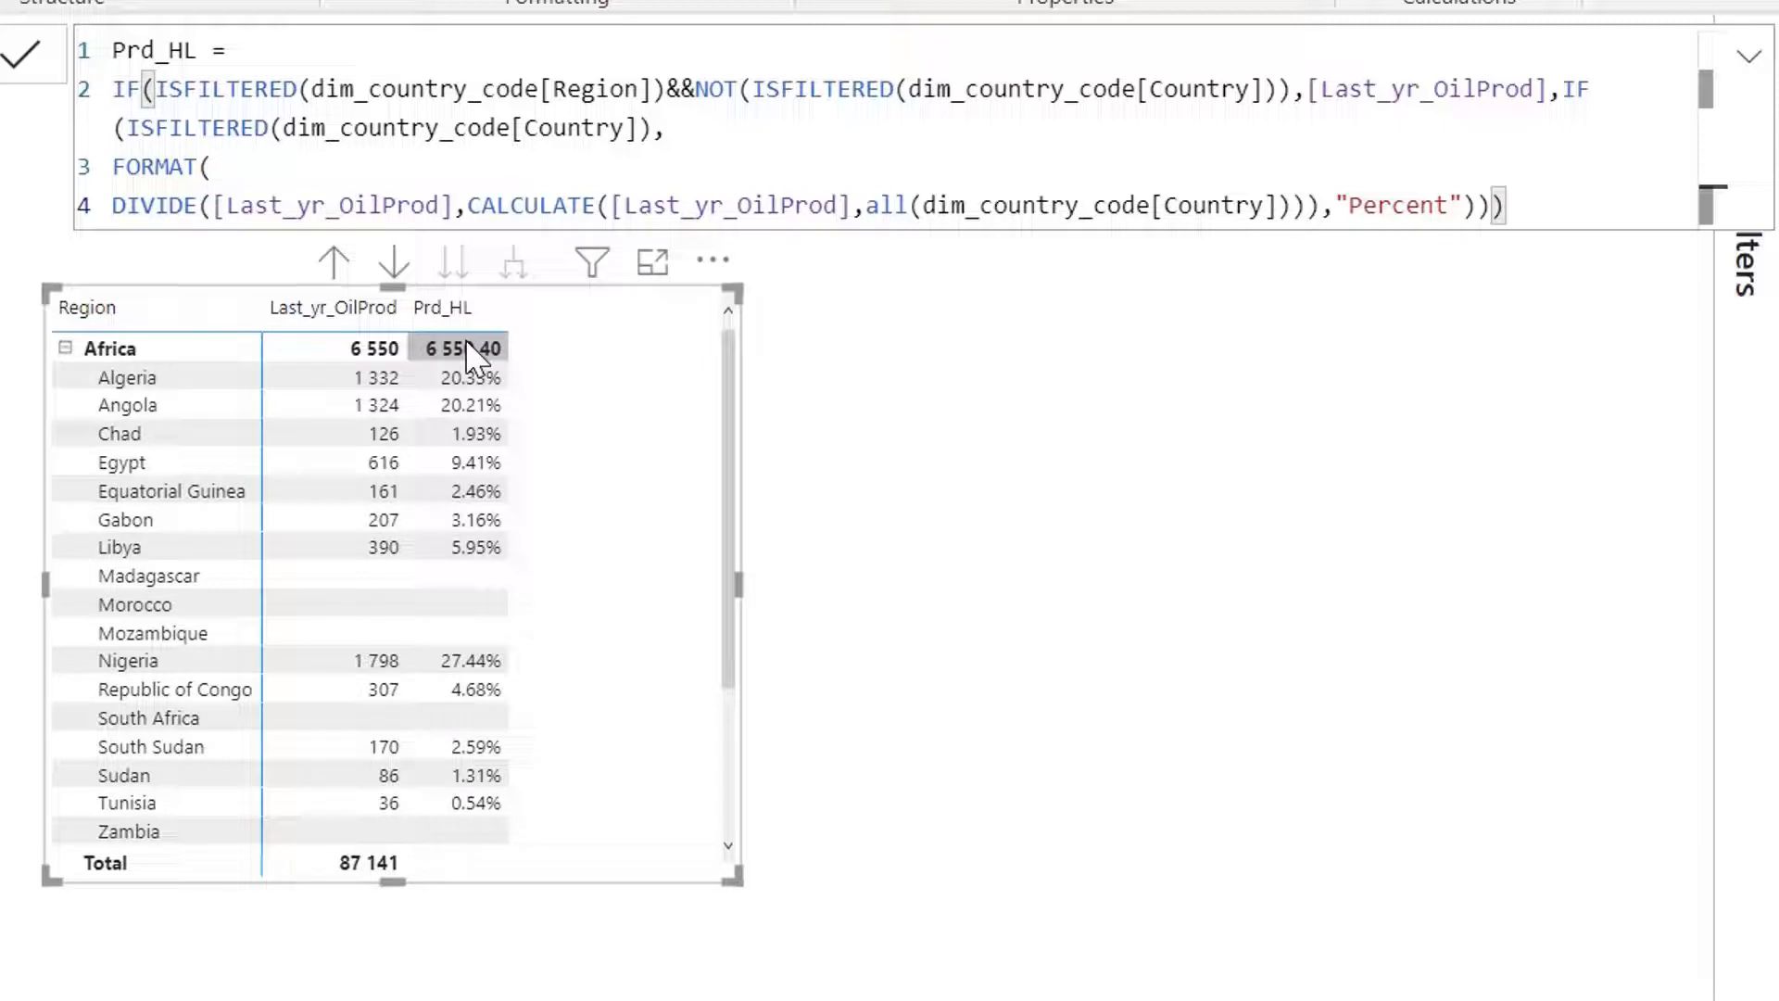
{"action": "mouse_move", "coordinate": [467, 345]}
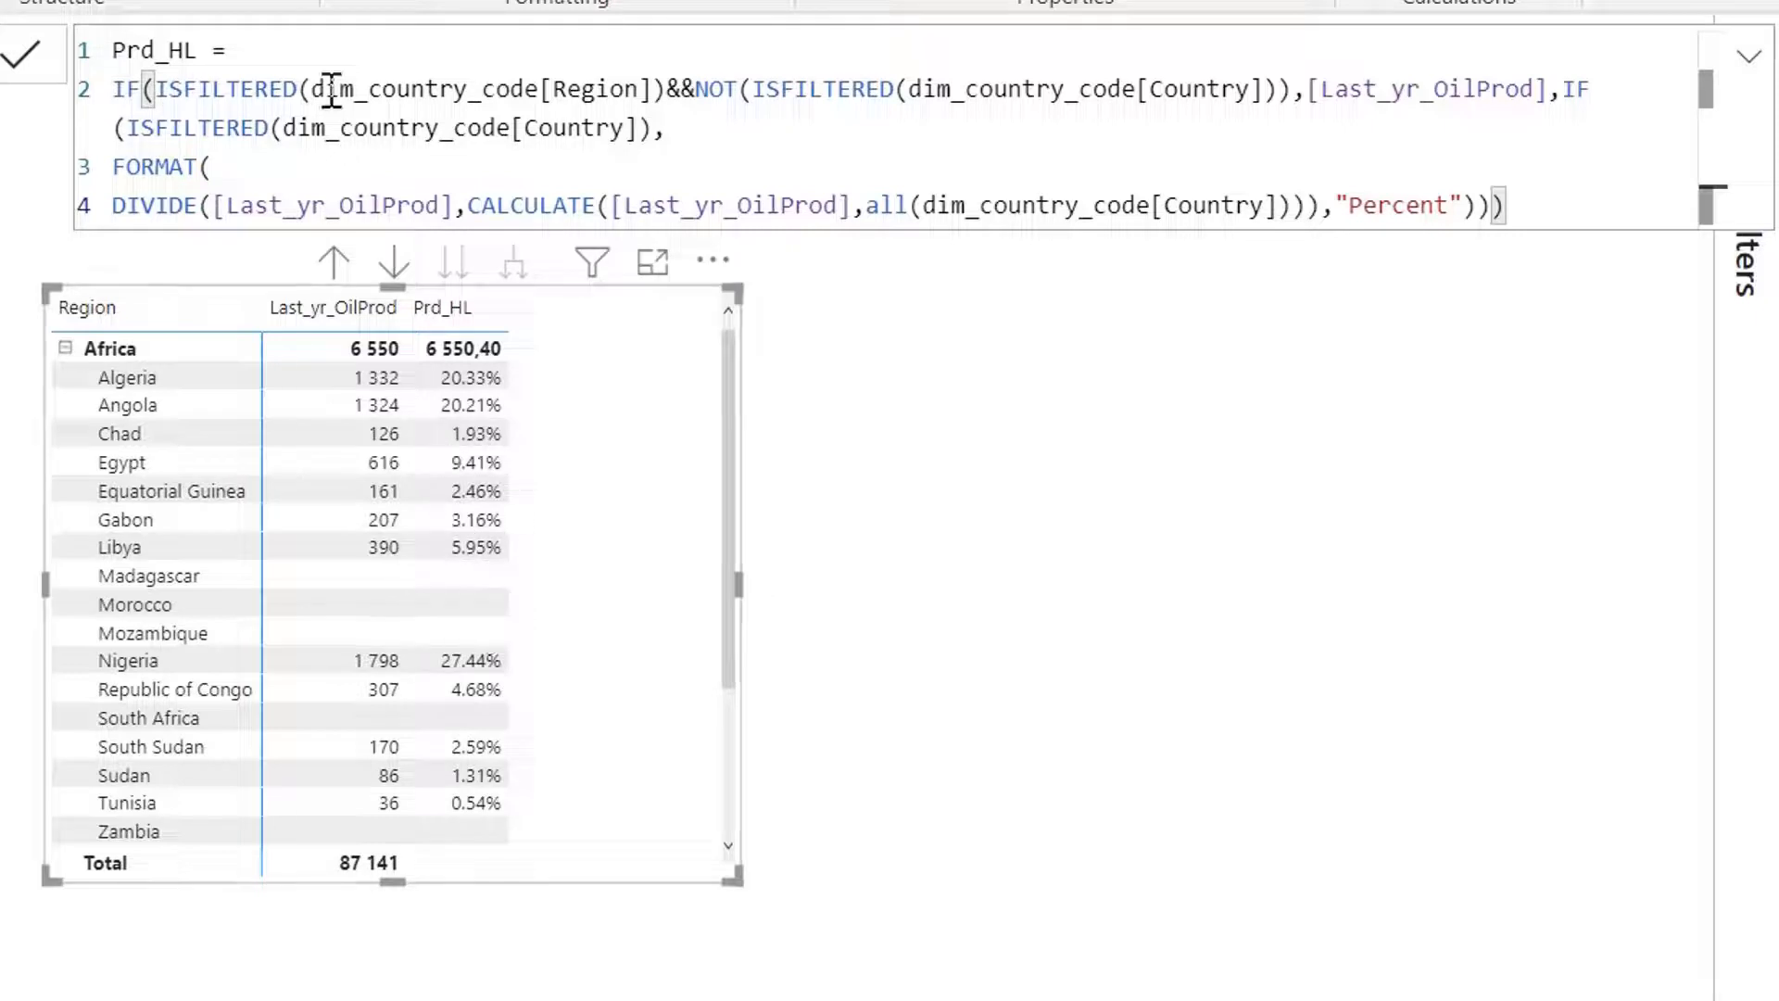
Step: Start an outer IF function on line 1 of the Prd_HL formula with NOT(ISBLANK([Last_yr_OilProd])) as its logical test
{"action": "left_click", "coordinate": [315, 53]}
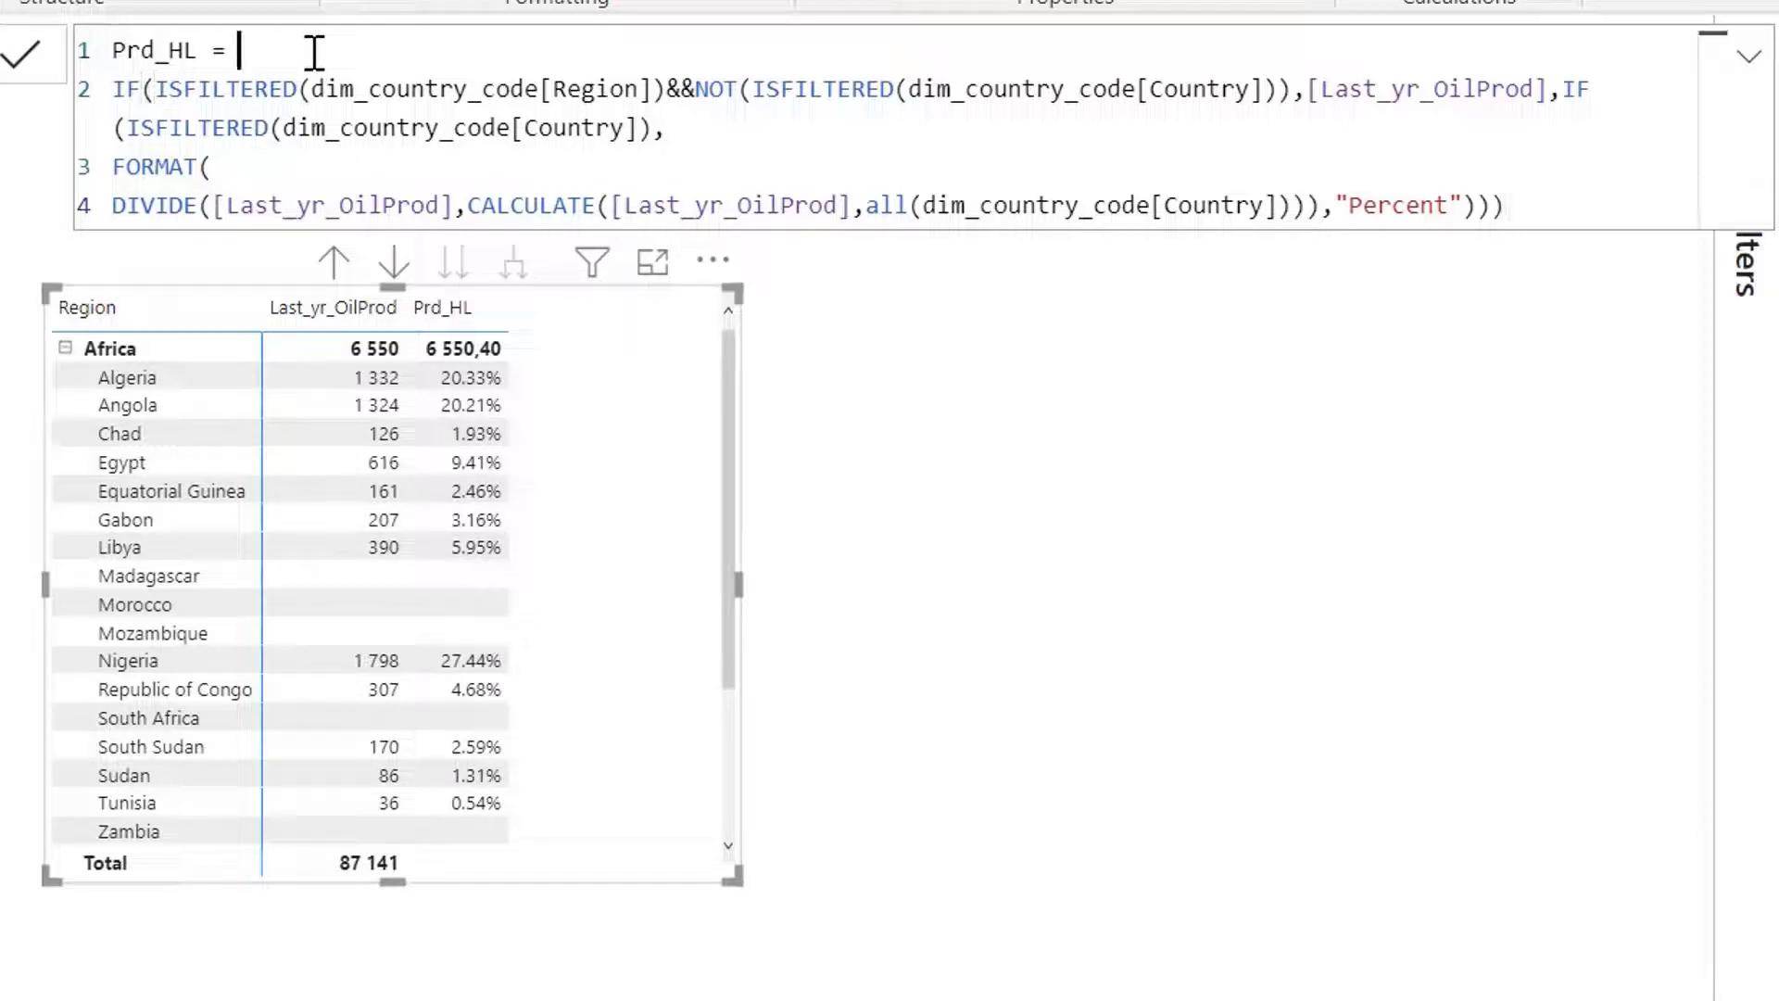
{"action": "type", "text": "if("}
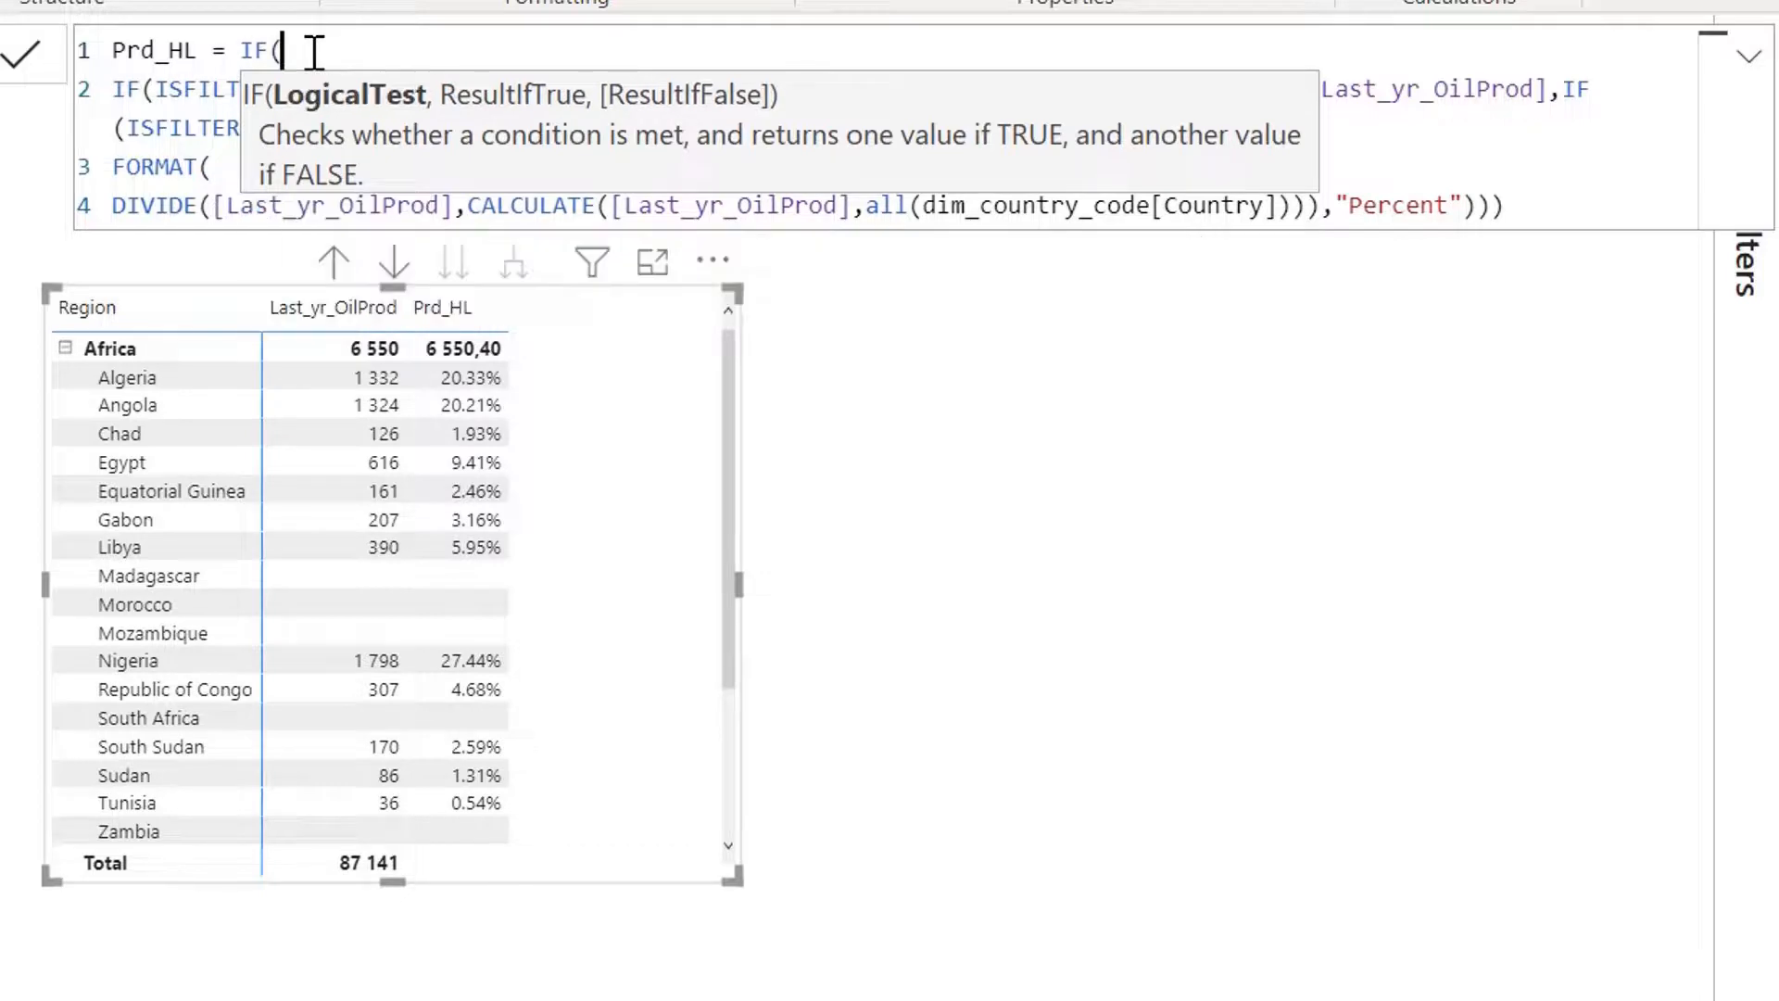
{"action": "type", "text": "not(isblank("}
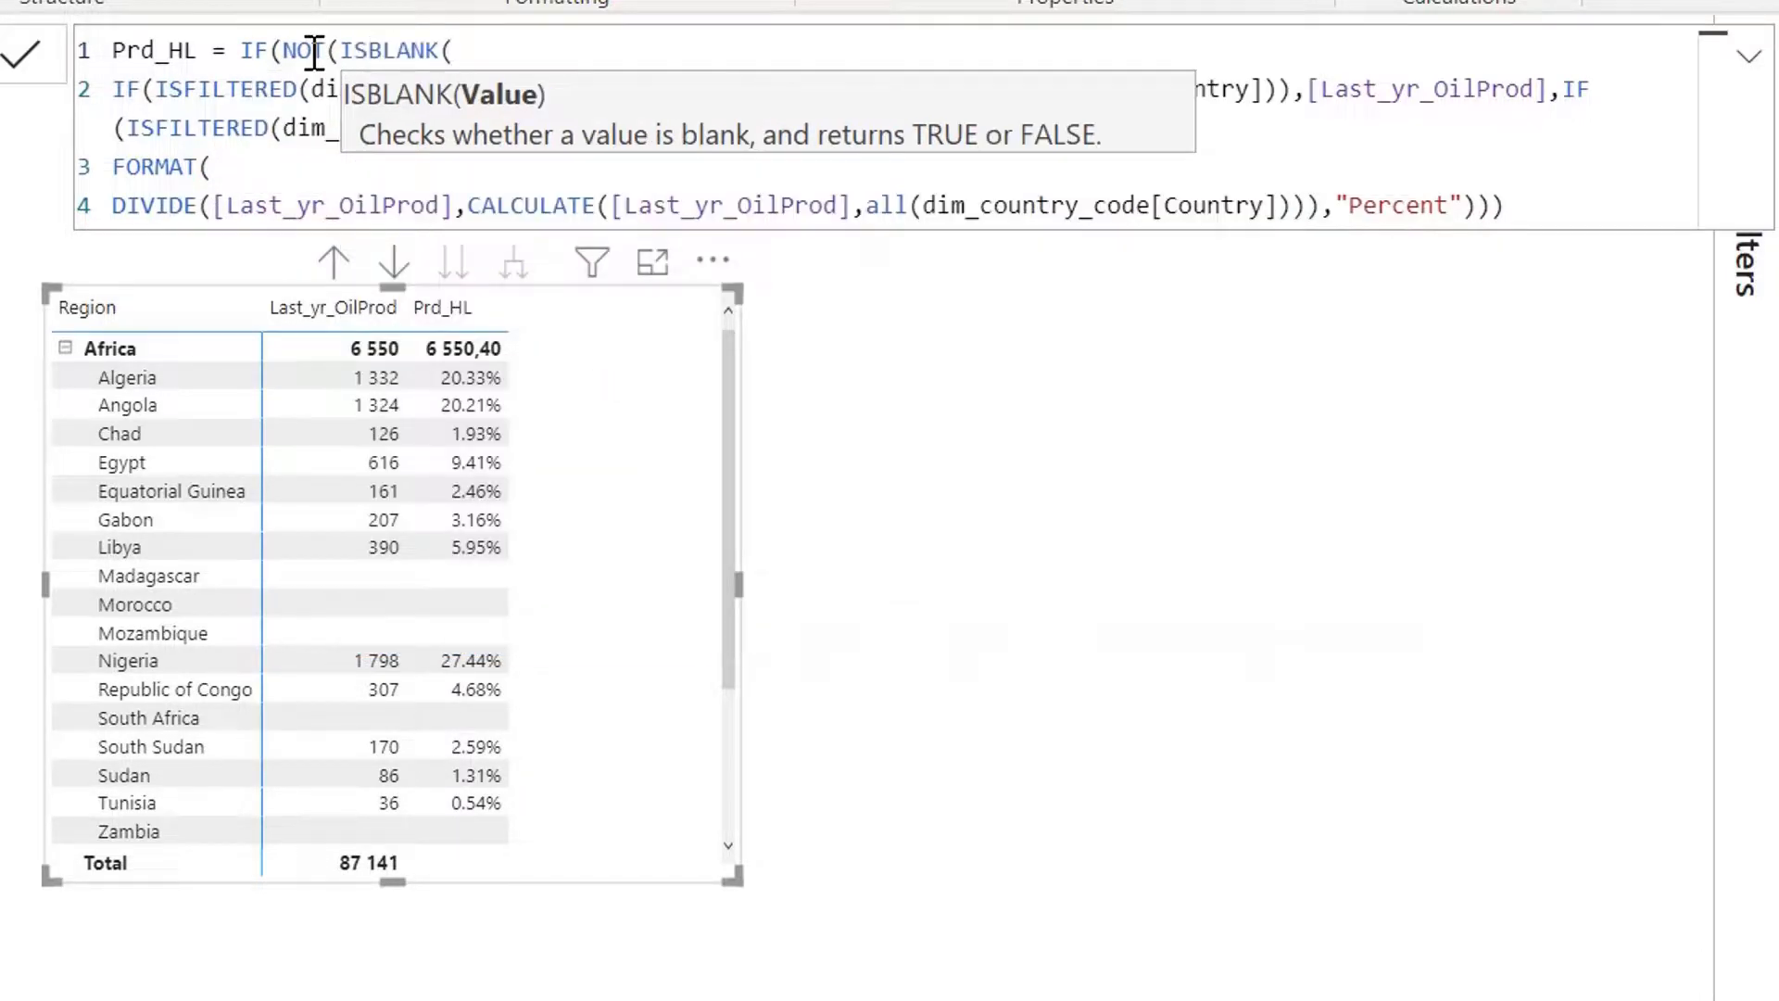
{"action": "type", "text": "las"}
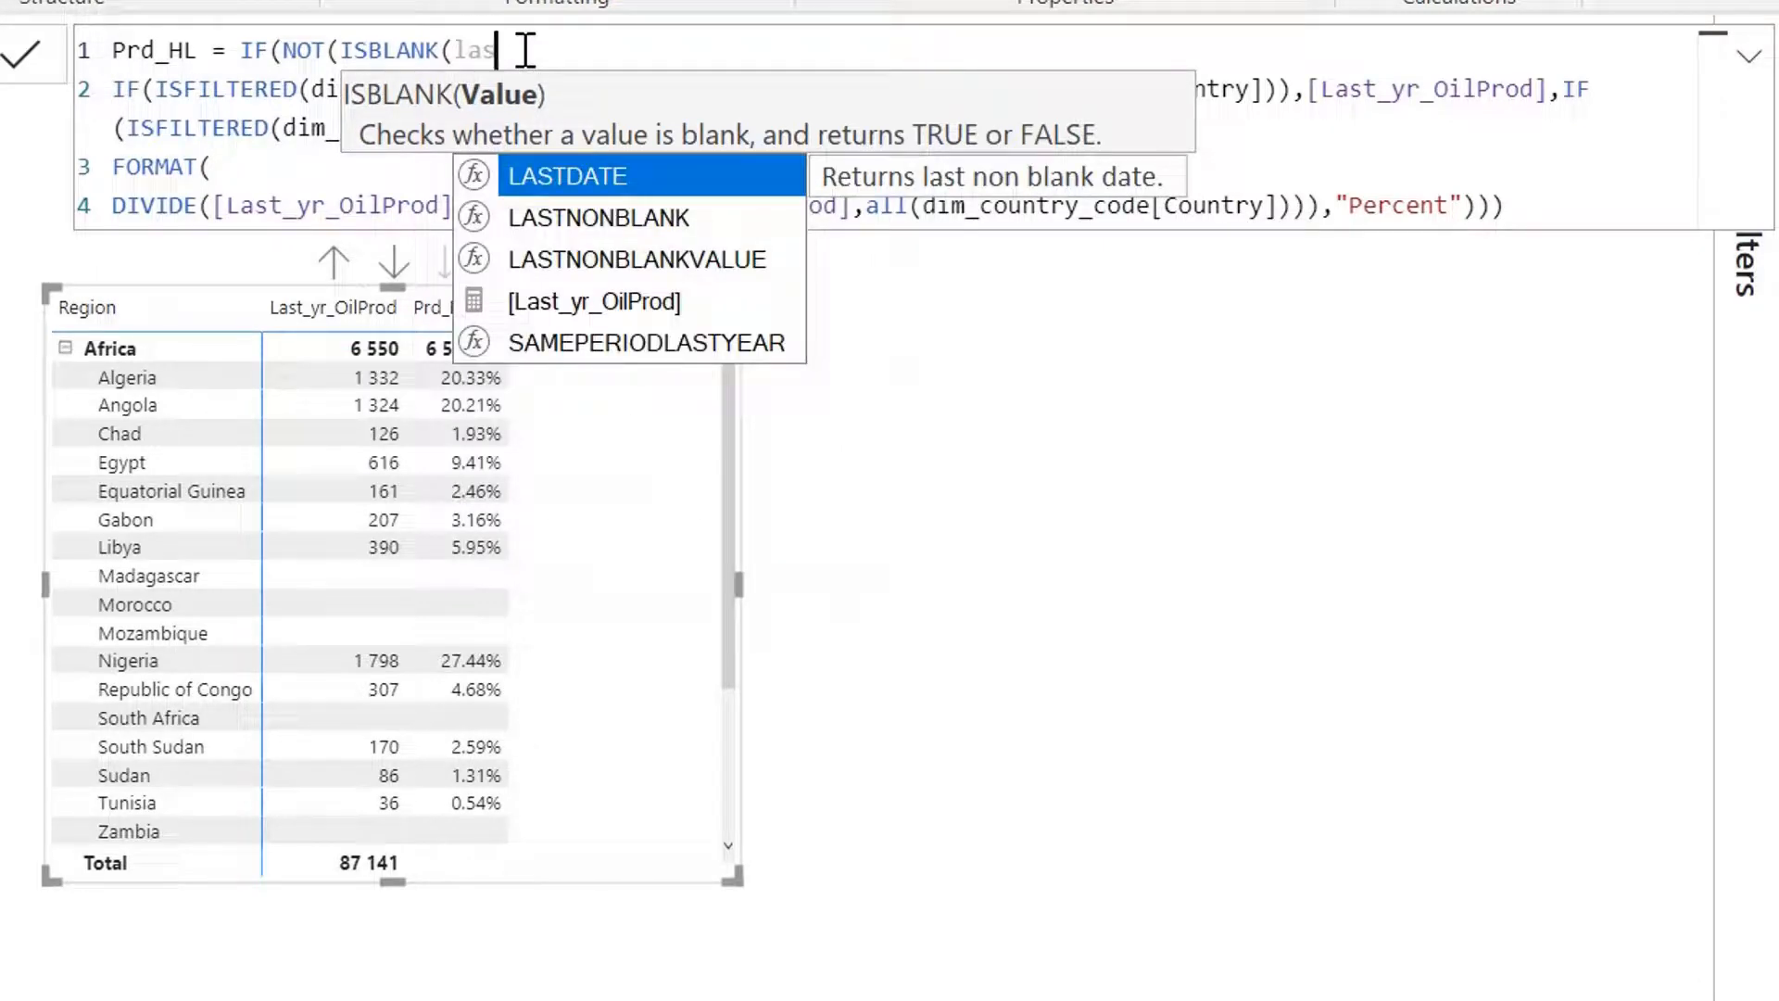
{"action": "key", "text": "Down"}
{"action": "key", "text": "Down"}
{"action": "key", "text": "Down"}
{"action": "key", "text": "Tab"}
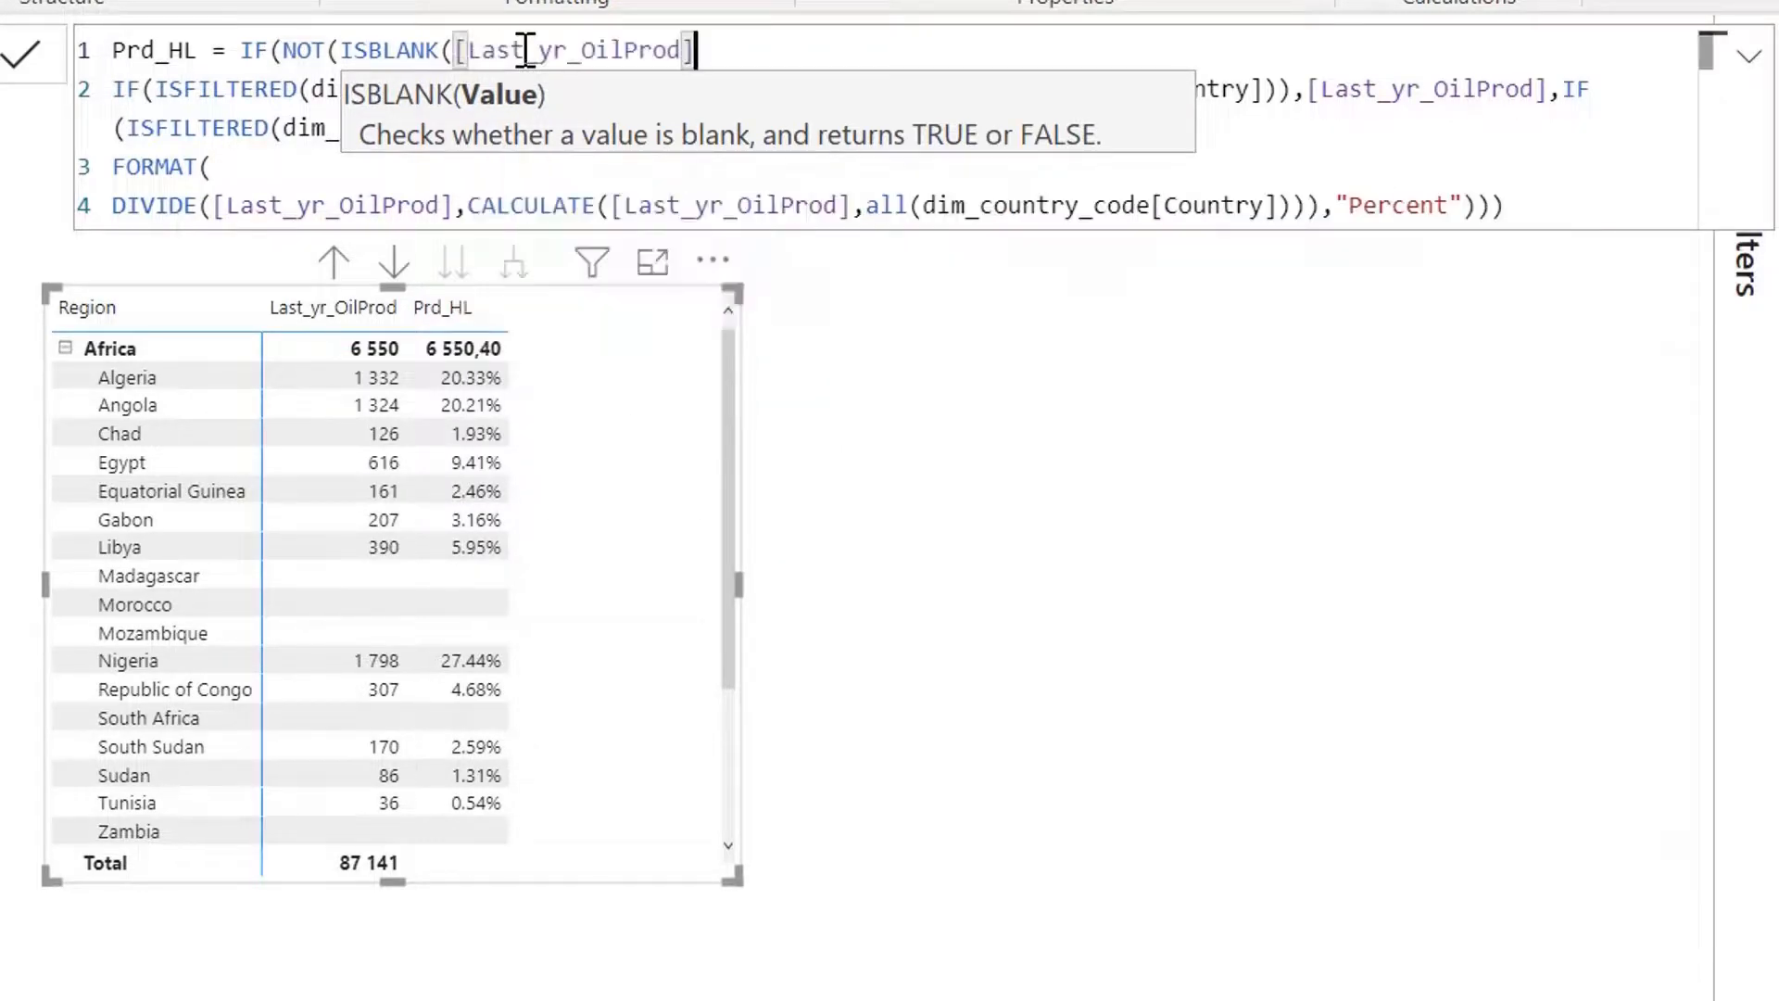
{"action": "type", "text": "))"}
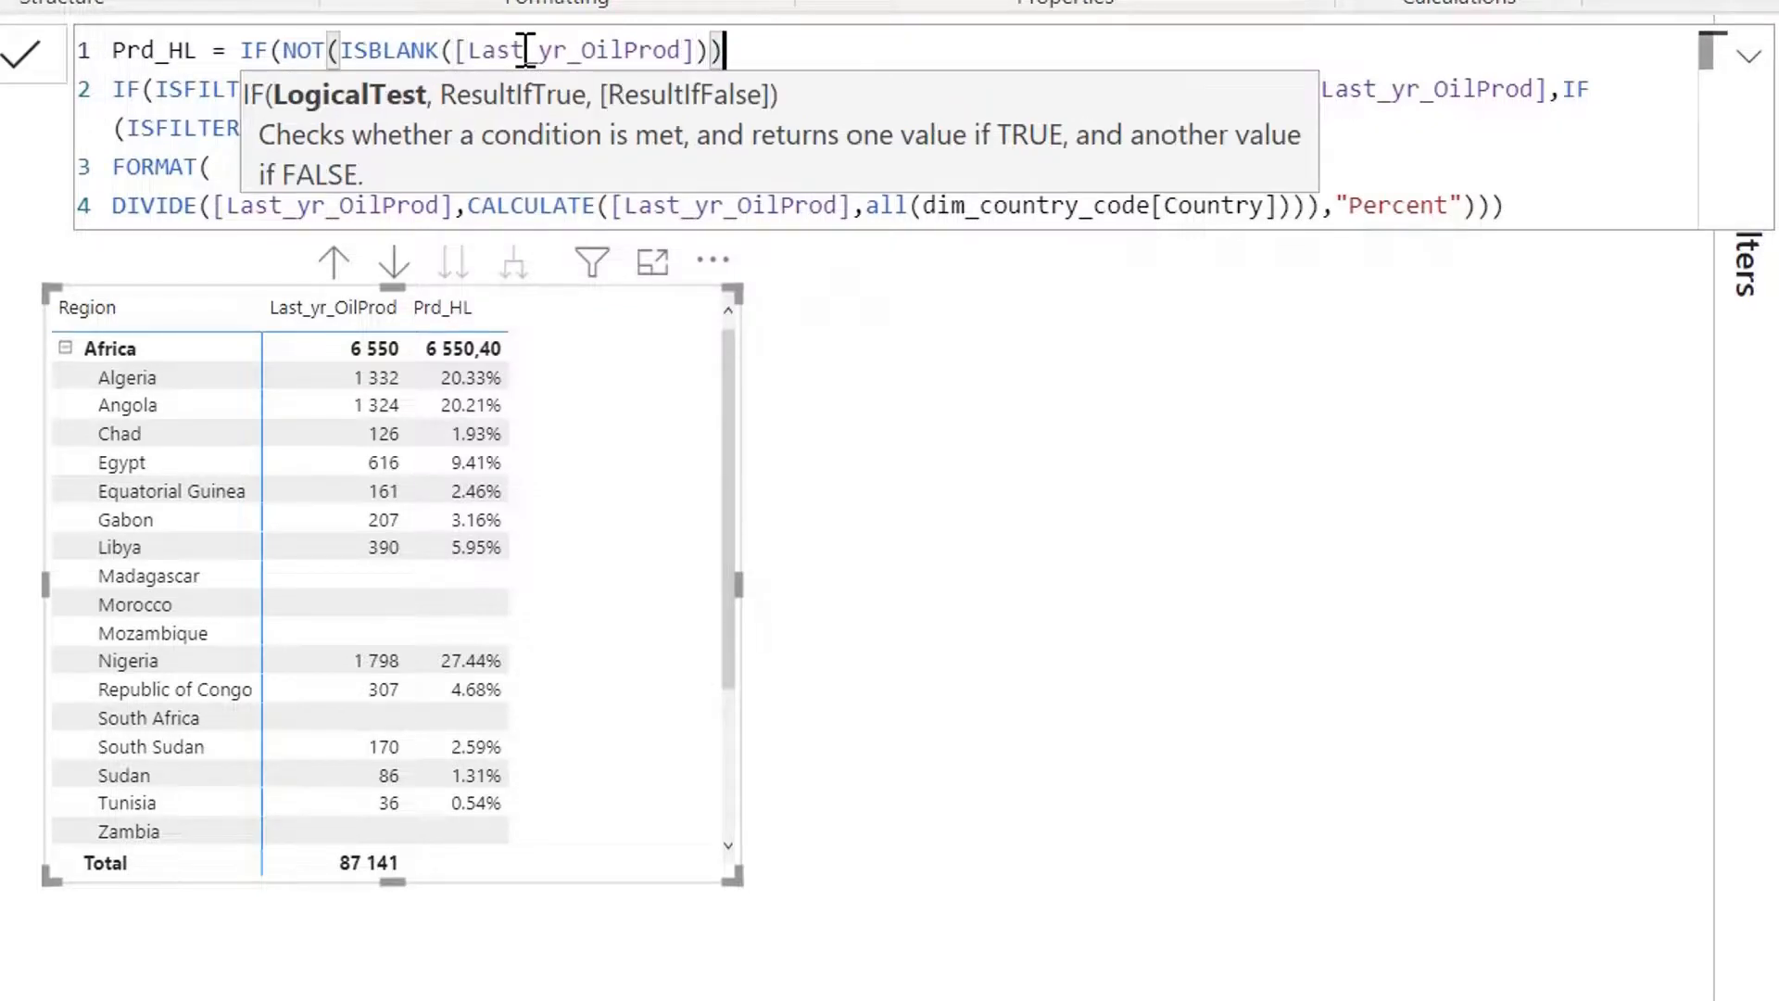
{"action": "type", "text": ","}
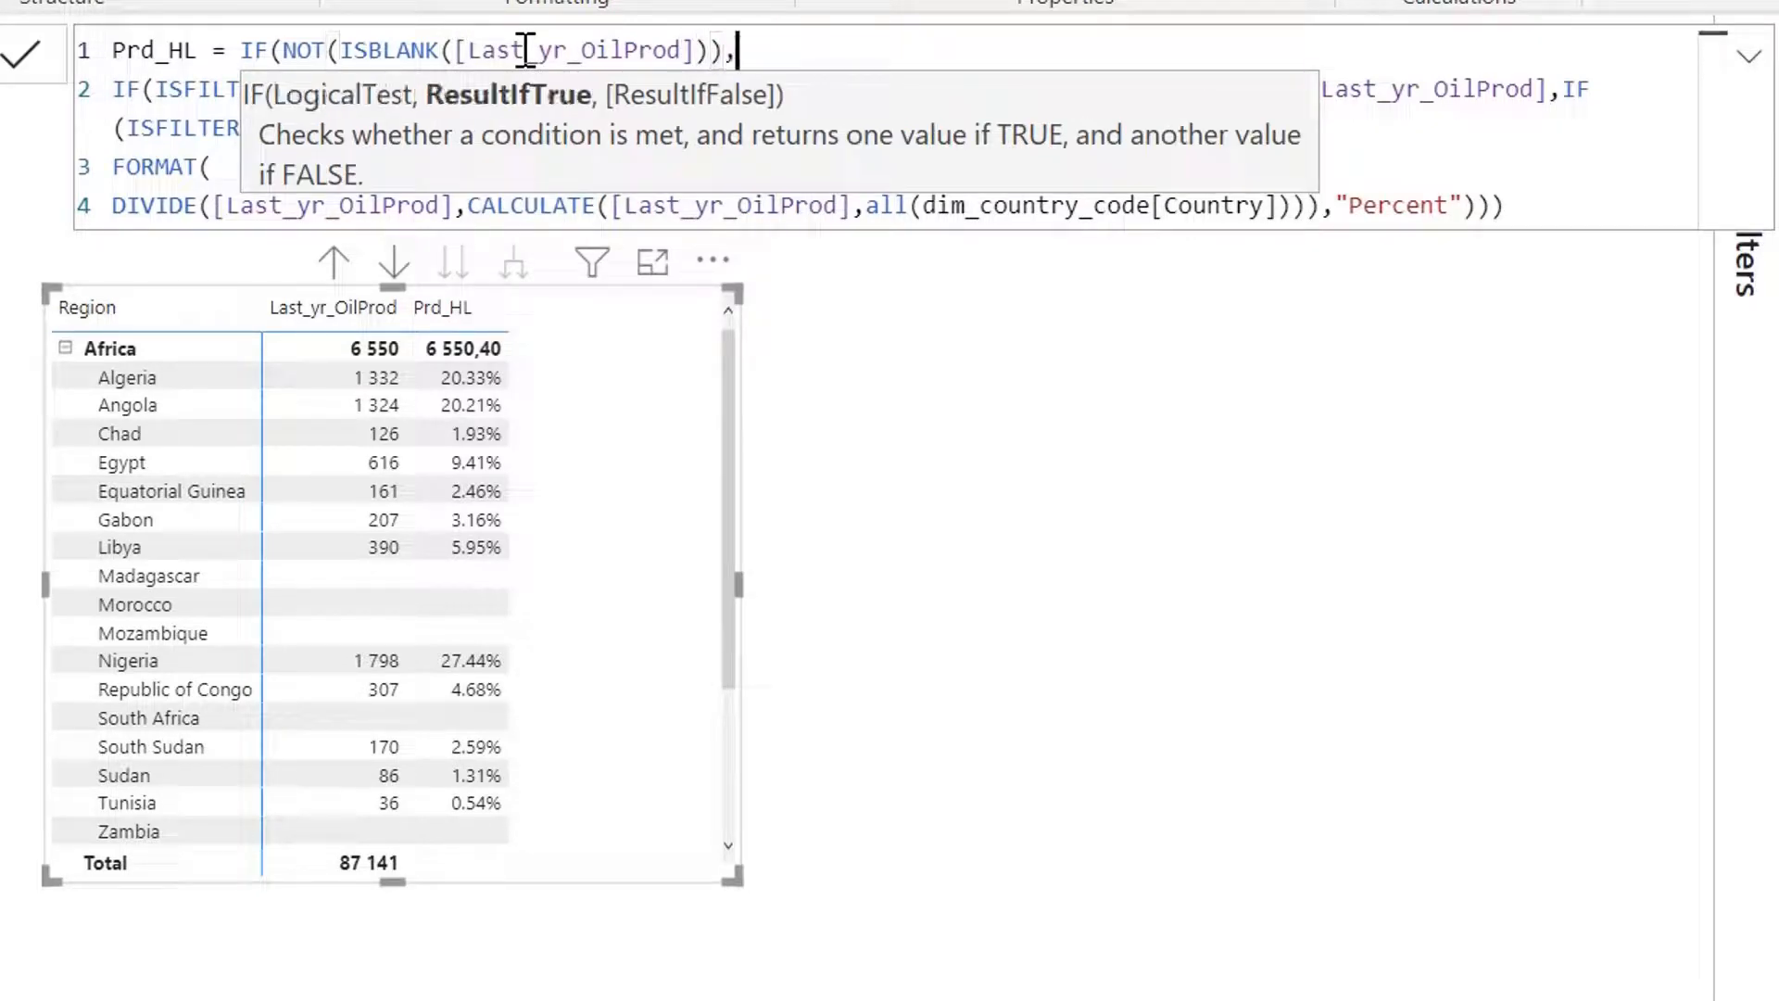
Step: Close the outer IF function at the end of the Prd_HL formula and apply the formula
{"action": "left_click", "coordinate": [1540, 210]}
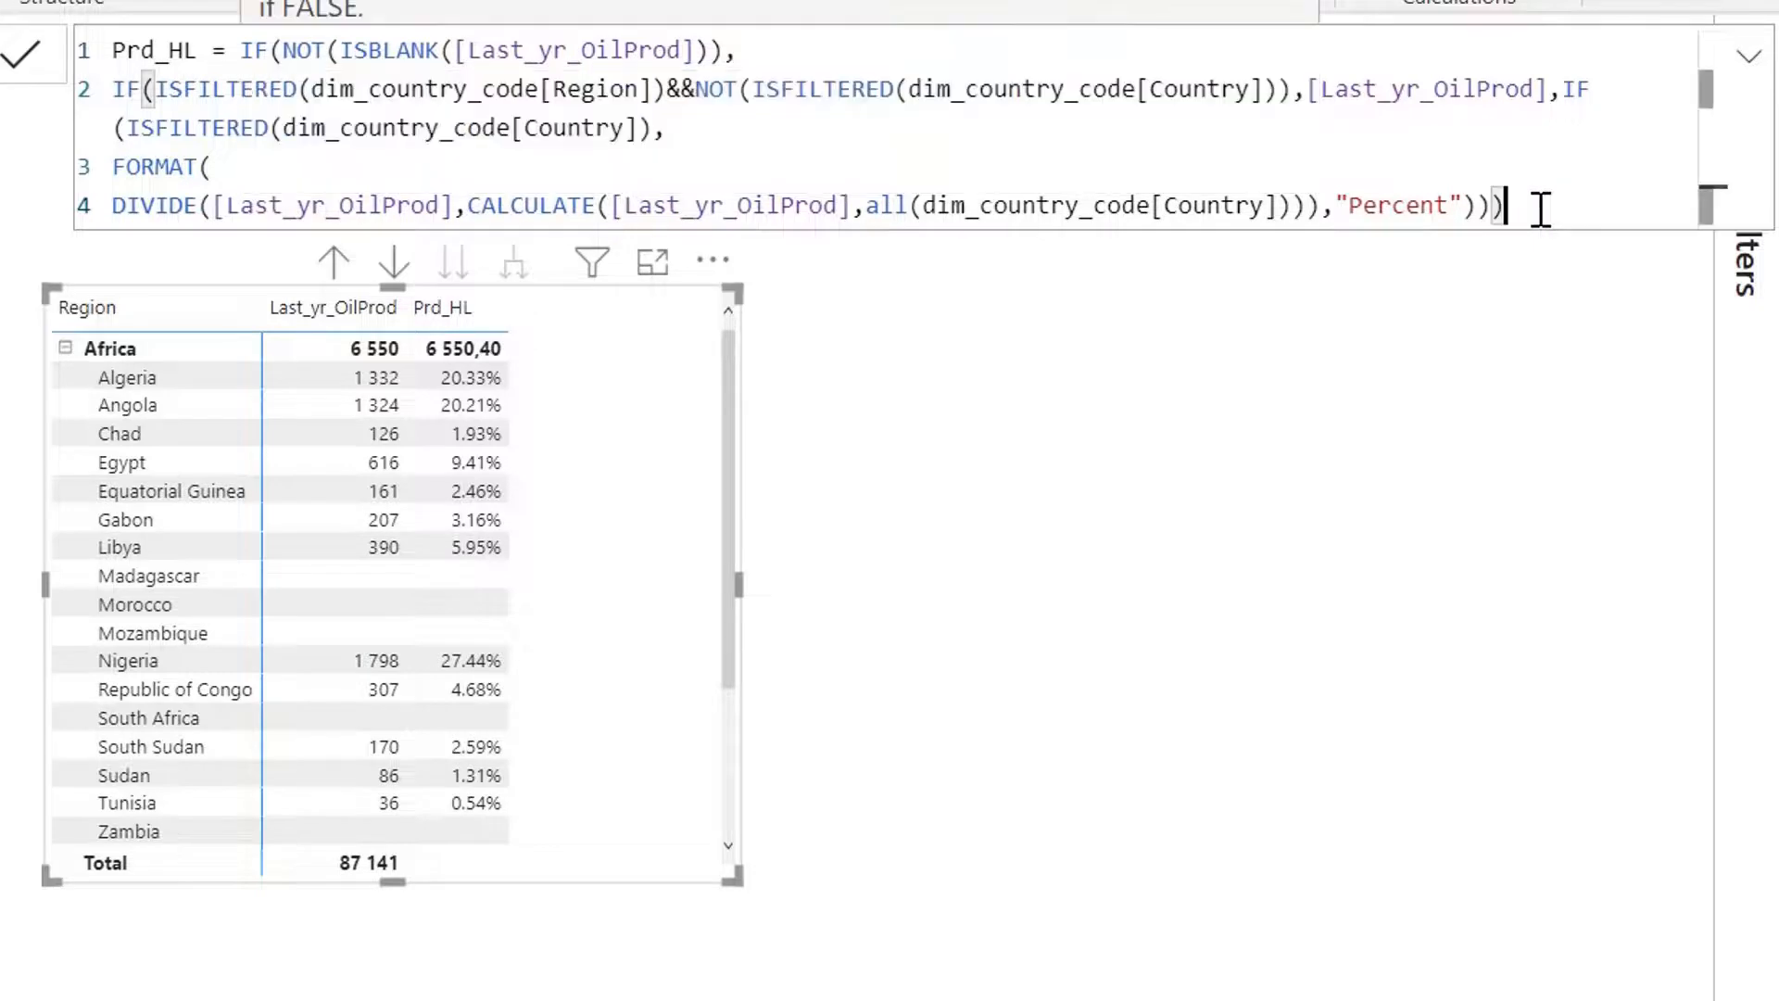
{"action": "type", "text": ")"}
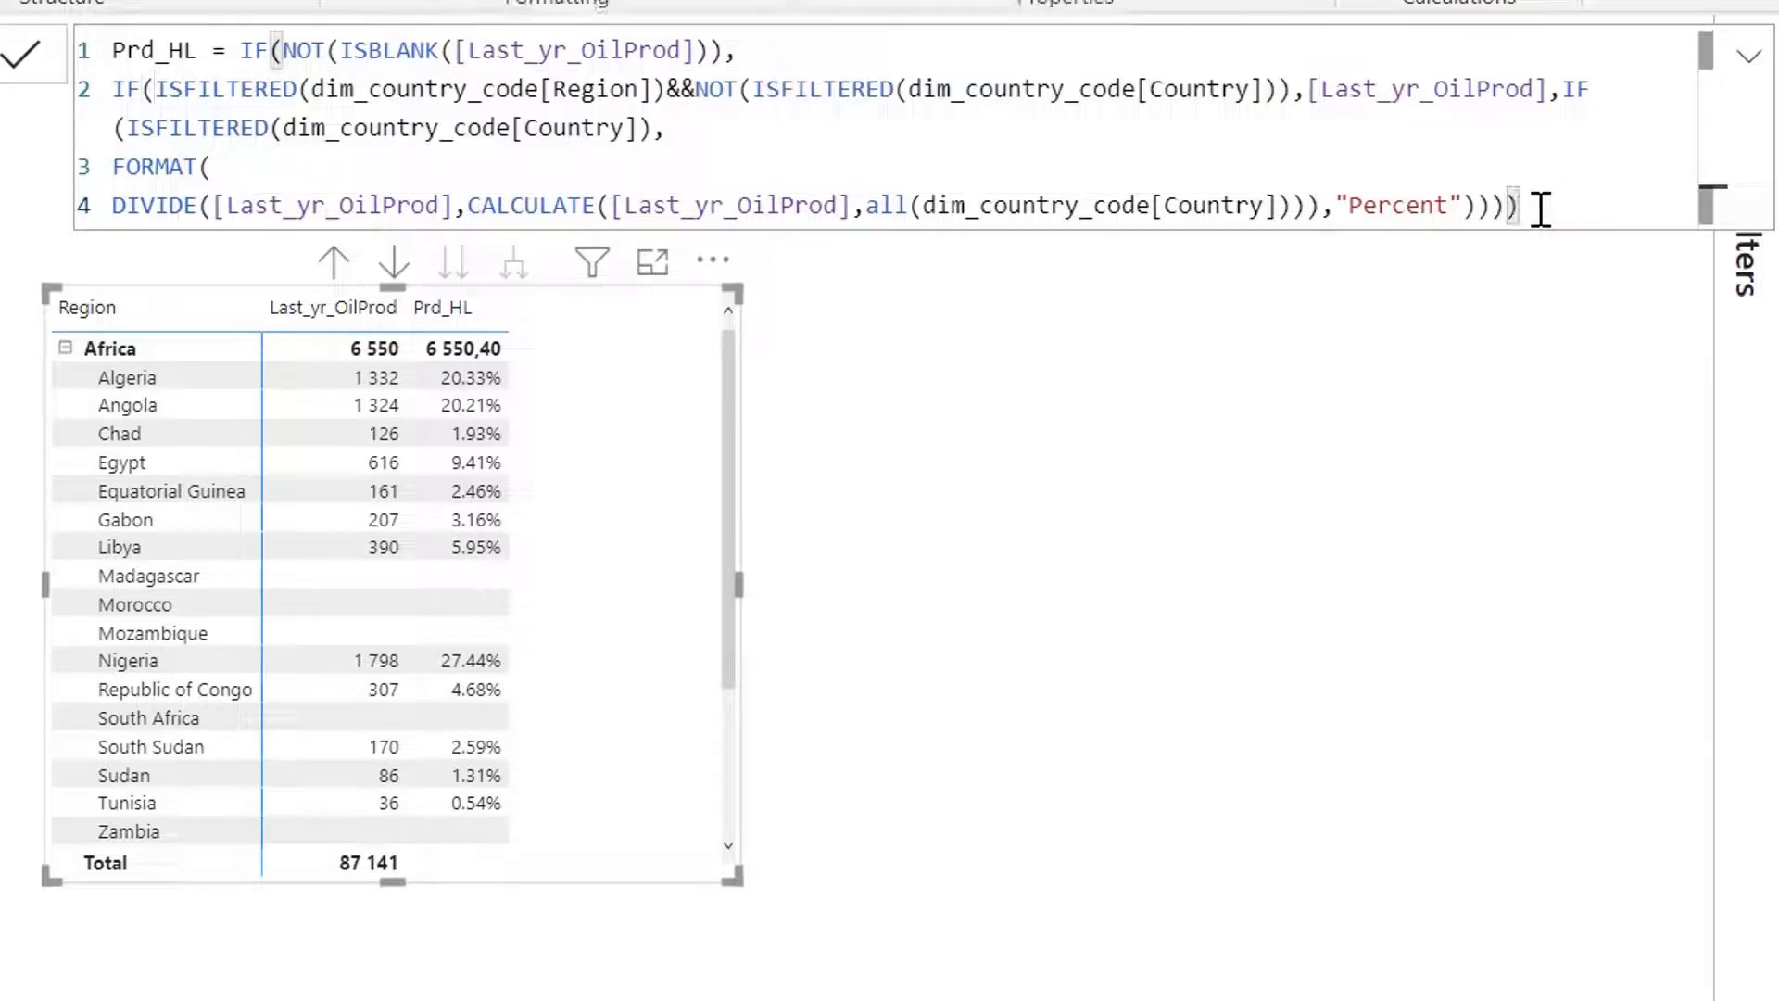
{"action": "key", "text": "Return"}
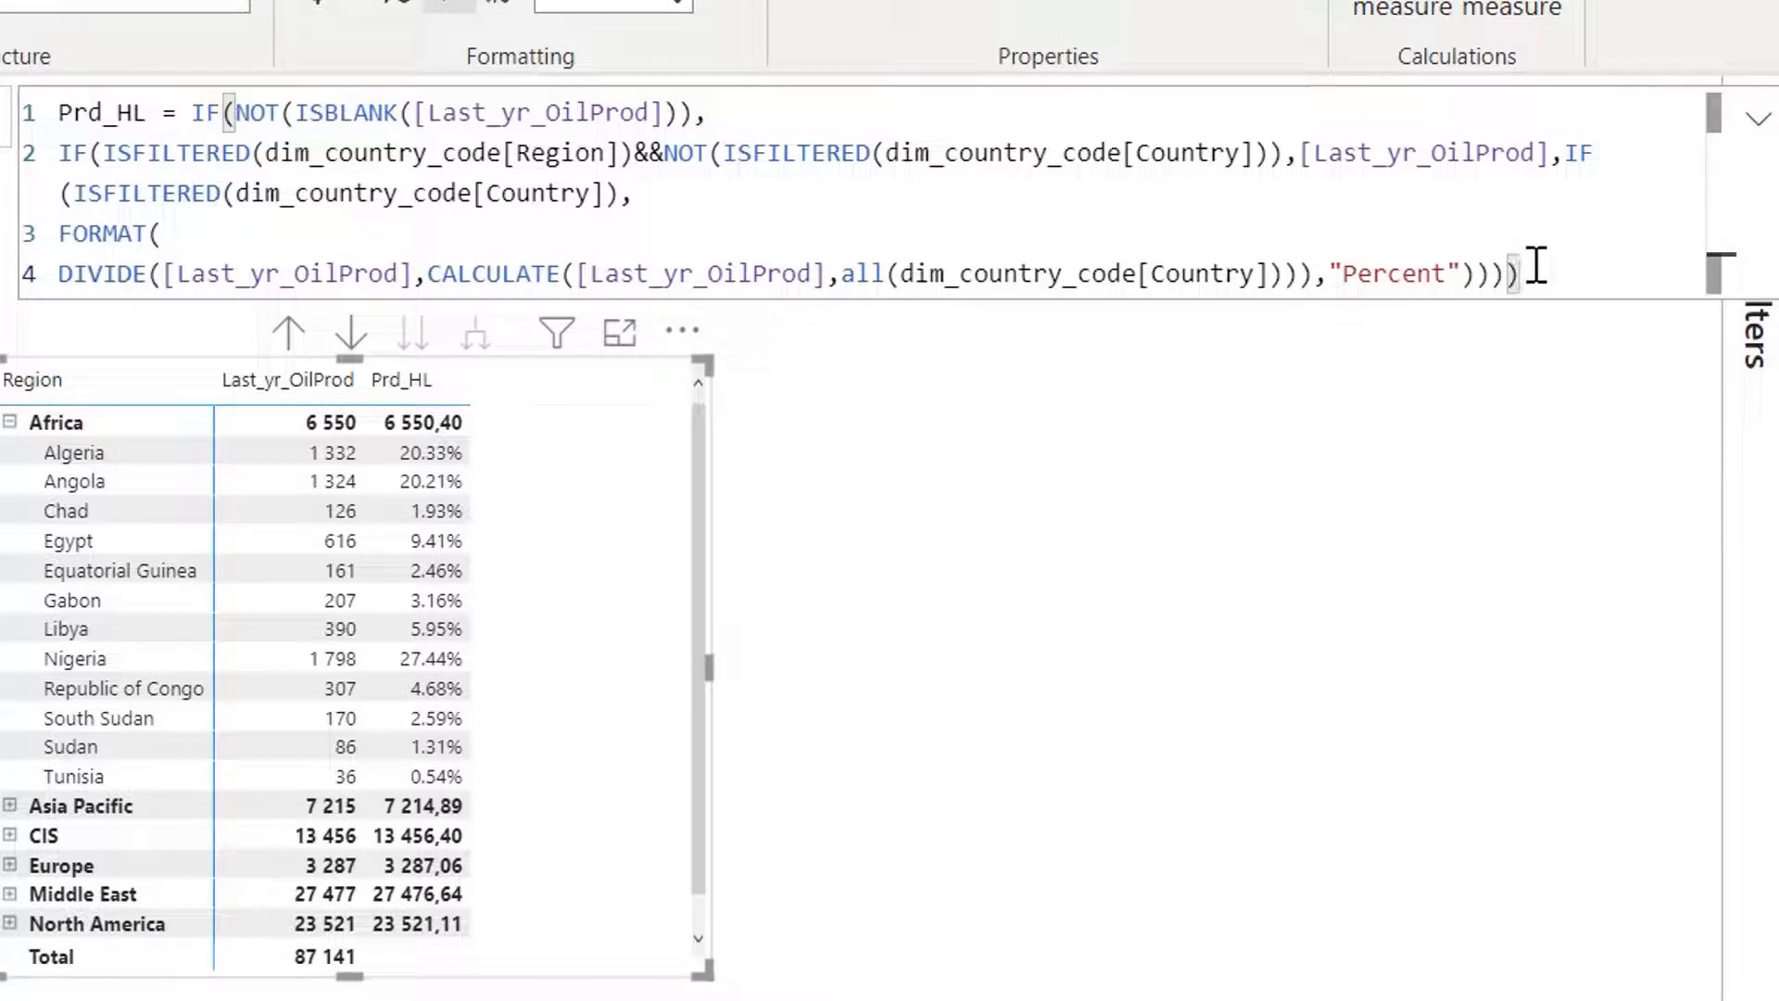
Step: Insert blank lines in the Prd_HL formula after the ISBLANK test, before FORMAT and after the last closing parenthesis
{"action": "left_click_drag", "start_coordinate": [1560, 274], "coordinate": [40, 119]}
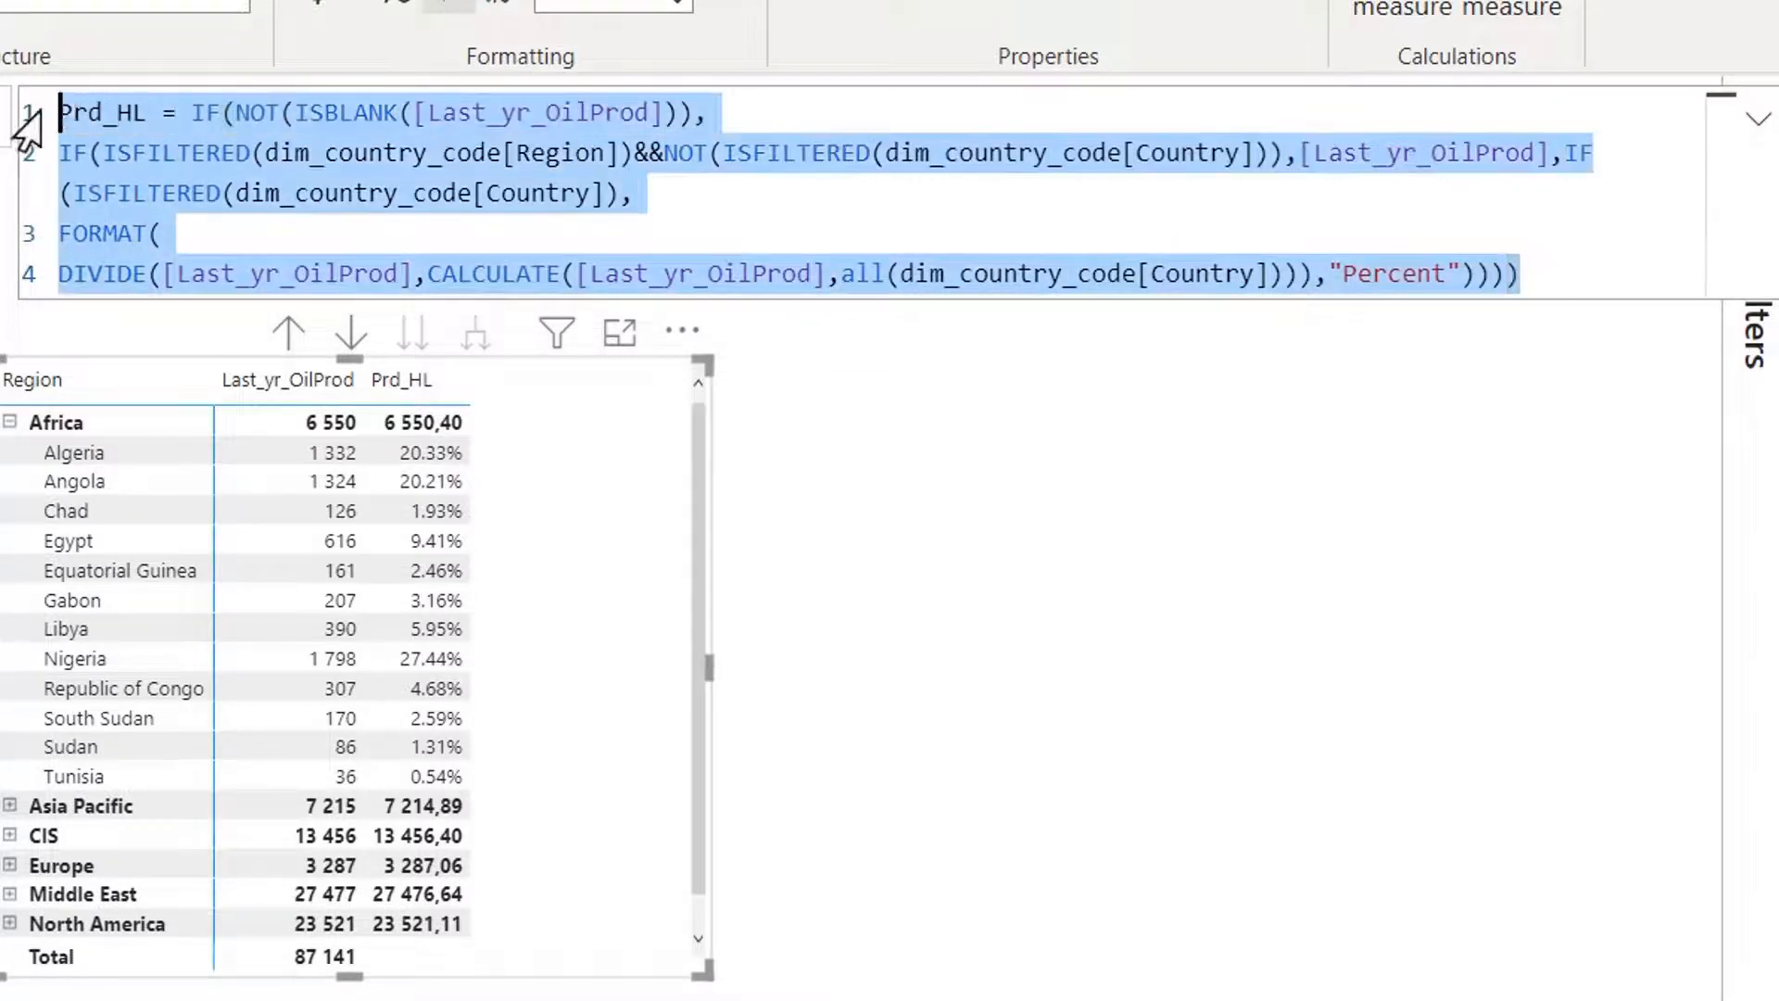
{"action": "left_click", "coordinate": [794, 198]}
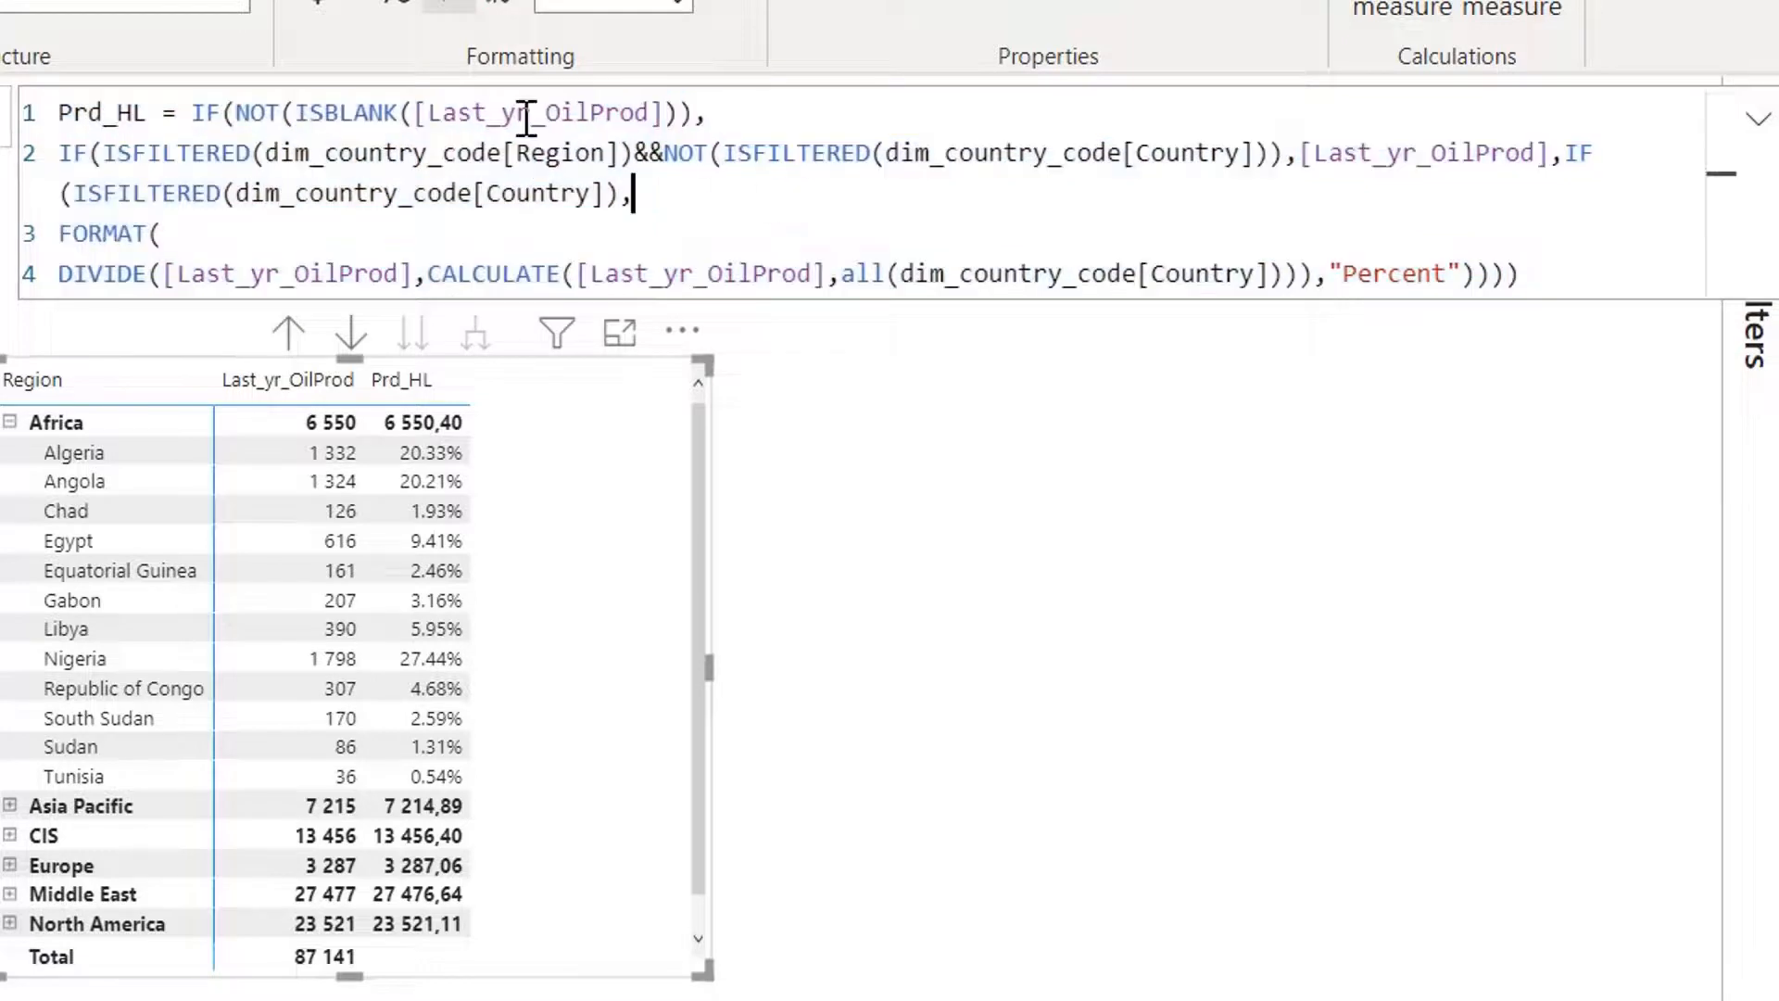
{"action": "left_click", "coordinate": [694, 115]}
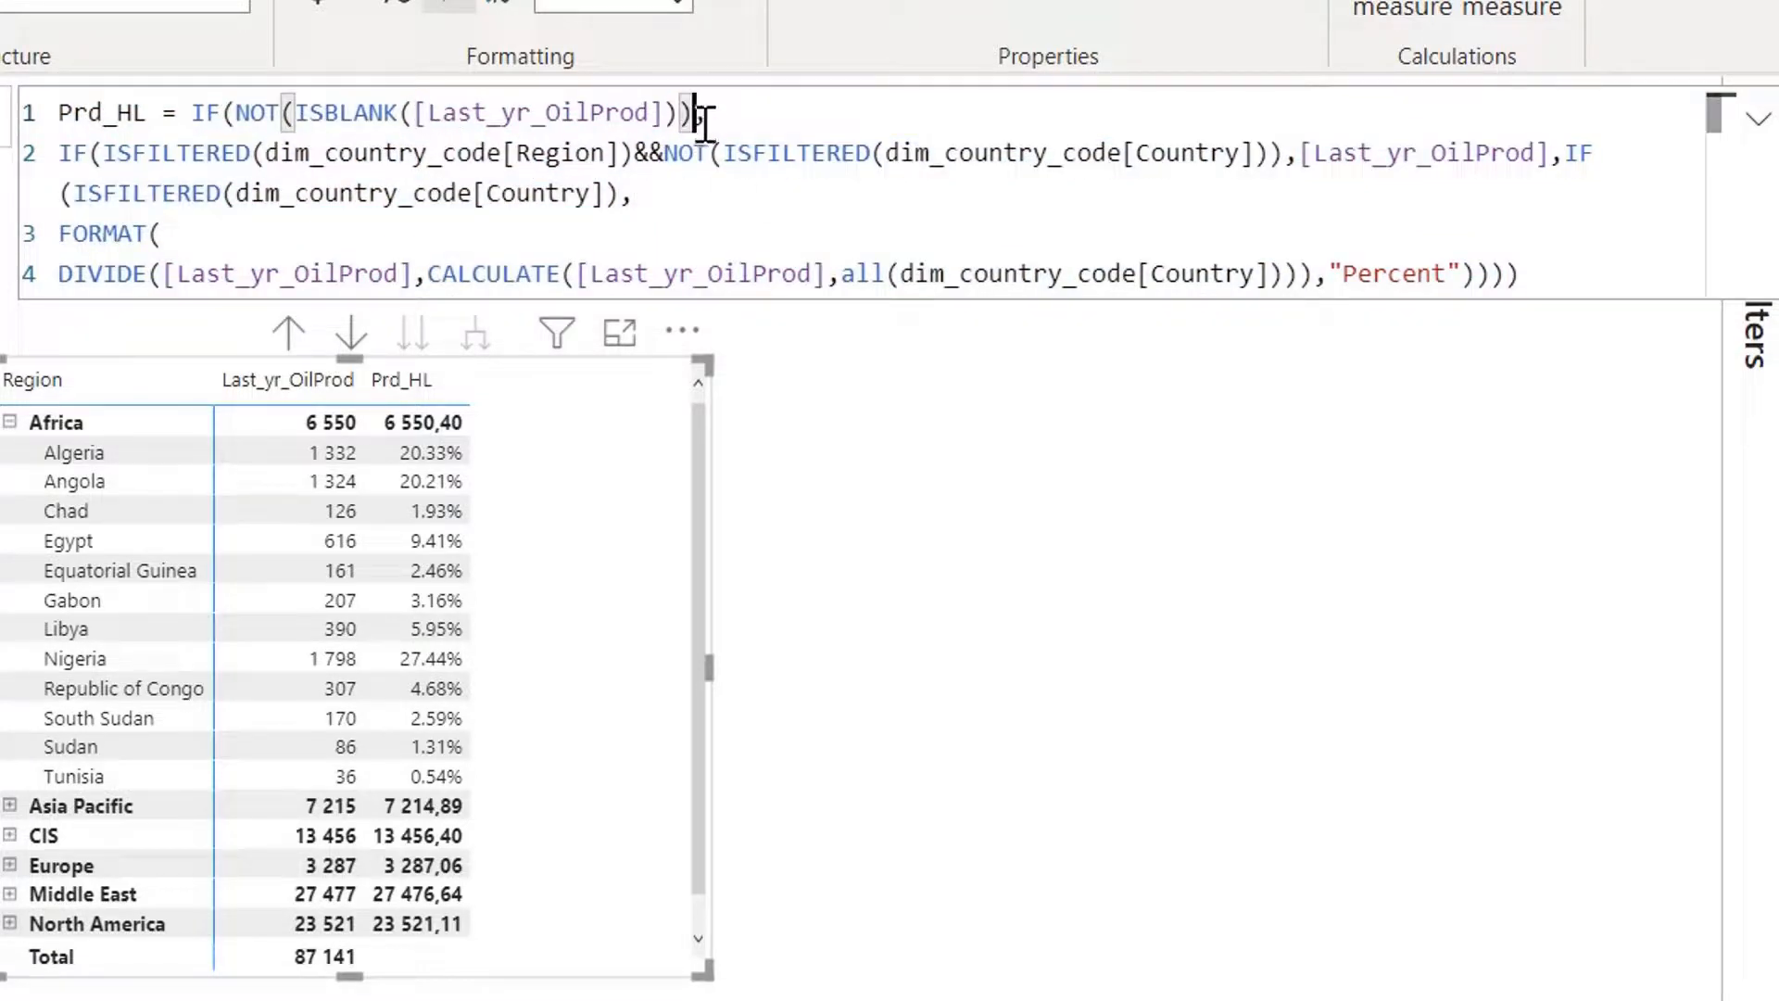
{"action": "left_click", "coordinate": [779, 110]}
{"action": "key", "text": "alt+Return"}
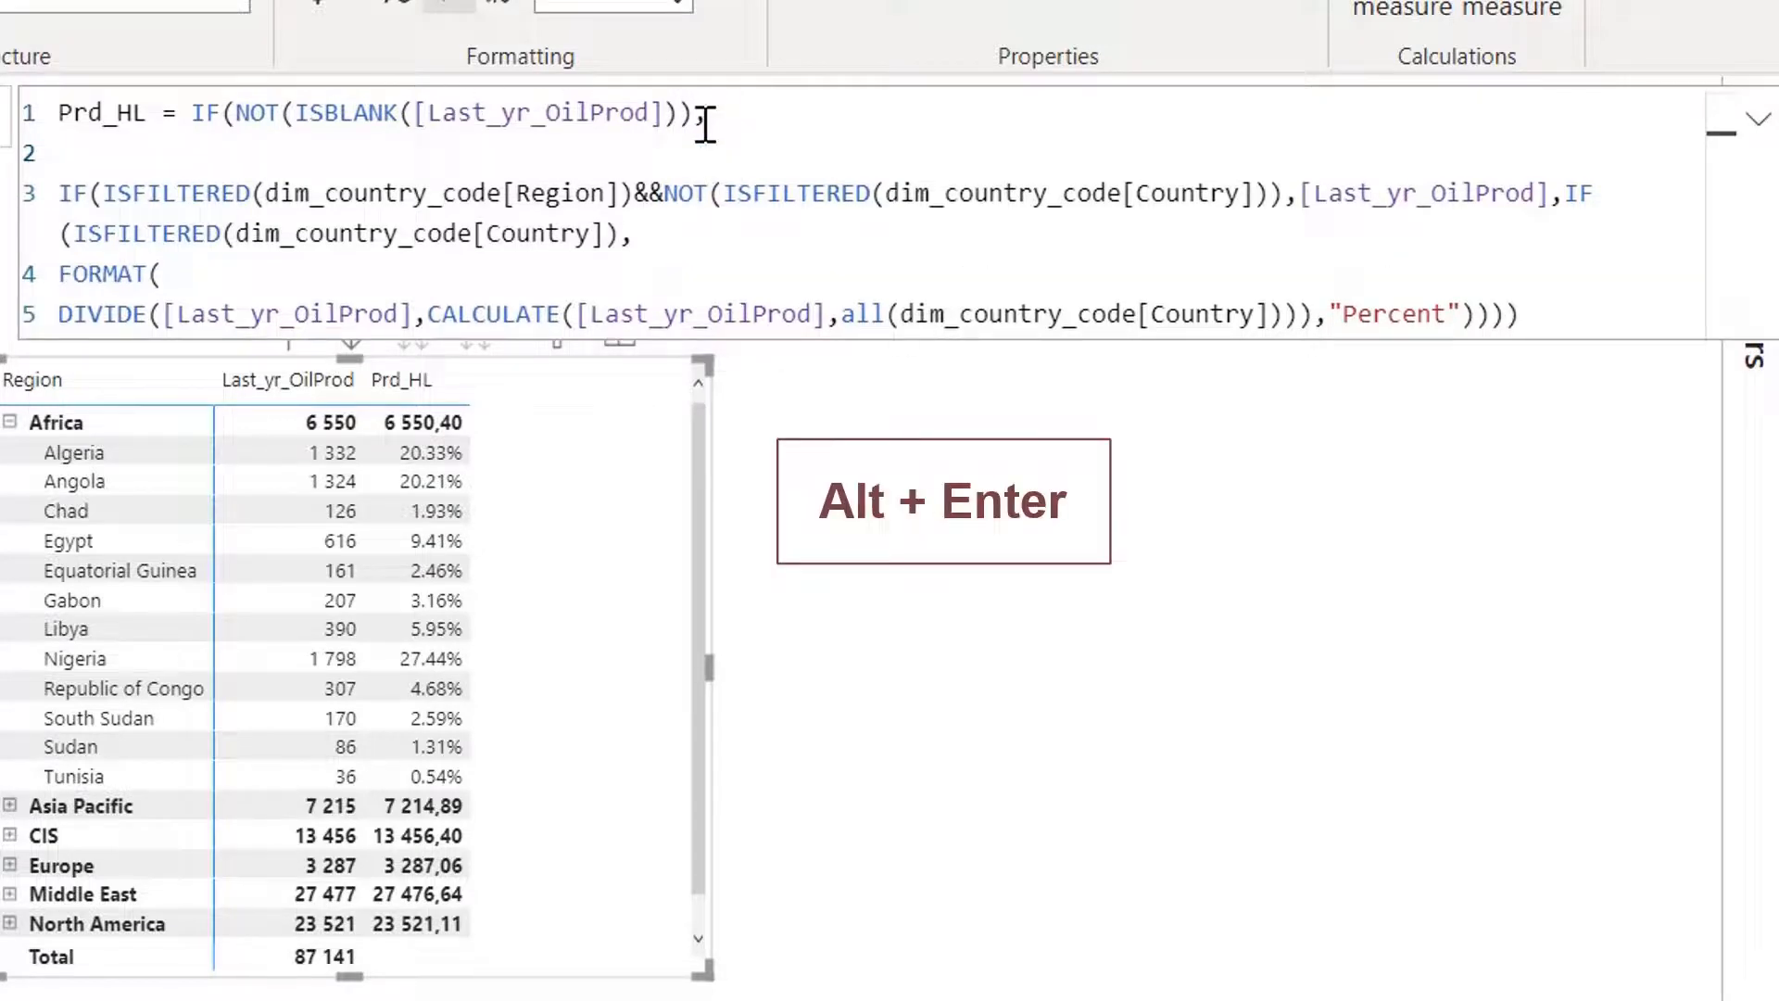
{"action": "left_click", "coordinate": [740, 266]}
{"action": "left_click", "coordinate": [706, 233]}
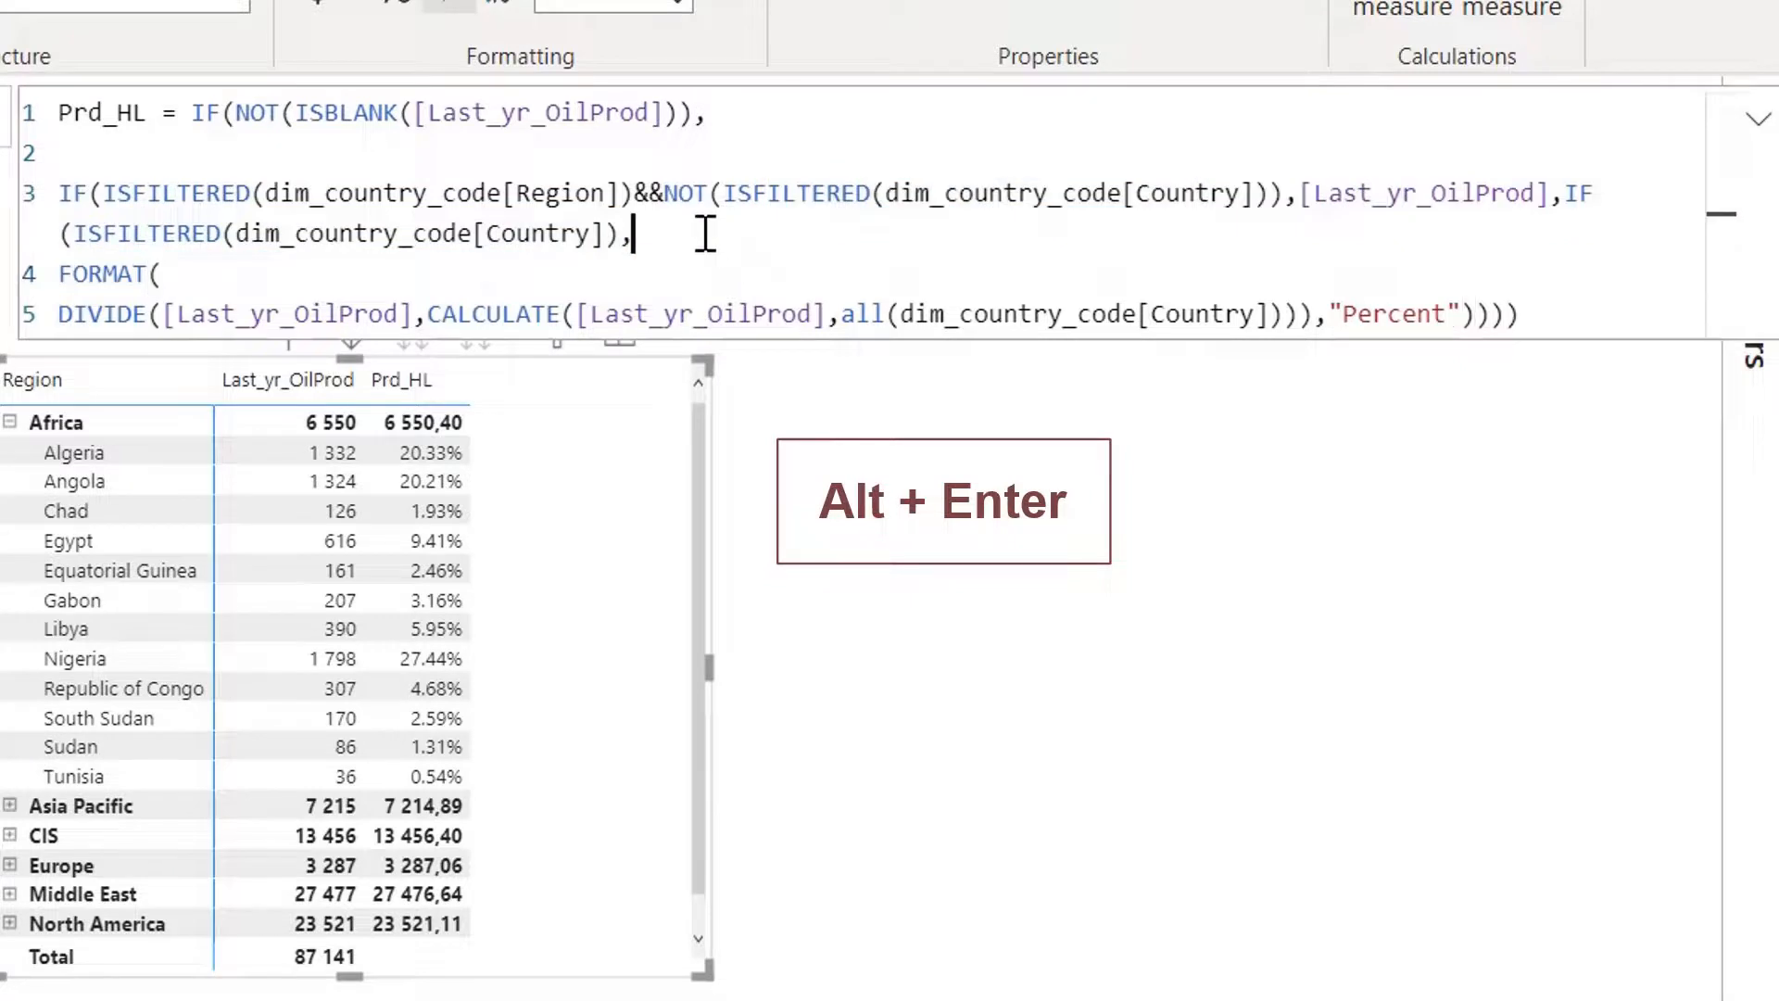
{"action": "key", "text": "alt+Return"}
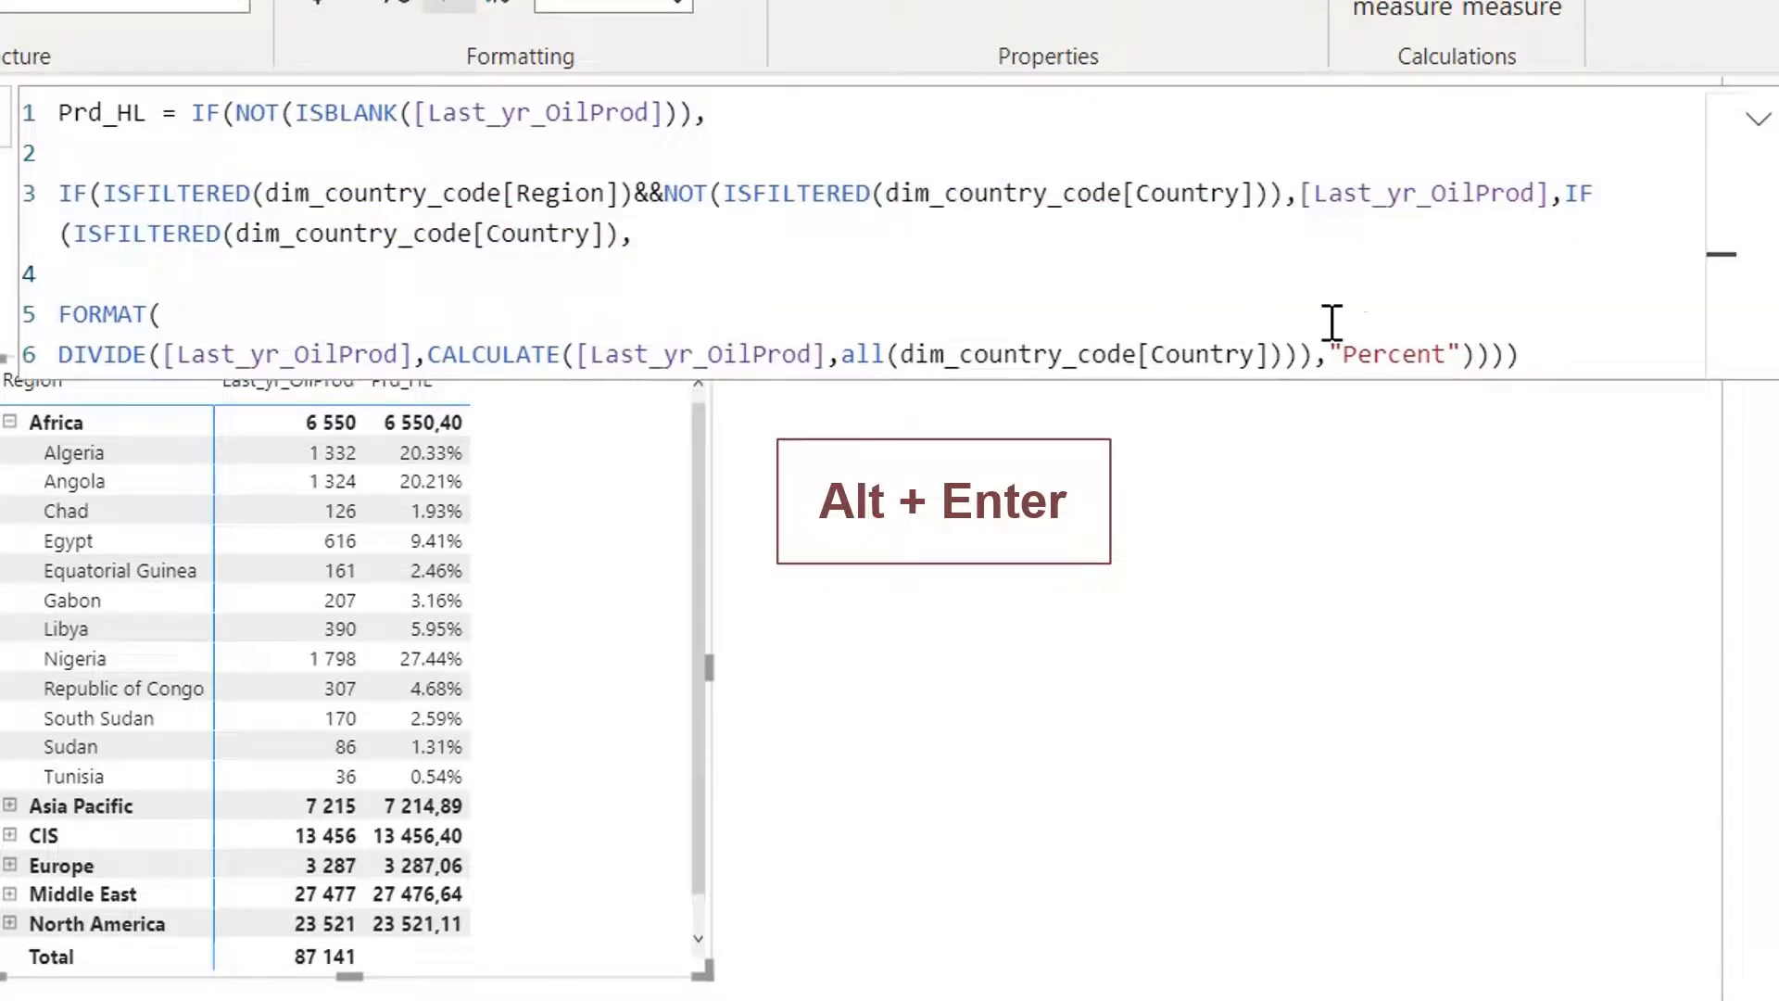
{"action": "left_click", "coordinate": [1557, 367]}
{"action": "key", "text": "alt+Return"}
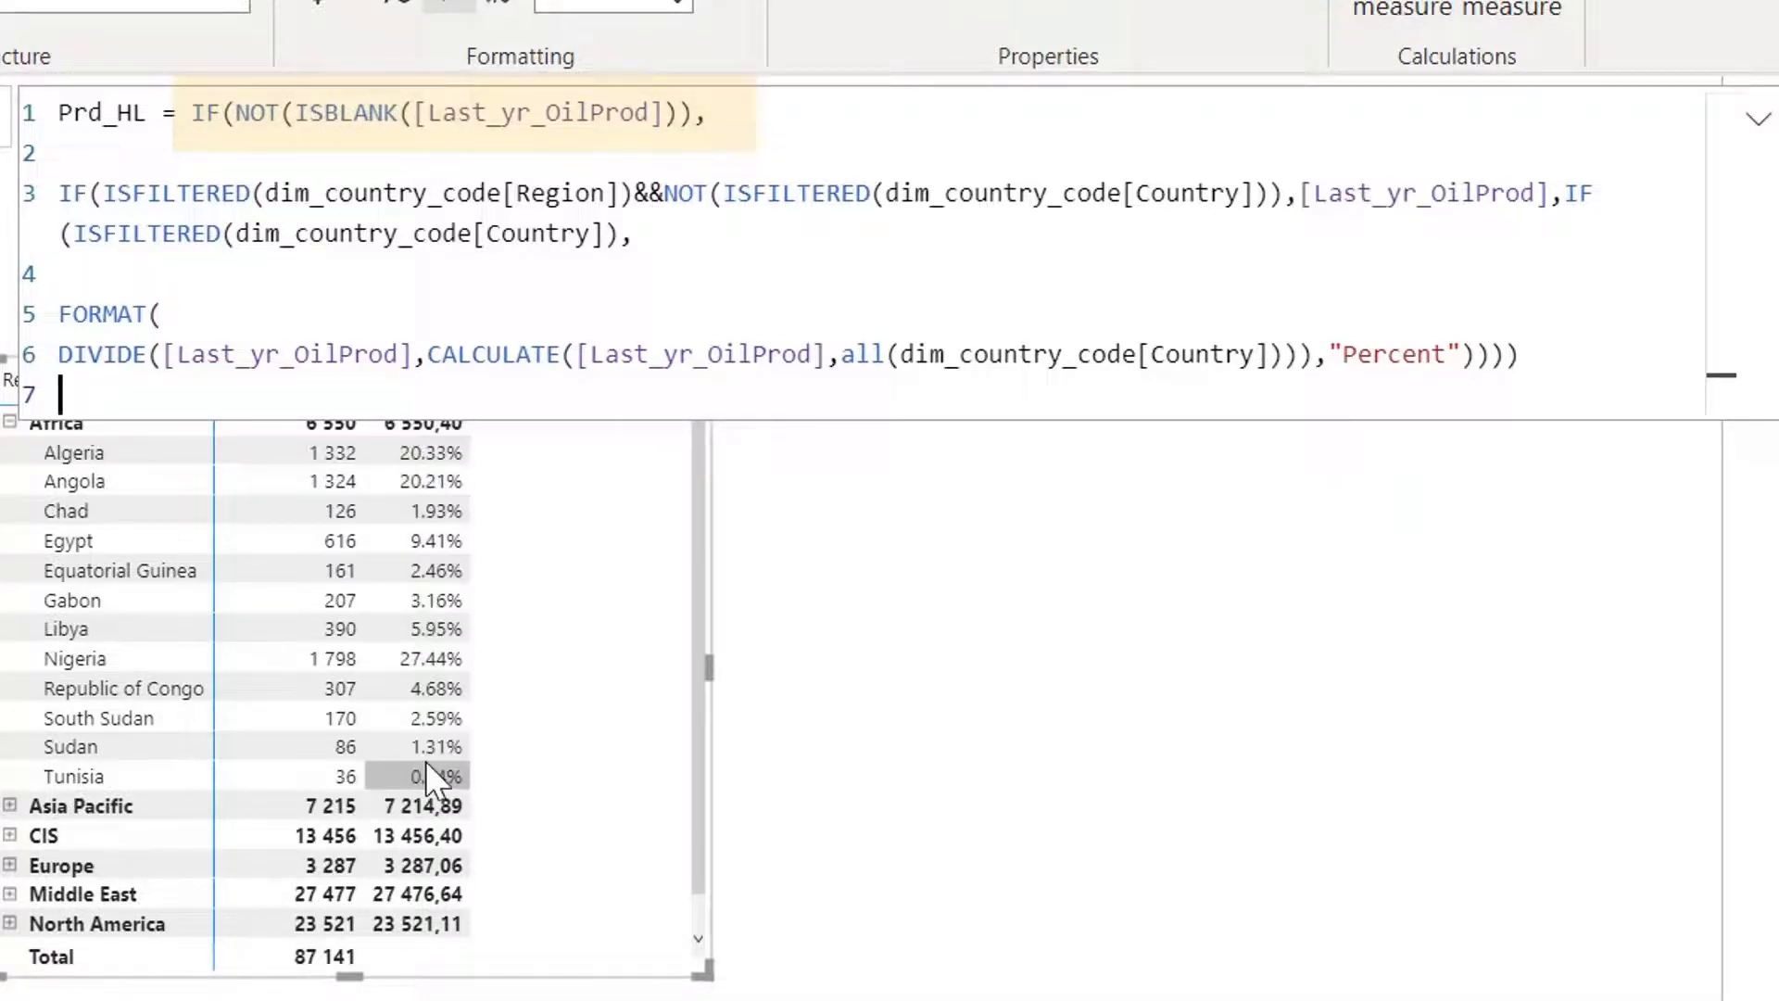
Step: Put the IF(ISFILTERED(dim_country_code[Country]) part on its own line below a blank line and remove the blank line before FORMAT
{"action": "left_click_drag", "start_coordinate": [191, 112], "coordinate": [760, 106]}
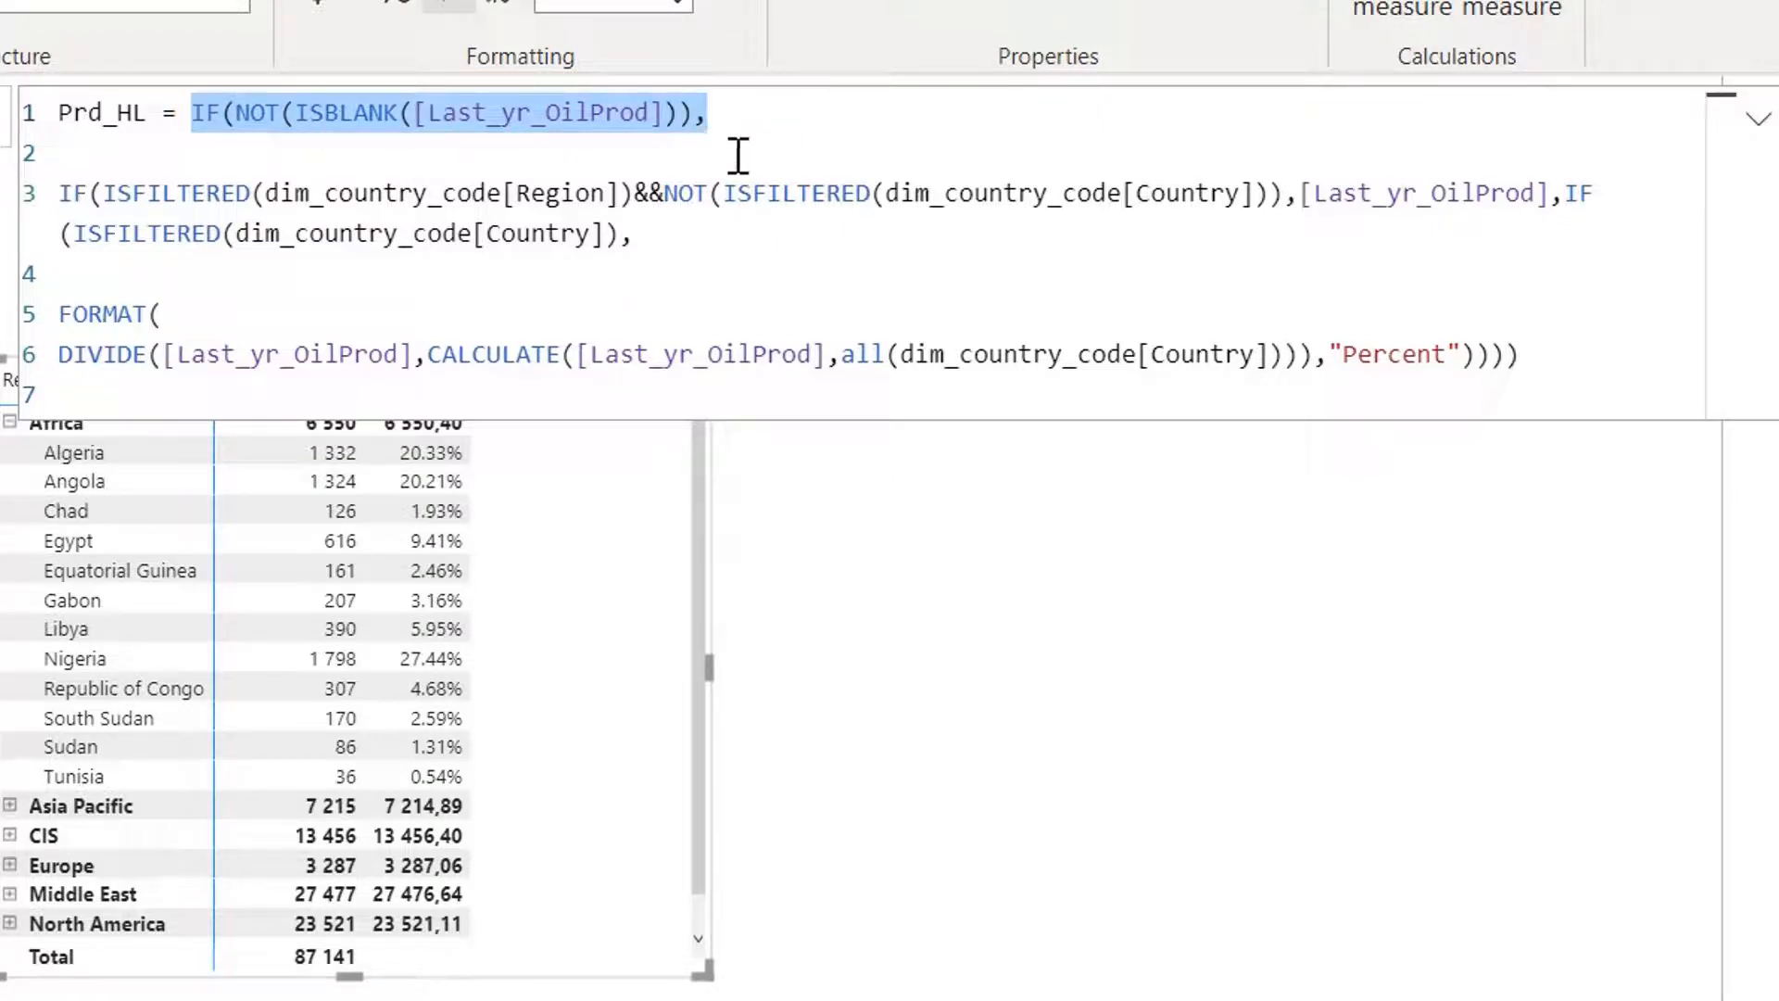
{"action": "left_click_drag", "start_coordinate": [58, 192], "coordinate": [756, 199]}
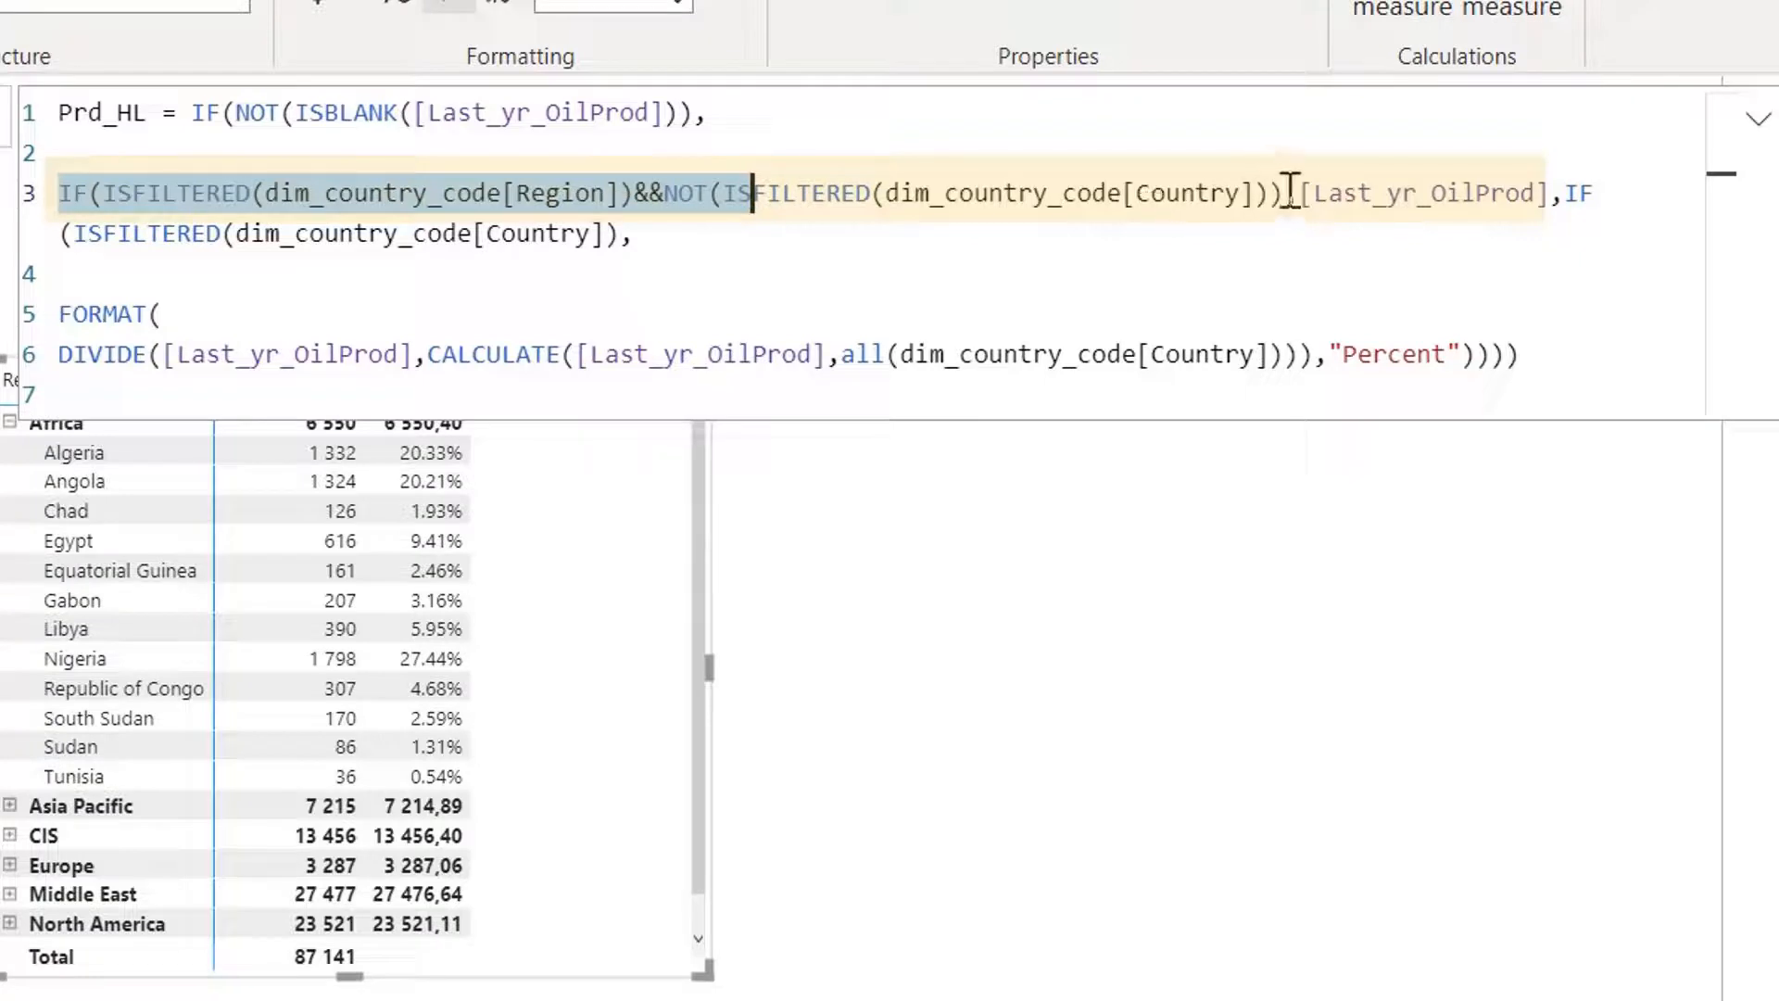
{"action": "left_click_drag", "start_coordinate": [1298, 193], "coordinate": [1553, 194]}
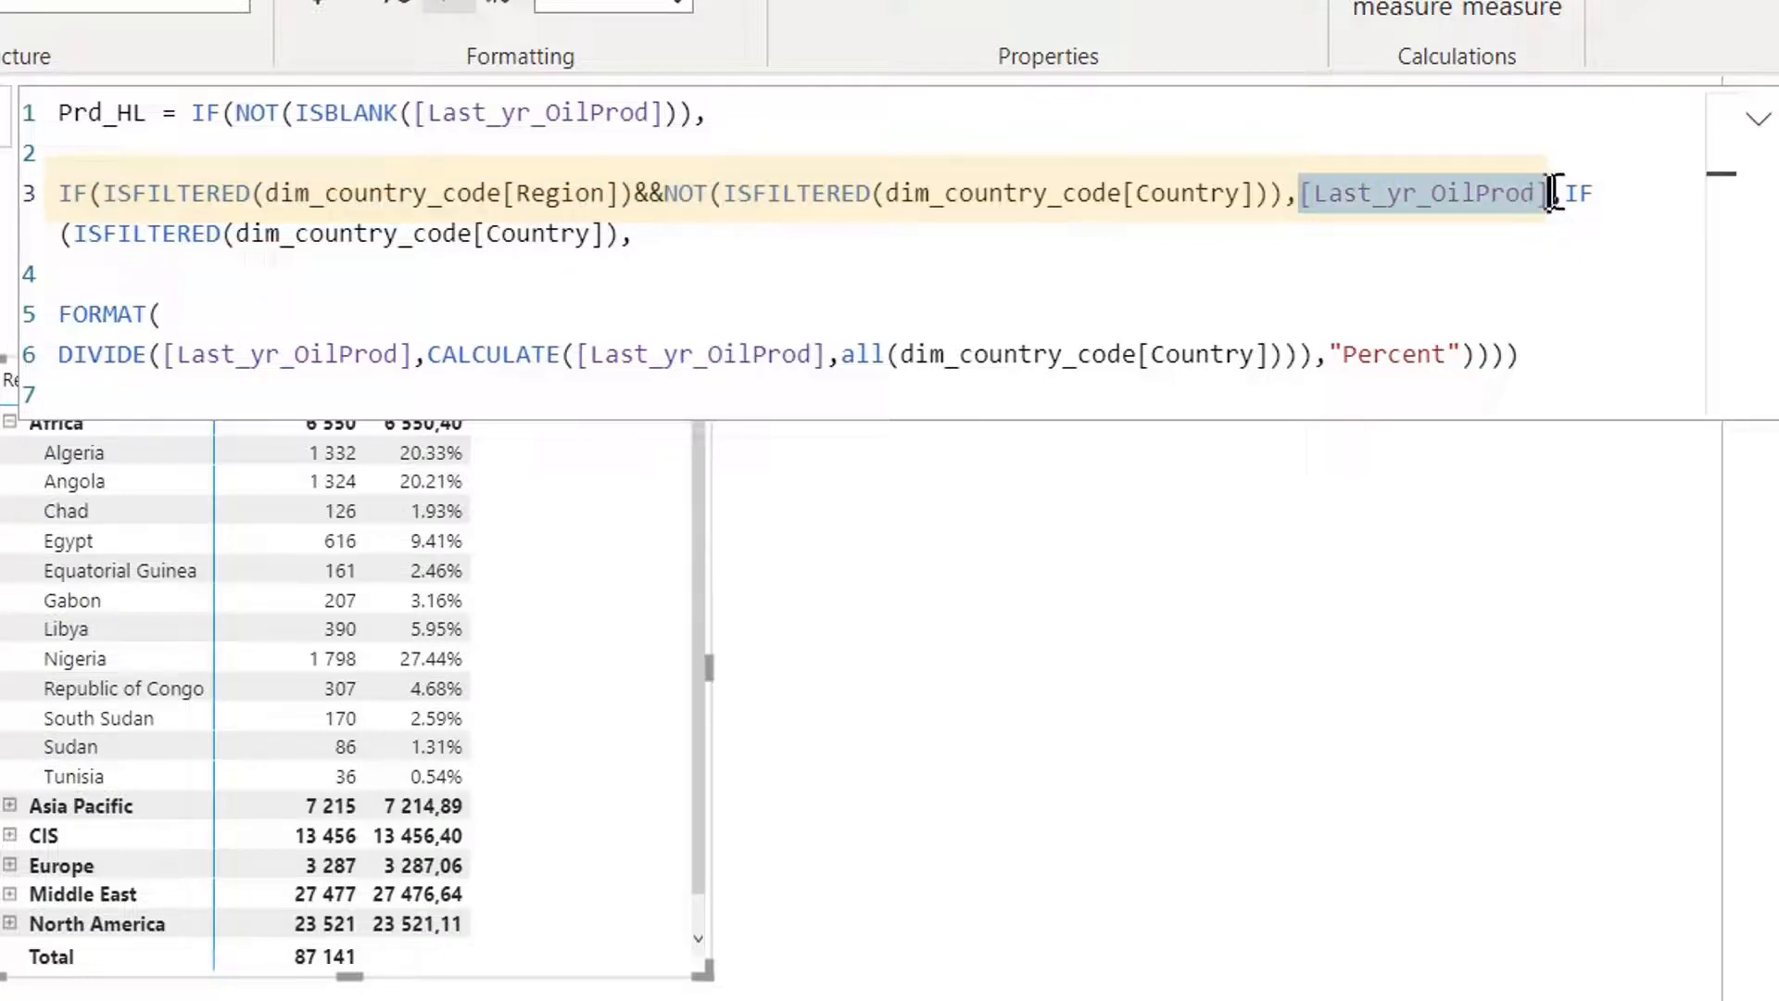
{"action": "left_click", "coordinate": [1577, 194]}
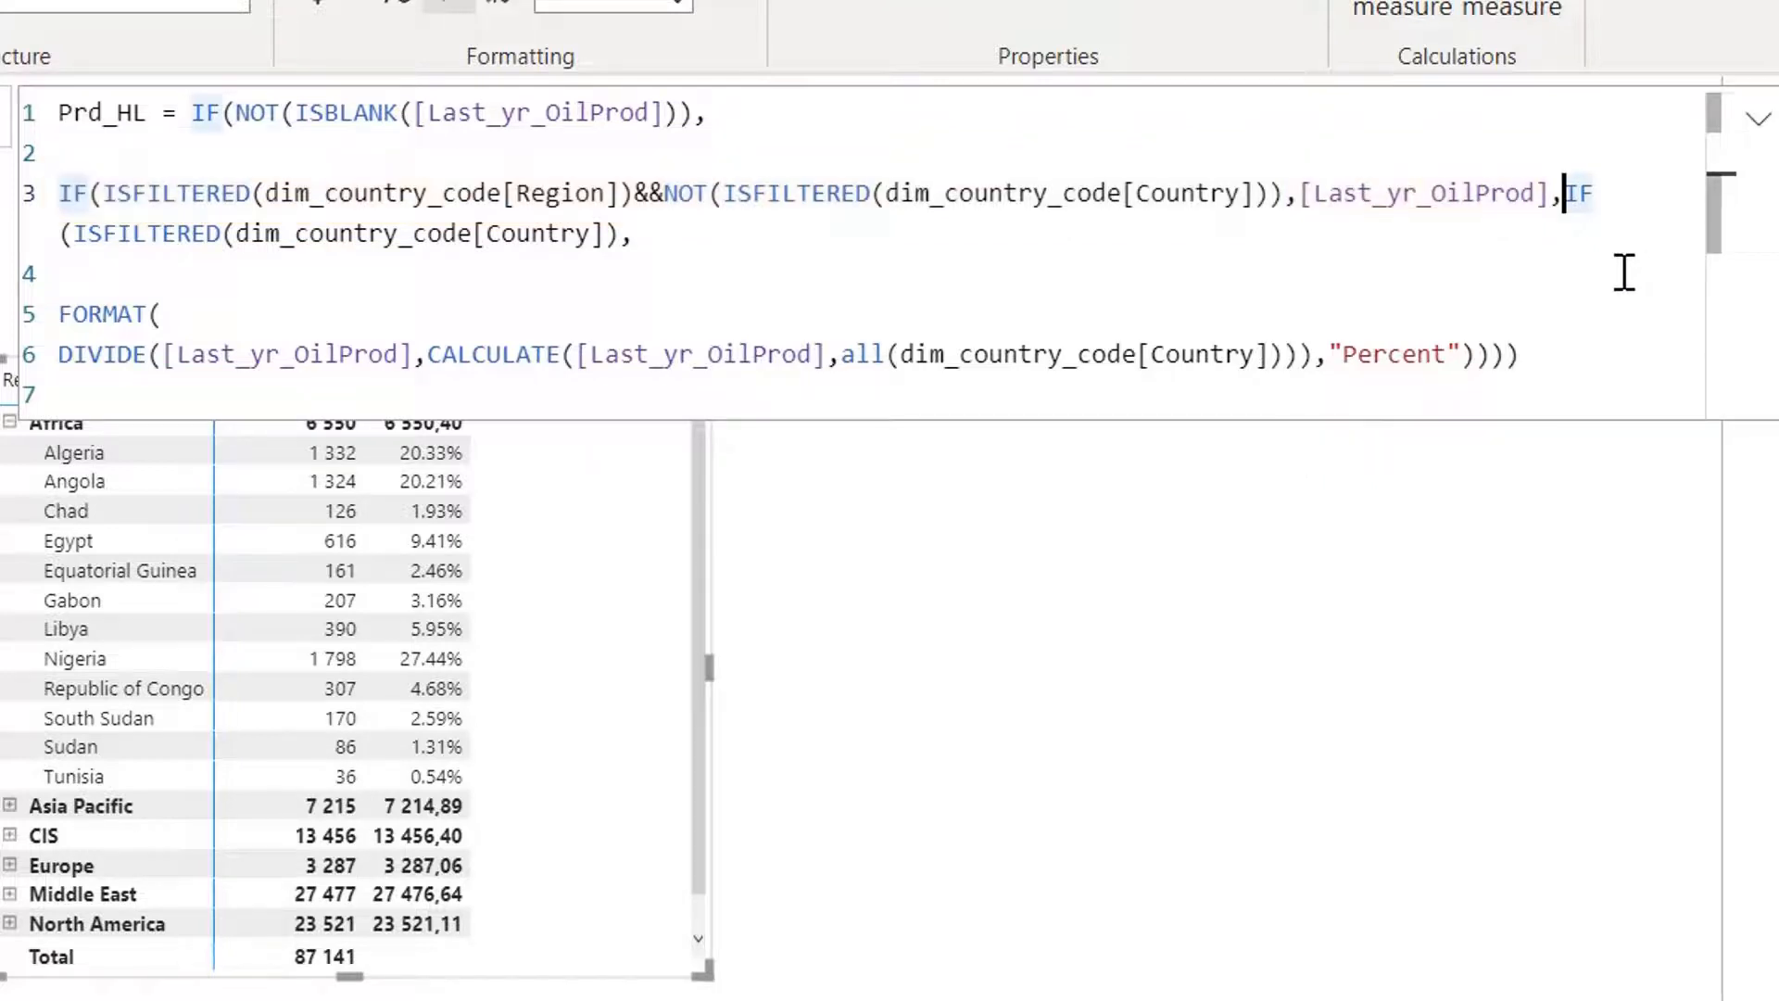
{"action": "key", "text": "Return"}
{"action": "key", "text": "Return"}
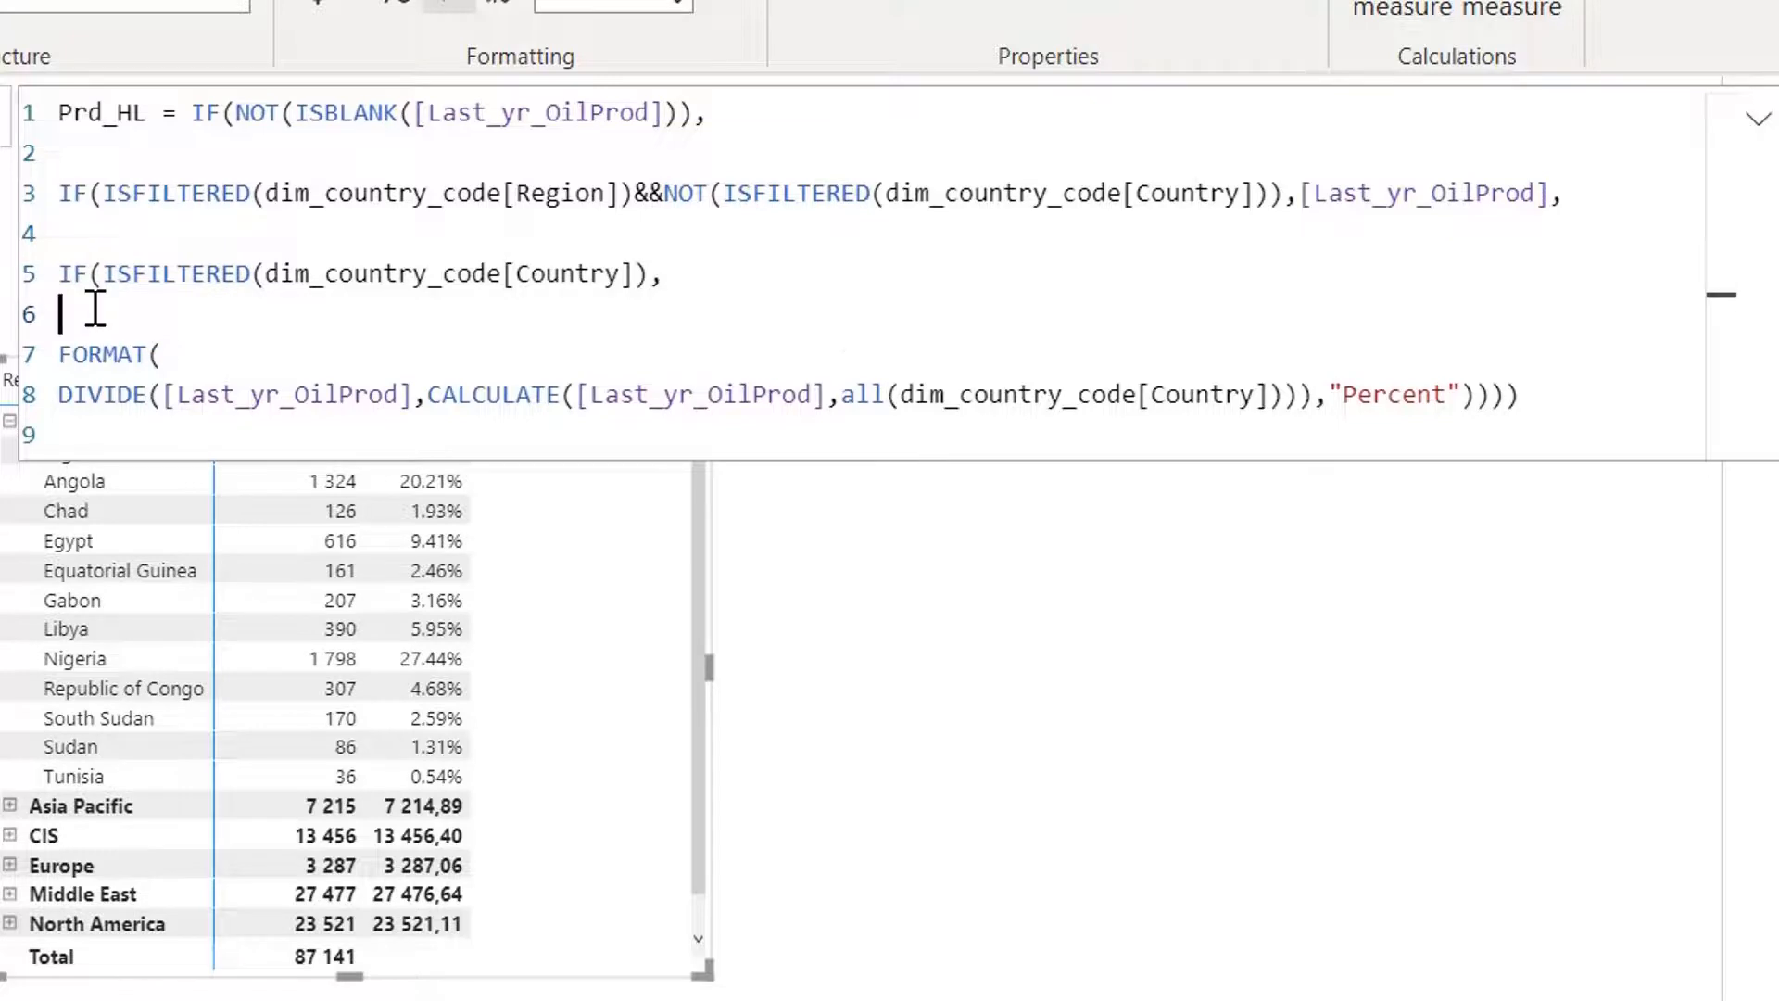
{"action": "key", "text": "BackSpace"}
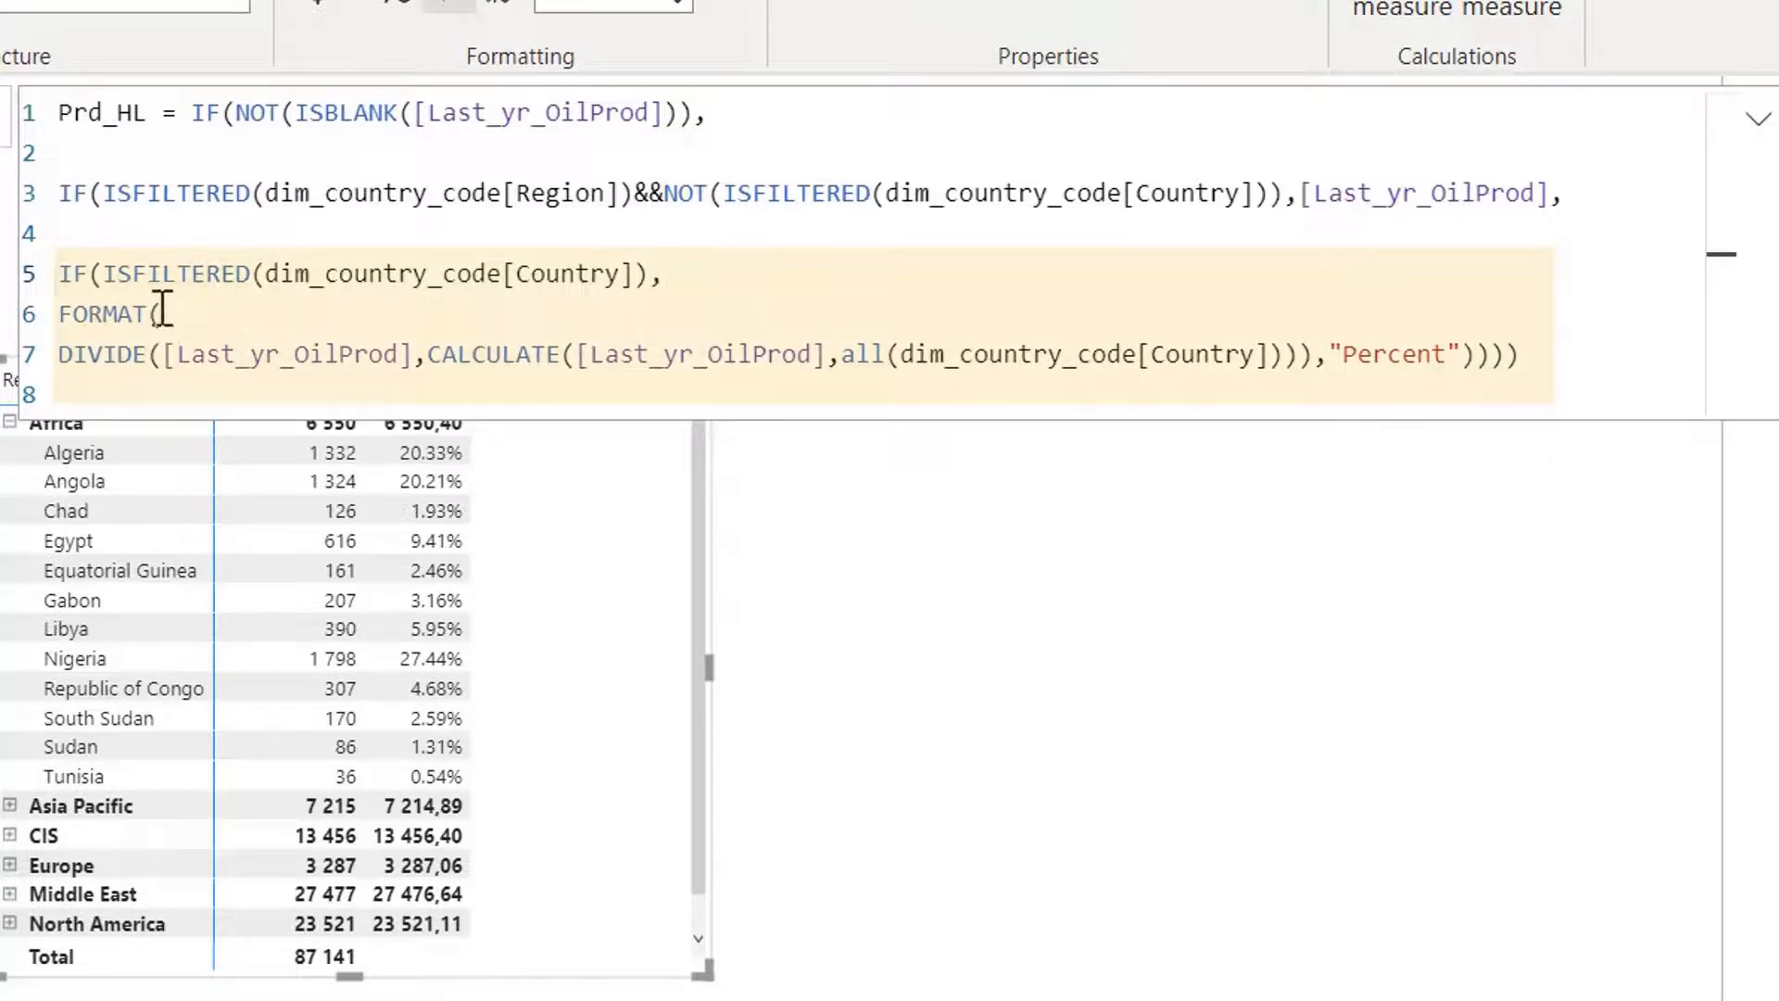
Step: Review the FORMAT and DIVIDE arguments of the country branch in the Prd_HL formula and collapse the formula editor
{"action": "left_click", "coordinate": [161, 312]}
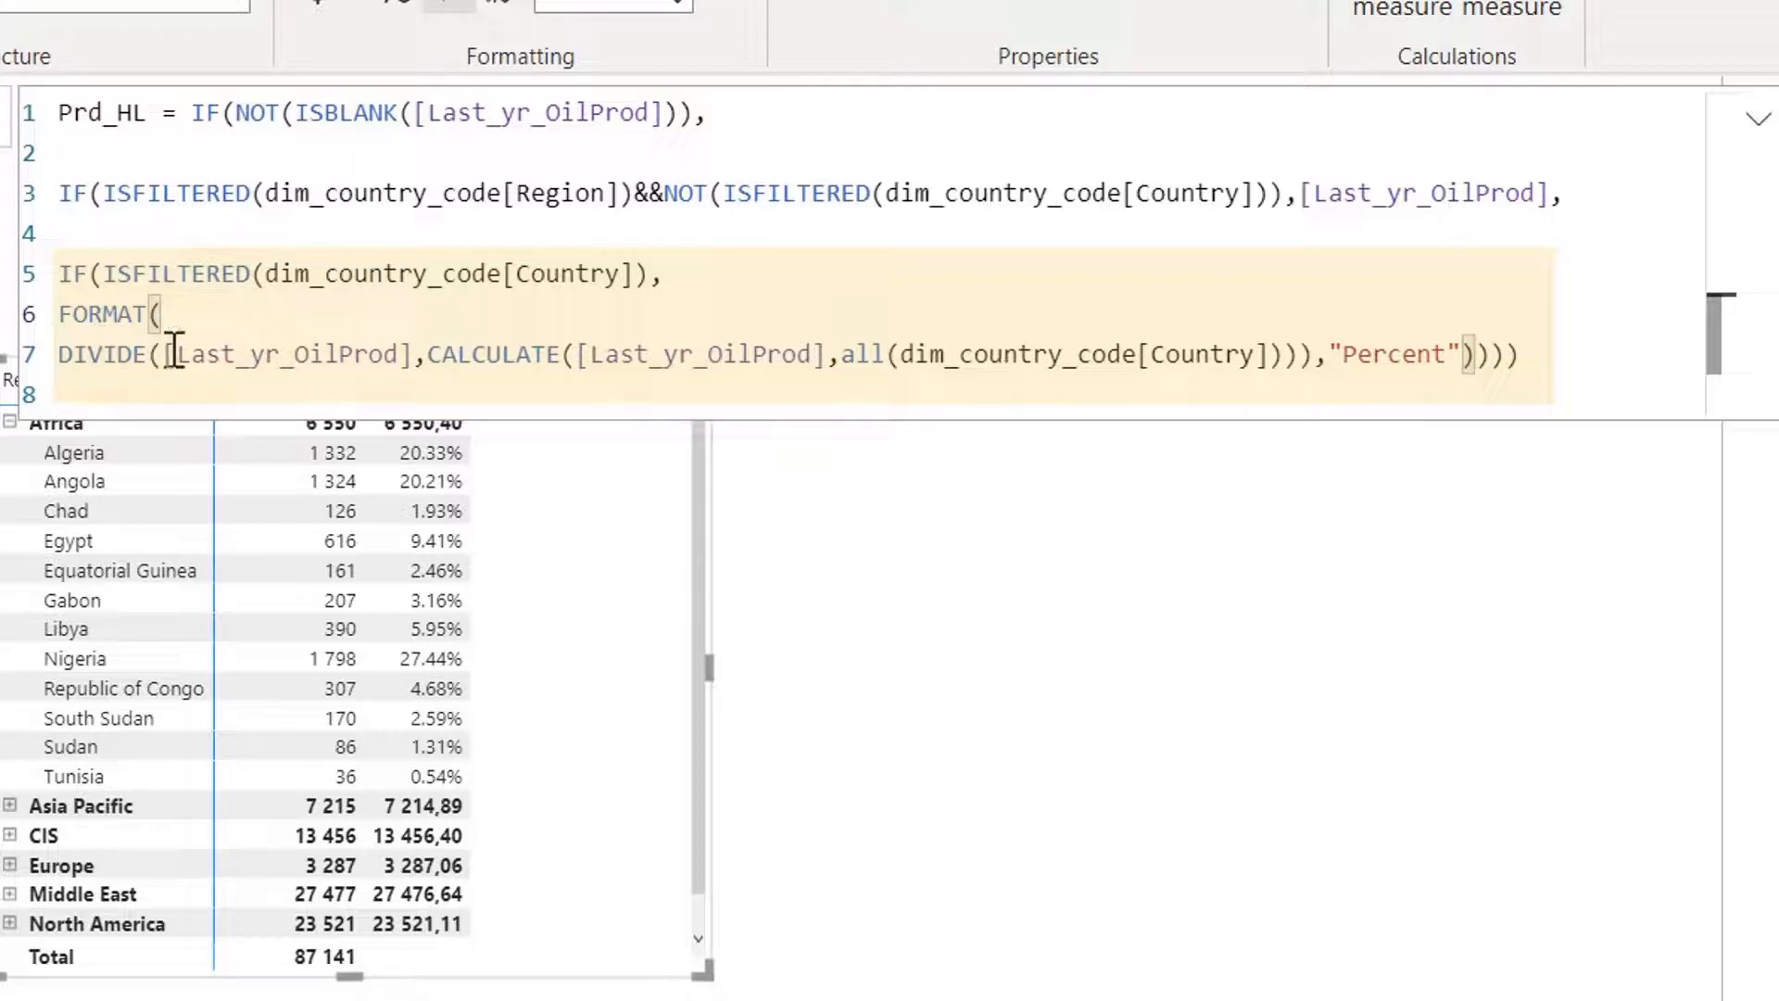
{"action": "left_click_drag", "start_coordinate": [166, 353], "coordinate": [412, 352]}
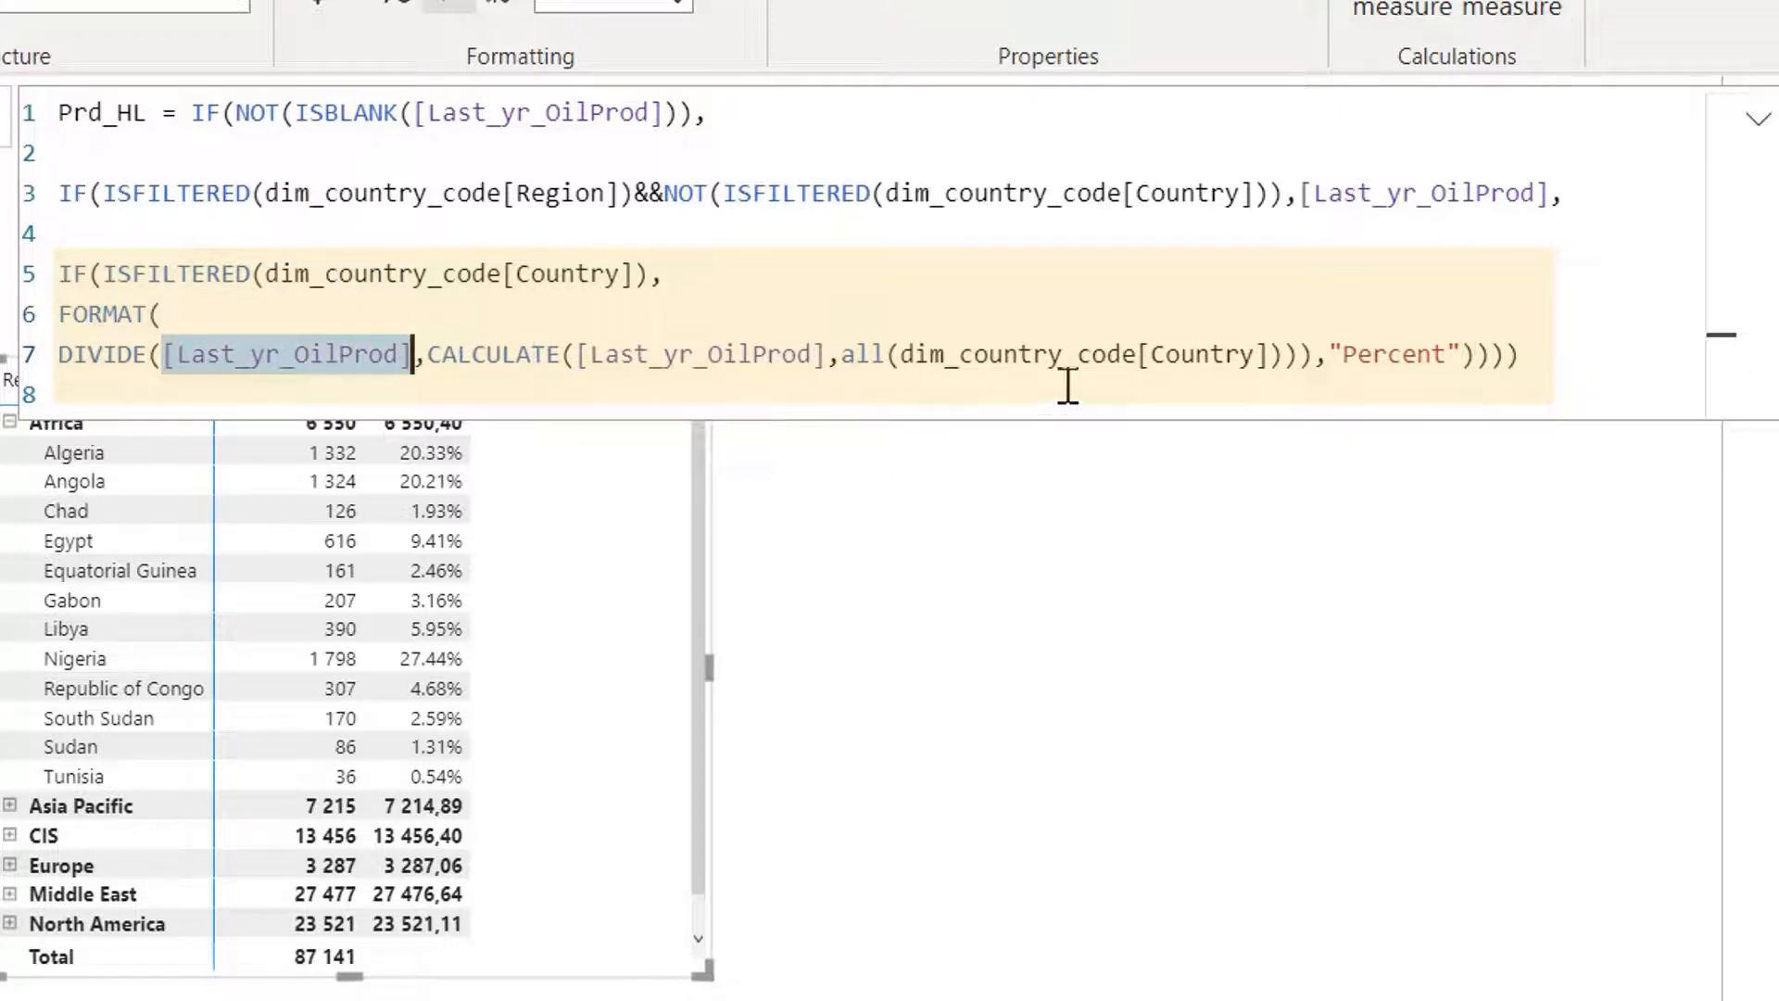
{"action": "left_click_drag", "start_coordinate": [1315, 352], "coordinate": [153, 319]}
{"action": "left_click", "coordinate": [97, 313]}
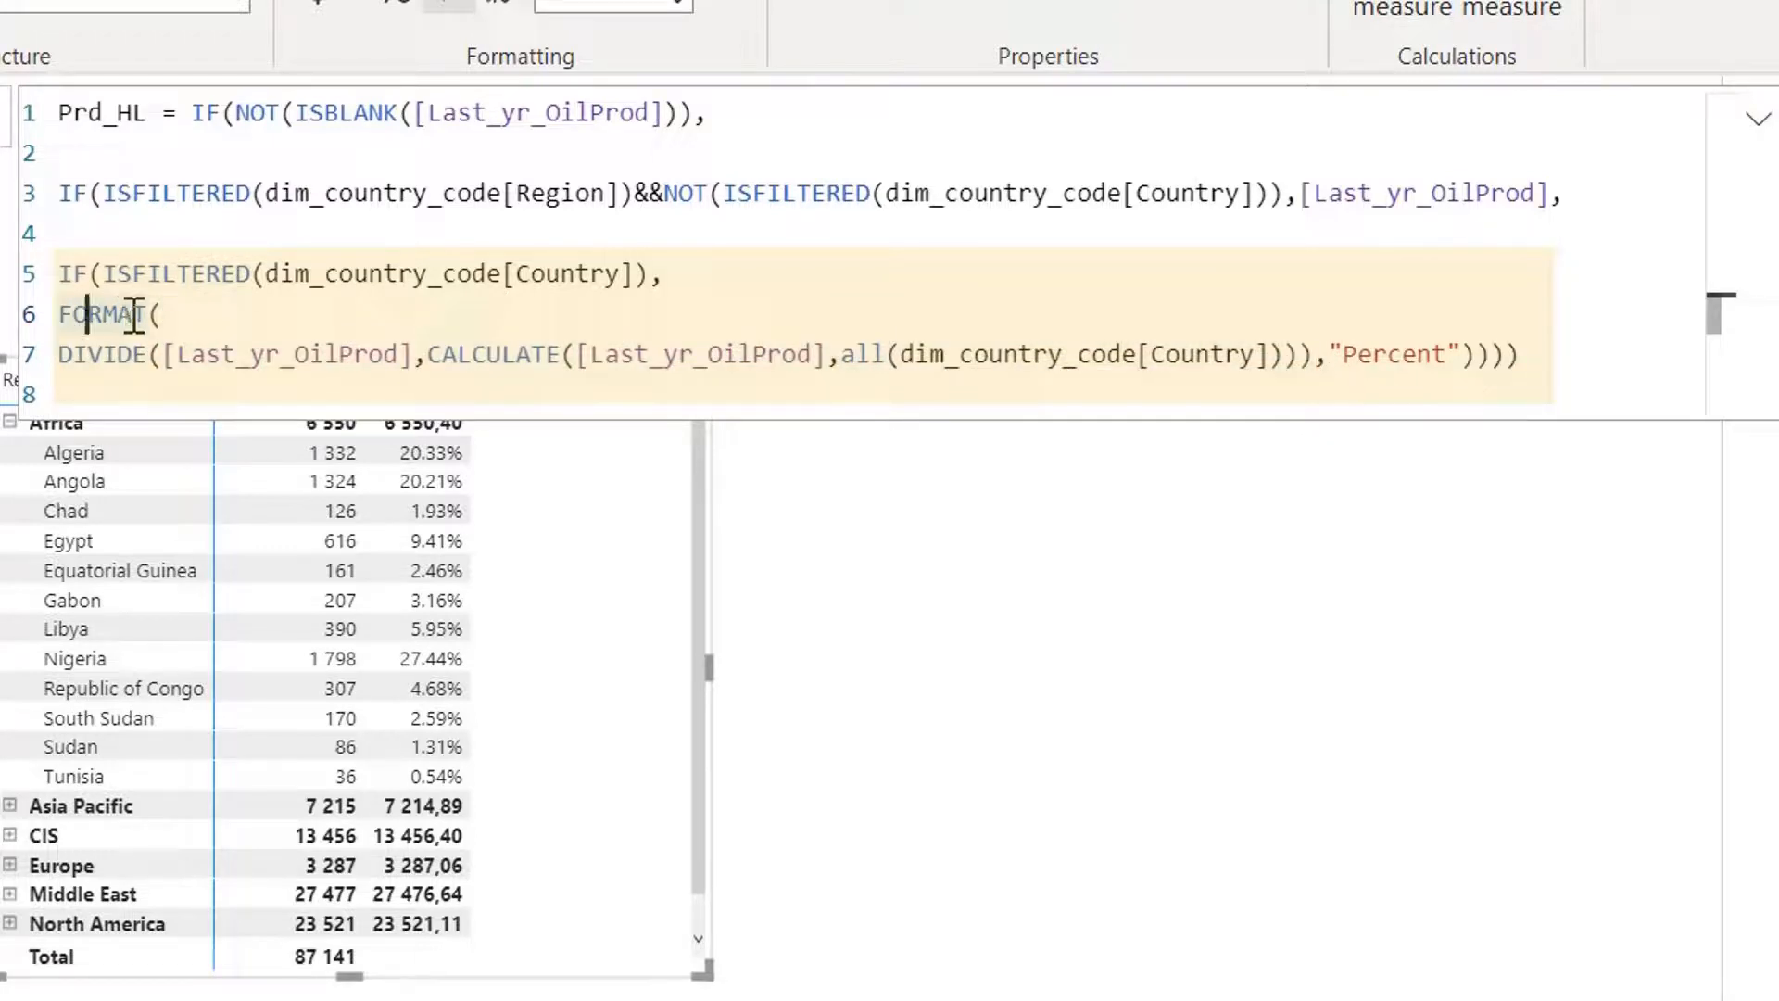
{"action": "left_click_drag", "start_coordinate": [1467, 351], "coordinate": [1341, 346]}
{"action": "left_click", "coordinate": [1529, 353]}
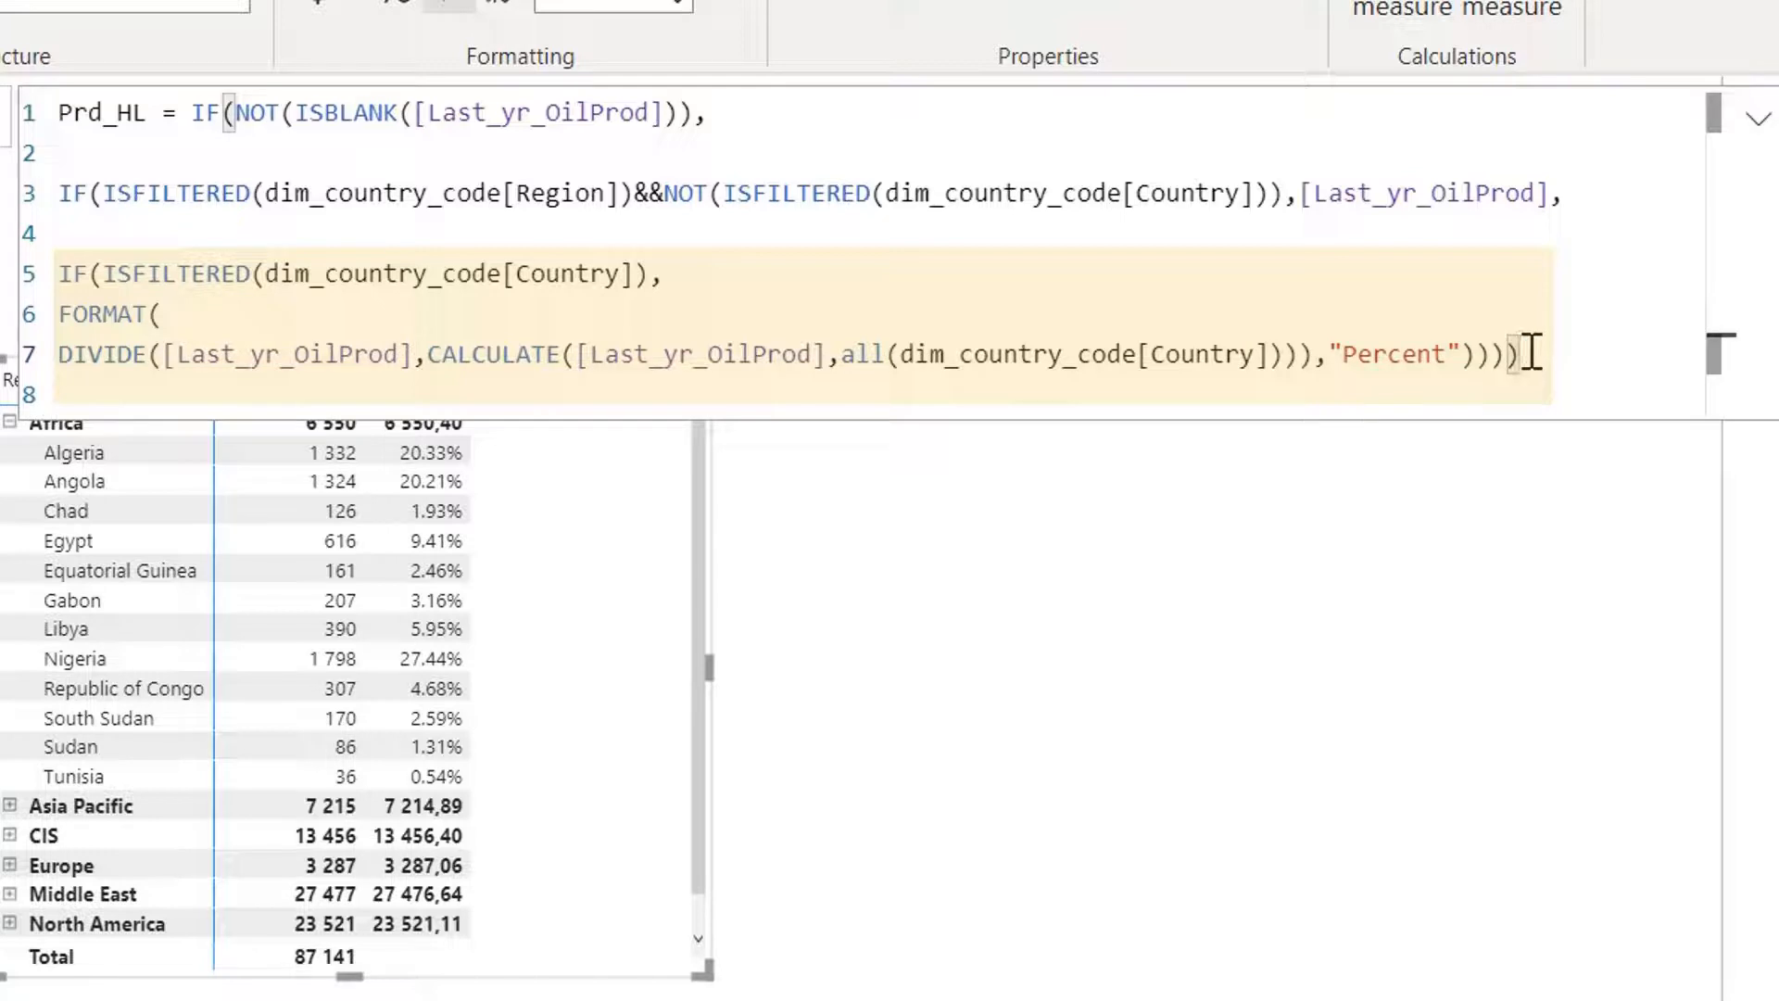
{"action": "key", "text": "Return"}
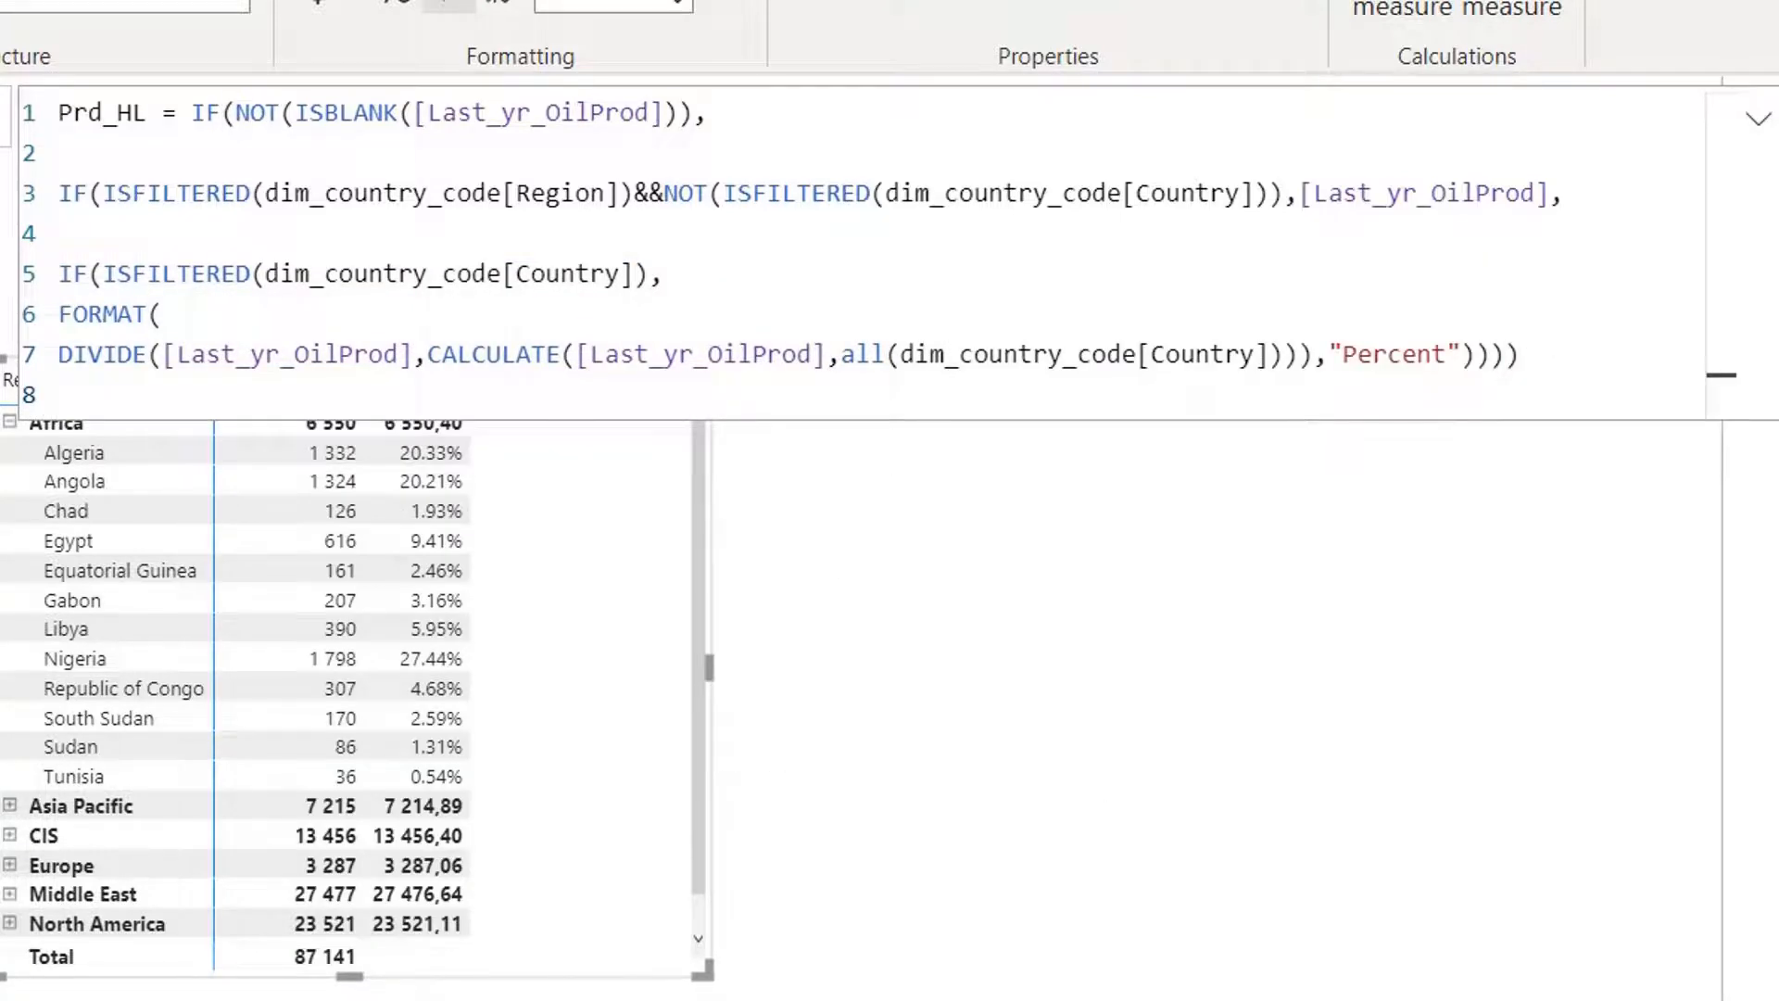
{"action": "left_click", "coordinate": [1759, 121]}
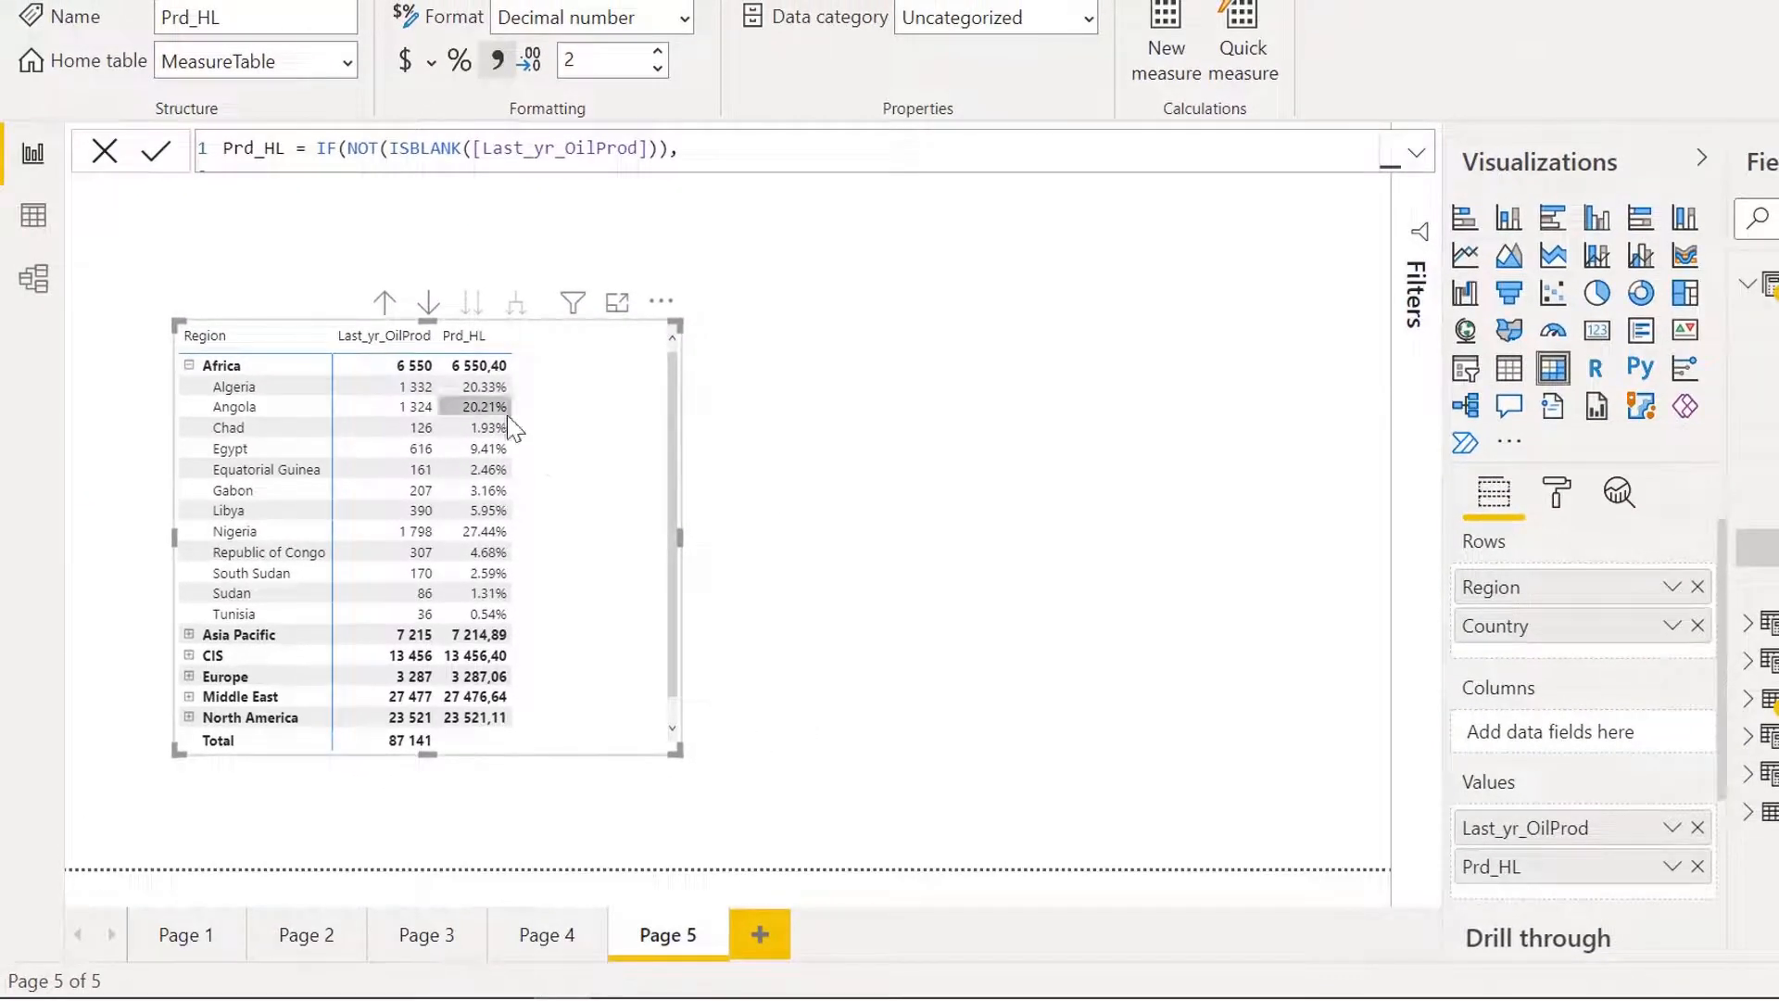
Step: Remove Last_yr_OilProd from the matrix values and drill the matrix up to the Region level
{"action": "left_click", "coordinate": [1697, 828]}
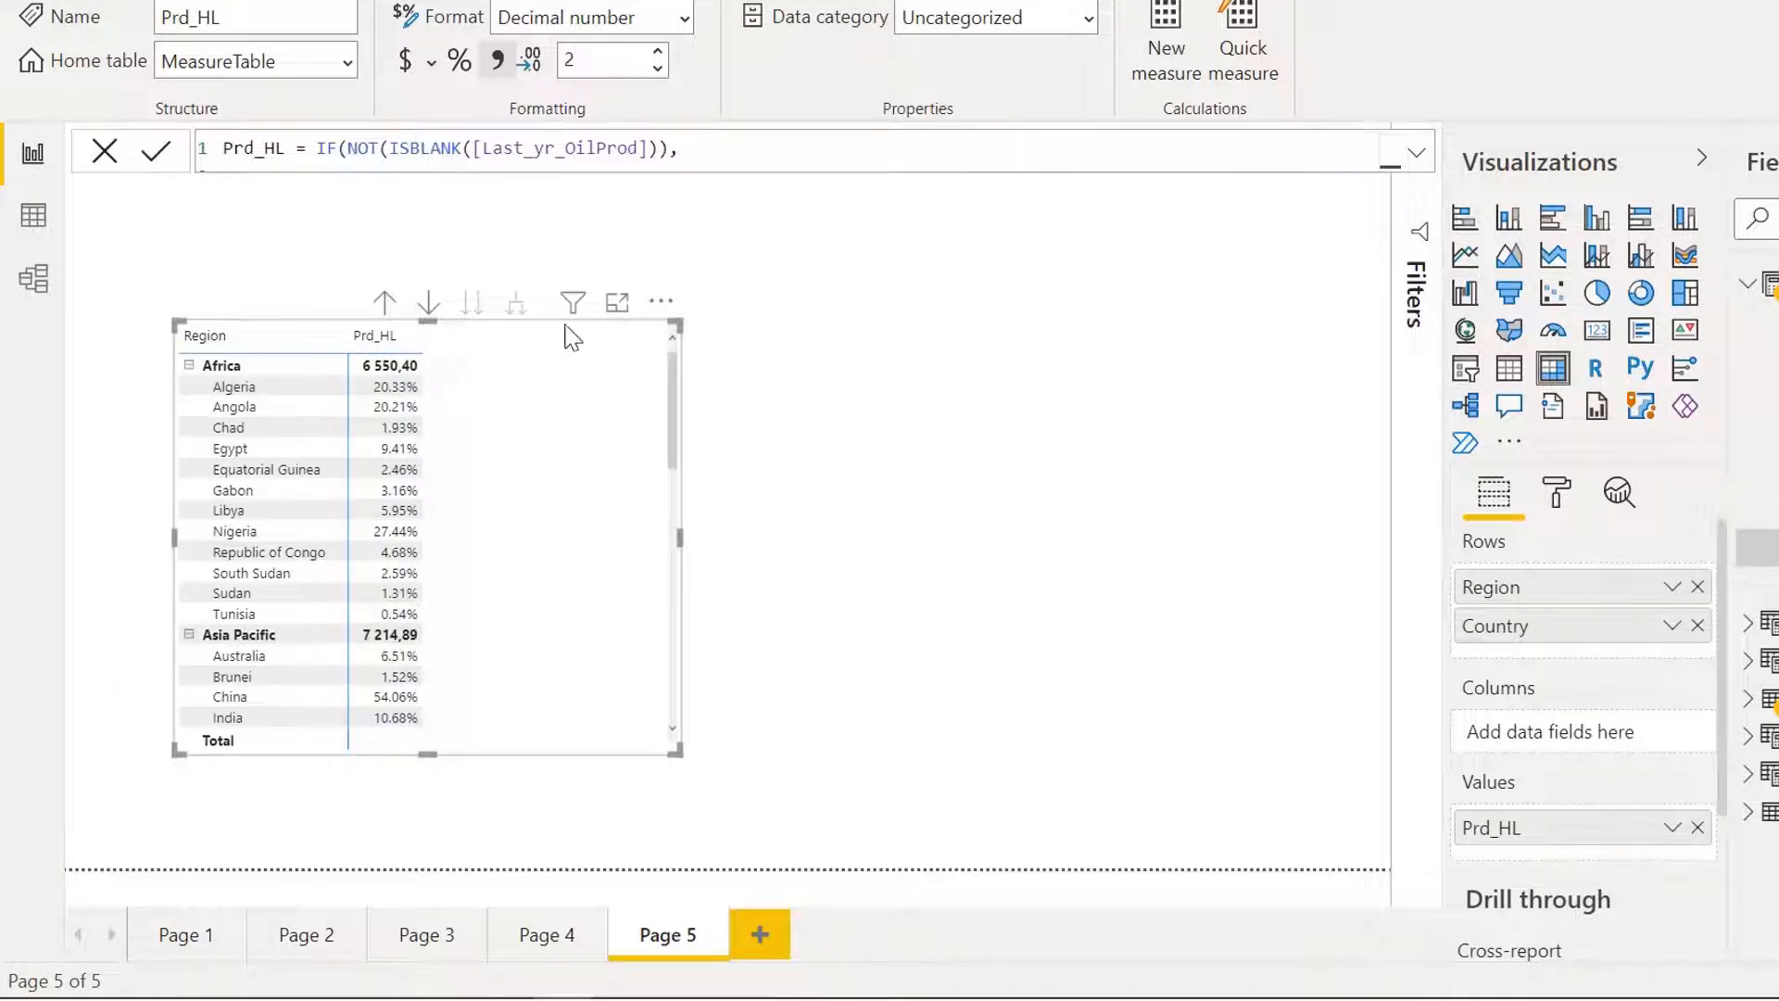
{"action": "left_click", "coordinate": [387, 306]}
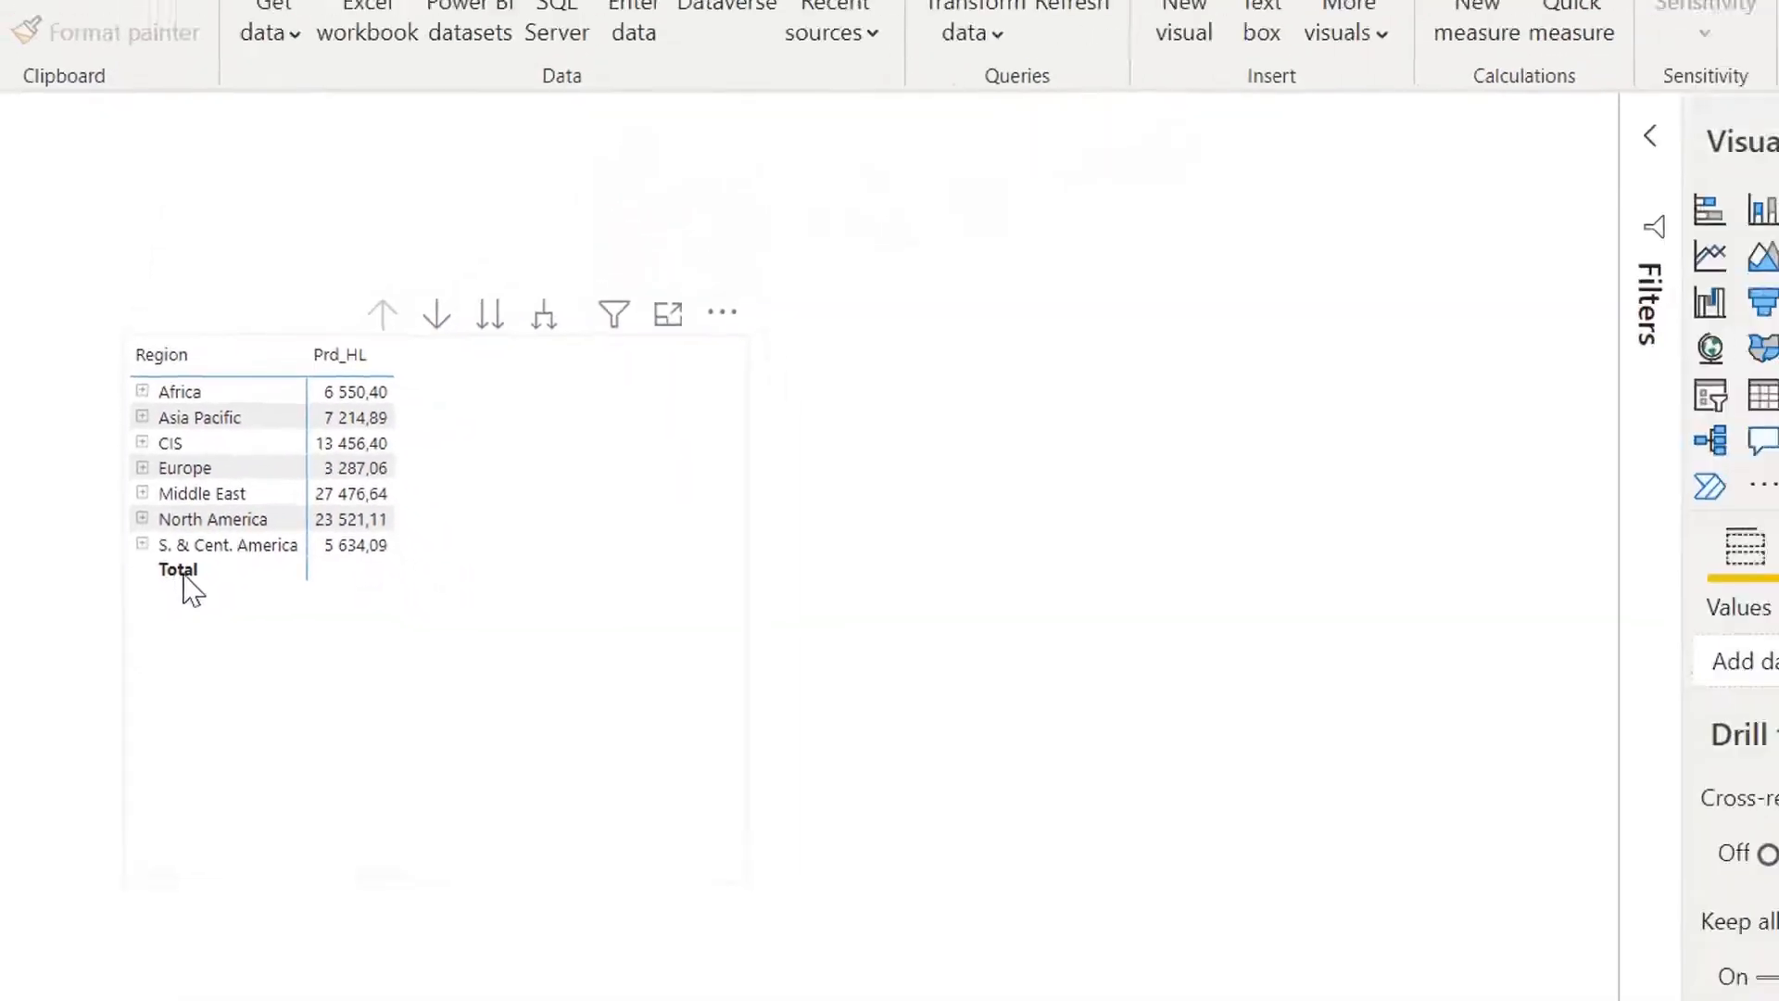
Step: Open the Prd_HL formula and move the IF(NOT(ISBLANK([Last_yr_OilProd])) expression down to line 4
{"action": "left_click", "coordinate": [1648, 598]}
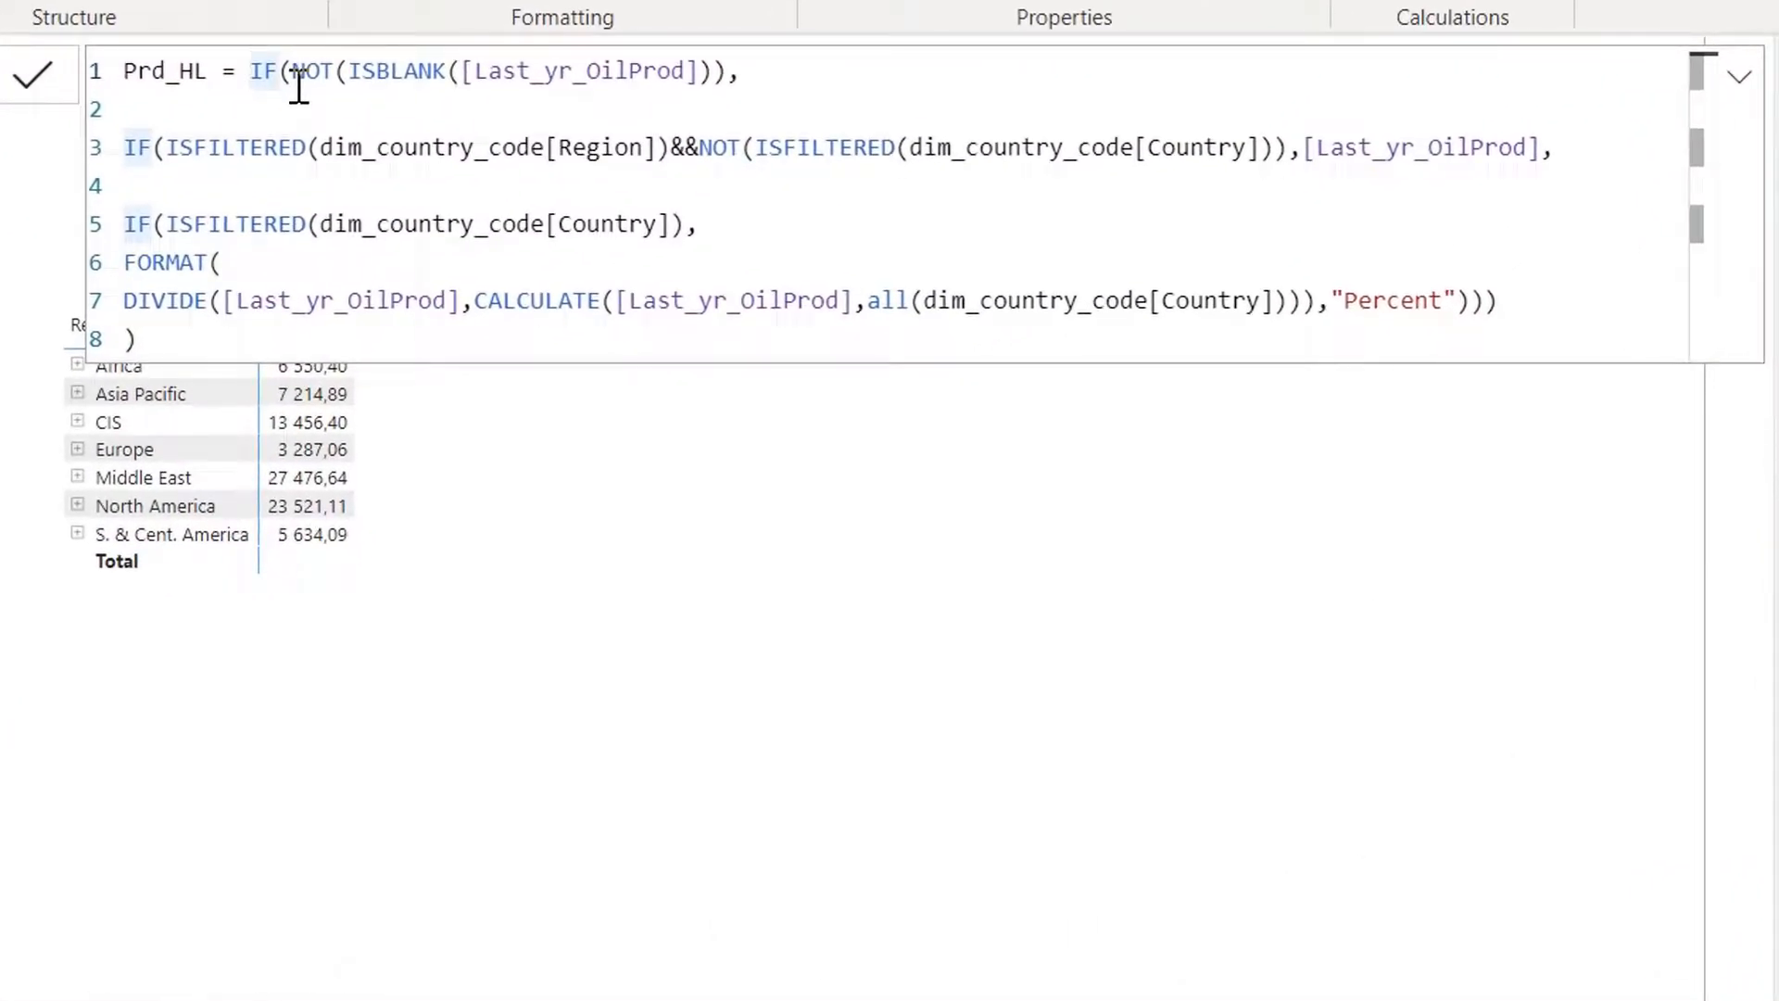
{"action": "key", "text": "Return"}
{"action": "key", "text": "Return"}
{"action": "key", "text": "Return"}
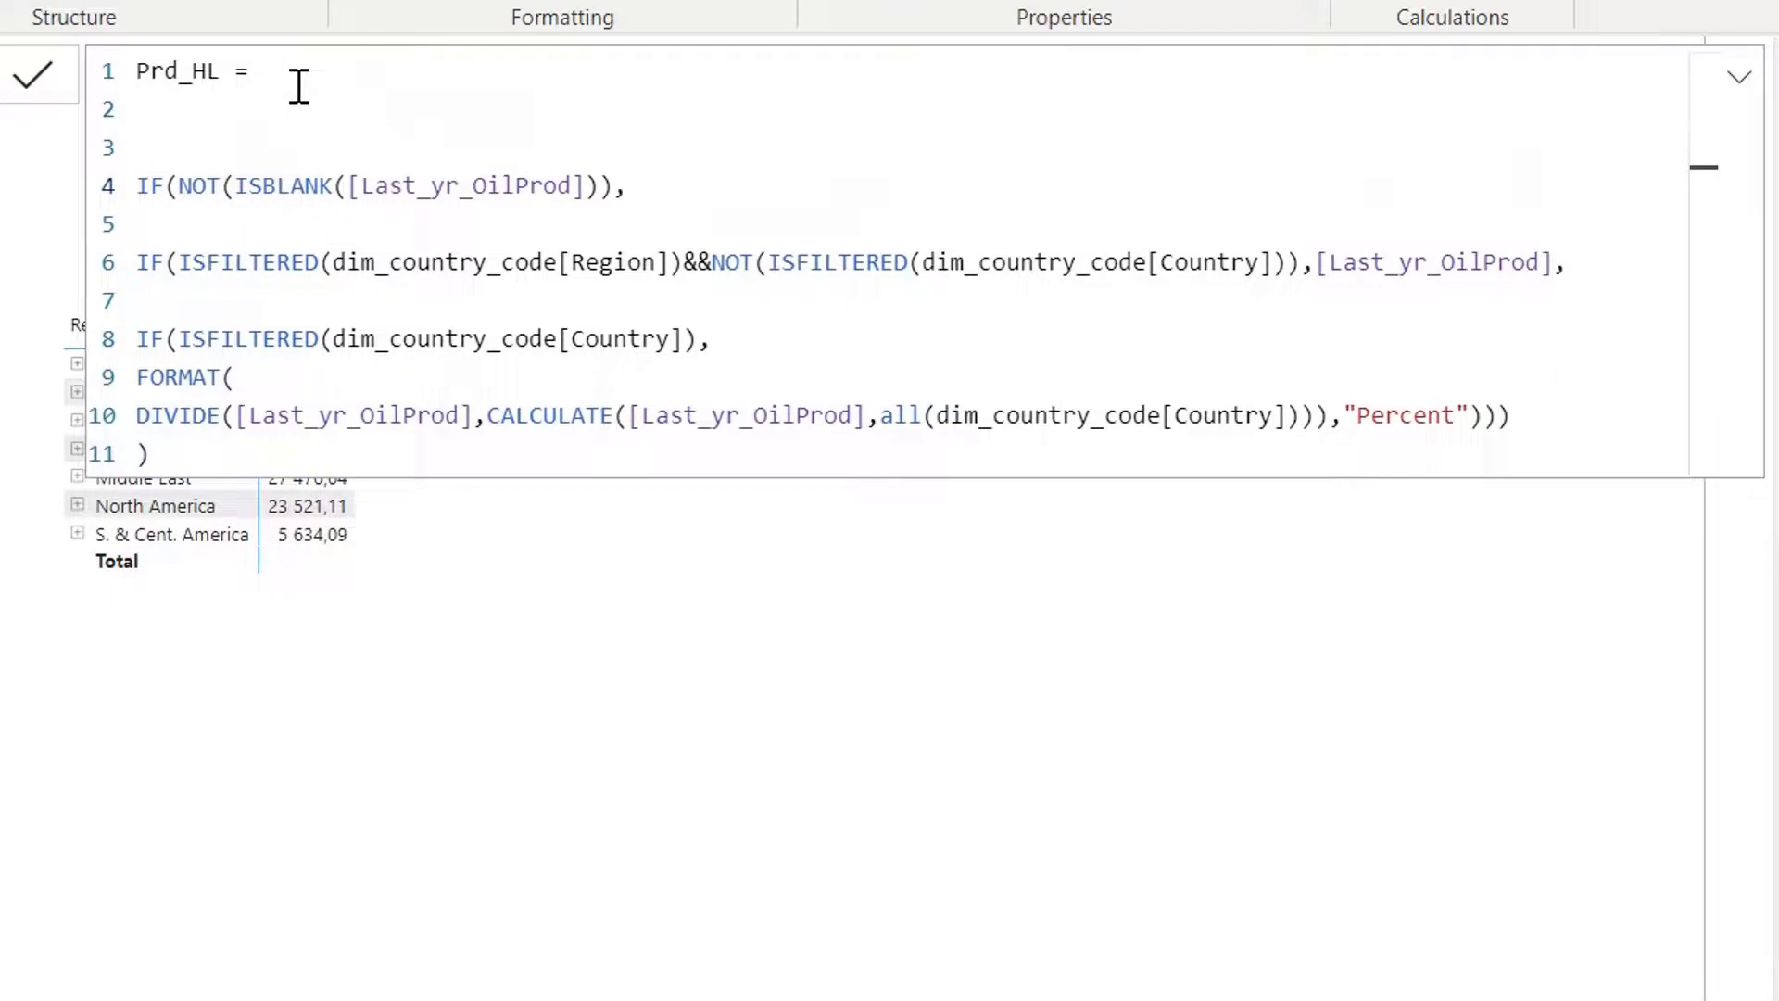
Step: Start a new outer IF function on line 2 with NOT(HASONEFILTER(dim_country_code[Region])) as its logical test
{"action": "left_click", "coordinate": [250, 110]}
{"action": "type", "text": "IF("}
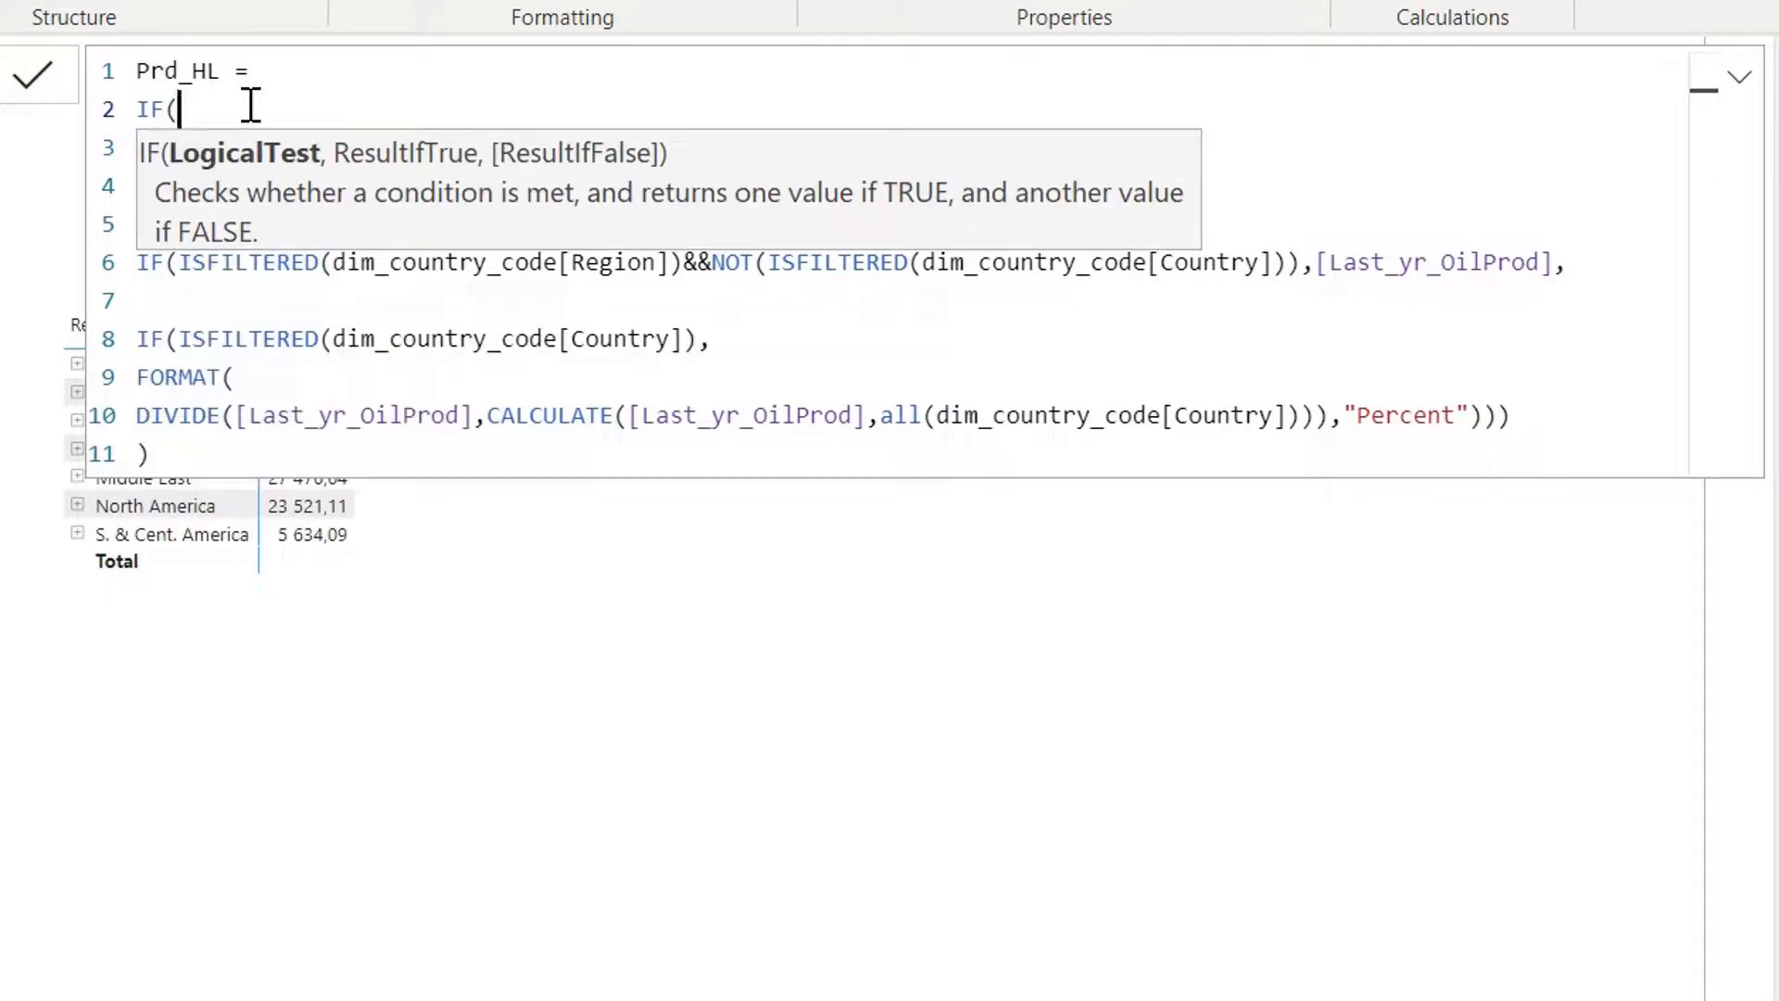
{"action": "type", "text": "NOT("}
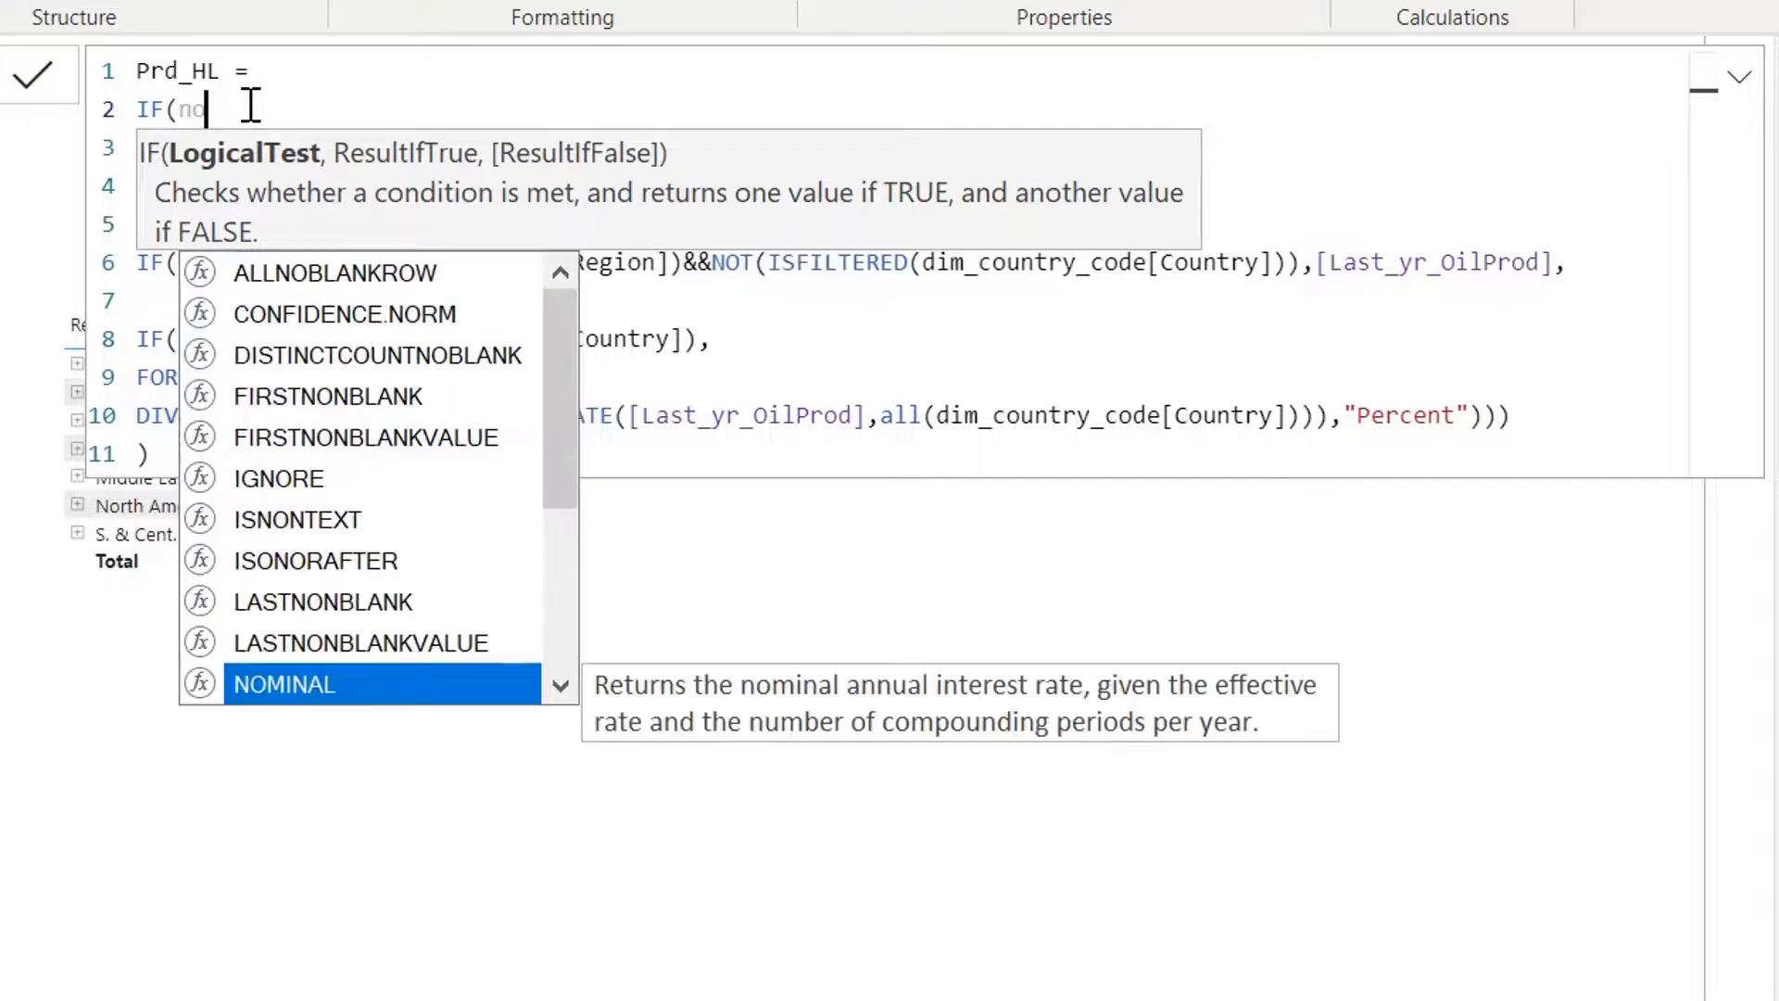
{"action": "type", "text": "has"}
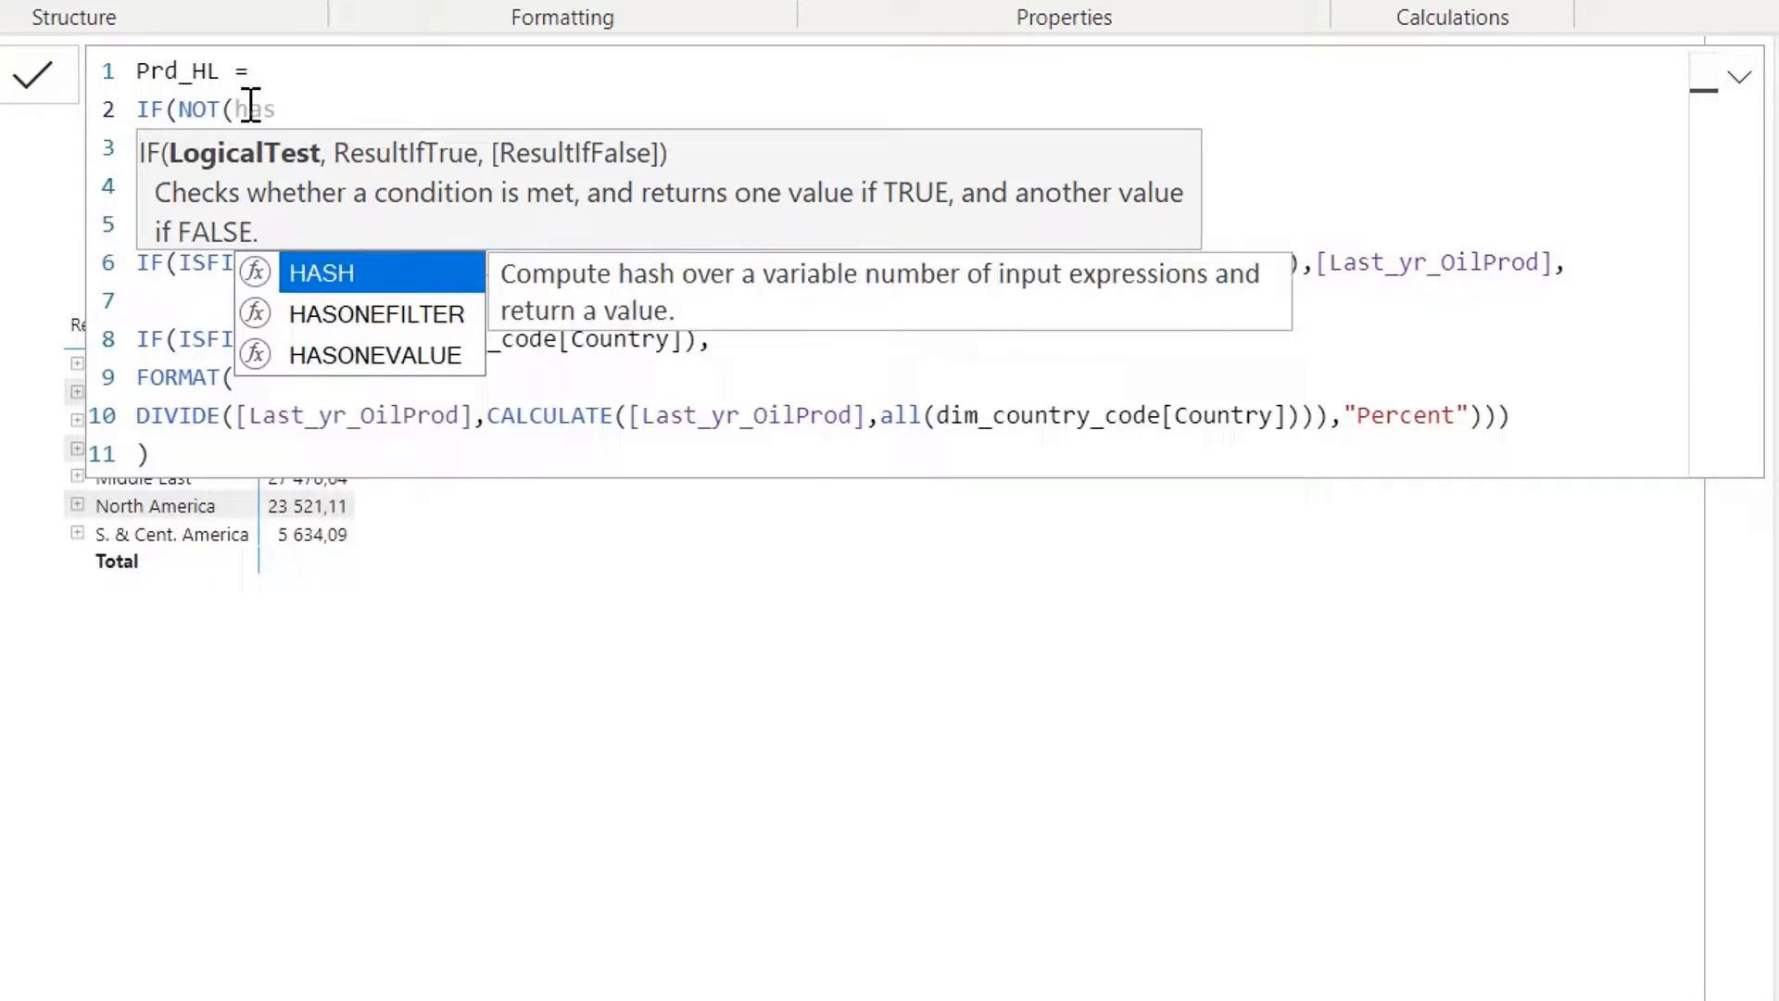
{"action": "key", "text": "Down"}
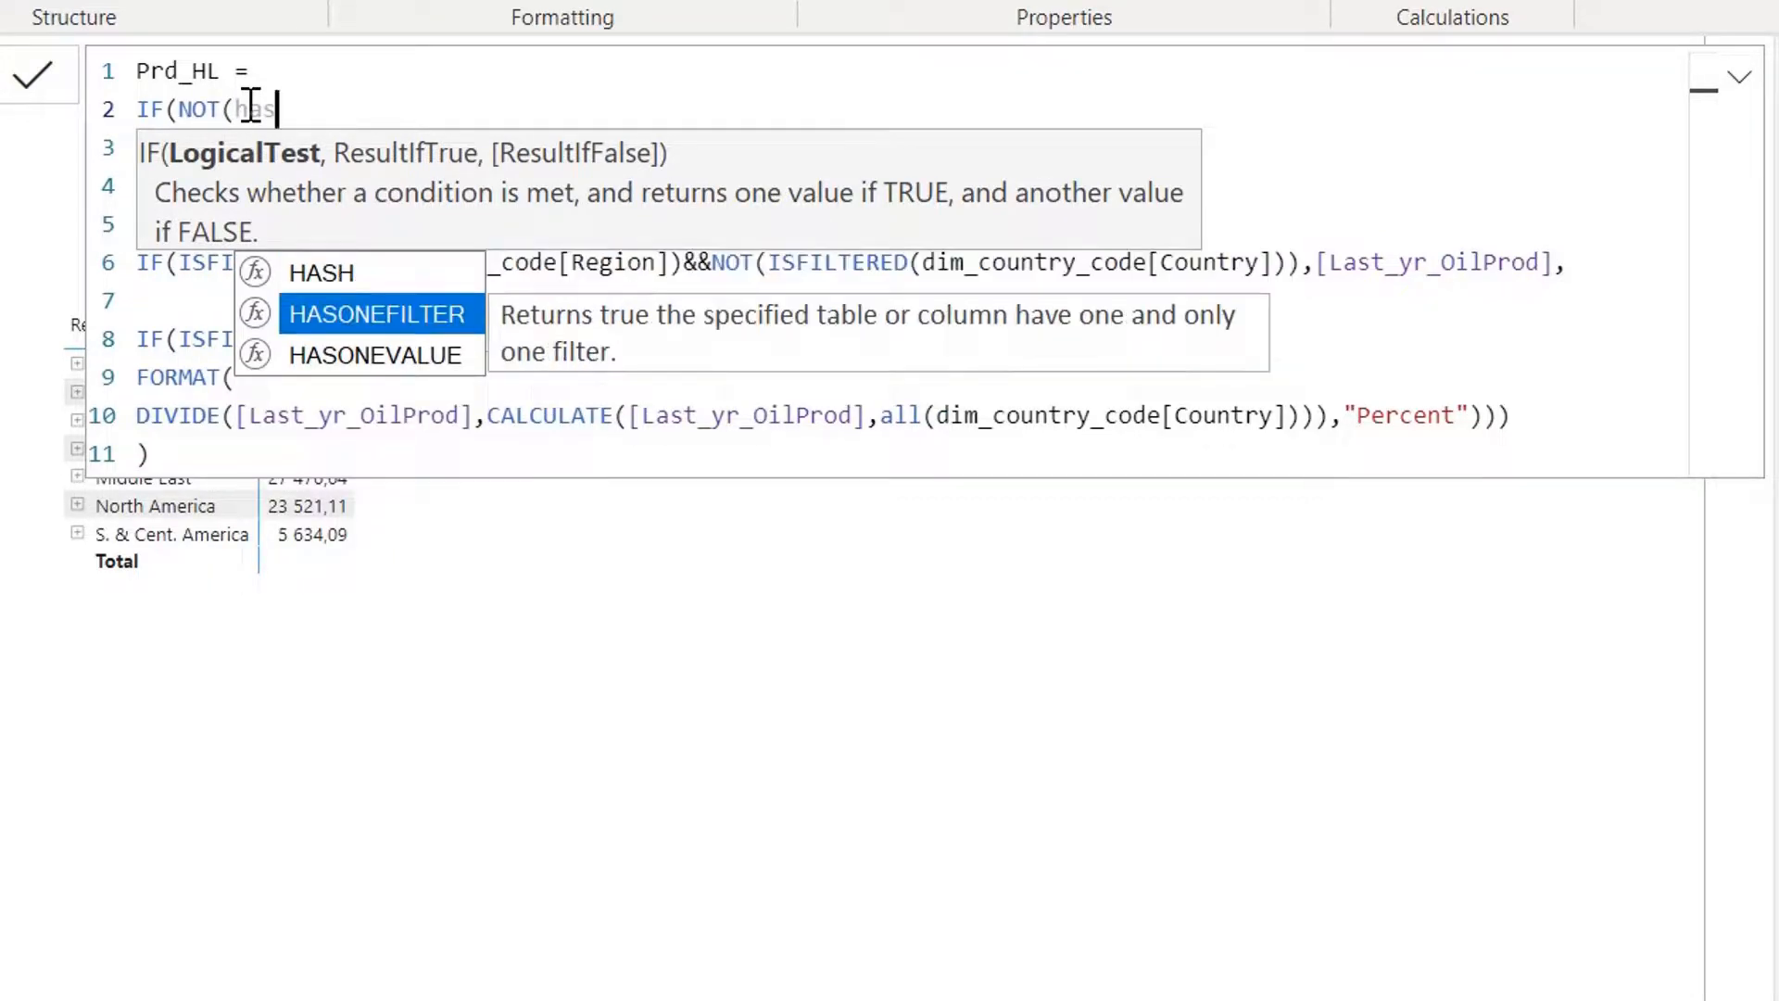
{"action": "key", "text": "Tab"}
{"action": "type", "text": "regi"}
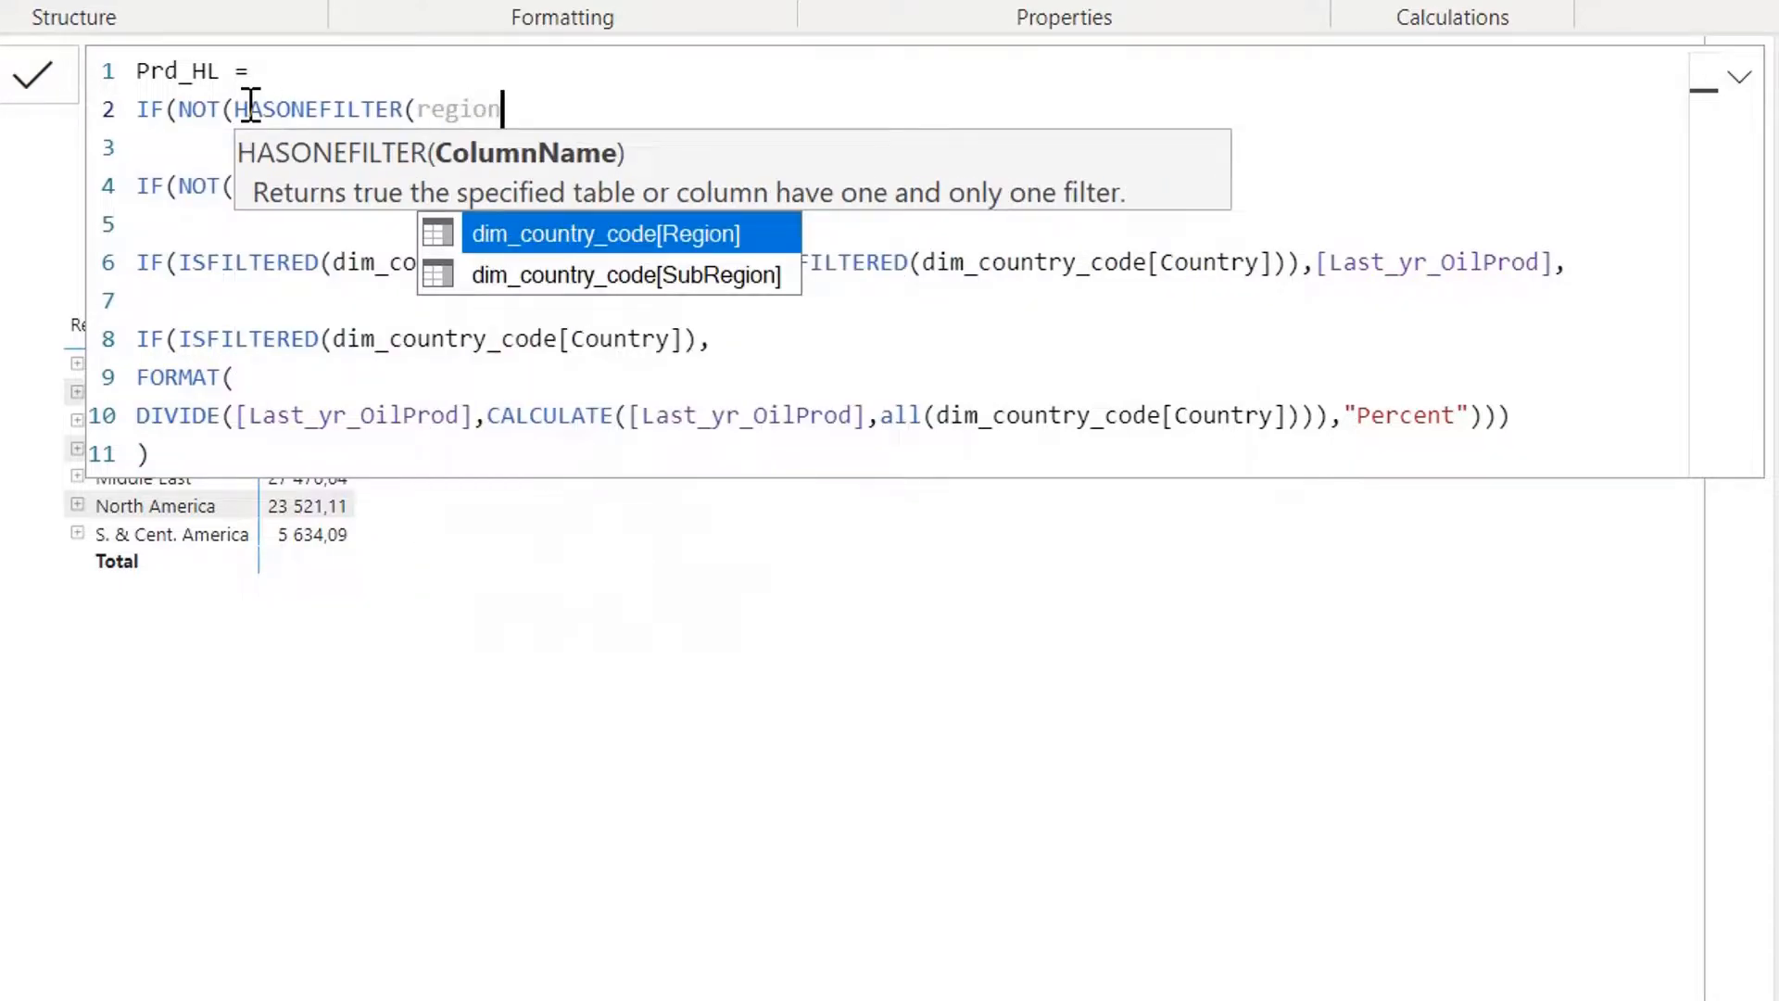
{"action": "type", "text": "on"}
{"action": "key", "text": "Tab"}
{"action": "type", "text": "))"}
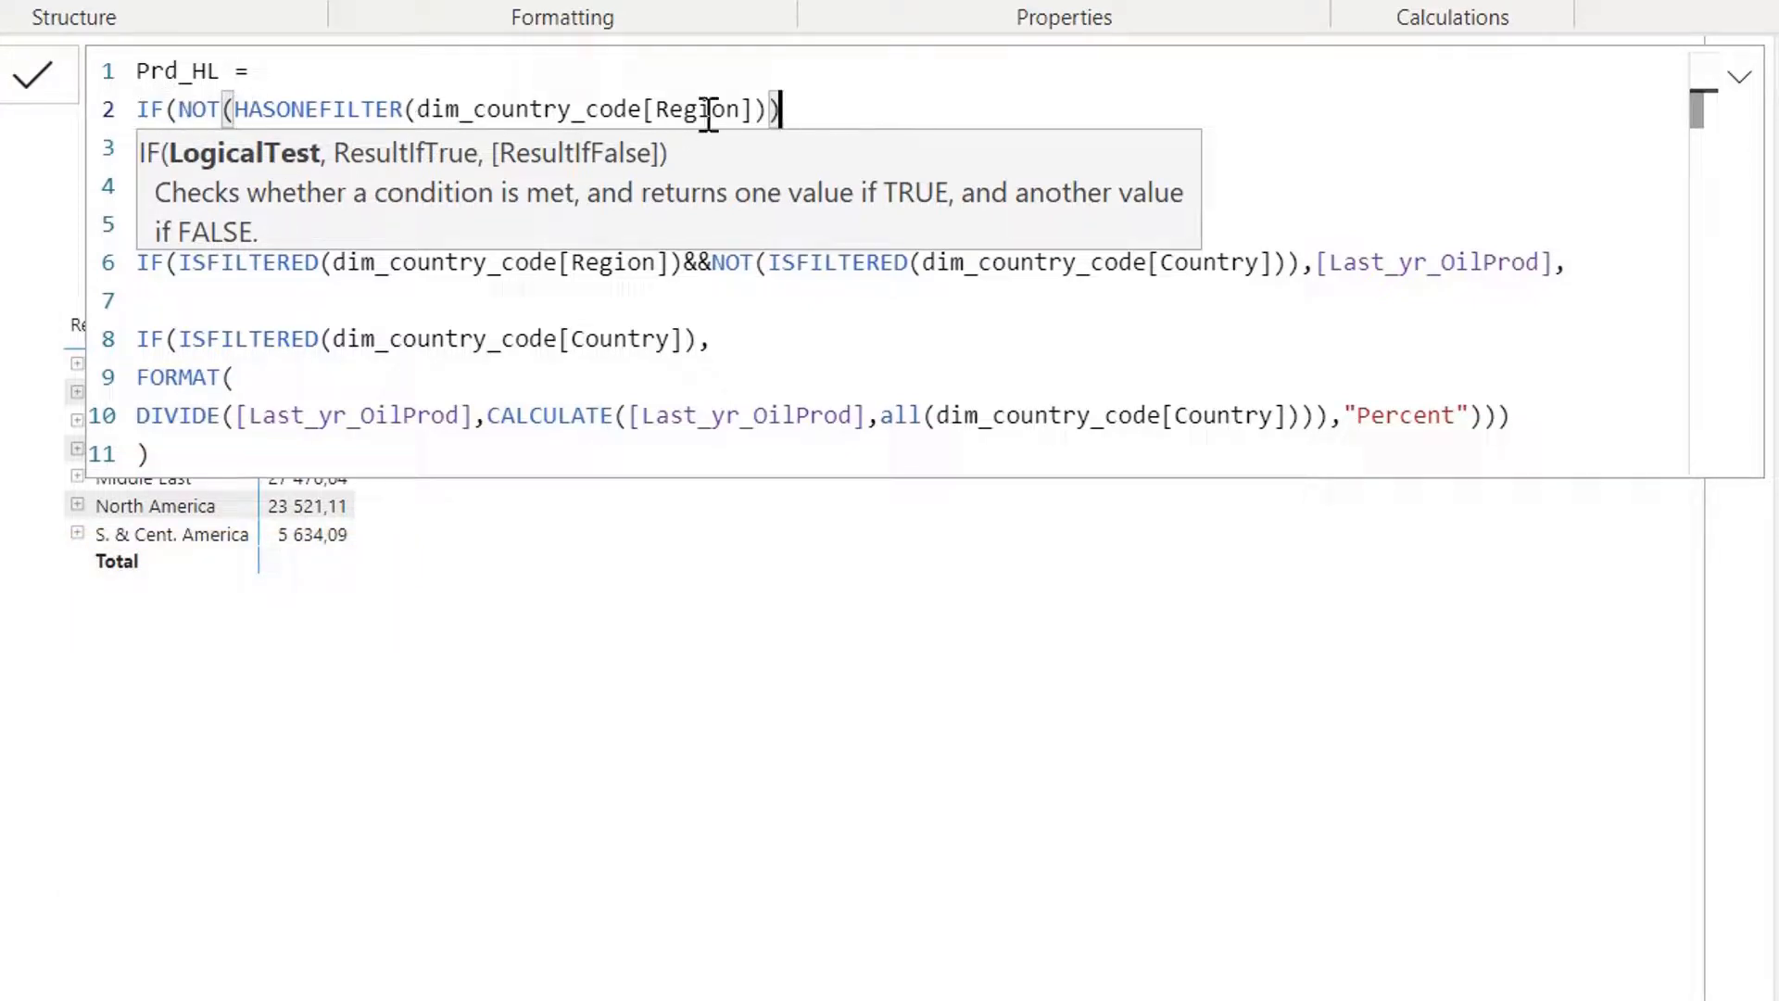
Step: Set [Last_yr_OilProd] as the new IF function's true result, followed by a comma that makes the existing expression its false result
{"action": "type", "text": ",last"}
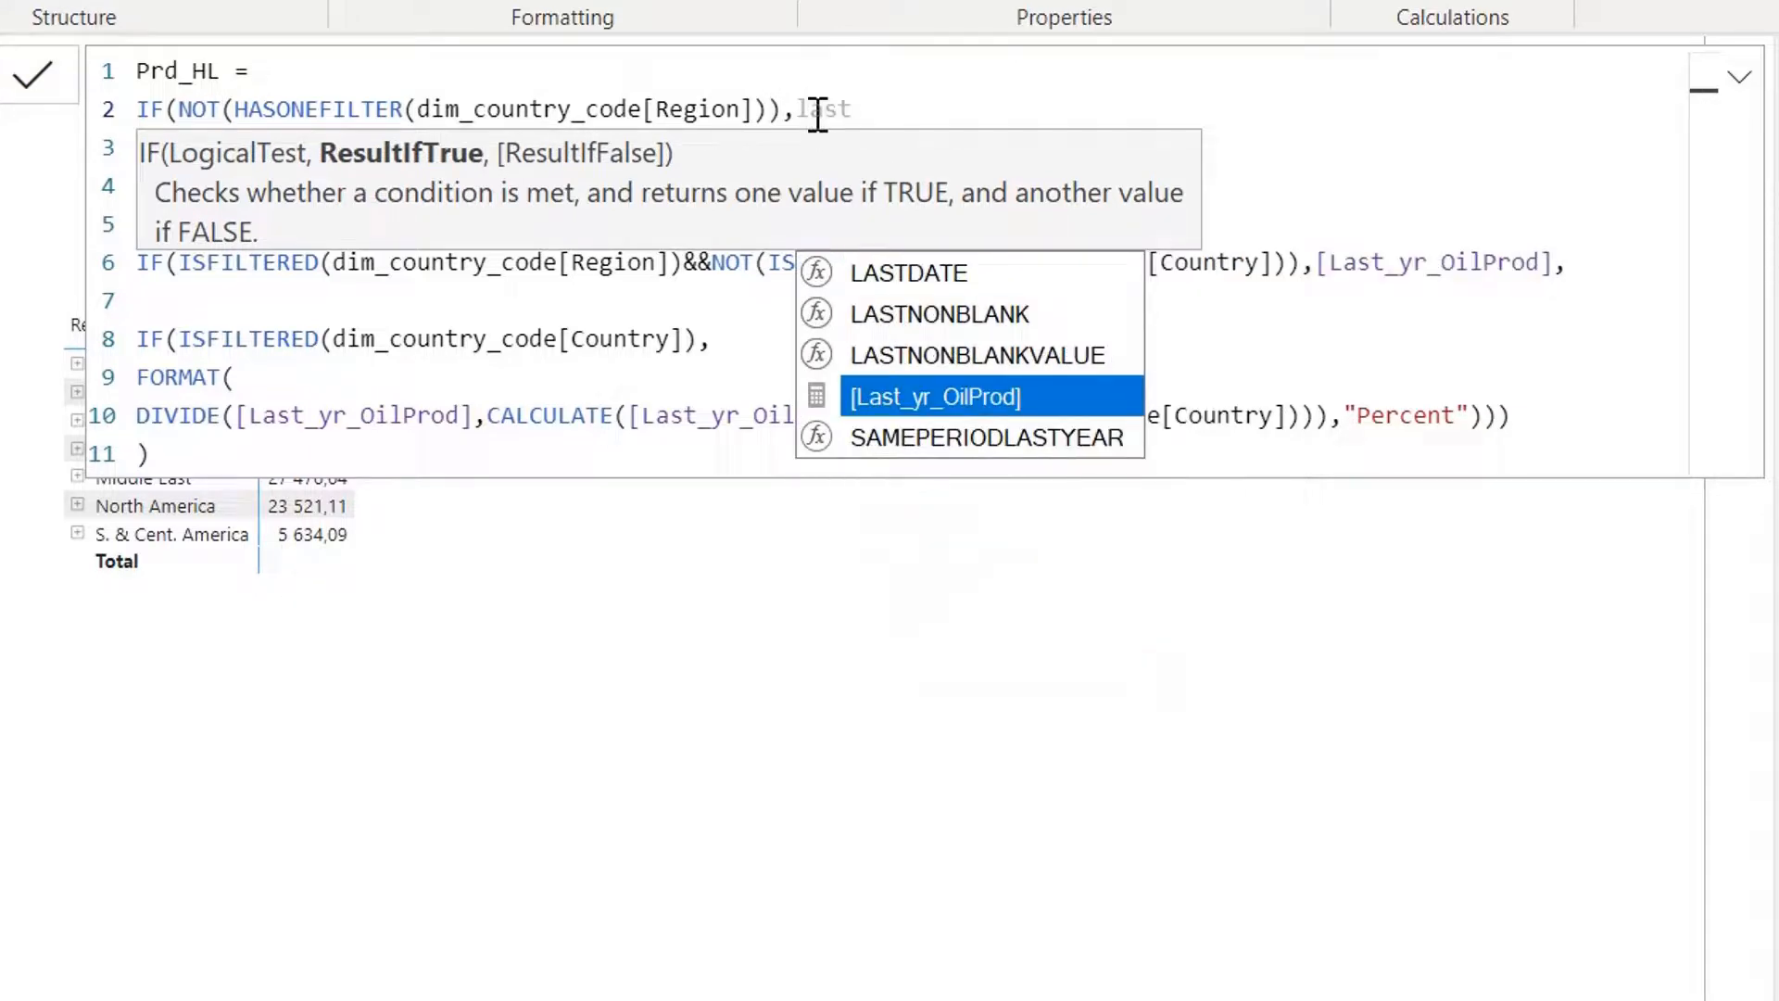
{"action": "key", "text": "Tab"}
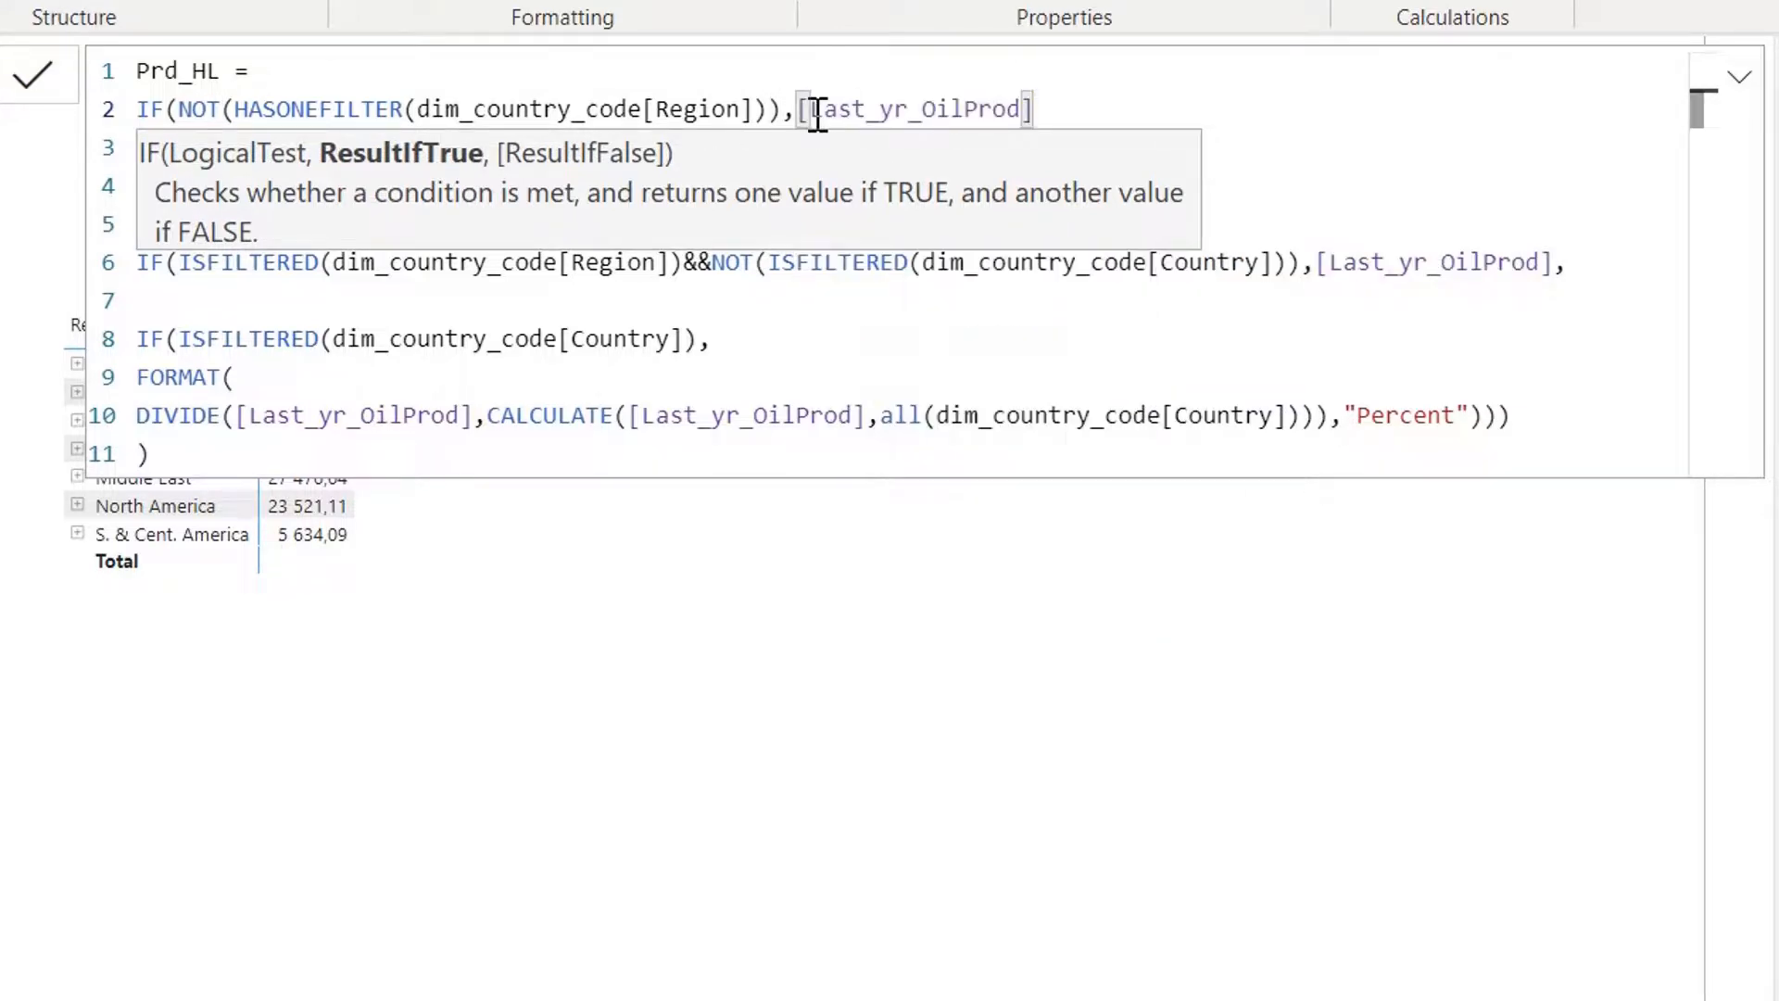
{"action": "type", "text": ")"}
{"action": "key", "text": "BackSpace"}
{"action": "type", "text": ","}
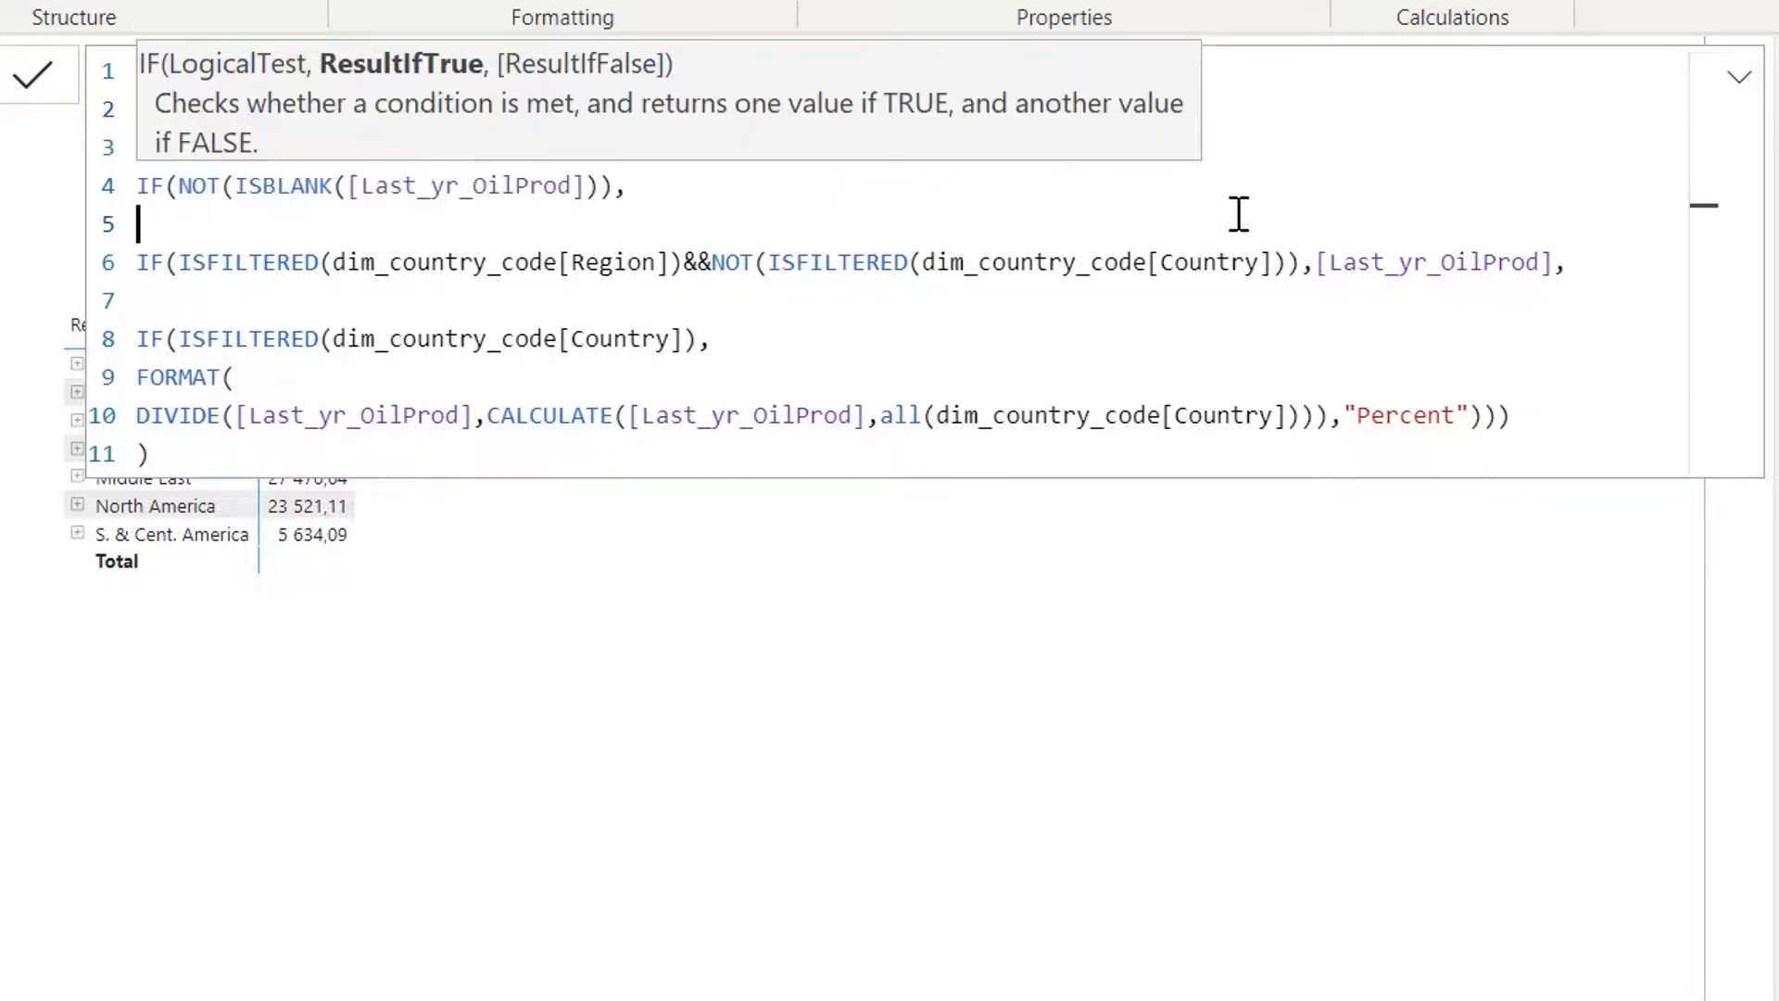
Step: Close the outer IF function with a parenthesis on line 12 of the Prd_HL formula and commit the measure
{"action": "left_click", "coordinate": [185, 182]}
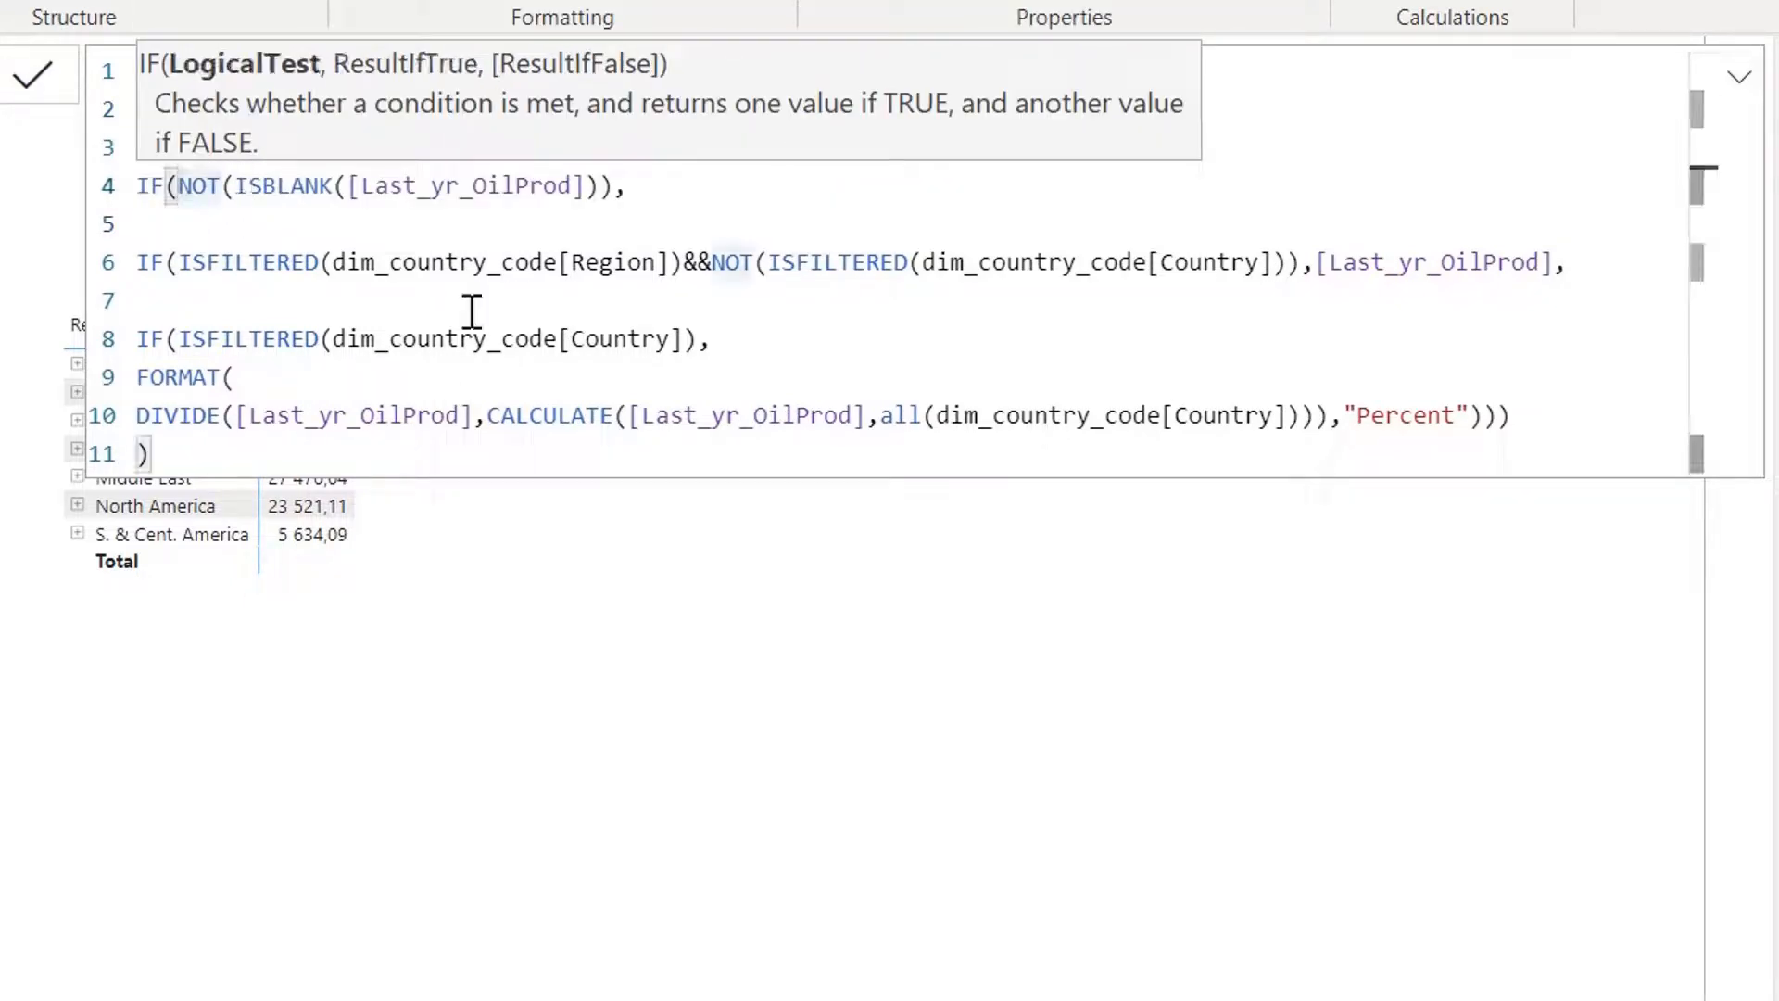
{"action": "left_click", "coordinate": [387, 459]}
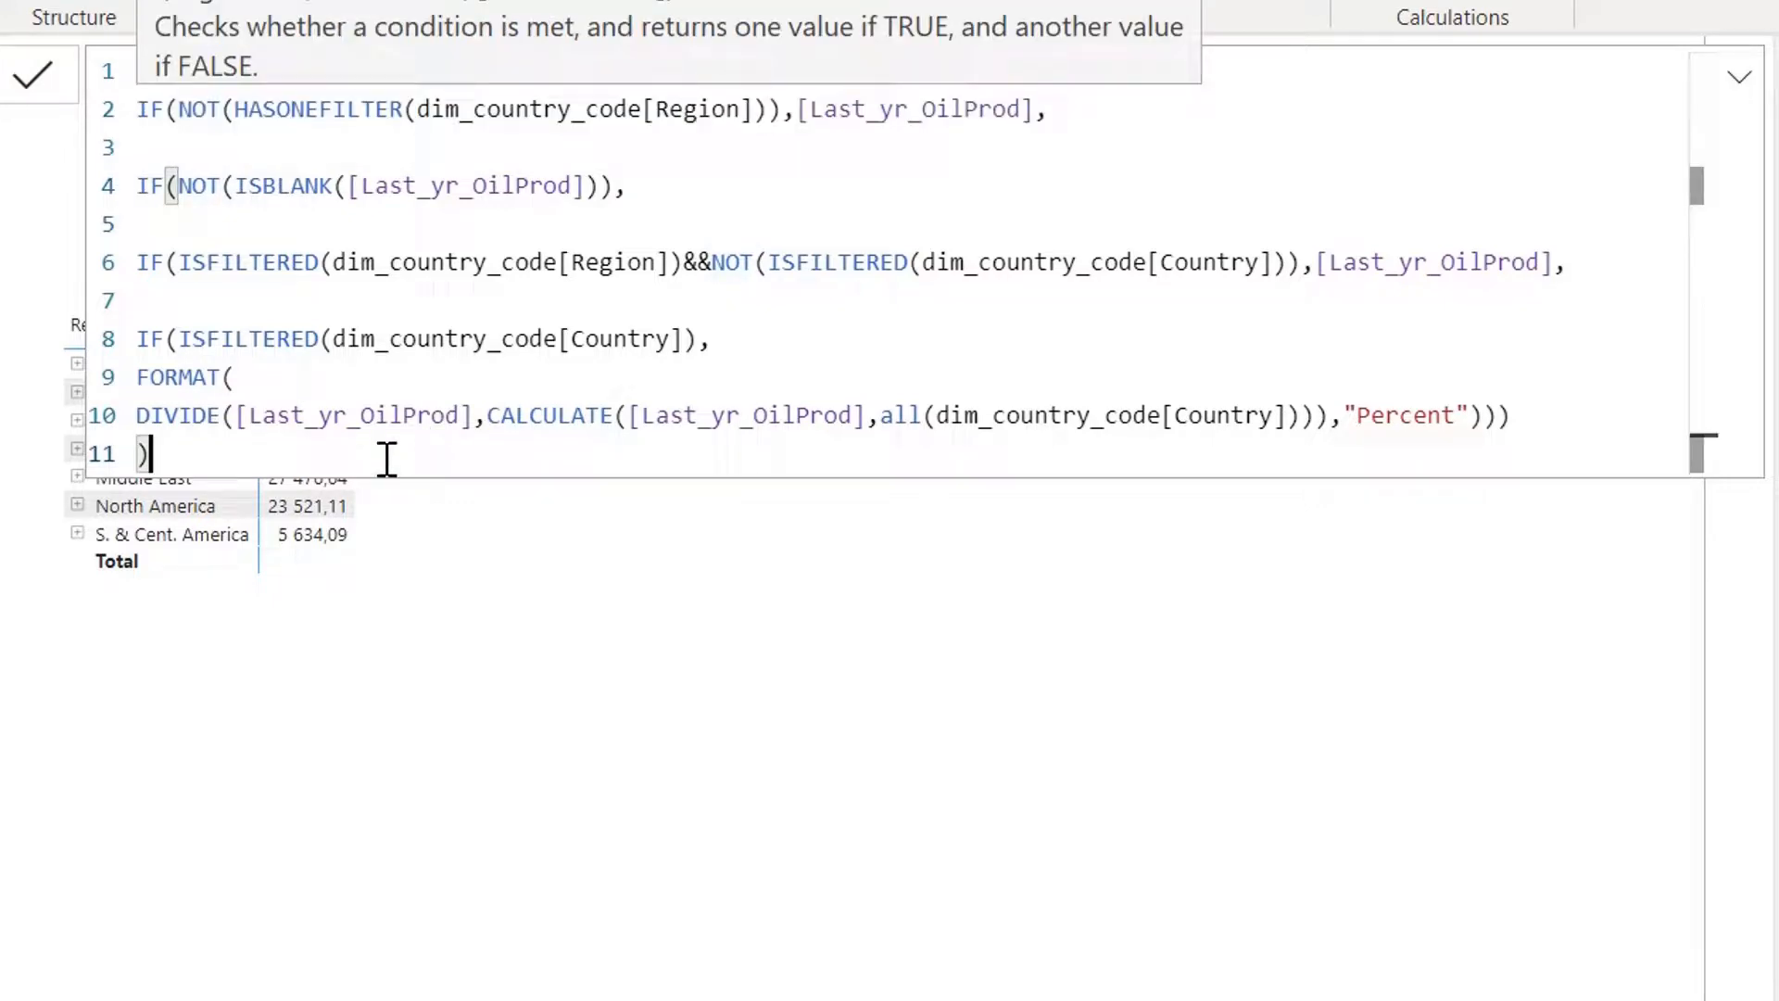
{"action": "key", "text": "Return"}
{"action": "type", "text": ")"}
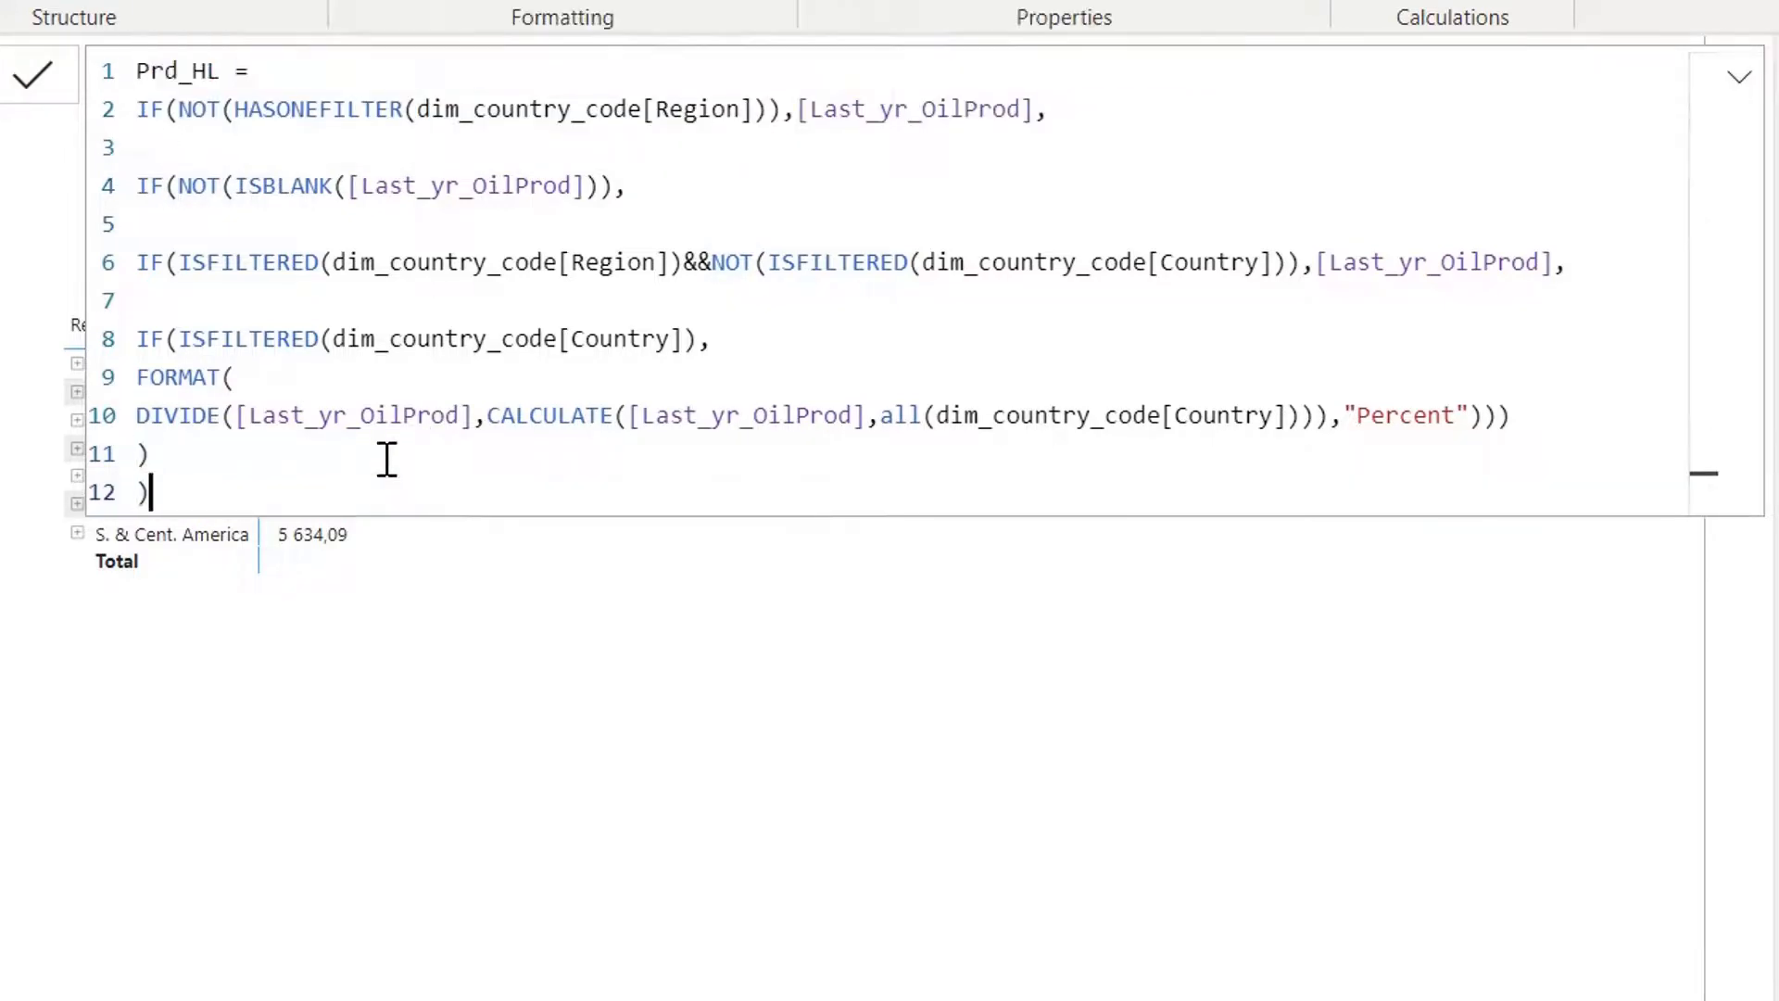
{"action": "key", "text": "Return"}
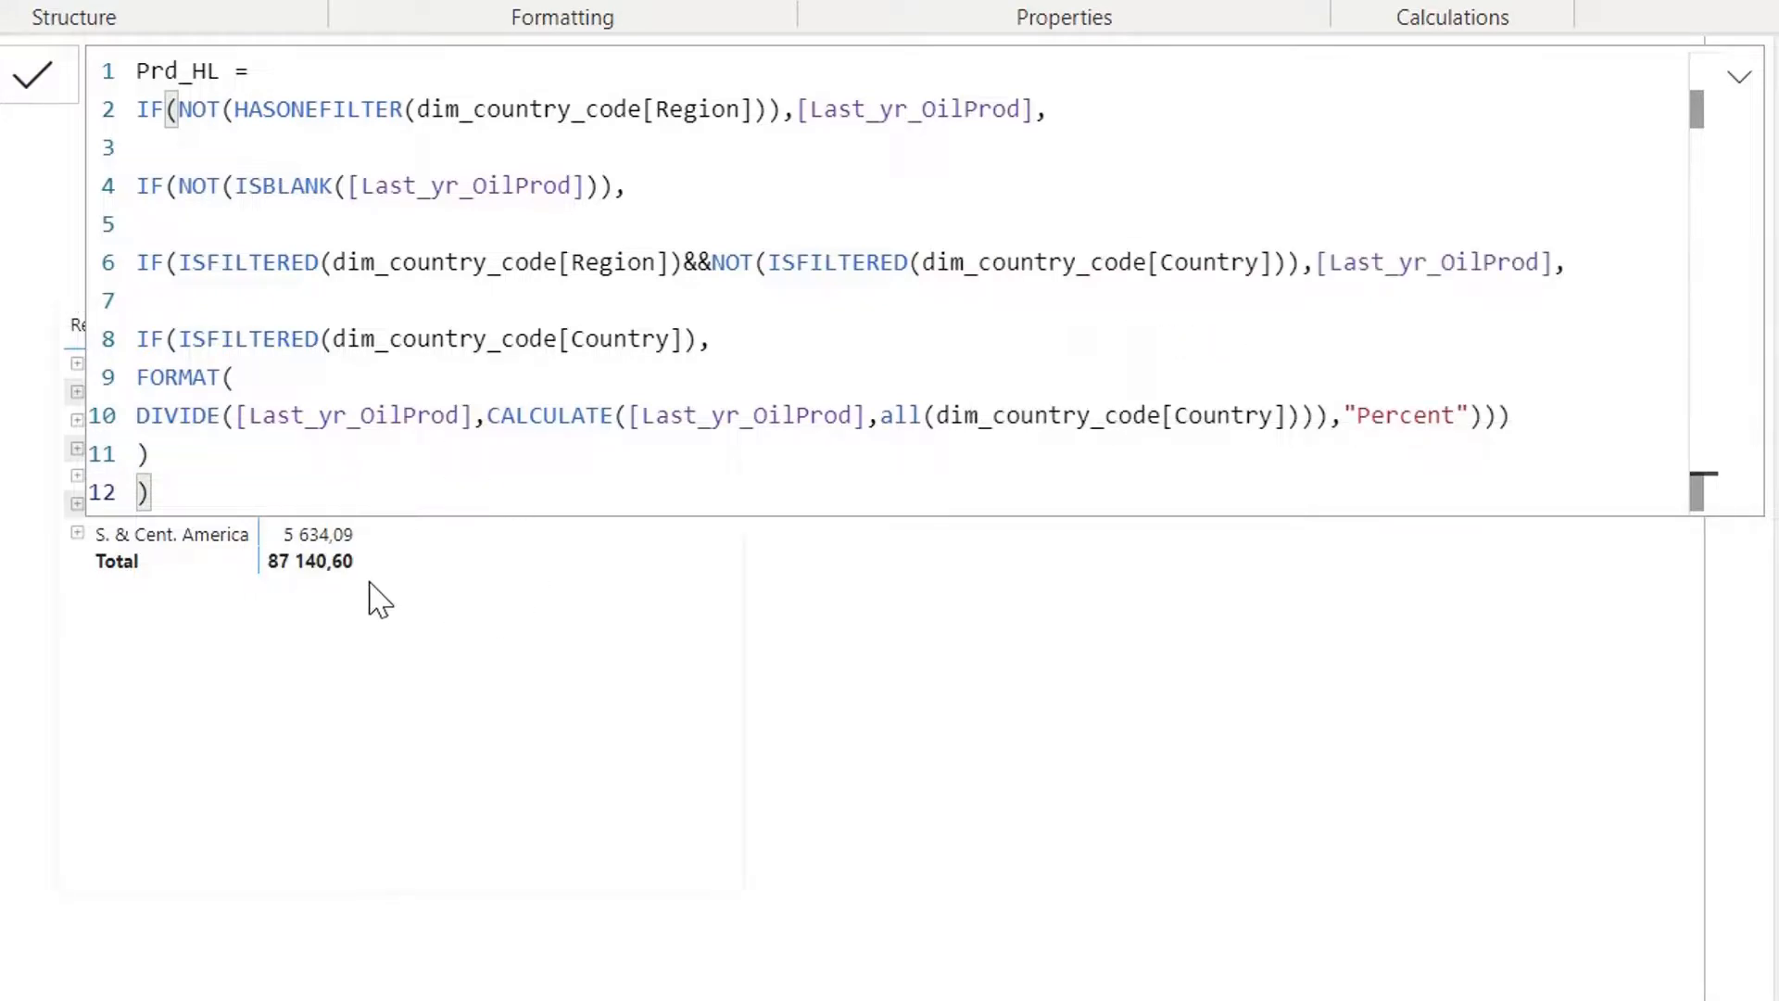
Step: Leave the formula editor, expand Africa in the matrix to check its country shares, and collapse it again
{"action": "left_click", "coordinate": [1054, 688]}
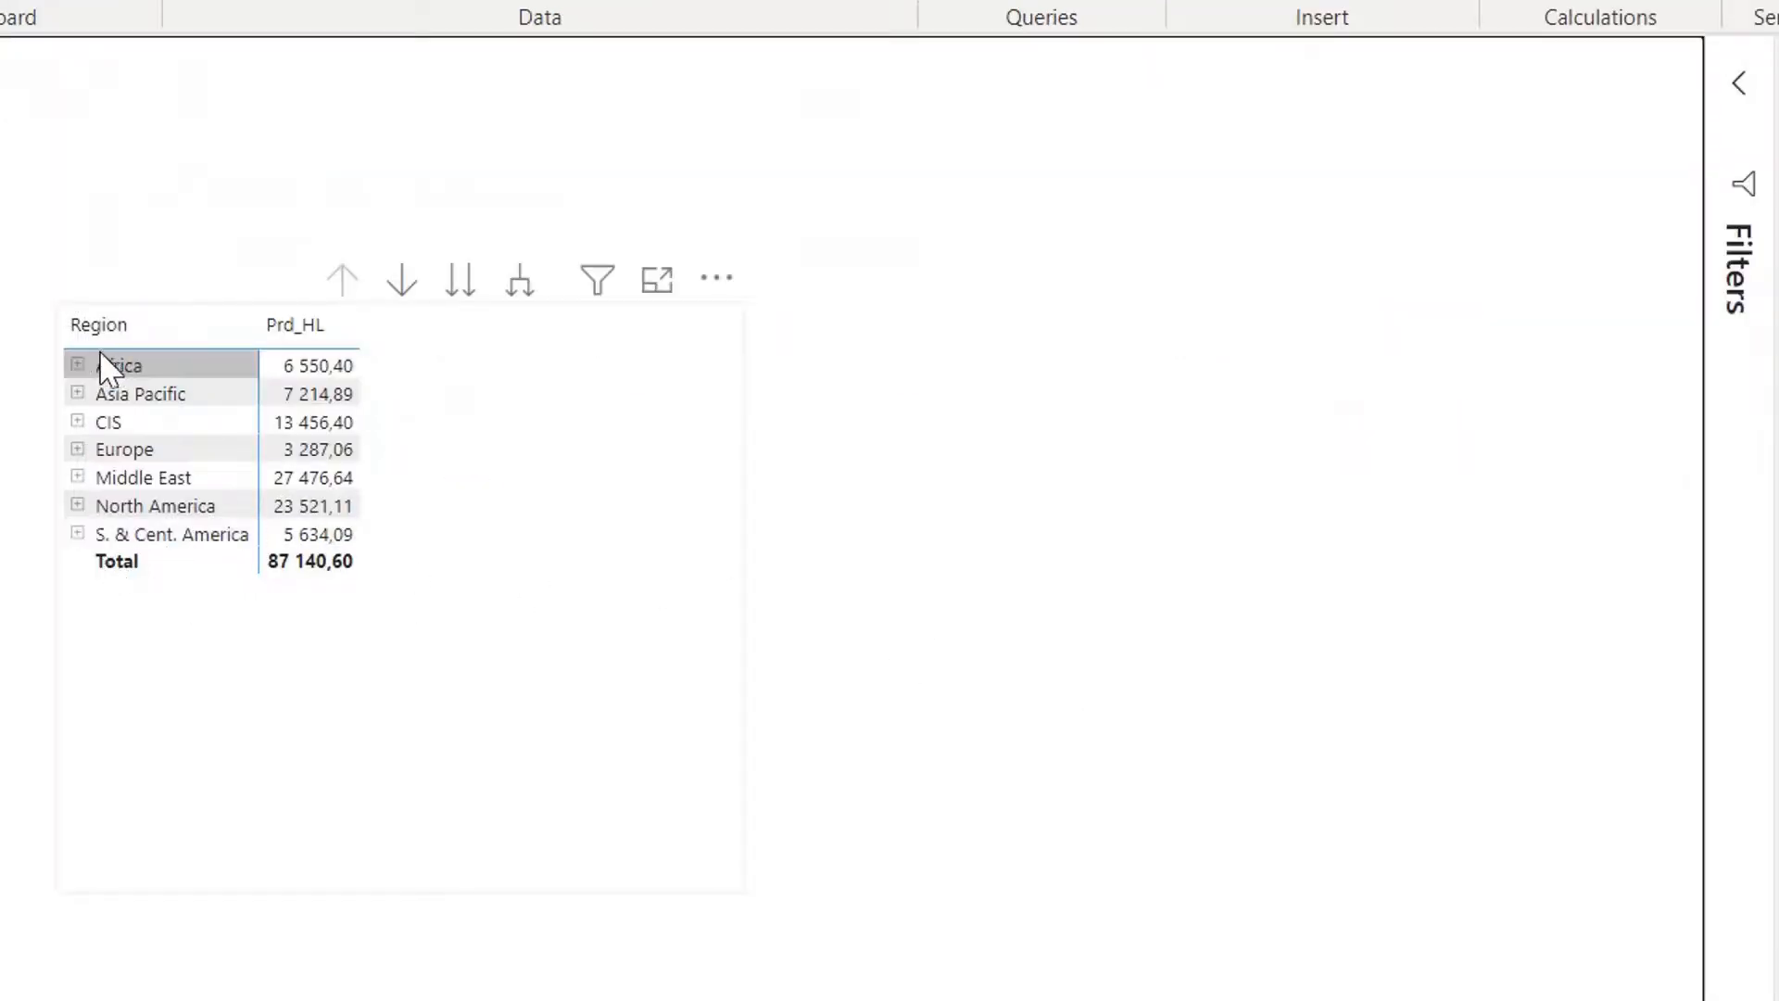
{"action": "left_click", "coordinate": [78, 366]}
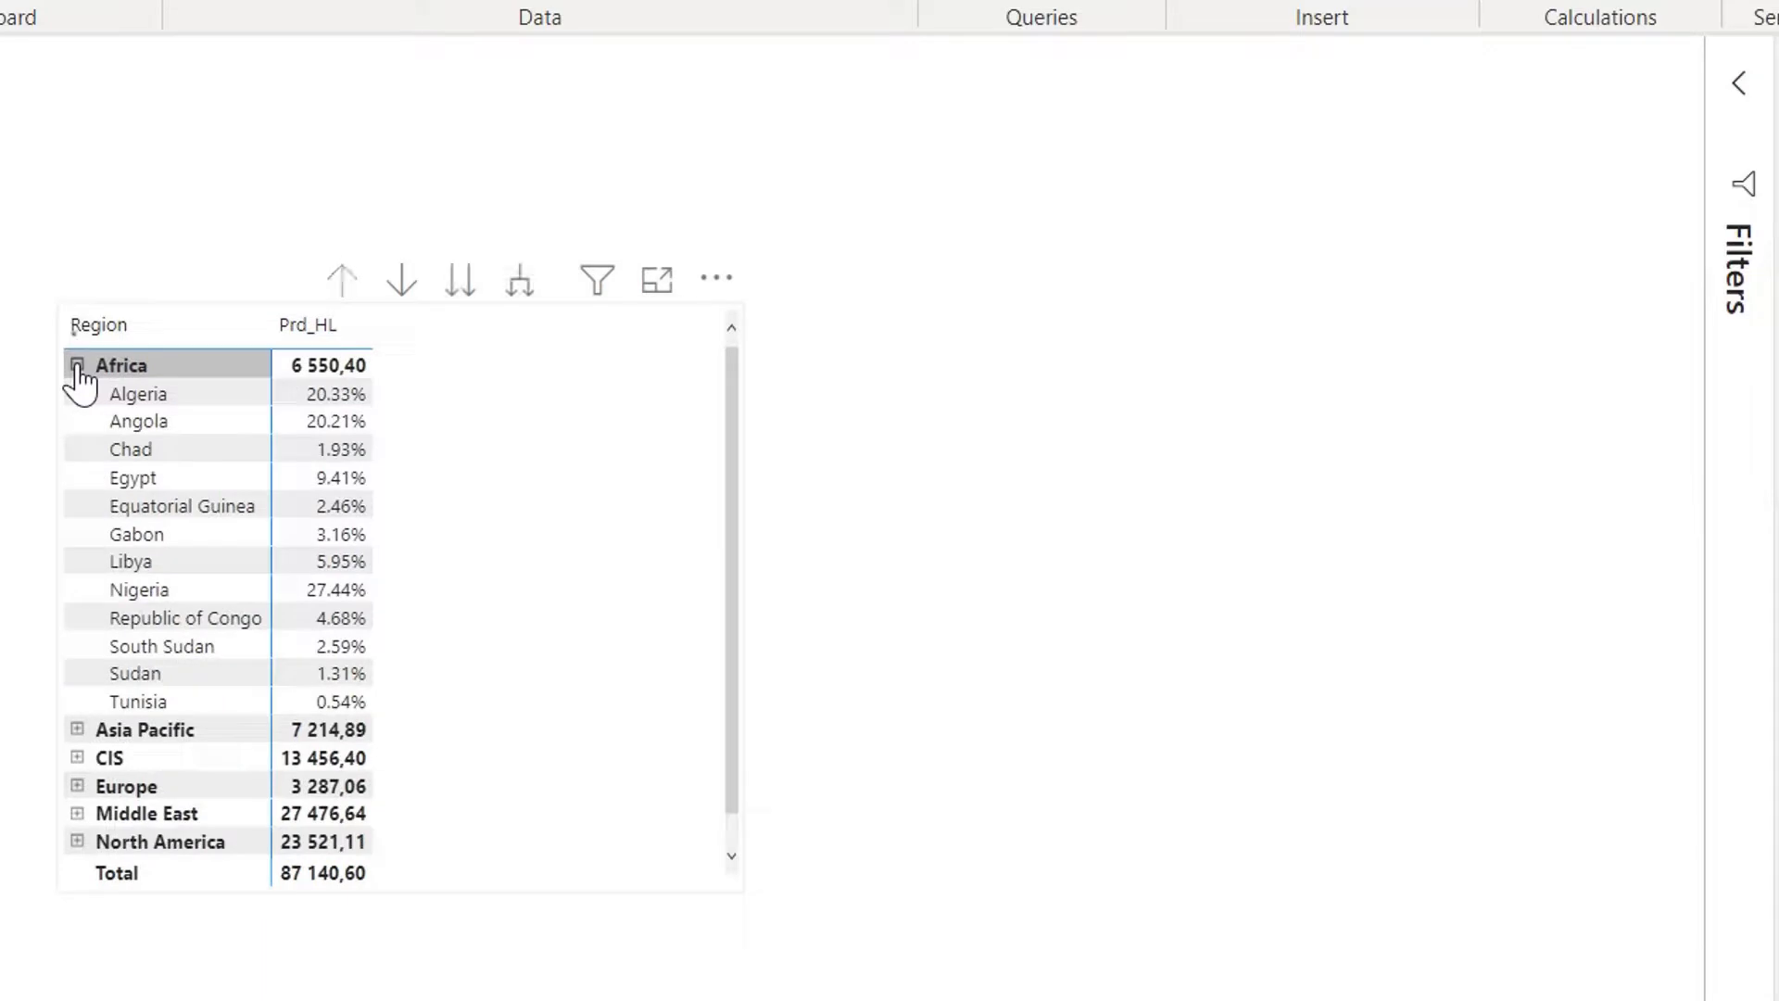
{"action": "left_click", "coordinate": [78, 366]}
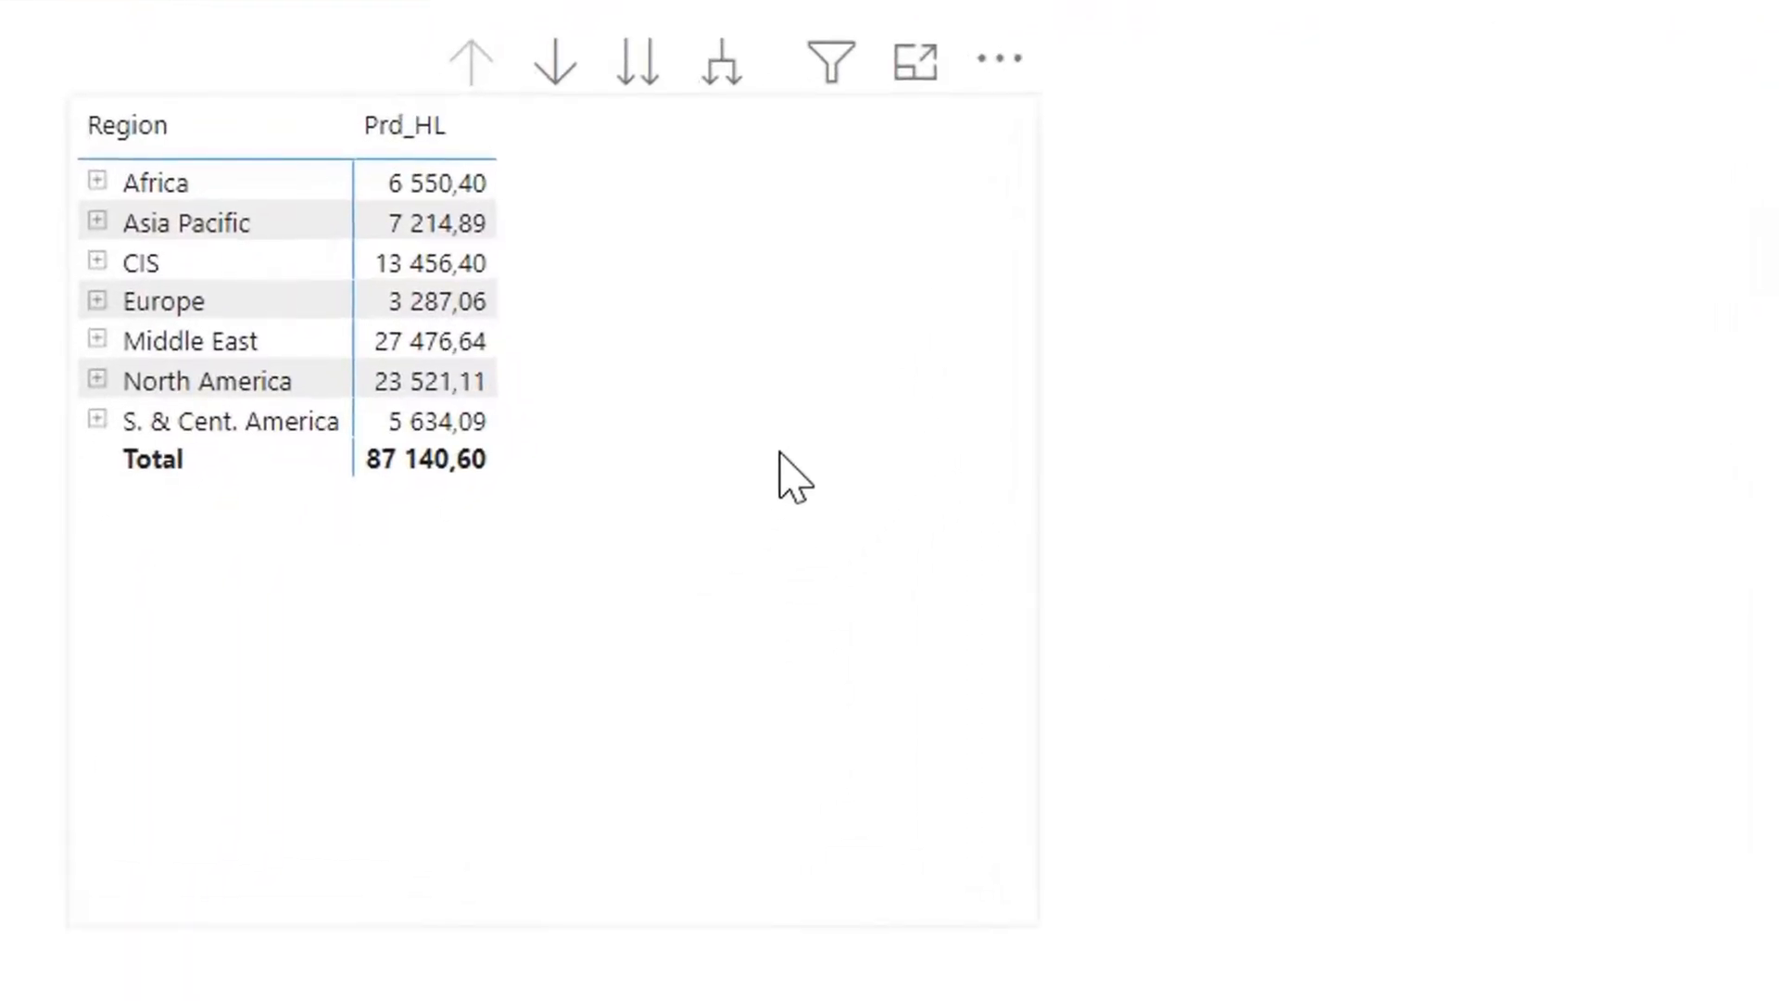
Step: Move the matrix closer to the middle of the page and shrink it around its region rows
{"action": "left_click_drag", "start_coordinate": [791, 473], "coordinate": [1362, 456]}
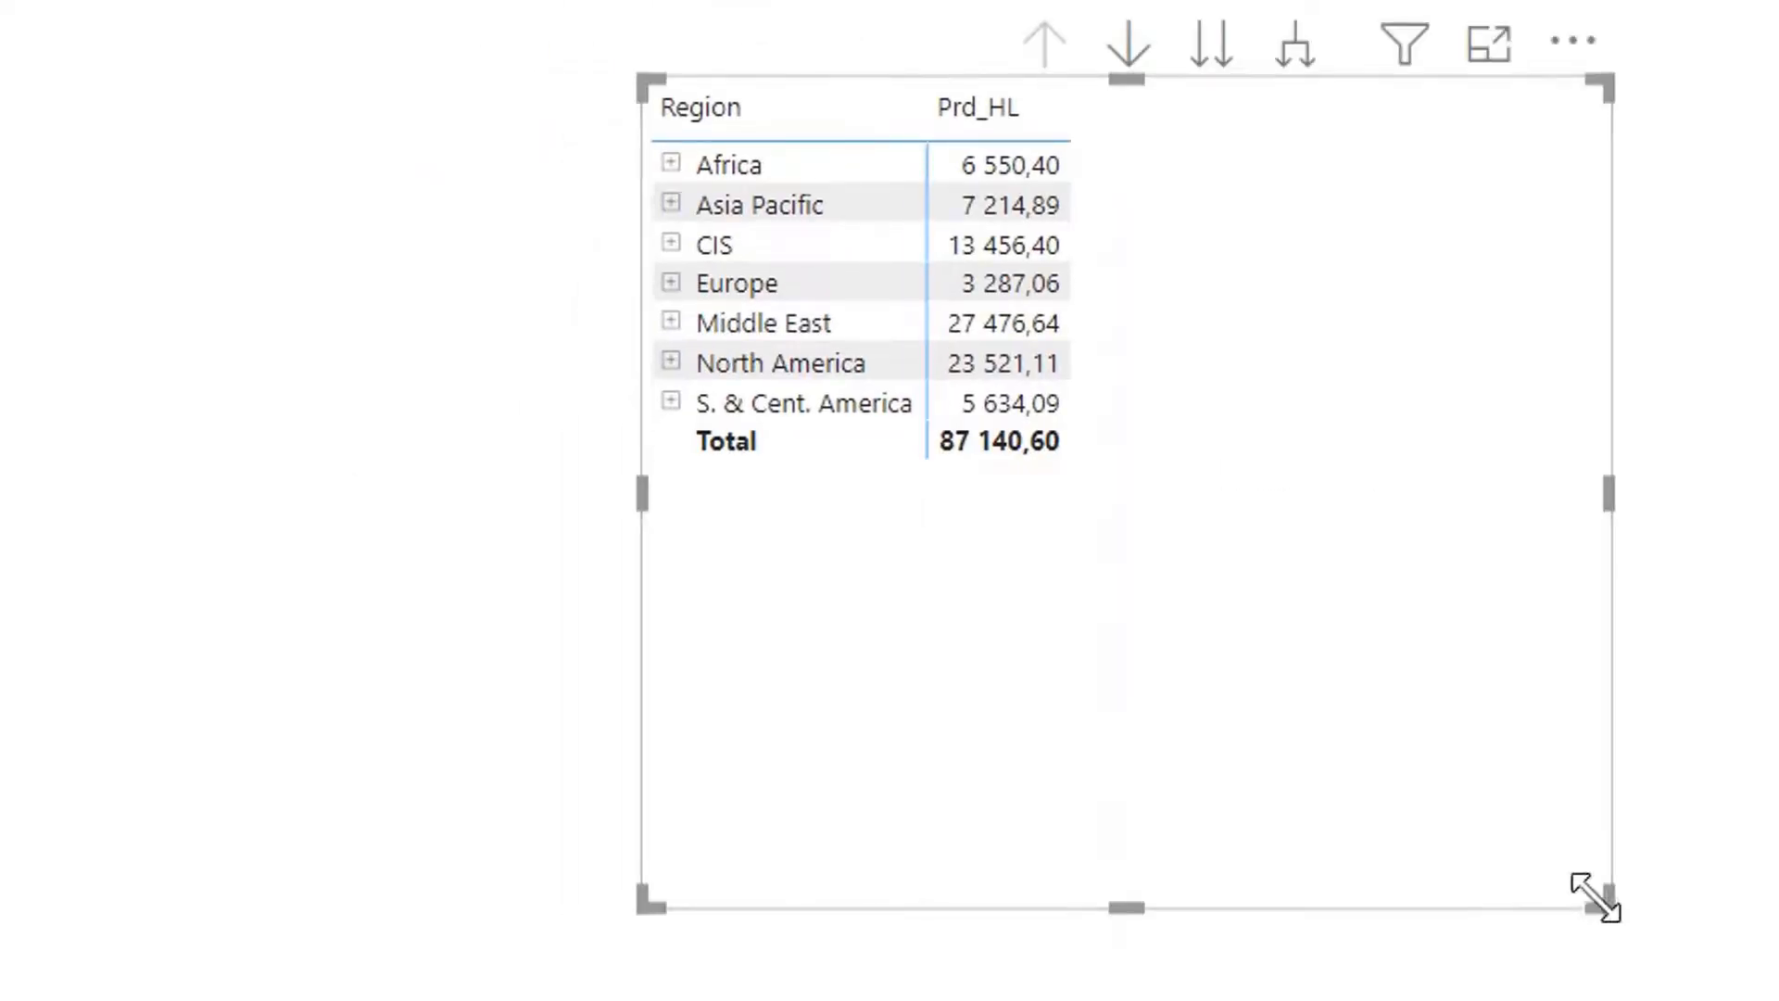
{"action": "left_click_drag", "start_coordinate": [1593, 894], "coordinate": [1265, 633]}
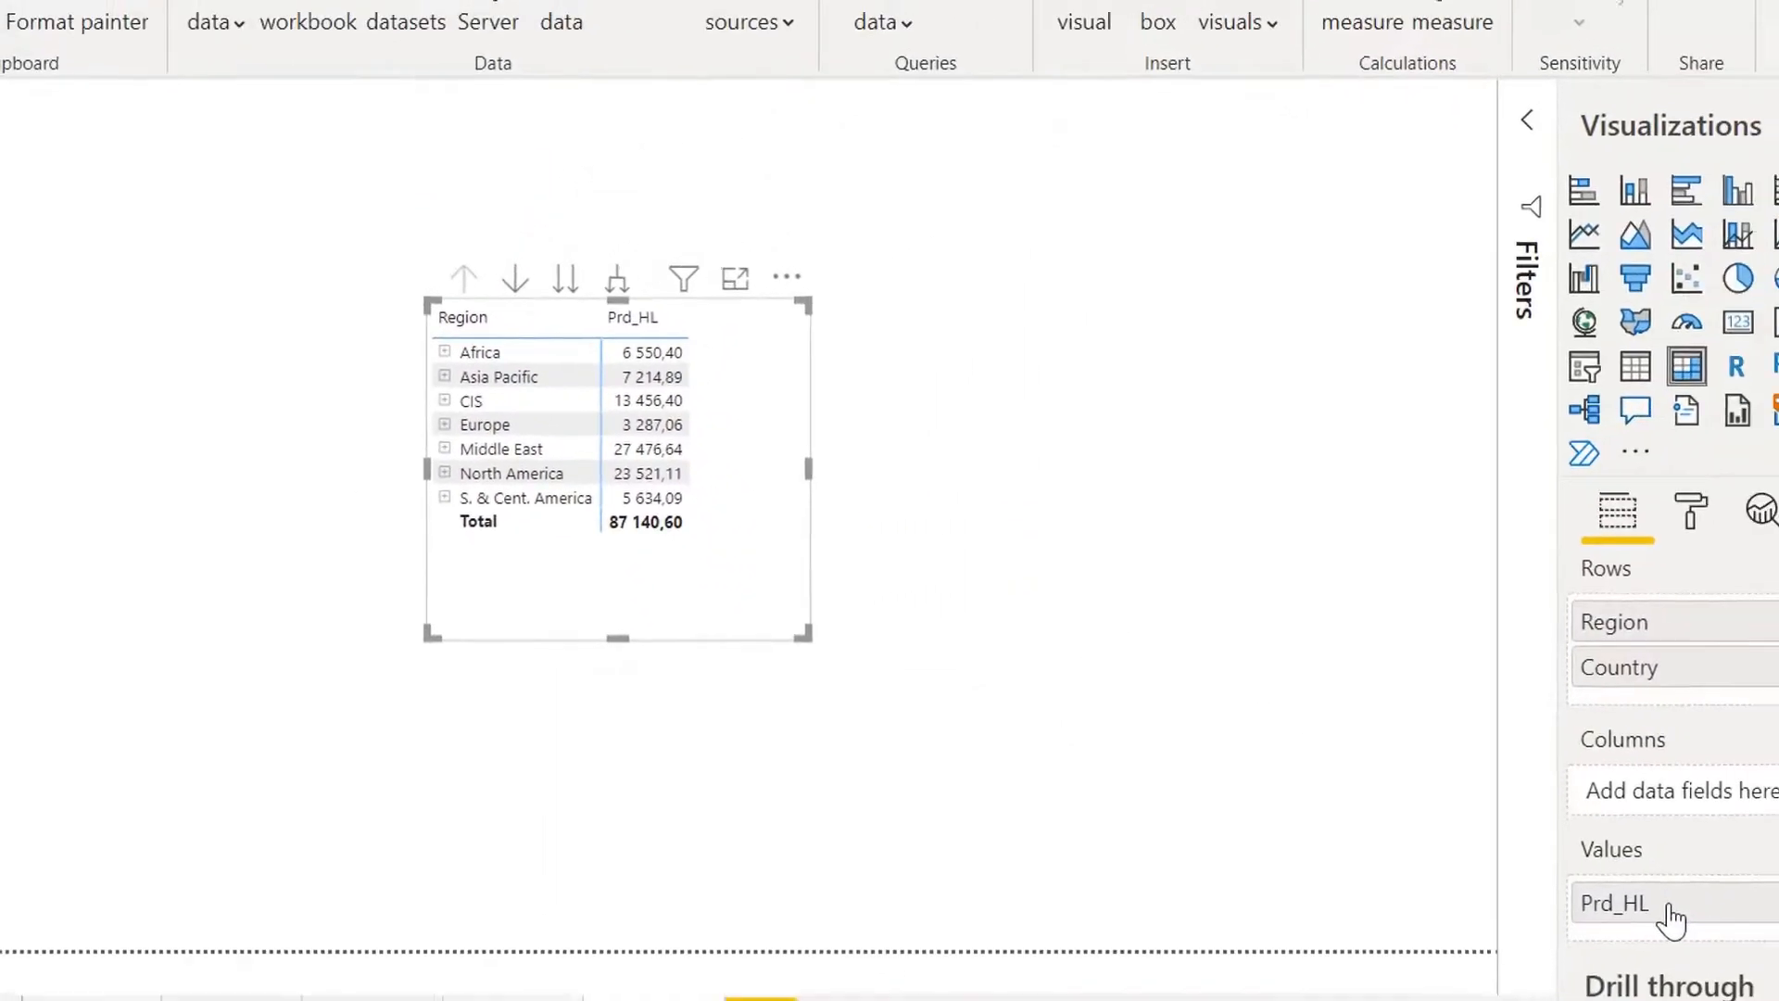
Step: Rename the Prd_HL value field in the matrix as Oil Production
{"action": "double_click", "coordinate": [1560, 881]}
{"action": "type", "text": "Oil Product"}
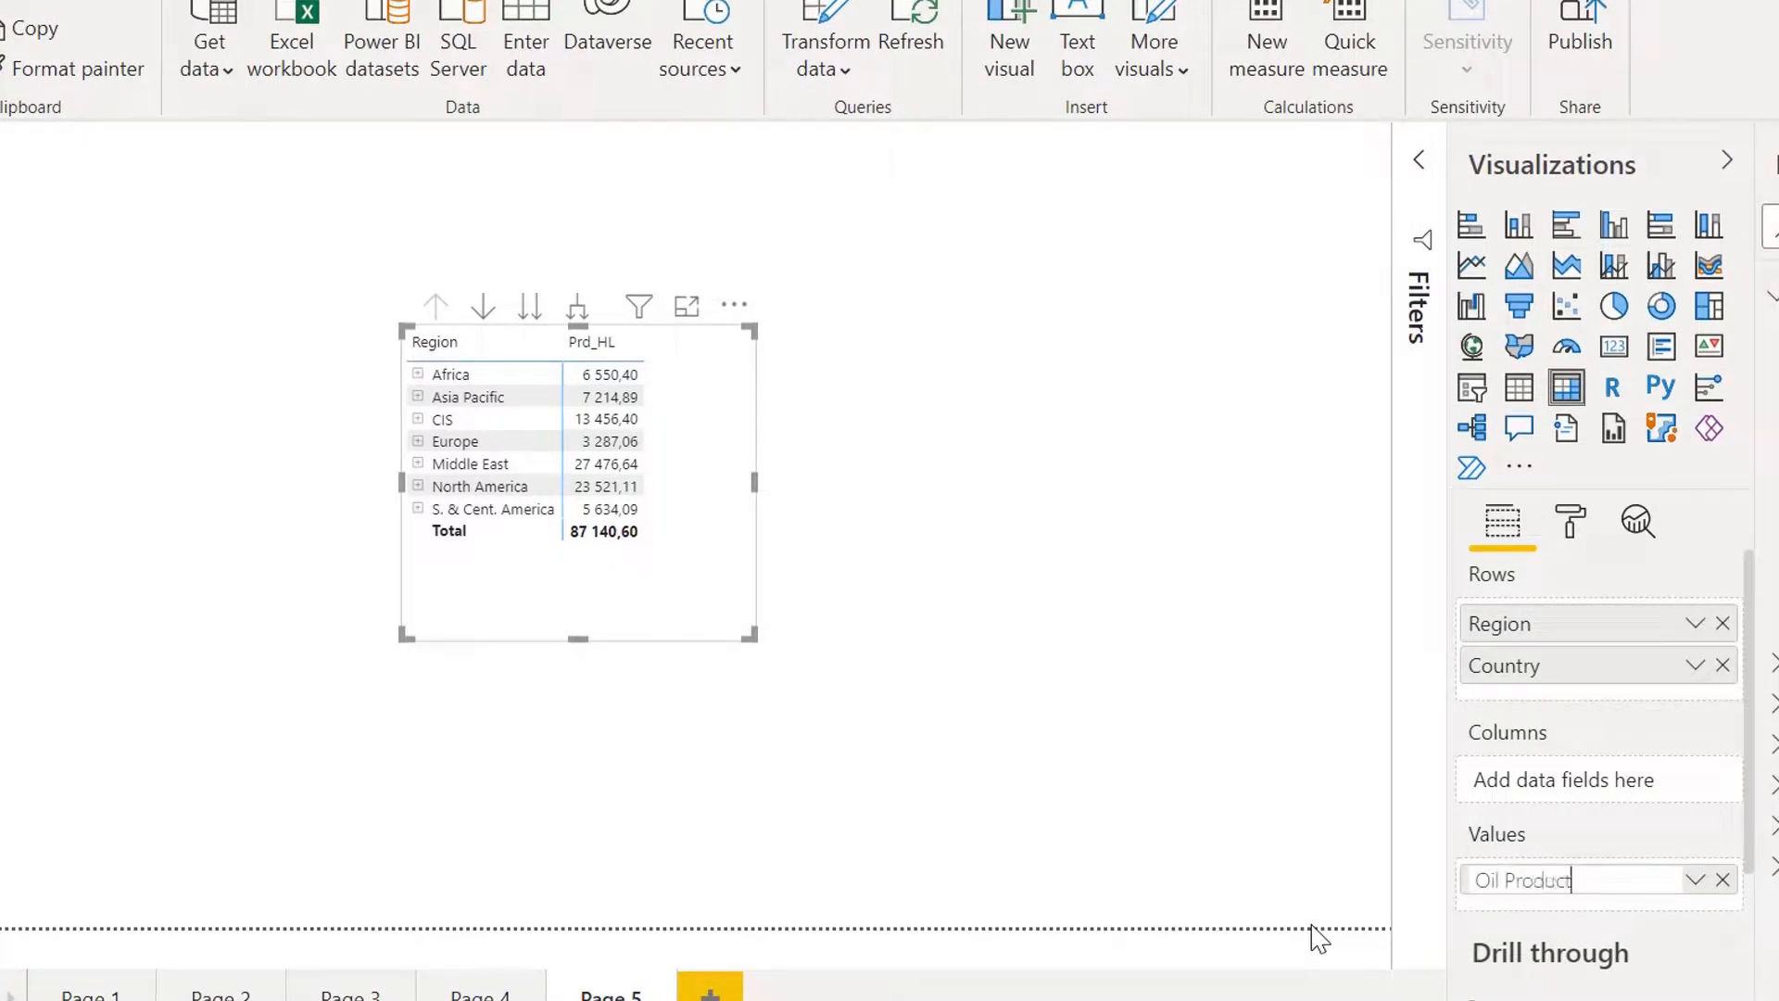
{"action": "type", "text": "ion"}
{"action": "key", "text": "Return"}
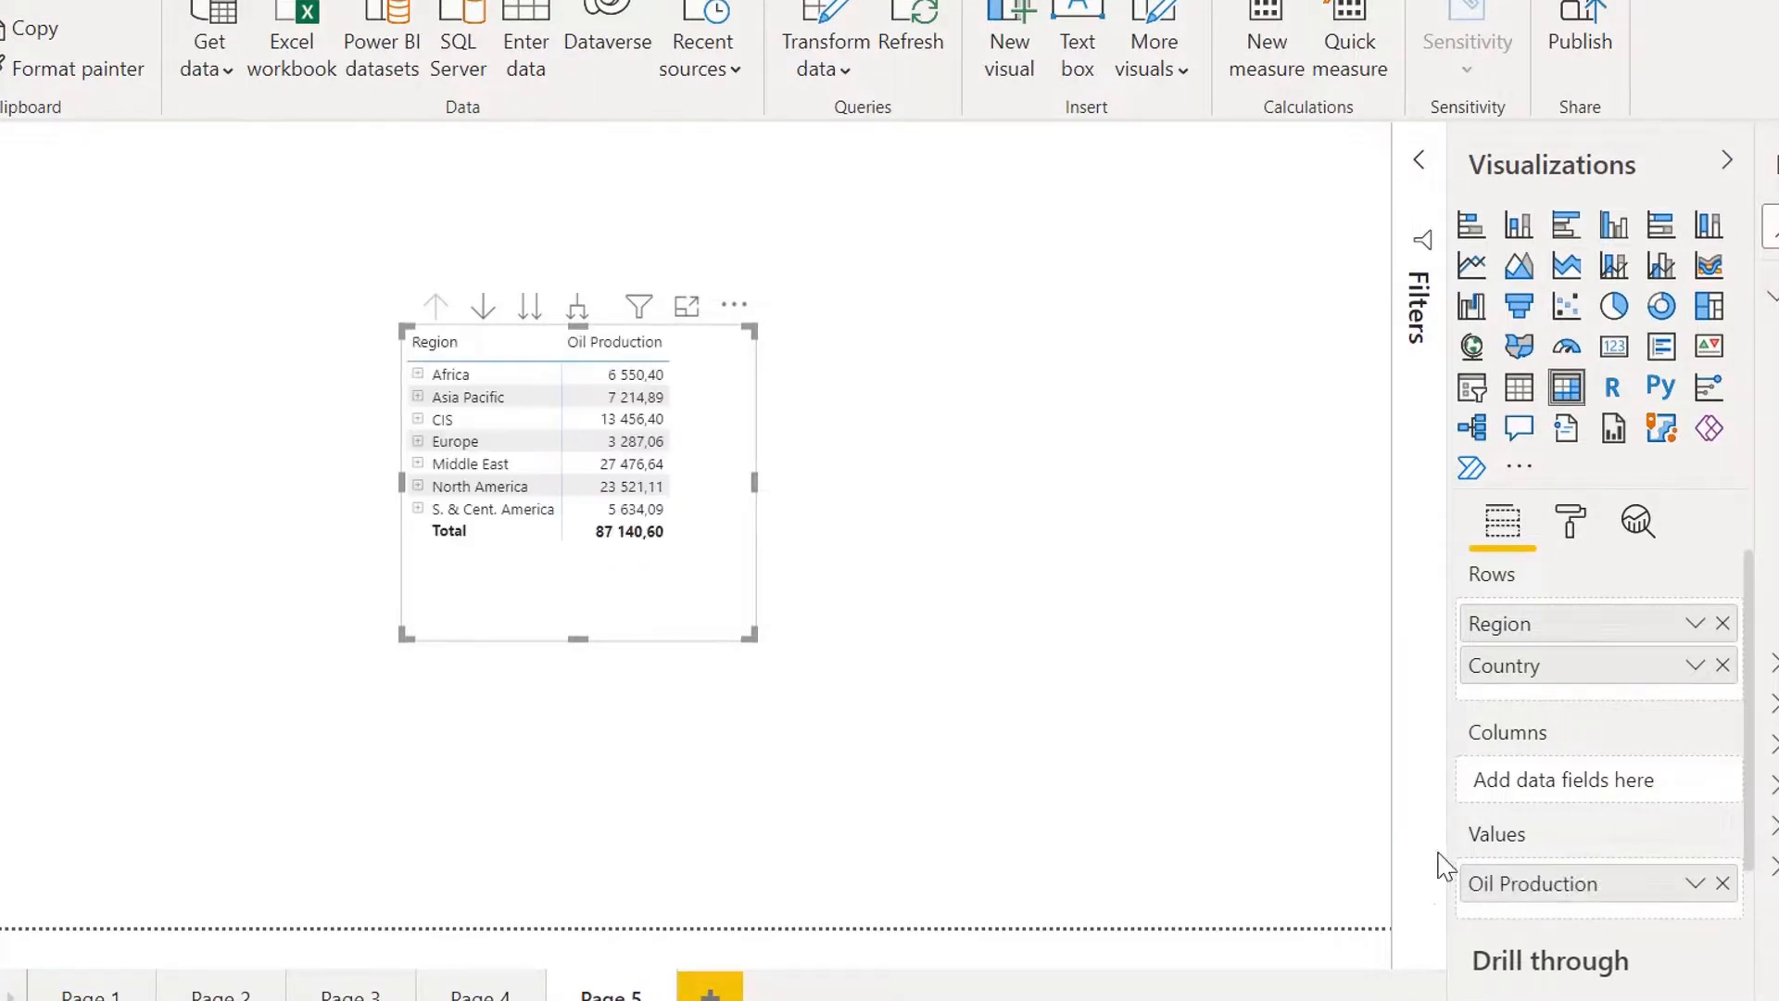
Step: Set the font color of the matrix's grand total to dark red
{"action": "left_click", "coordinate": [1570, 524]}
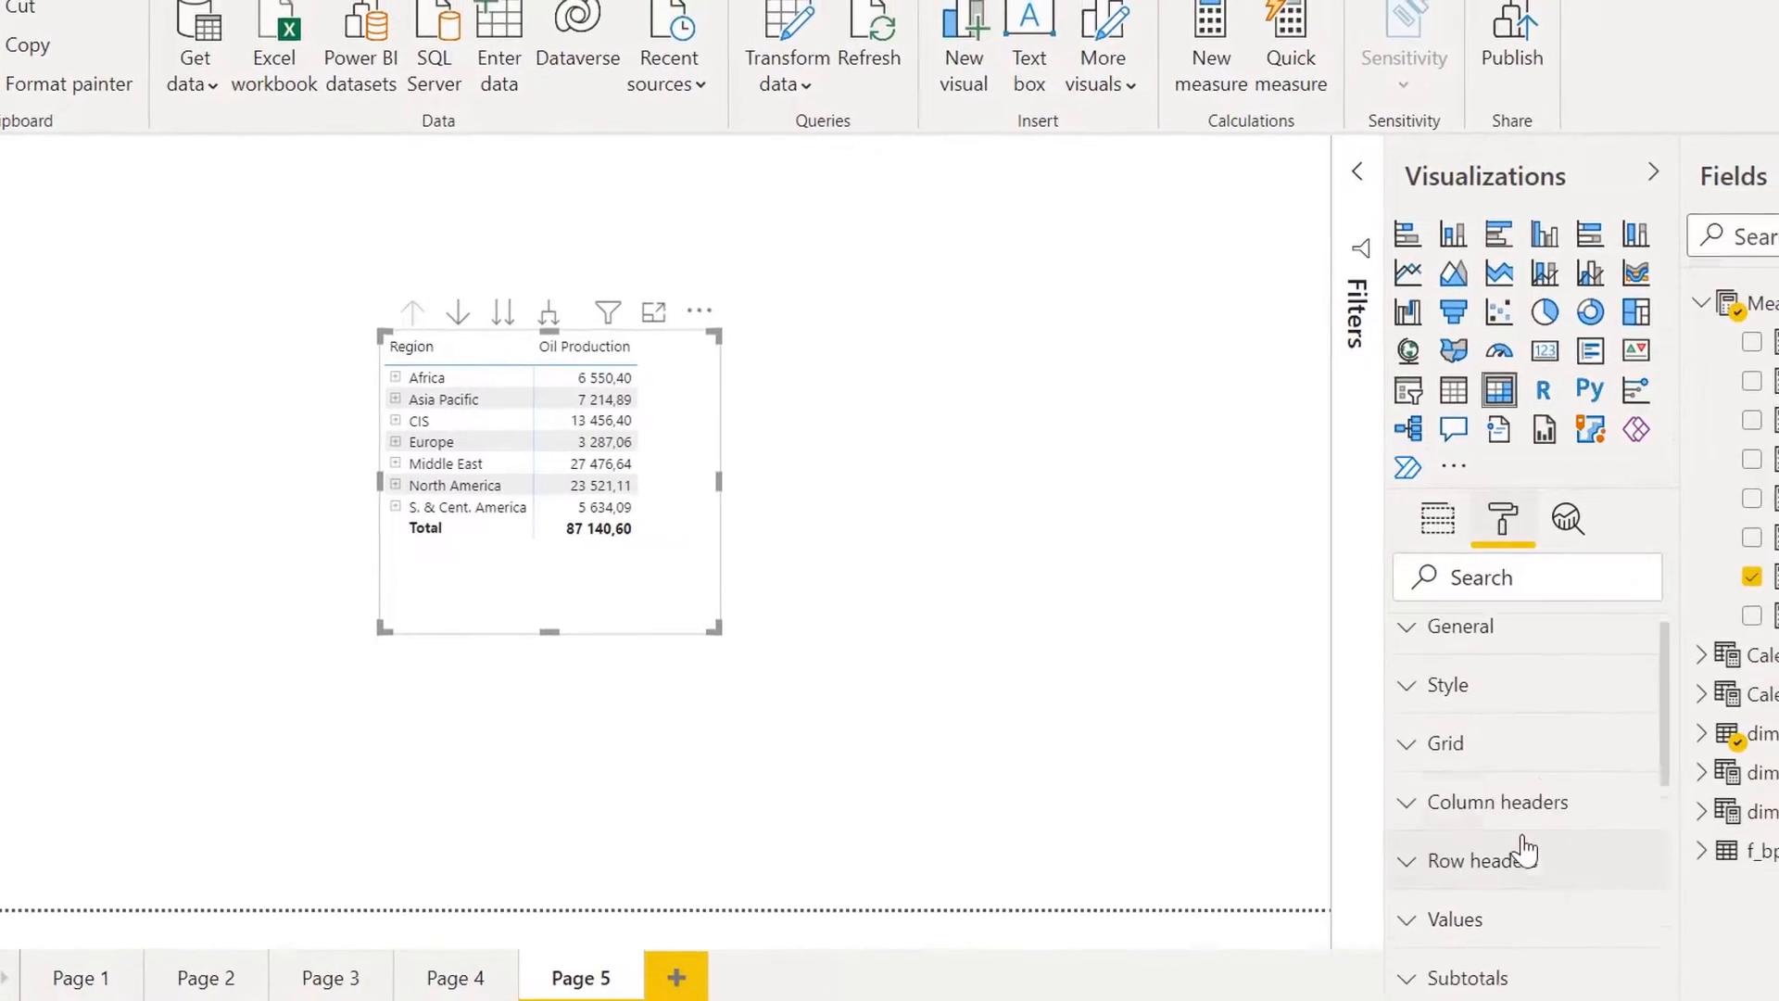
{"action": "scroll", "coordinate": [1566, 862], "scroll_direction": "down", "scroll_amount": 3}
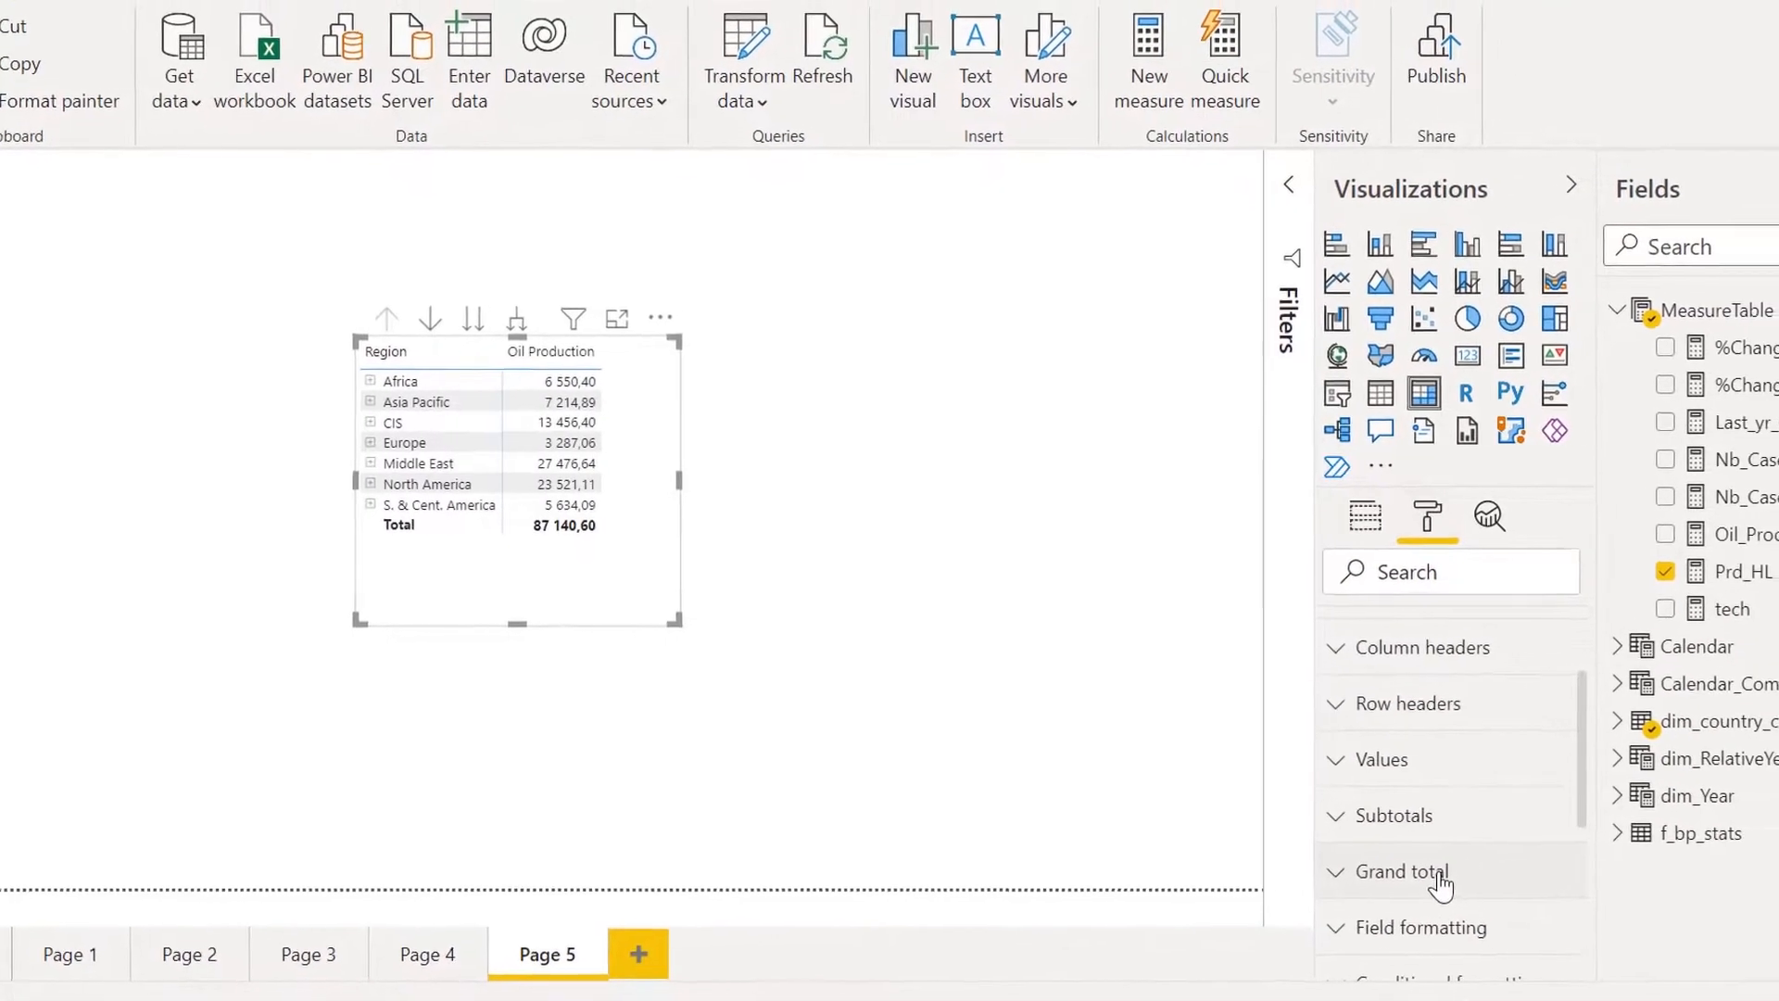
{"action": "left_click", "coordinate": [1439, 876]}
{"action": "scroll", "coordinate": [1418, 816], "scroll_direction": "down", "scroll_amount": 3}
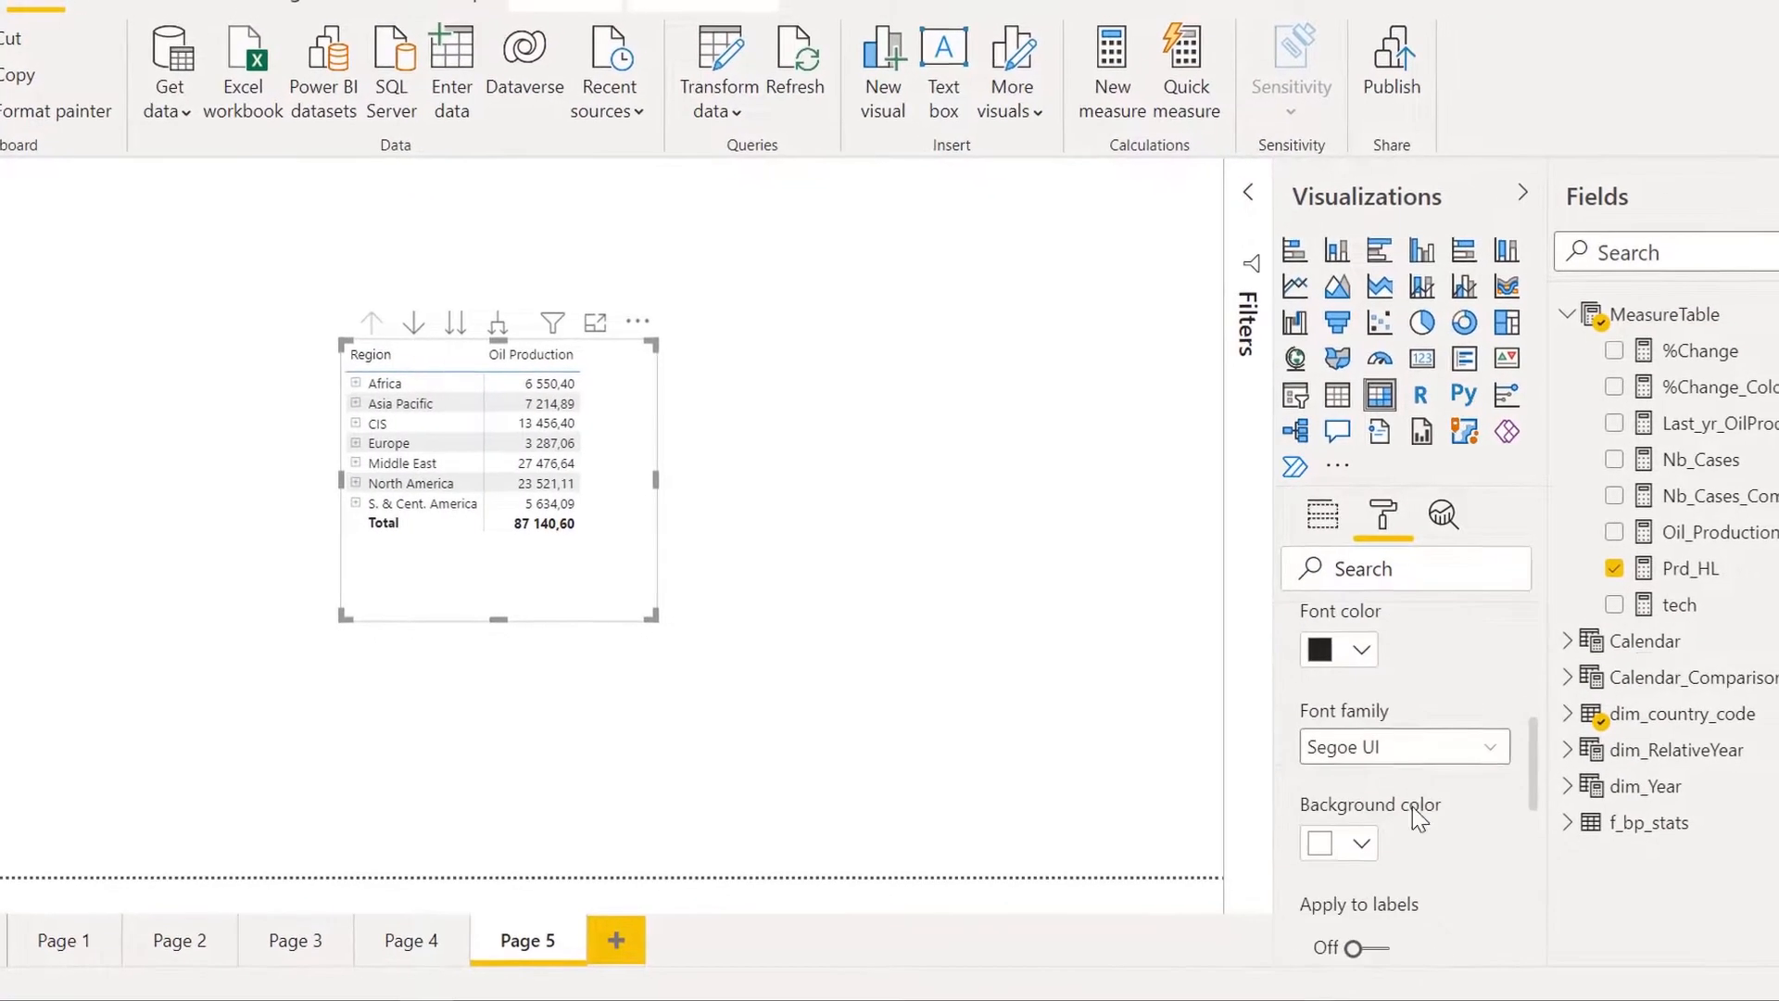
{"action": "left_click", "coordinate": [1405, 658]}
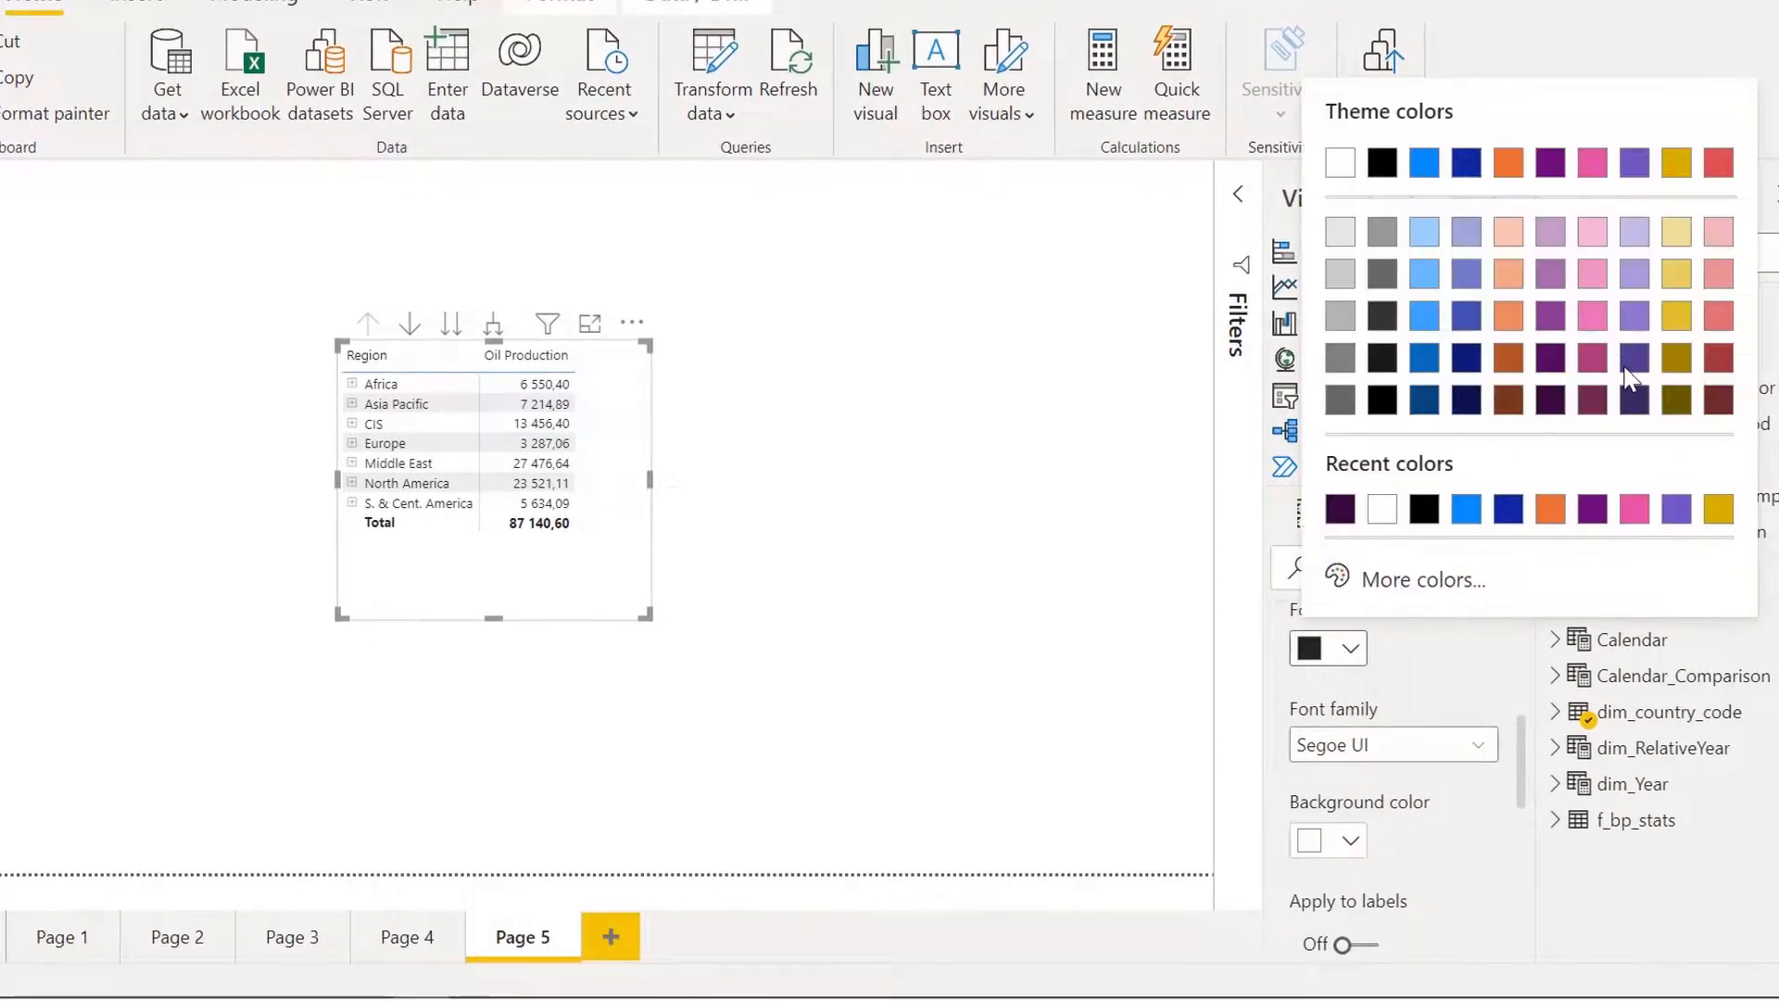
{"action": "left_click", "coordinate": [1717, 402]}
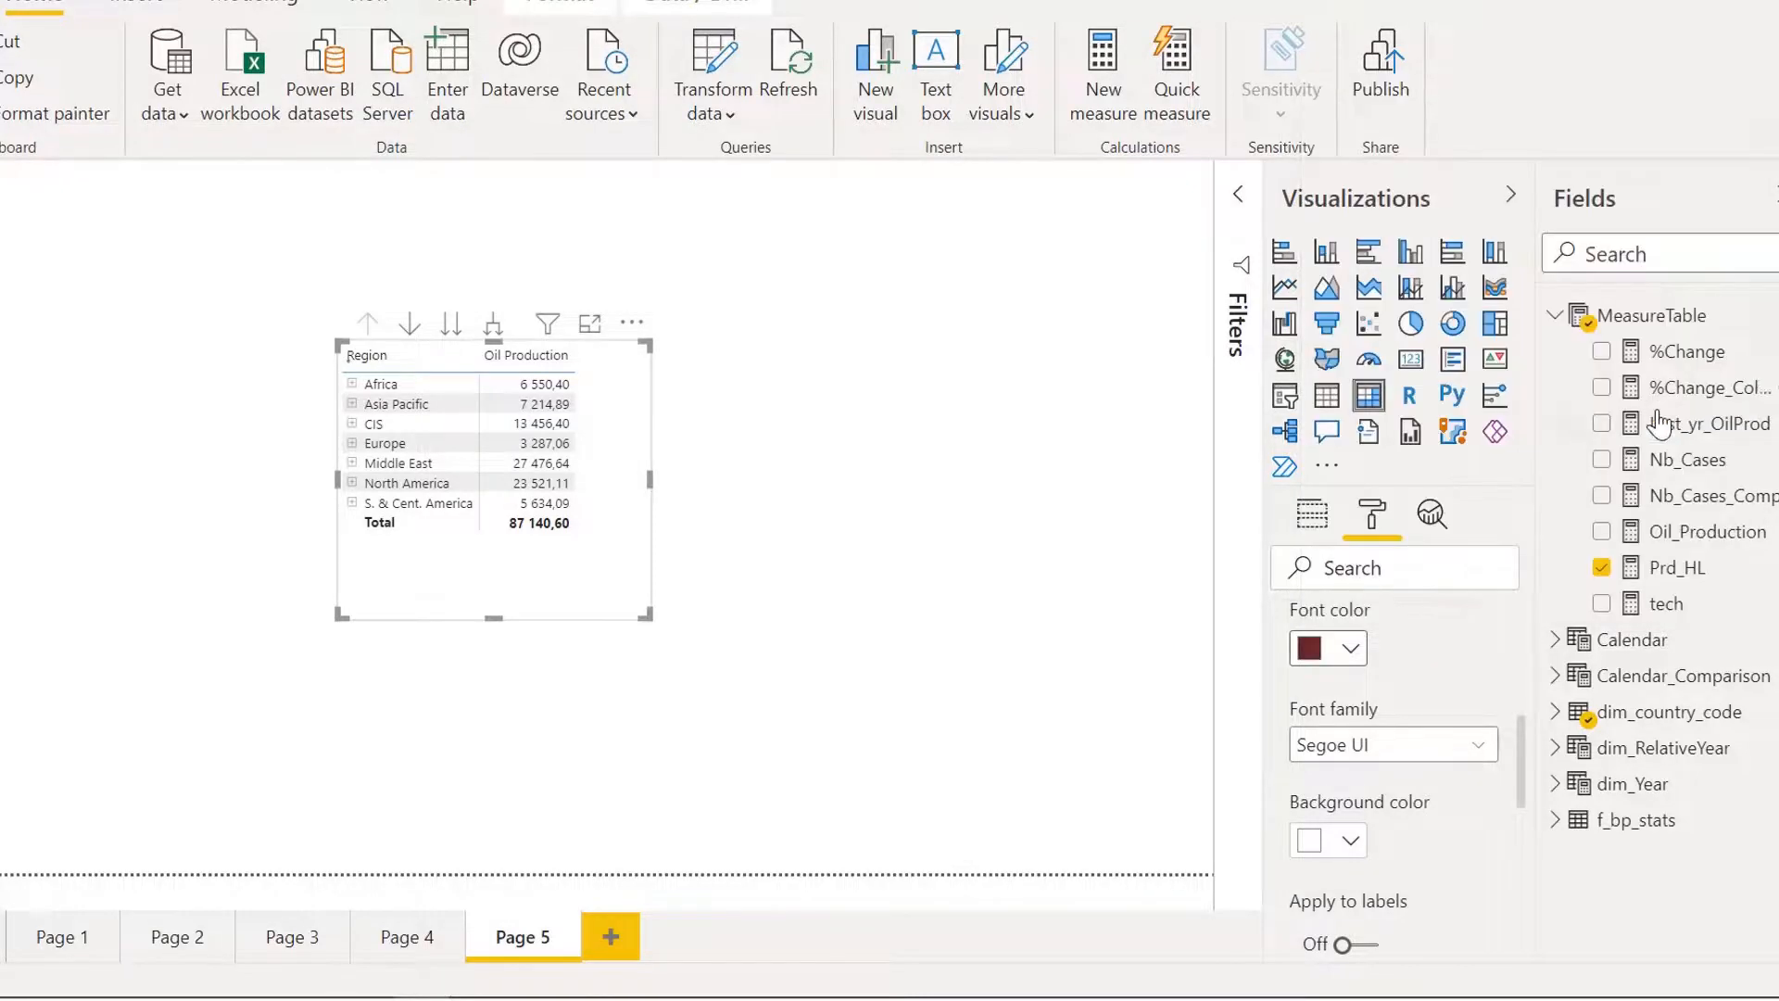
{"action": "left_click", "coordinate": [1350, 649]}
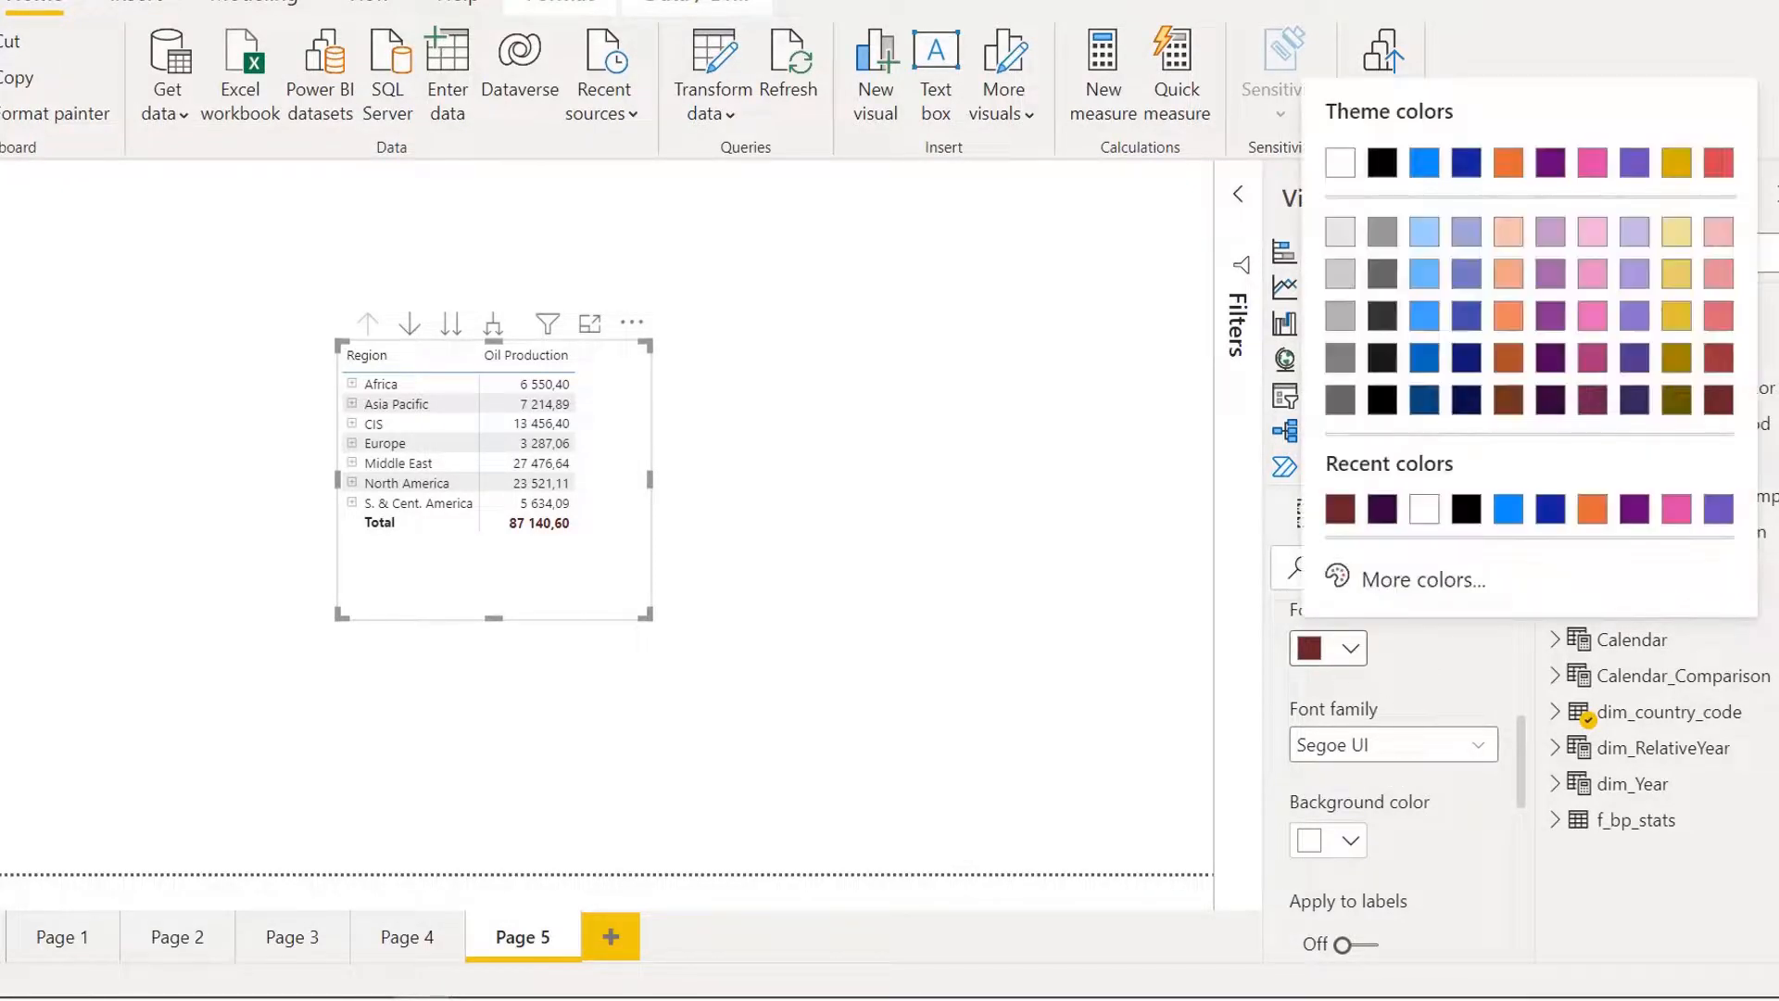
{"action": "left_click", "coordinate": [1721, 359]}
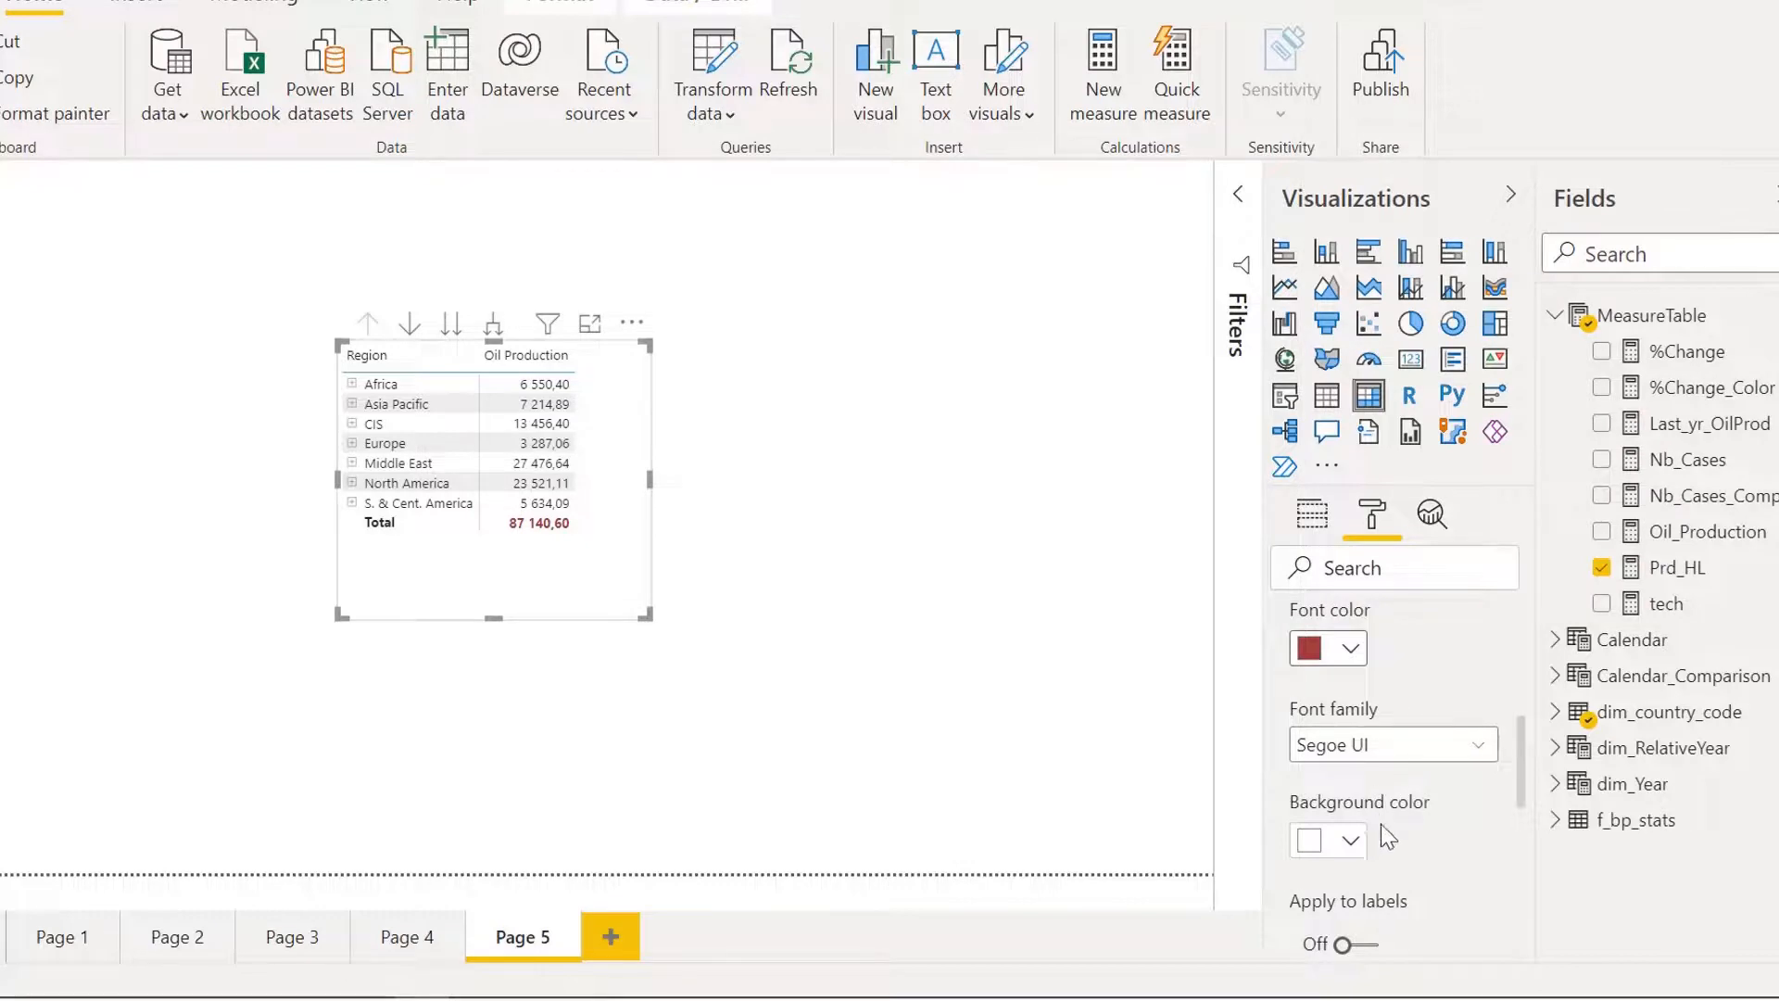
Step: Set the grand total's font family to Segoe UI Bold and apply its formatting to the labels as well
{"action": "left_click", "coordinate": [1402, 752]}
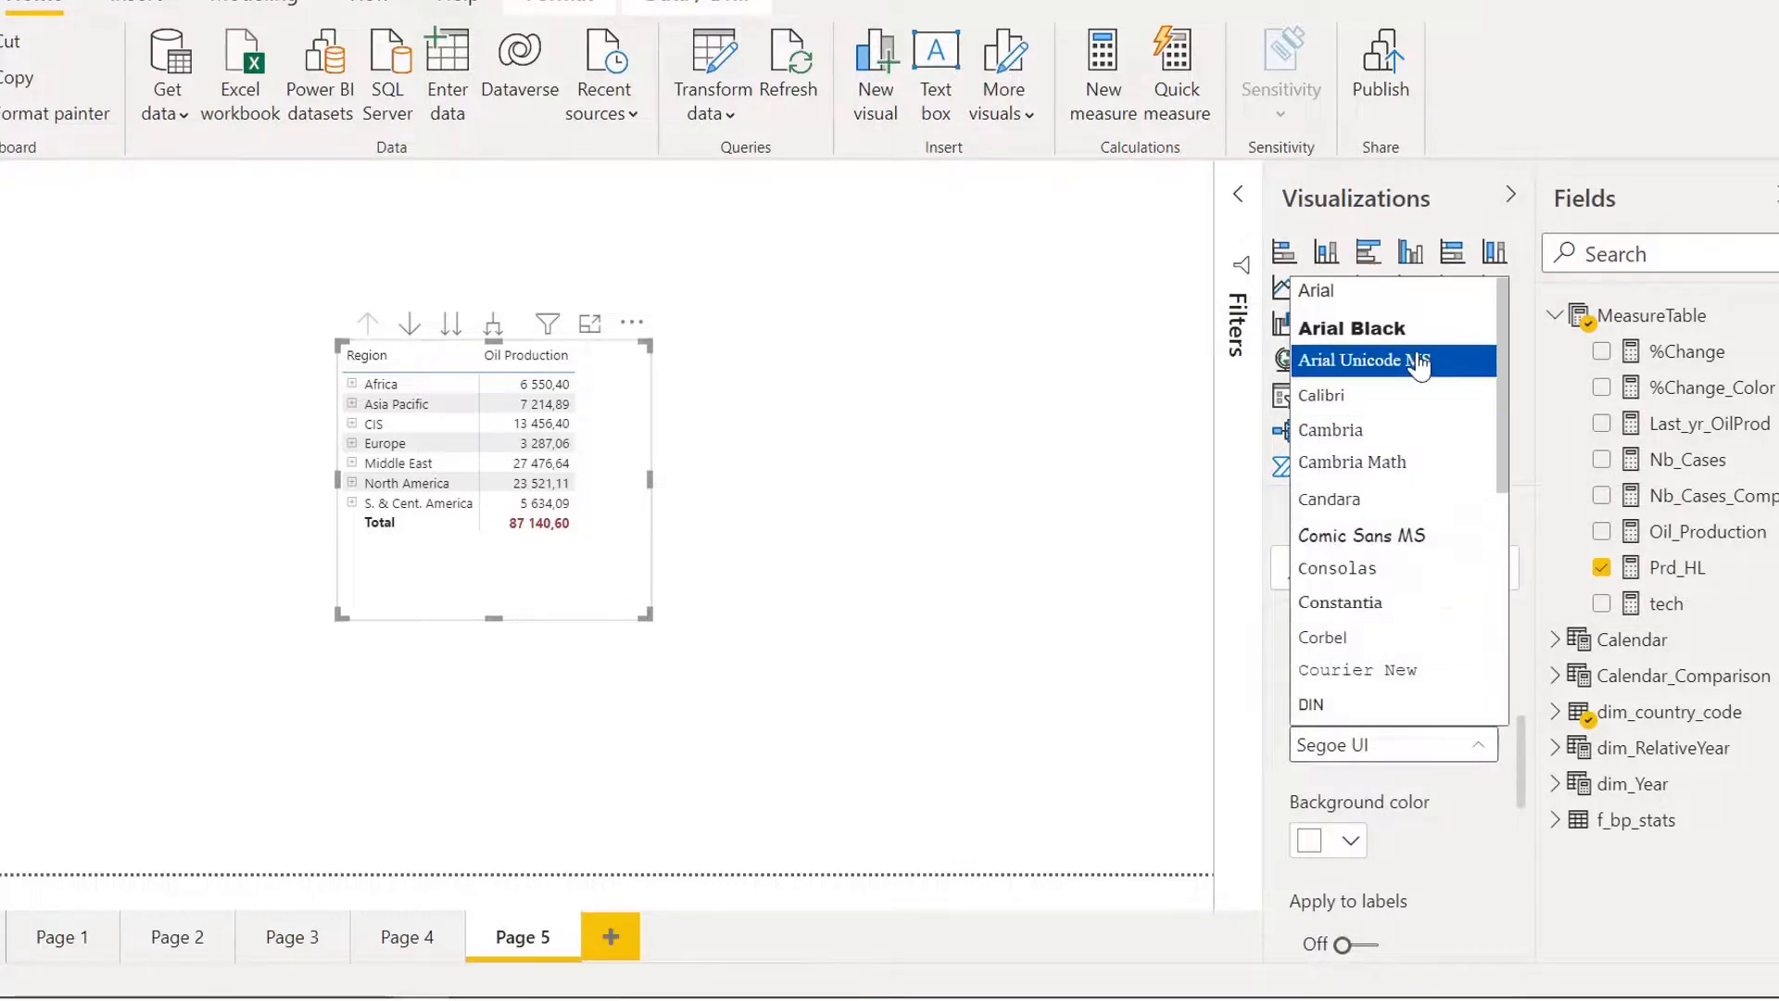
{"action": "scroll", "coordinate": [1452, 533], "scroll_direction": "down", "scroll_amount": 3}
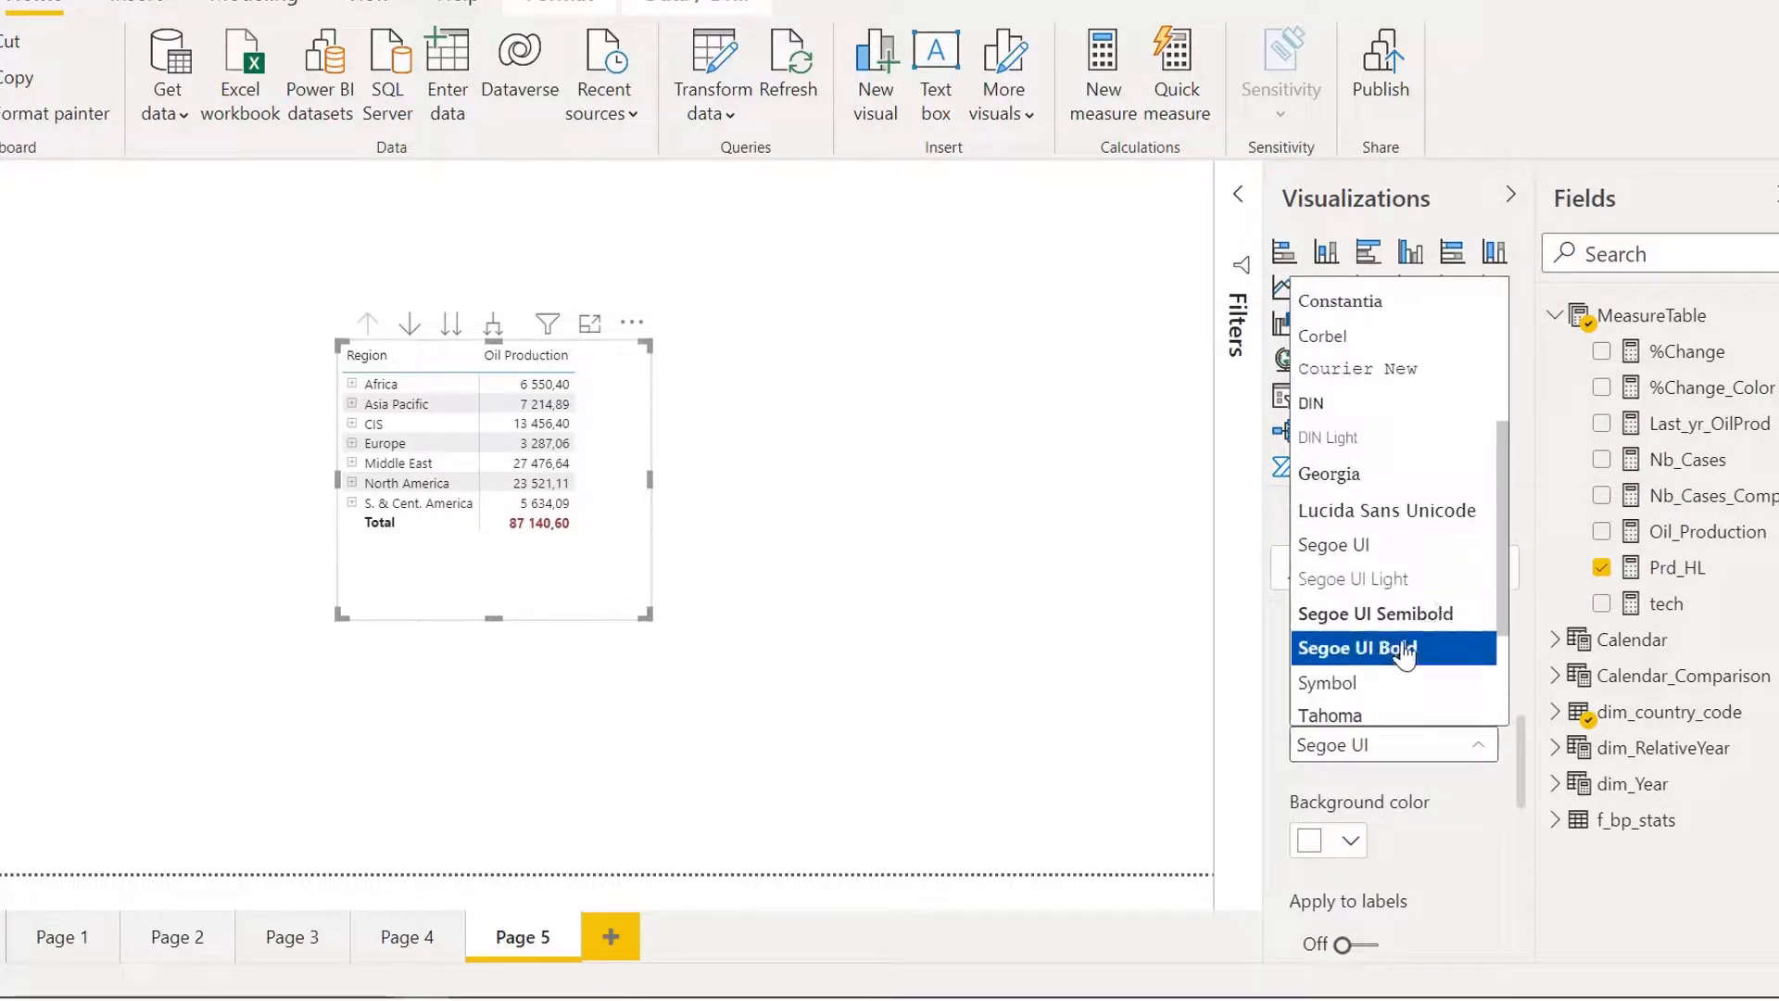
{"action": "left_click", "coordinate": [1447, 617]}
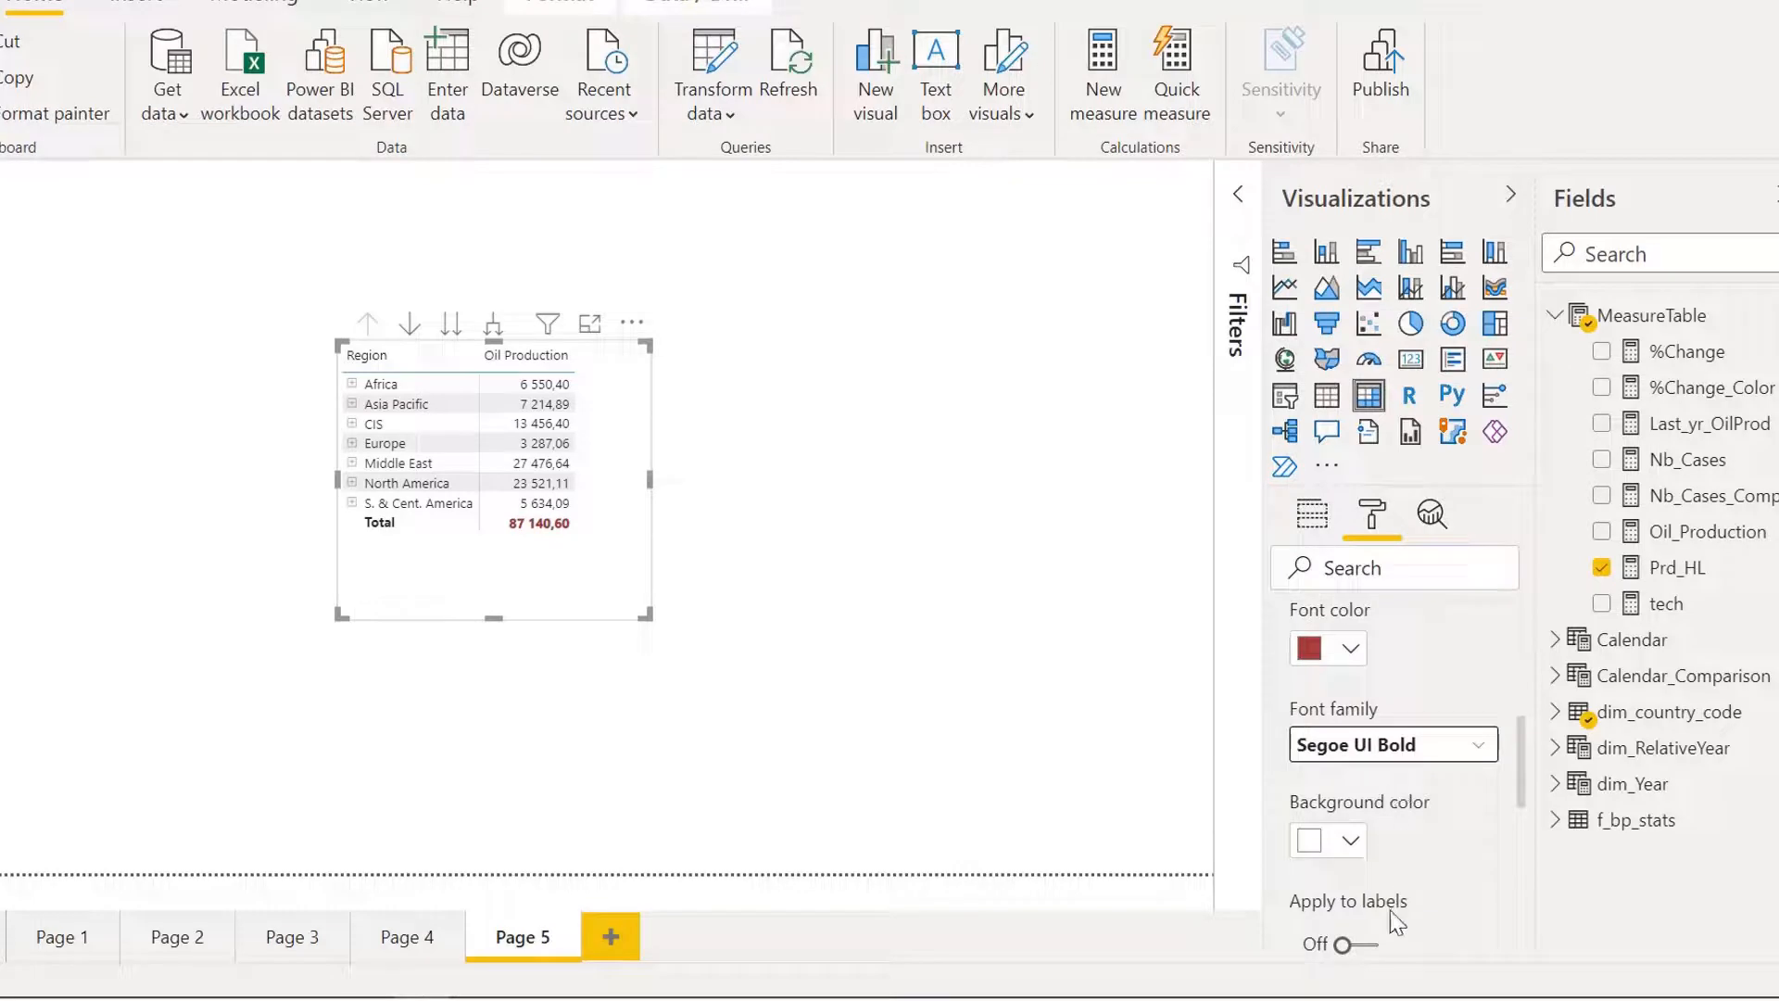
{"action": "left_click", "coordinate": [1363, 943]}
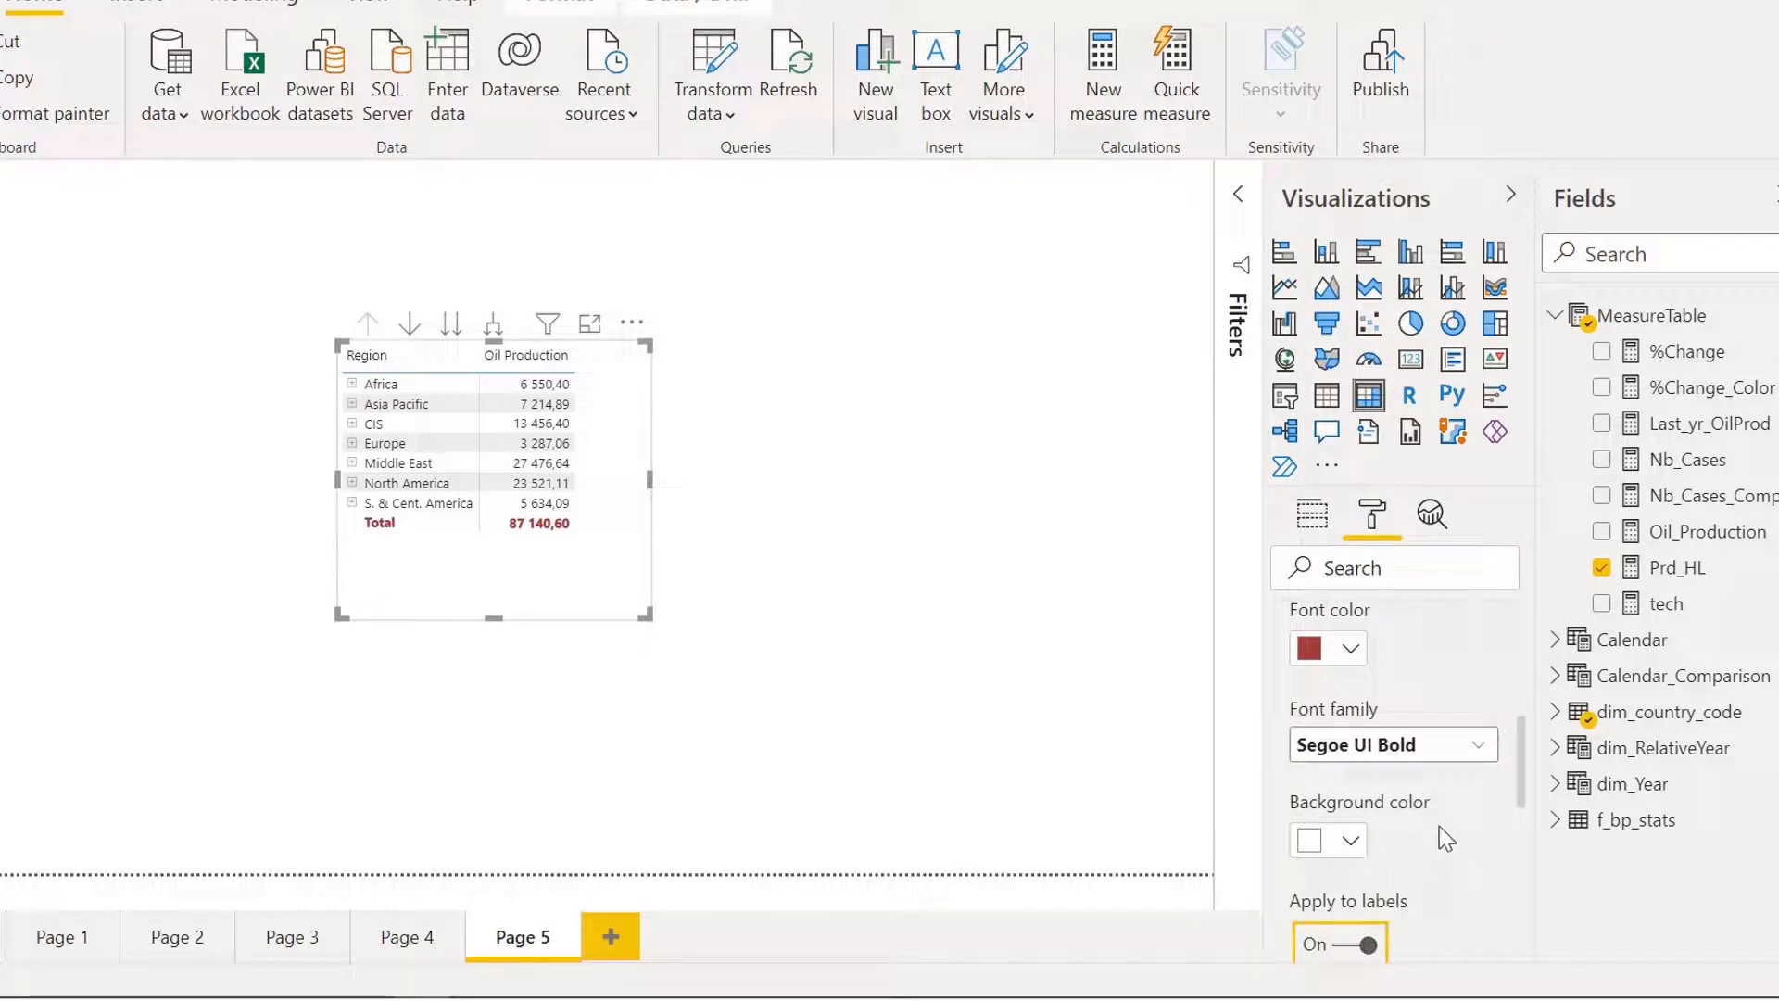
Step: Set the grand total's text size to 11 pt and collapse the Grand total settings
{"action": "scroll", "coordinate": [1471, 843], "scroll_direction": "down", "scroll_amount": 3}
{"action": "scroll", "coordinate": [1466, 838], "scroll_direction": "up", "scroll_amount": 2}
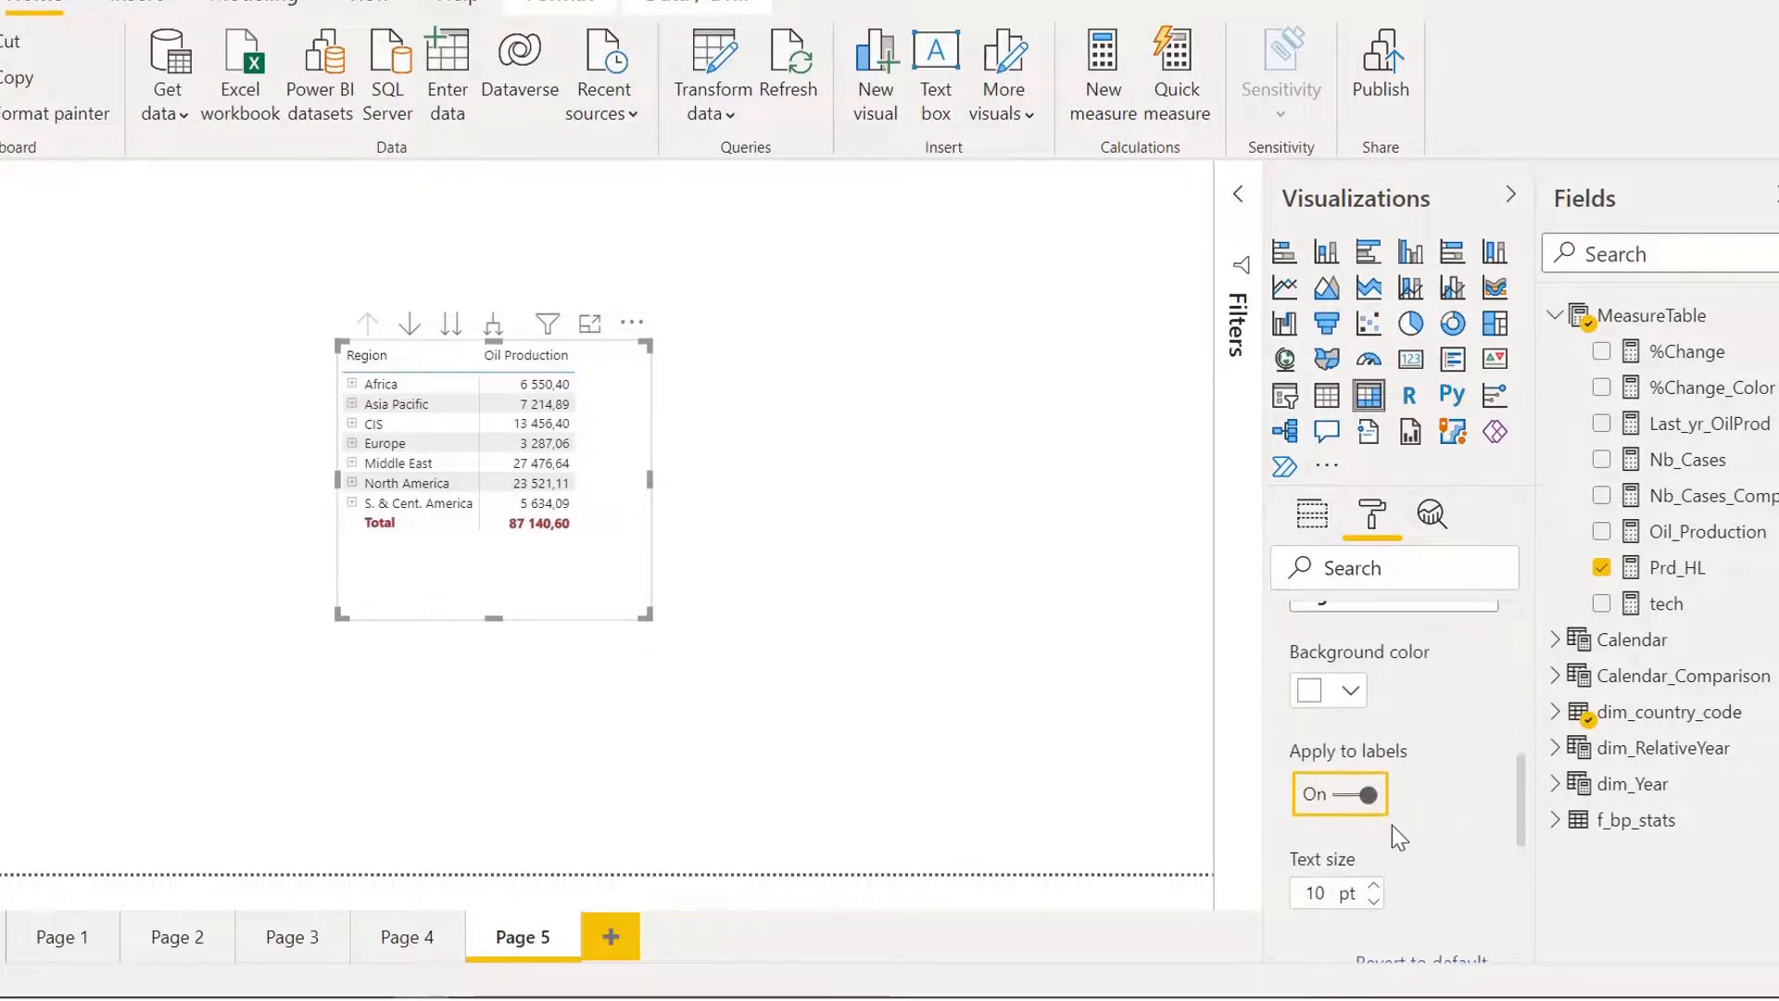
{"action": "left_click", "coordinate": [1372, 888]}
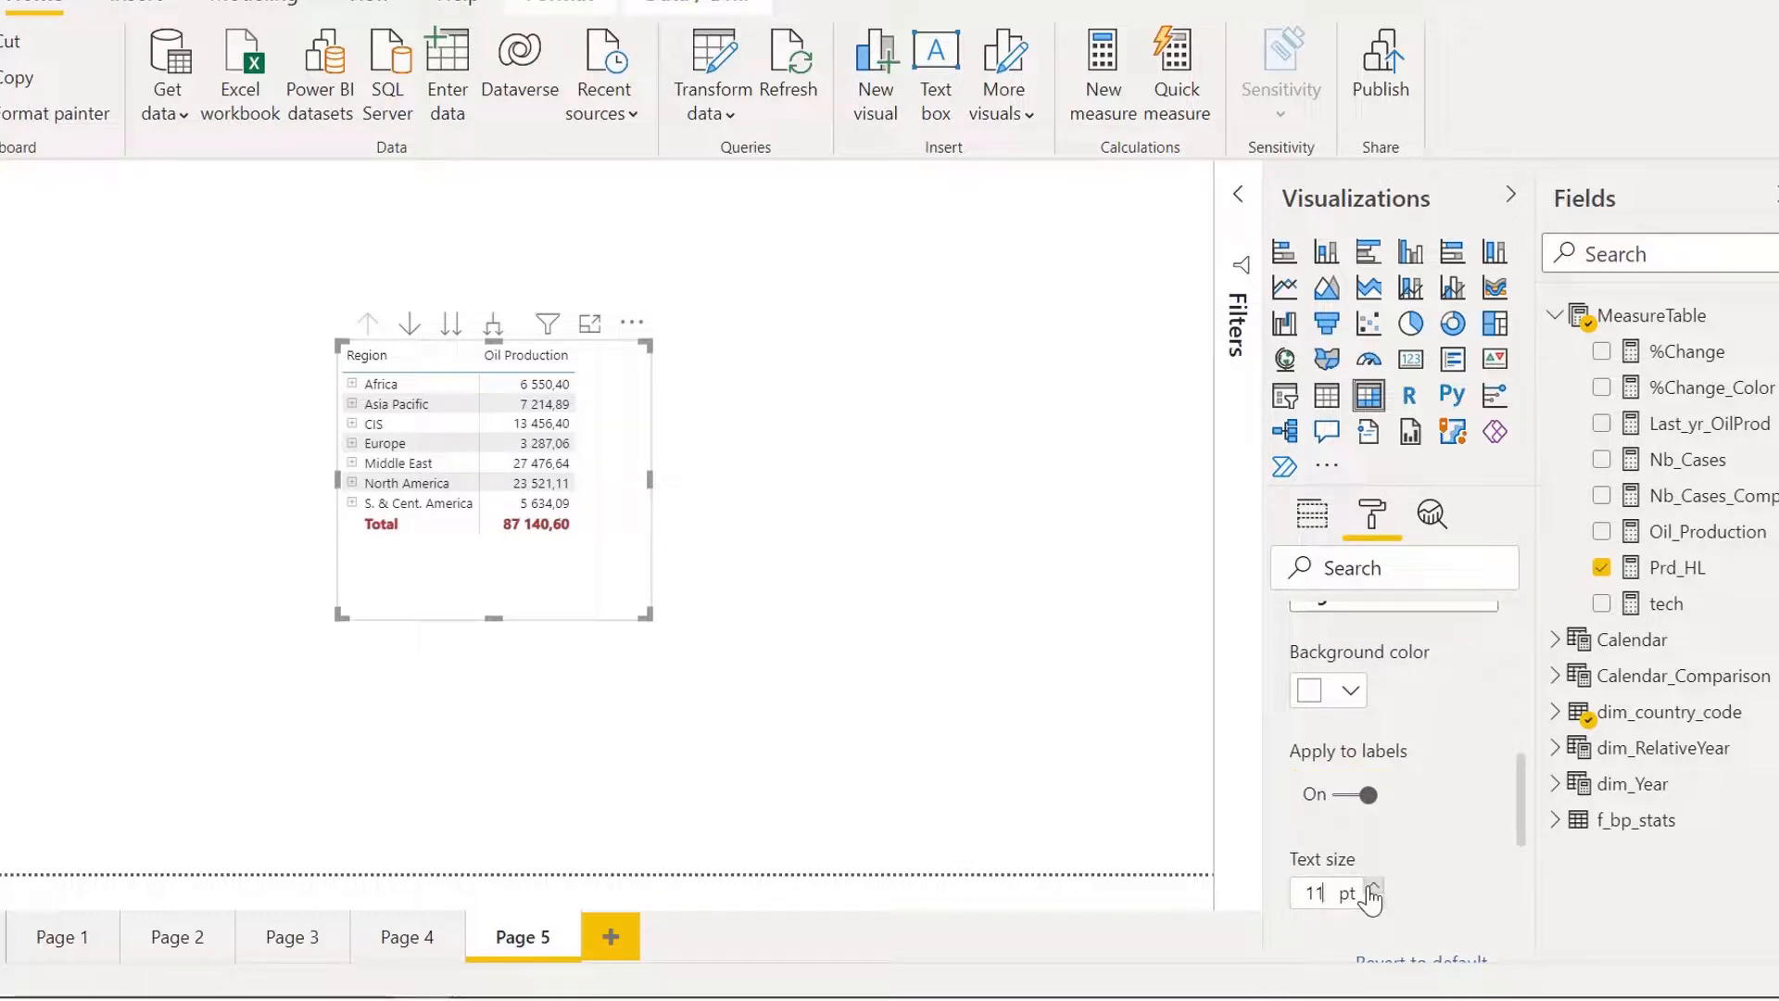
{"action": "scroll", "coordinate": [1451, 862], "scroll_direction": "up", "scroll_amount": 3}
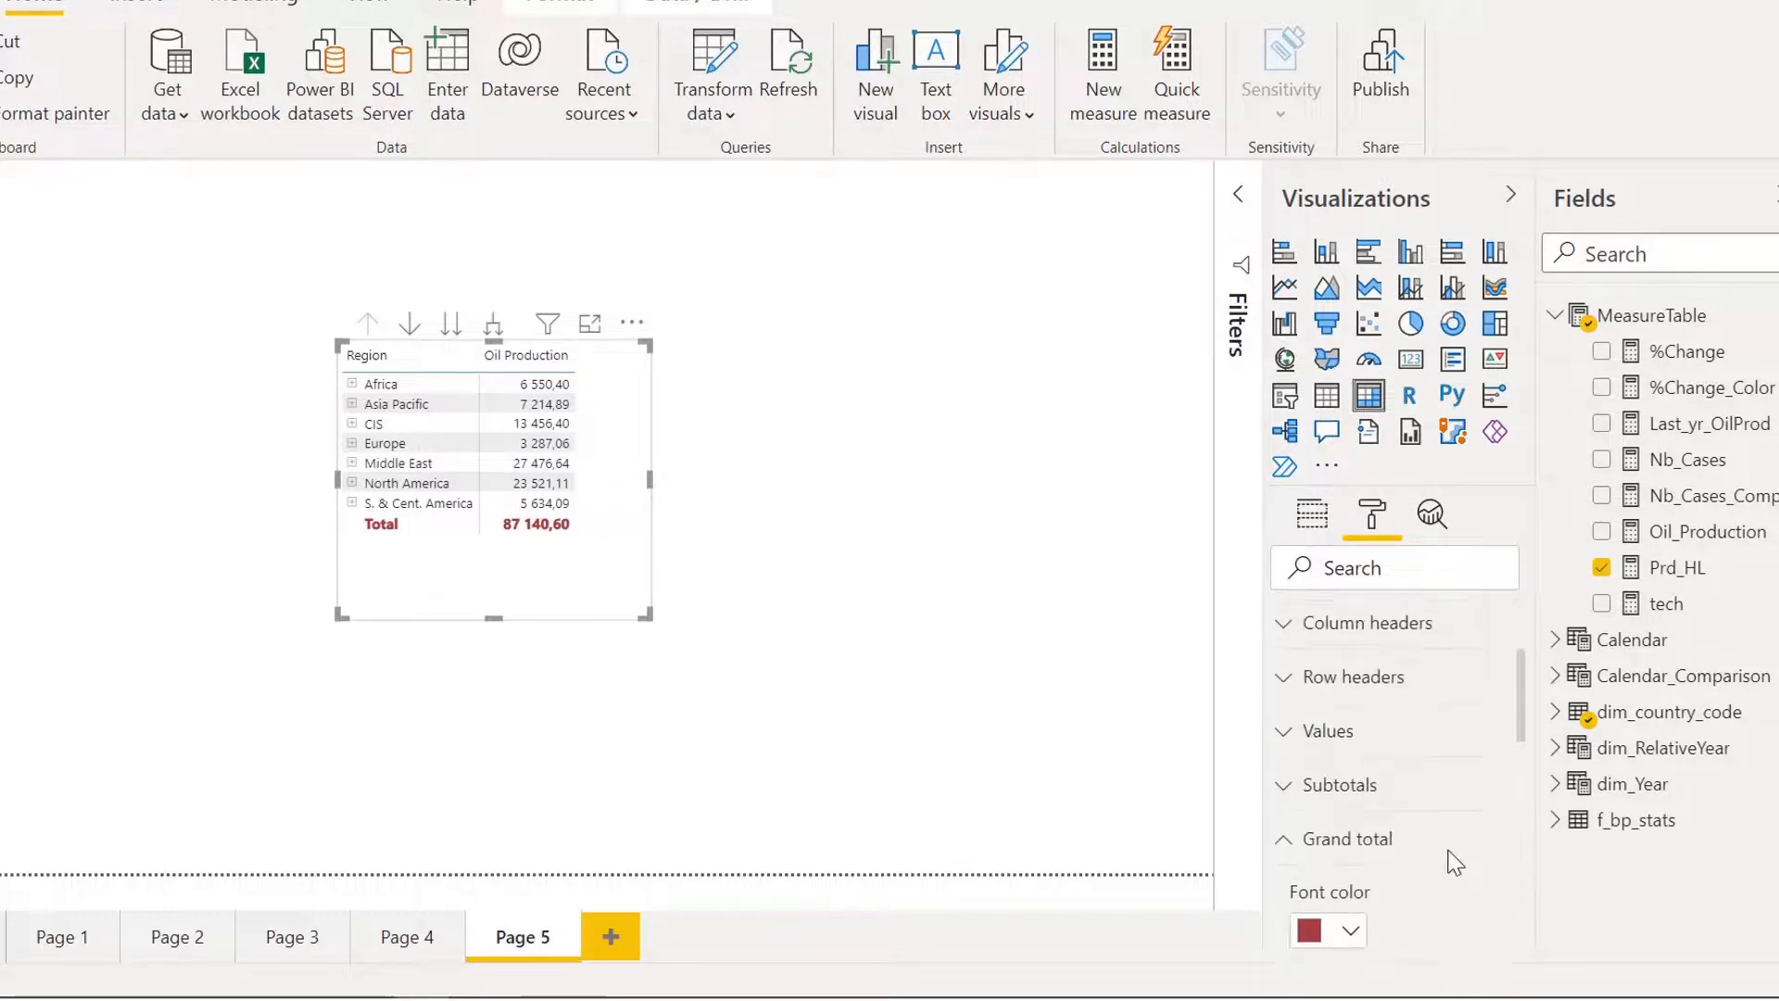
{"action": "scroll", "coordinate": [1390, 853], "scroll_direction": "down", "scroll_amount": 2}
{"action": "left_click", "coordinate": [1387, 712]}
Step: Change the outline color in the matrix's Grid settings to dark purple
{"action": "scroll", "coordinate": [1371, 732], "scroll_direction": "up", "scroll_amount": 5}
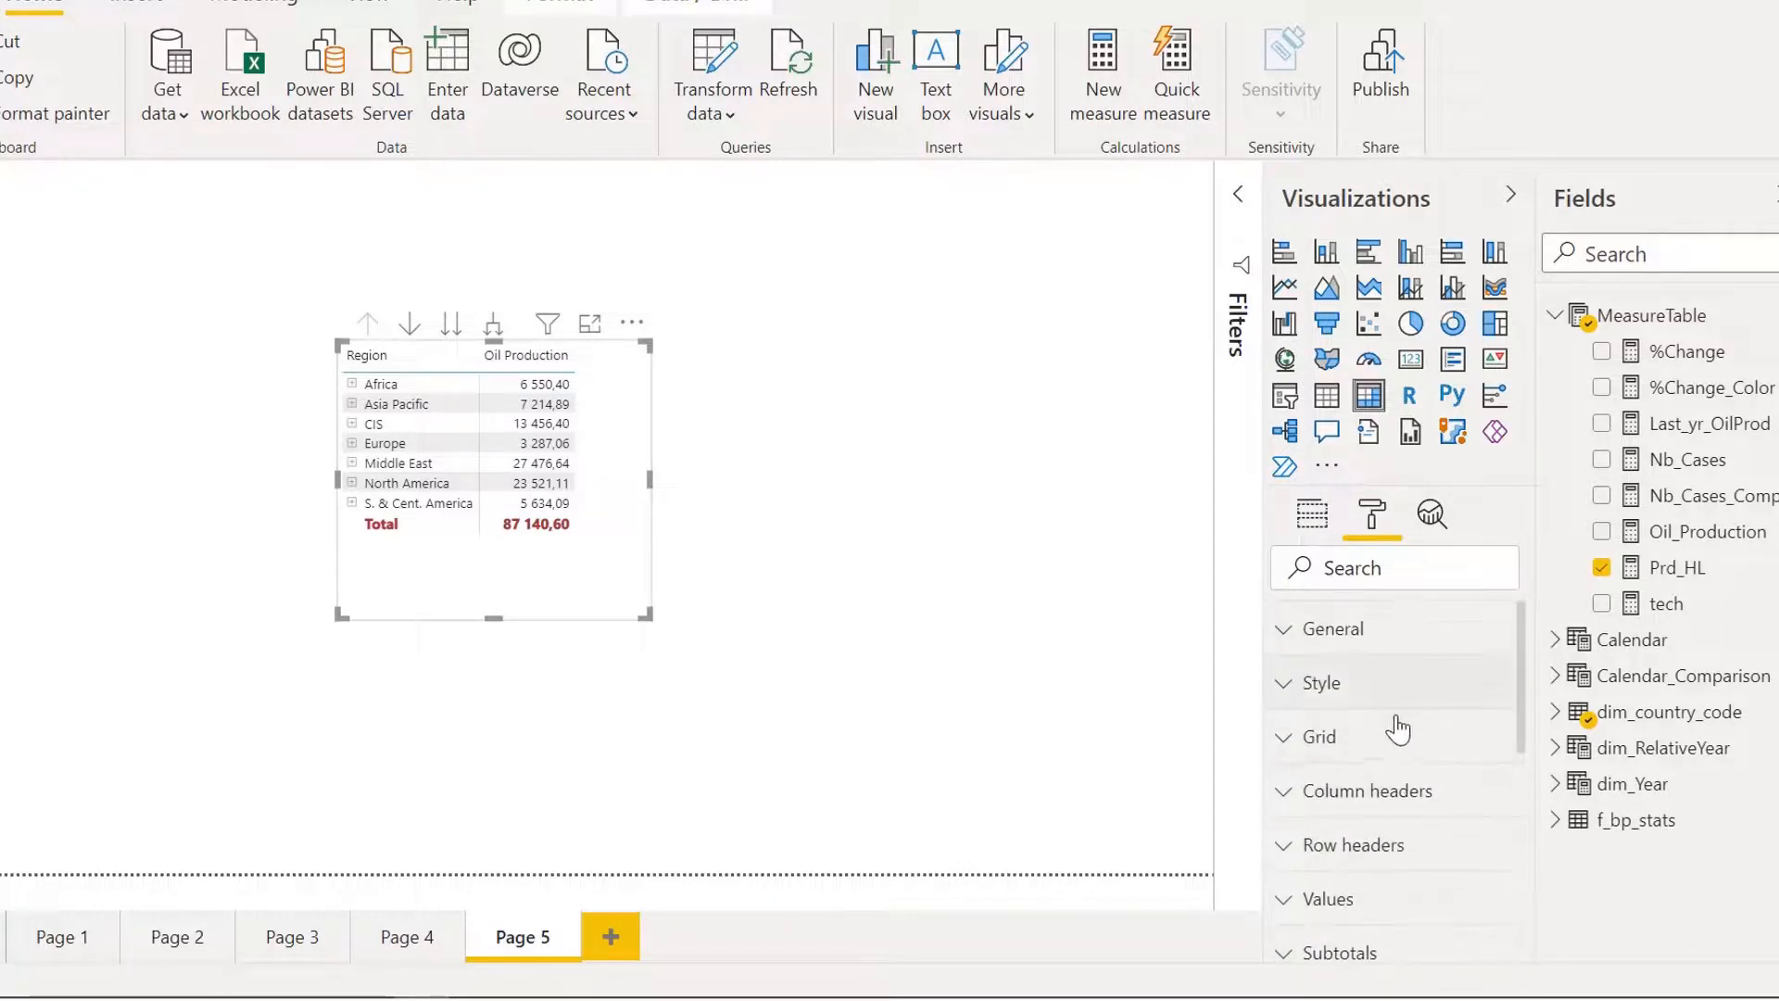
{"action": "left_click", "coordinate": [1390, 738]}
{"action": "scroll", "coordinate": [1391, 755], "scroll_direction": "down", "scroll_amount": 2}
{"action": "scroll", "coordinate": [1391, 758], "scroll_direction": "down", "scroll_amount": 3}
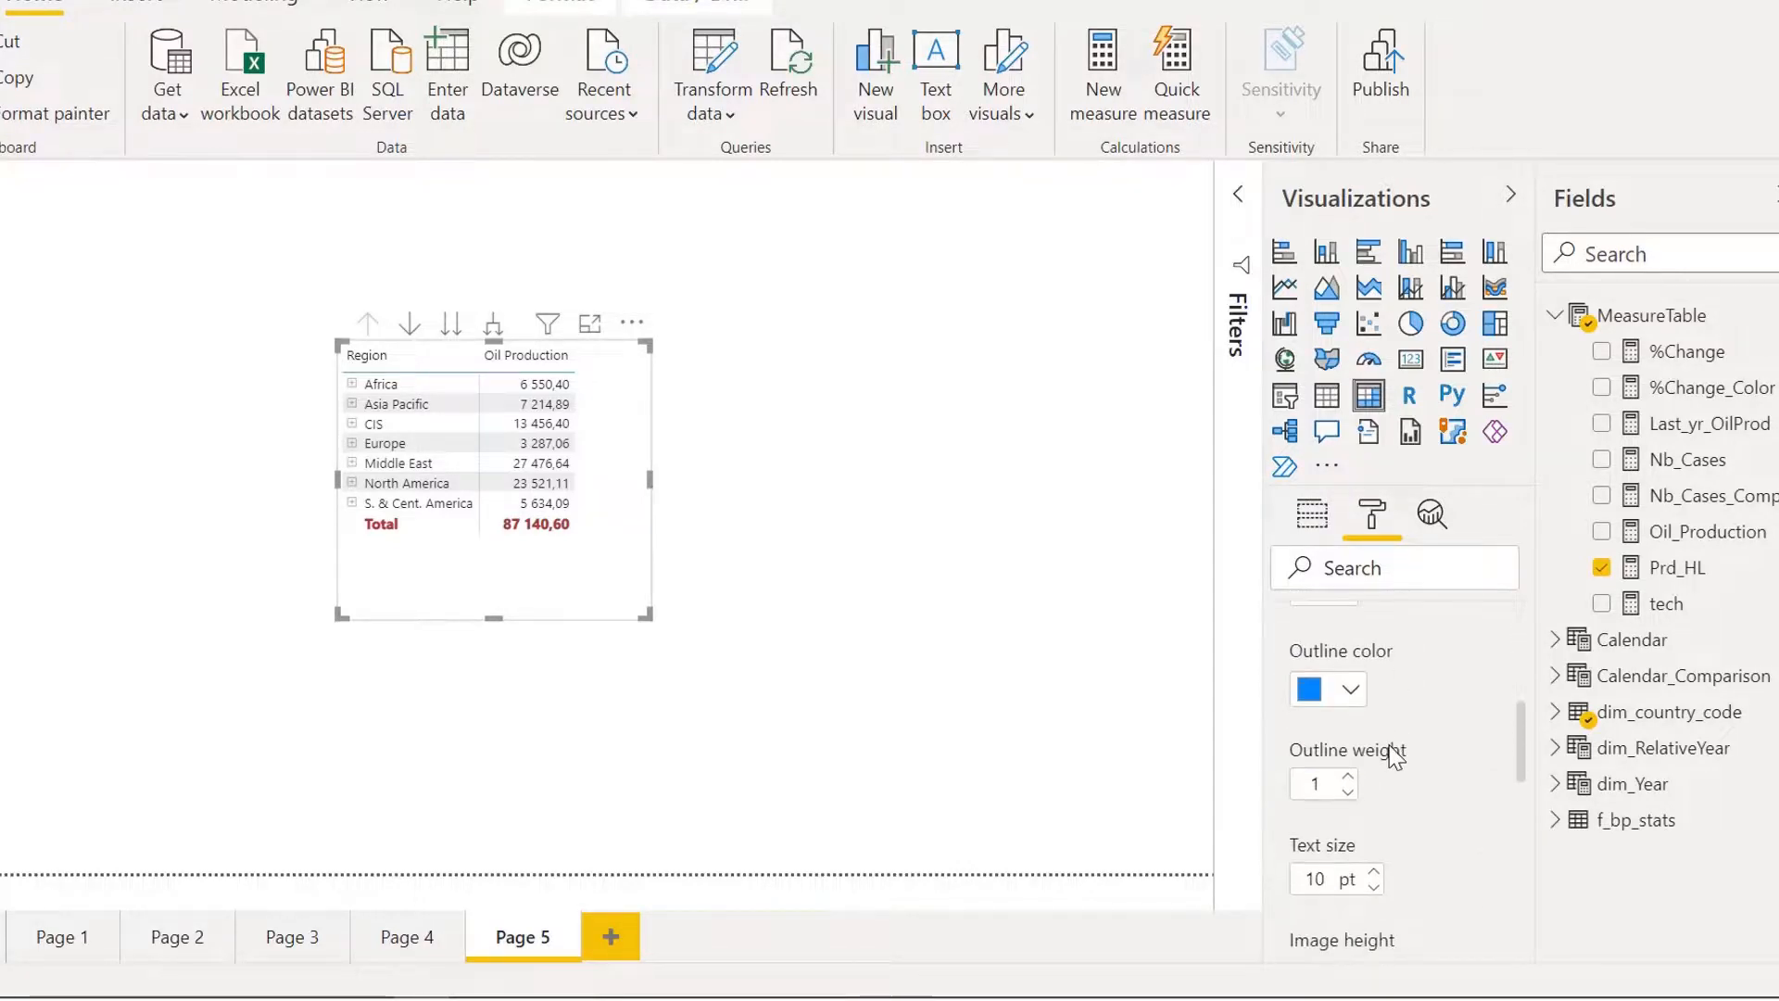
{"action": "left_click", "coordinate": [1343, 706]}
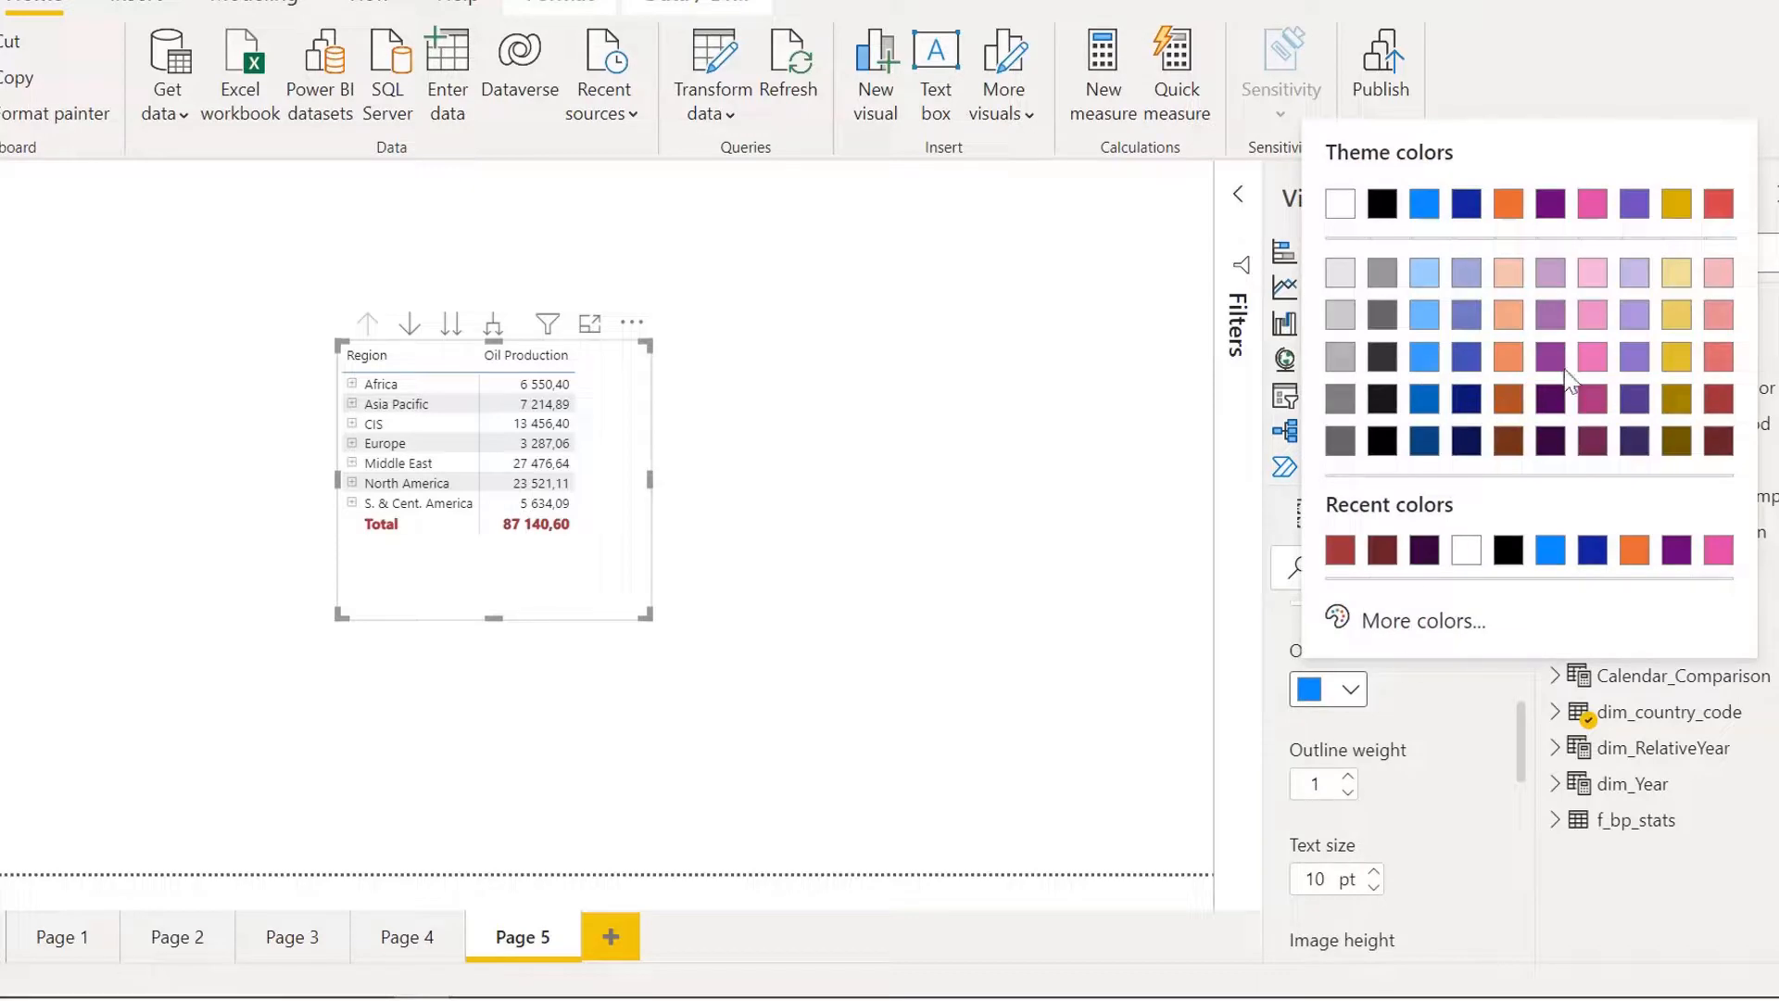
{"action": "left_click", "coordinate": [1556, 406]}
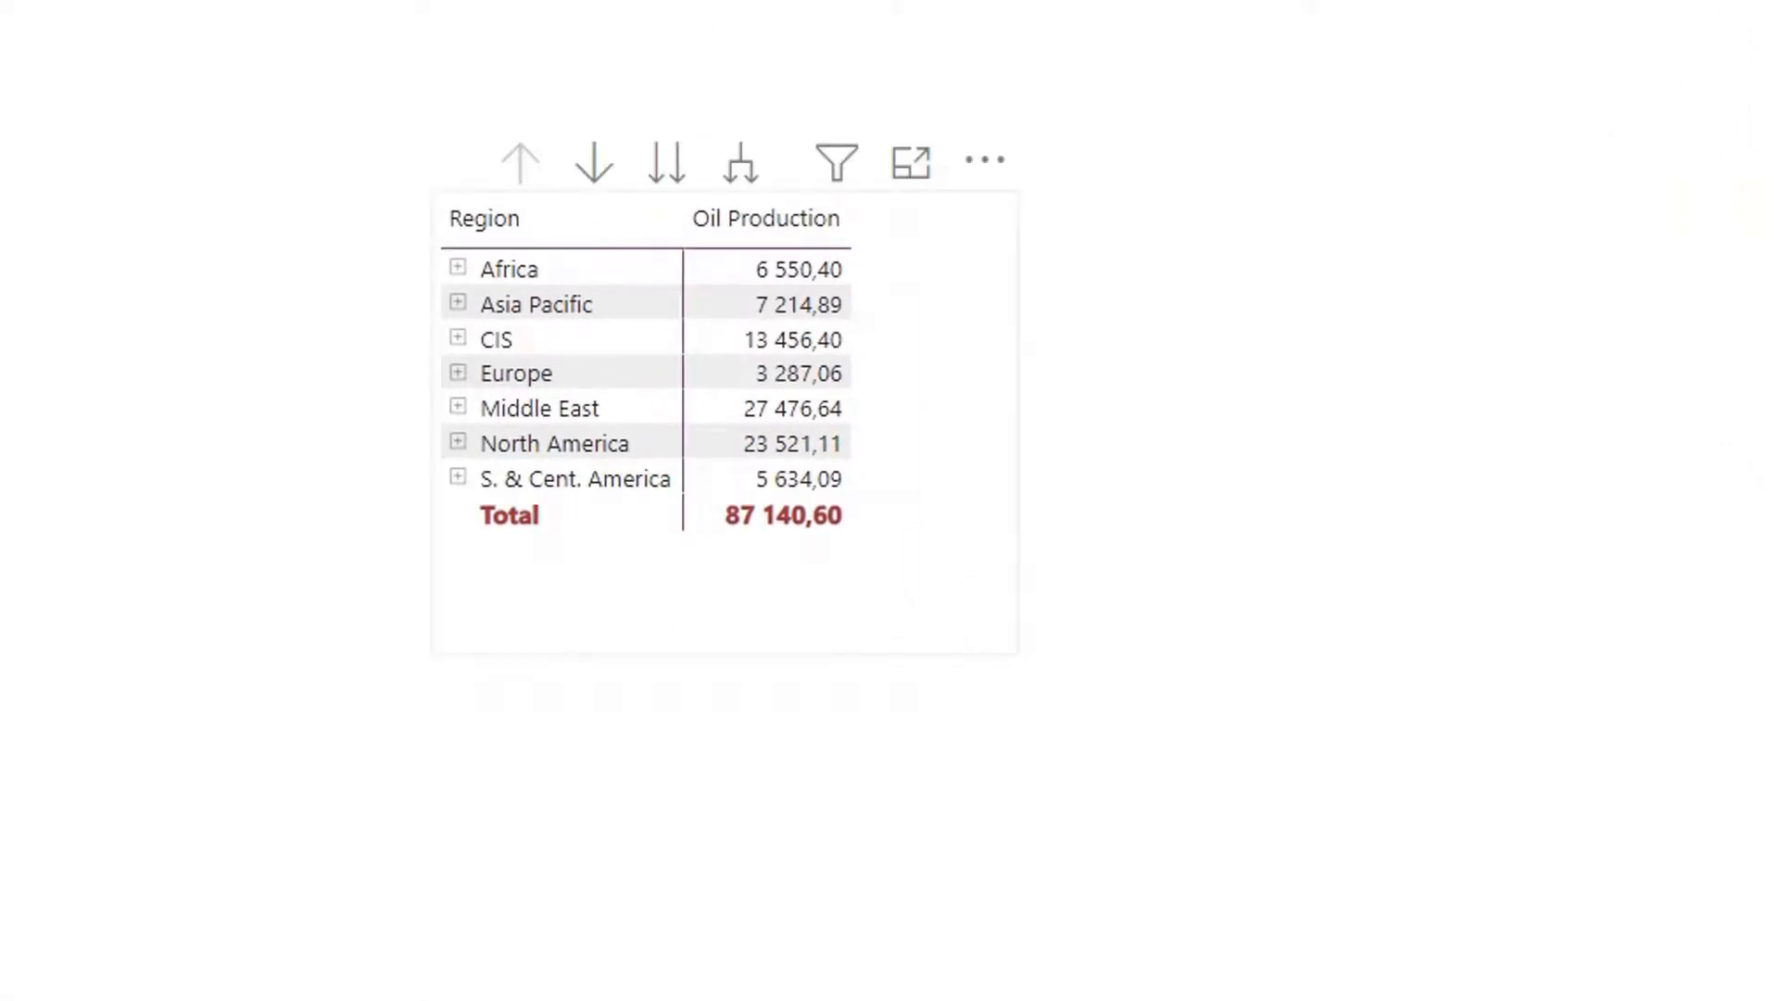
Step: Expand Africa in the matrix and enlarge the visual so all country and region rows fit
{"action": "left_click", "coordinate": [781, 627]}
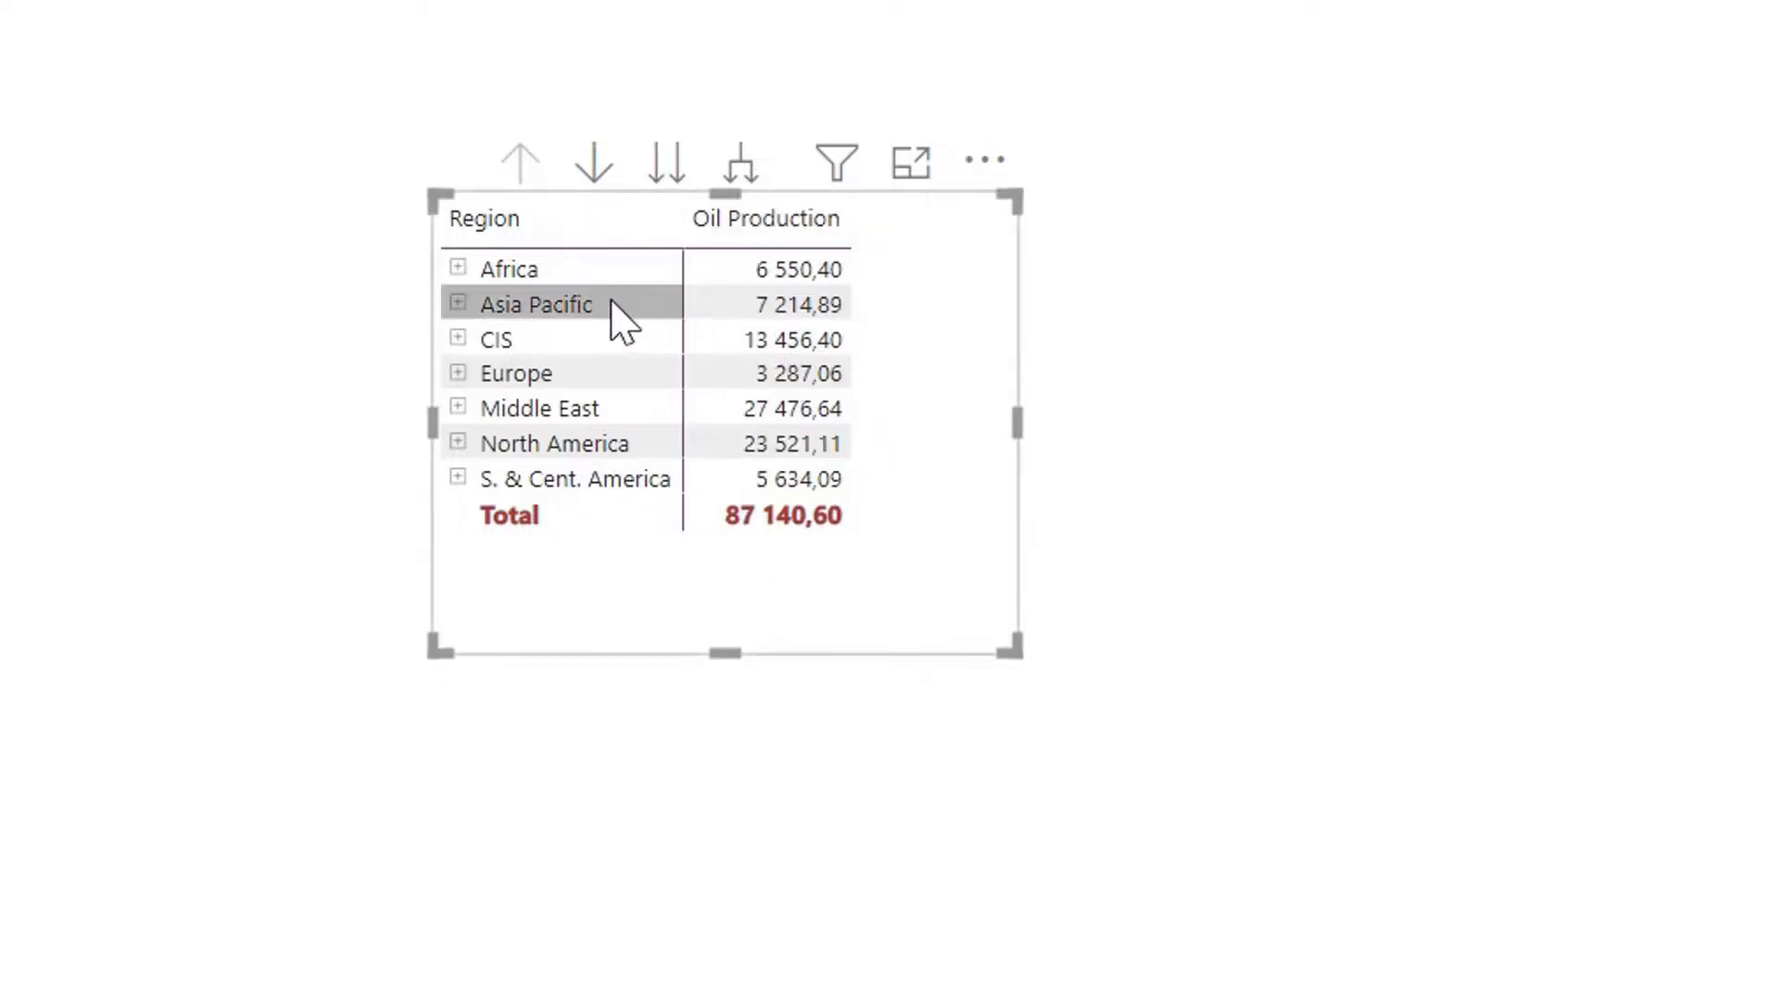
{"action": "left_click", "coordinate": [459, 268]}
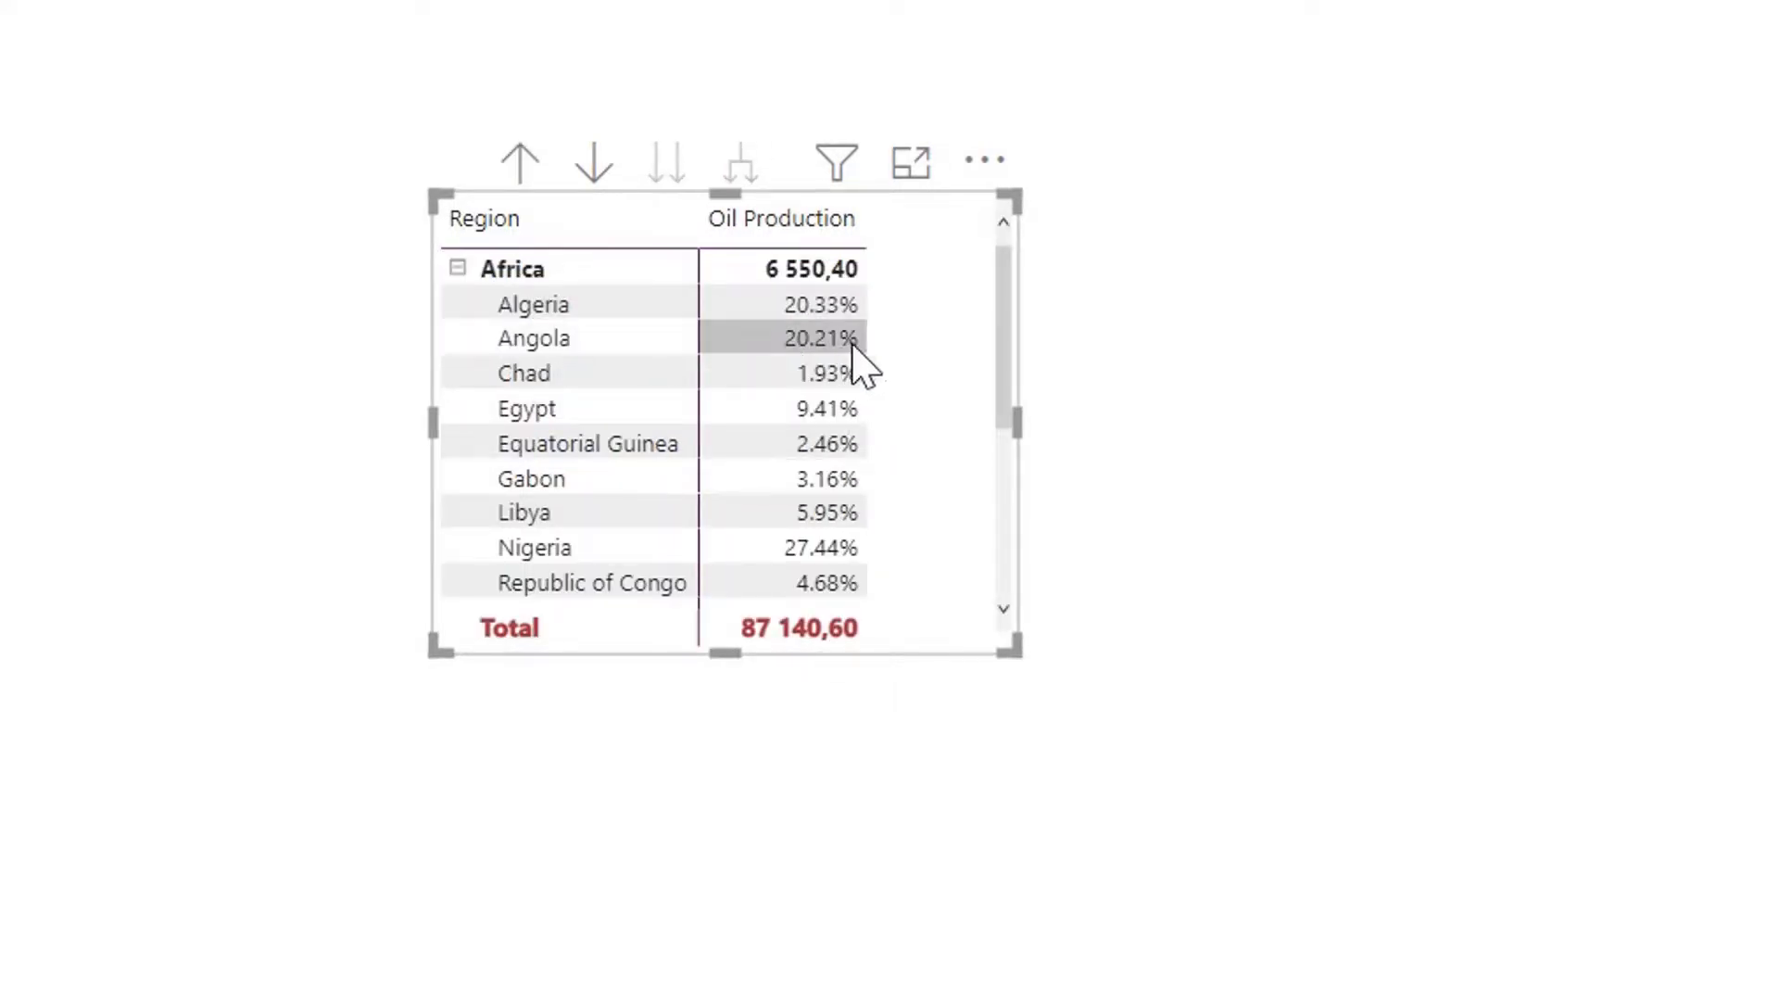
{"action": "left_click_drag", "start_coordinate": [1013, 654], "coordinate": [1409, 996]}
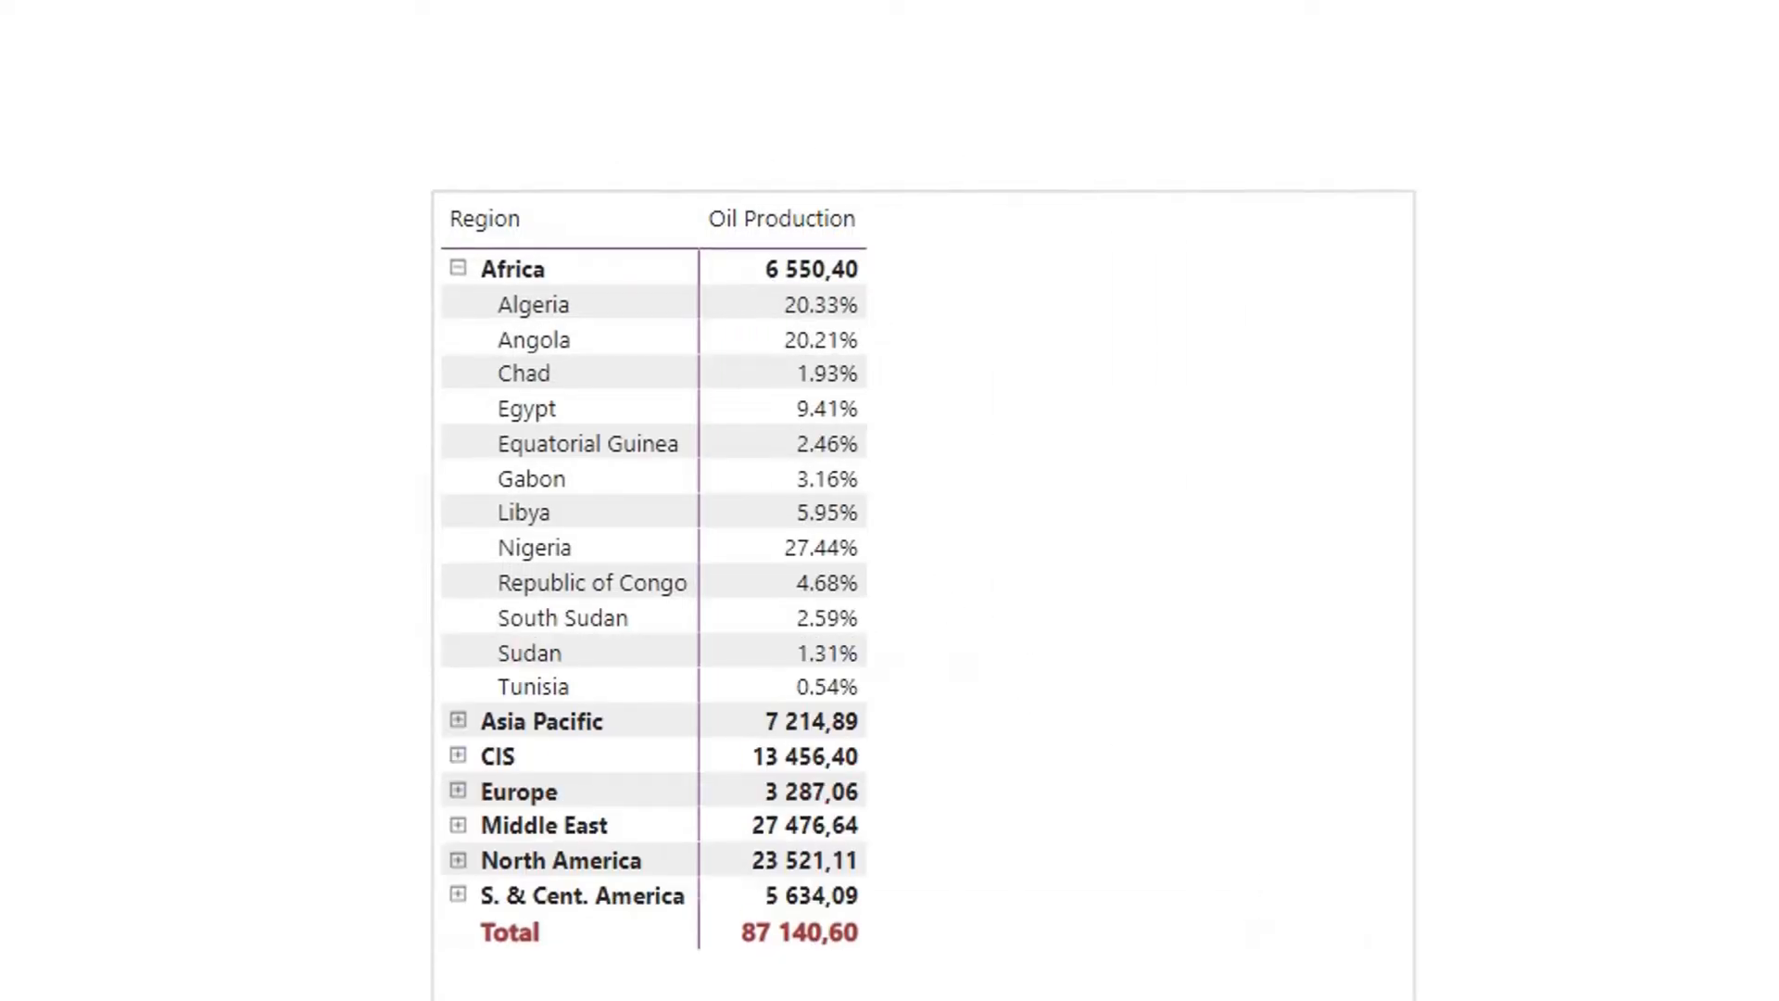